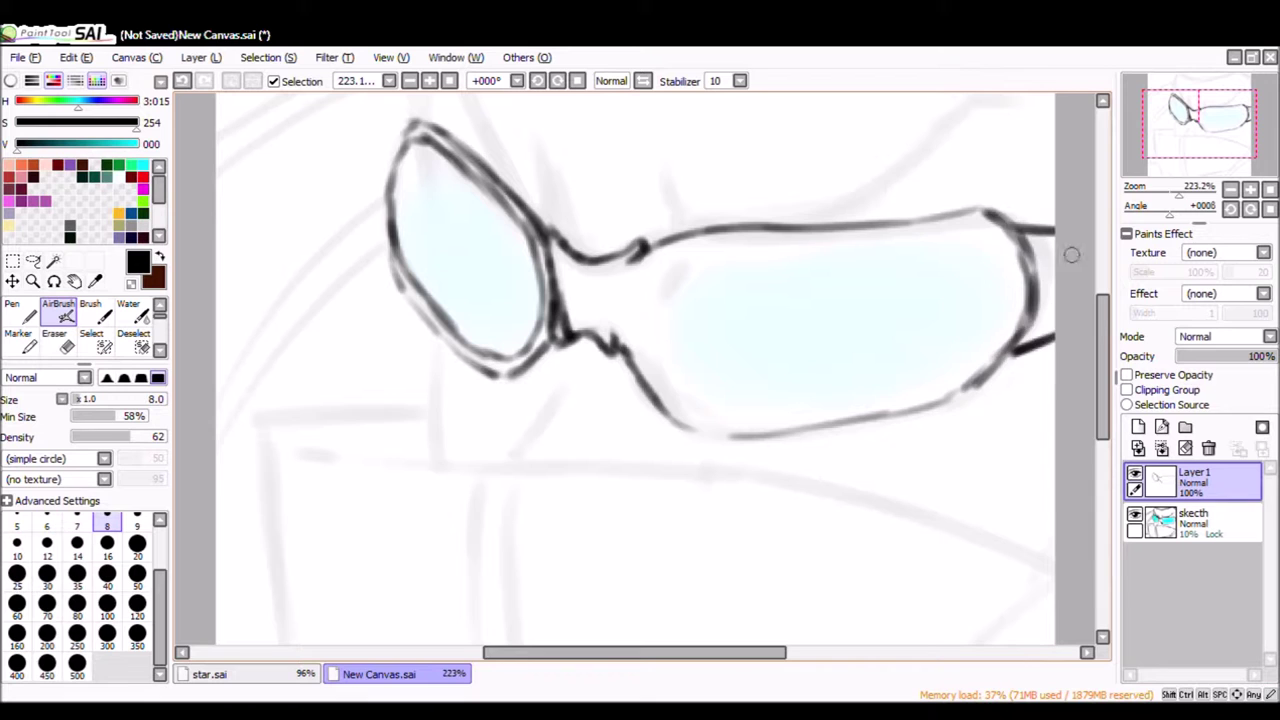
# Ink the inner rim of the larger sunglasses lens around the pale blue area.
pyautogui.moveTo(690, 322); pyautogui.dragTo(668, 412)
pyautogui.moveTo(682, 284)
pyautogui.mouseDown()
pyautogui.moveTo(840, 236)
pyautogui.moveTo(980, 230)
pyautogui.mouseUp()
pyautogui.moveTo(712, 422)
pyautogui.mouseDown()
pyautogui.moveTo(796, 410)
pyautogui.moveTo(976, 340)
pyautogui.mouseUp()
pyautogui.moveTo(946, 264)
pyautogui.mouseDown()
pyautogui.moveTo(968, 350)
pyautogui.moveTo(984, 376)
pyautogui.mouseUp()
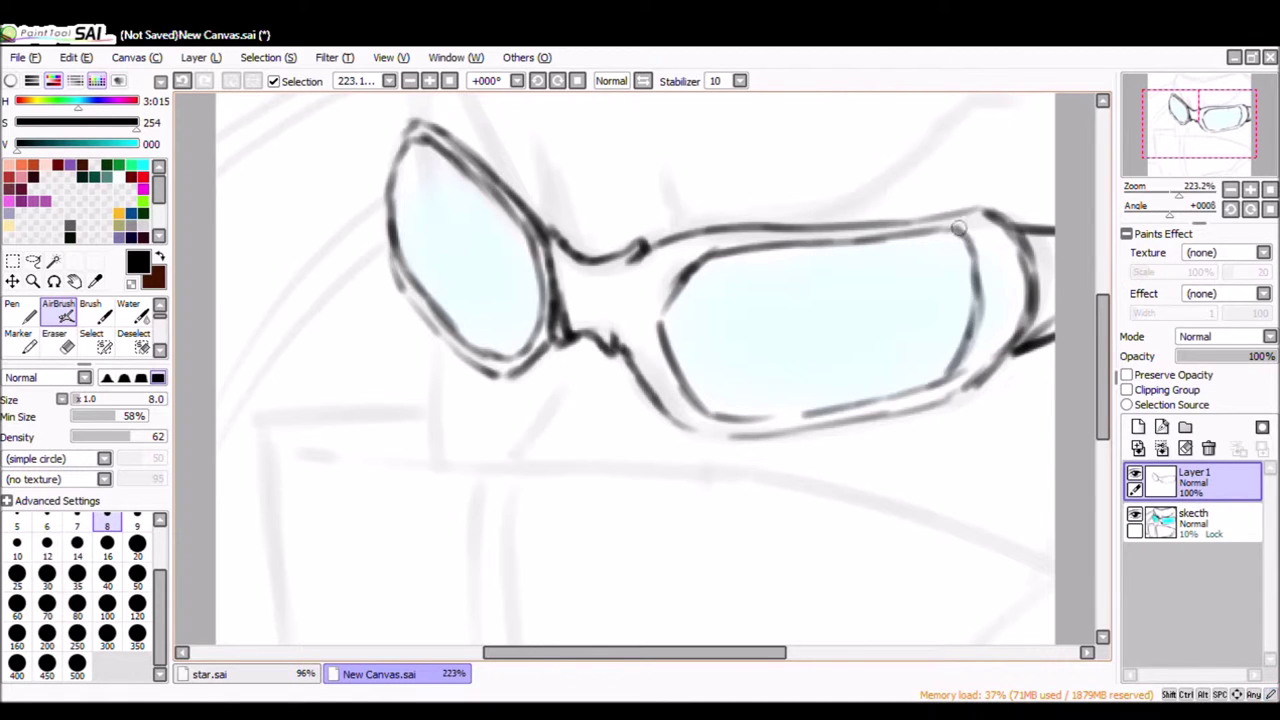
pyautogui.moveTo(960, 234); pyautogui.dragTo(996, 366)
# Clean up the nose bridge and the adjoining edge of the narrow lens by erasing stray lines and redrawing.
pyautogui.scroll(-2, 980, 360)
pyautogui.scroll(2, 550, 300)
pyautogui.press('e')
pyautogui.moveTo(545, 250)
pyautogui.mouseDown()
pyautogui.moveTo(566, 307)
pyautogui.moveTo(540, 362)
pyautogui.moveTo(568, 328)
pyautogui.moveTo(635, 365)
pyautogui.mouseUp()
pyautogui.press('v')
pyautogui.moveTo(630, 245)
pyautogui.mouseDown()
pyautogui.moveTo(548, 244)
pyautogui.moveTo(556, 268)
pyautogui.mouseUp()
pyautogui.scroll(-4, 550, 280)
pyautogui.scroll(2, 445, 300)
# Erase the outer rim of the narrow lens along its outer side and underside.
pyautogui.press('e')
pyautogui.moveTo(445, 295); pyautogui.dragTo(540, 370)
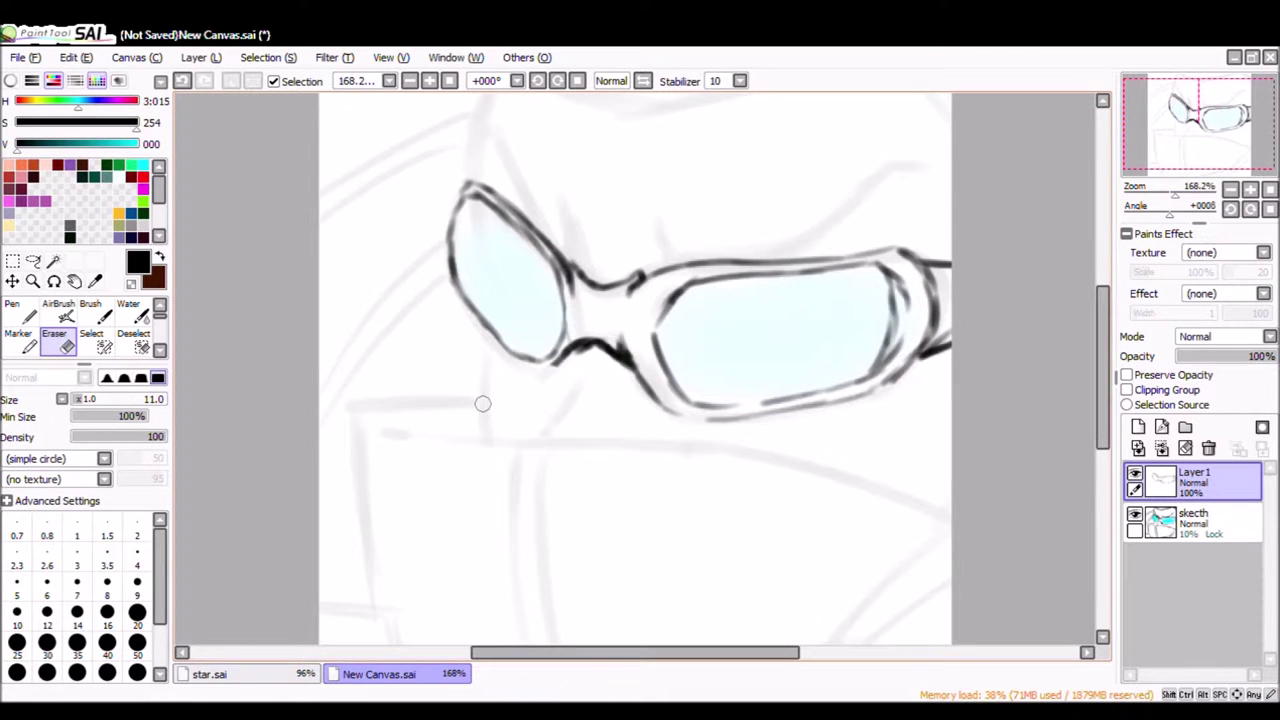
pyautogui.moveTo(455, 205); pyautogui.dragTo(450, 280)
pyautogui.moveTo(445, 260); pyautogui.dragTo(540, 360)
# Draw thick frowning eyebrows above both lenses with the AirBrush.
pyautogui.press('v')
pyautogui.moveTo(478, 142)
pyautogui.mouseDown()
pyautogui.moveTo(569, 258)
pyautogui.moveTo(540, 224)
pyautogui.moveTo(585, 266)
pyautogui.mouseUp()
pyautogui.moveTo(706, 264)
pyautogui.mouseDown()
pyautogui.moveTo(900, 252)
pyautogui.moveTo(880, 250)
pyautogui.mouseUp()
pyautogui.moveTo(525, 200); pyautogui.dragTo(580, 262)
# Ink the high collar with its zipper and the side contour of the face over the faint sketch.
pyautogui.scroll(-2, 560, 300)
pyautogui.moveTo(520, 352); pyautogui.dragTo(950, 395)
pyautogui.moveTo(385, 314); pyautogui.dragTo(405, 326)
pyautogui.moveTo(525, 345); pyautogui.dragTo(390, 316)
pyautogui.moveTo(490, 300)
pyautogui.mouseDown()
pyautogui.moveTo(350, 305)
pyautogui.moveTo(372, 480)
pyautogui.mouseUp()
pyautogui.moveTo(940, 250); pyautogui.dragTo(875, 560)
pyautogui.scroll(5, 948, 411)
pyautogui.moveTo(948, 411); pyautogui.dragTo(905, 215)
# Flip the view horizontally and draw the head's outer contour above the larger lens.
pyautogui.press('e')
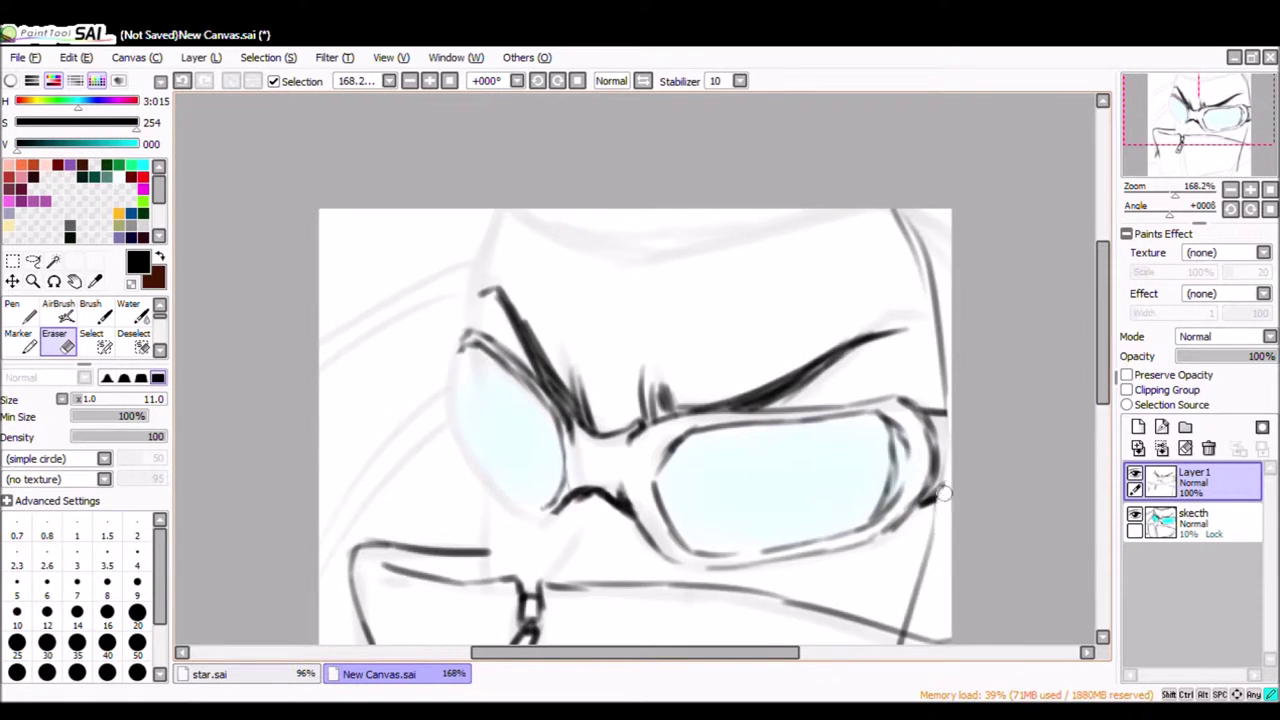
pyautogui.press('v')
pyautogui.press('h')
pyautogui.moveTo(470, 212); pyautogui.dragTo(330, 410)
pyautogui.press('e')
# Redraw the narrow lens's outer rim down to its lower edge.
pyautogui.press('v')
pyautogui.scroll(-4, 995, 231)
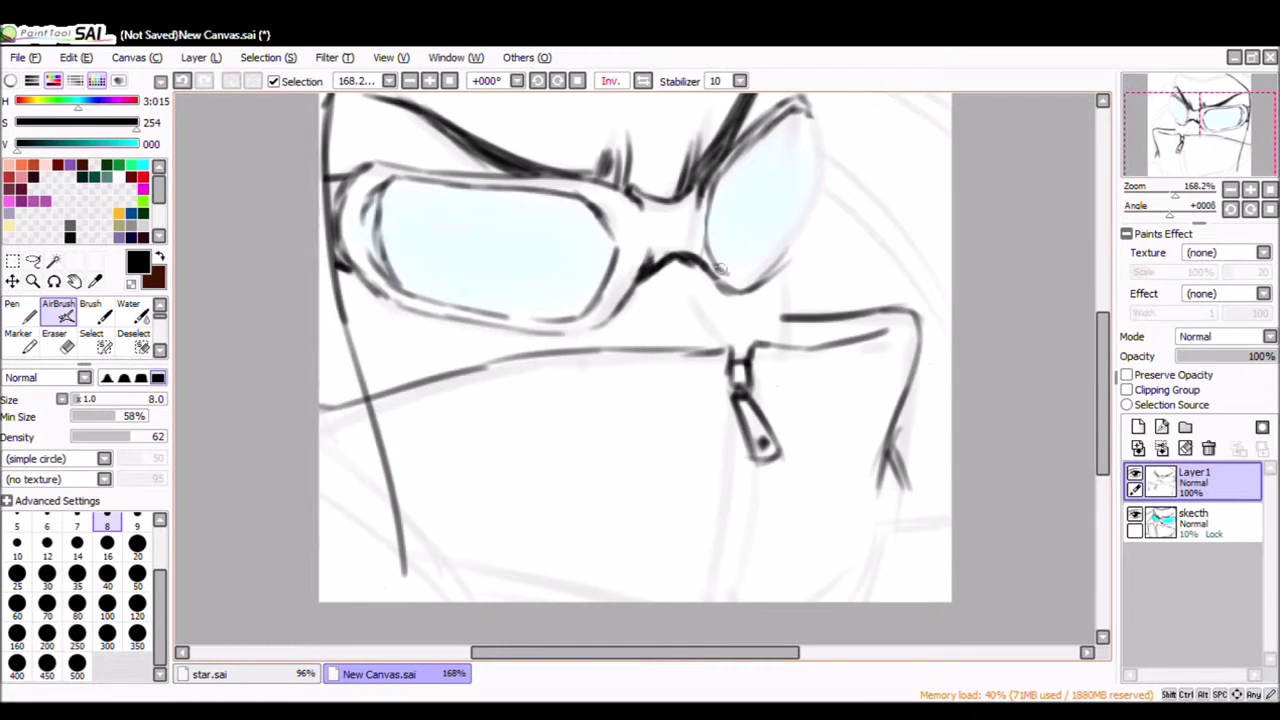
pyautogui.moveTo(712, 195); pyautogui.dragTo(780, 268)
pyautogui.moveTo(805, 112); pyautogui.dragTo(760, 292)
# Draw the cheek and nose lines from the narrow lens to the collar, undoing the last stroke.
pyautogui.scroll(2, 1080, 314)
pyautogui.moveTo(802, 364); pyautogui.dragTo(782, 460)
pyautogui.moveTo(712, 410); pyautogui.dragTo(738, 486)
pyautogui.hotkey('ctrl', 'z')
# Draw the cap's brim as a curve above the eyebrows and erase the face contour crossing the collar.
pyautogui.scroll(2, 760, 189)
pyautogui.moveTo(438, 204)
pyautogui.mouseDown()
pyautogui.moveTo(561, 220)
pyautogui.moveTo(765, 172)
pyautogui.mouseUp()
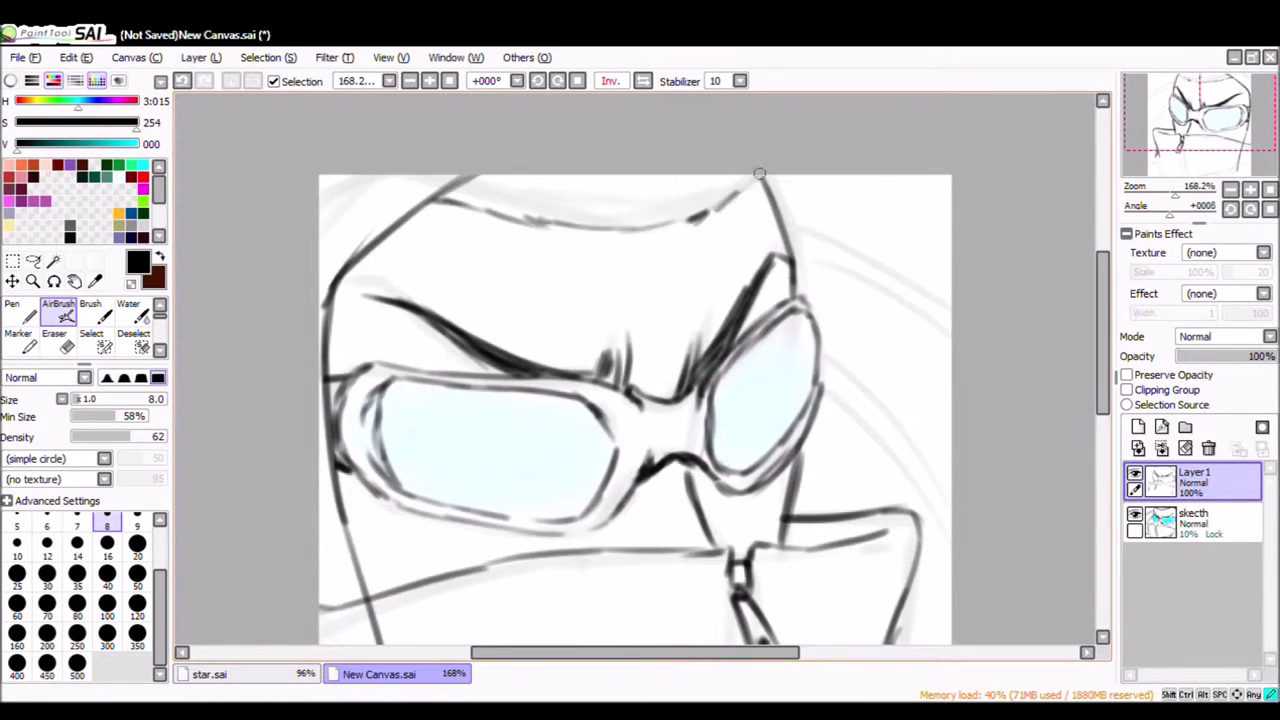
pyautogui.scroll(-4, 760, 350)
pyautogui.hotkey('ctrl', '-')
pyautogui.hotkey('ctrl', '-')
pyautogui.press('e')
pyautogui.moveTo(745, 420); pyautogui.dragTo(740, 490)
pyautogui.moveTo(530, 490)
pyautogui.mouseDown()
pyautogui.moveTo(520, 250)
pyautogui.moveTo(690, 238)
pyautogui.moveTo(535, 285)
pyautogui.mouseUp()
pyautogui.press('v')
pyautogui.press('e')
pyautogui.press('v')
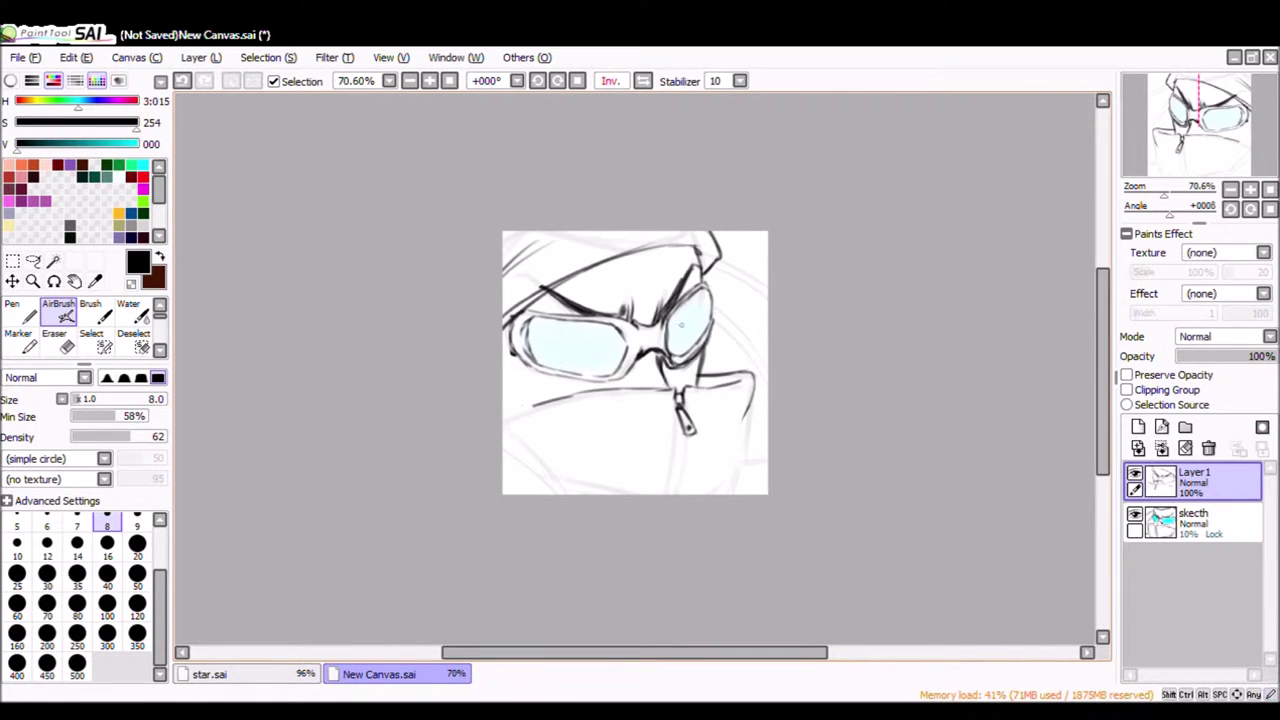
# Erase the collar's upper edge, redraw it closer under the glasses, and extend the jacket opening below the zipper.
pyautogui.press('e')
pyautogui.moveTo(535, 405); pyautogui.dragTo(620, 392)
pyautogui.press('v')
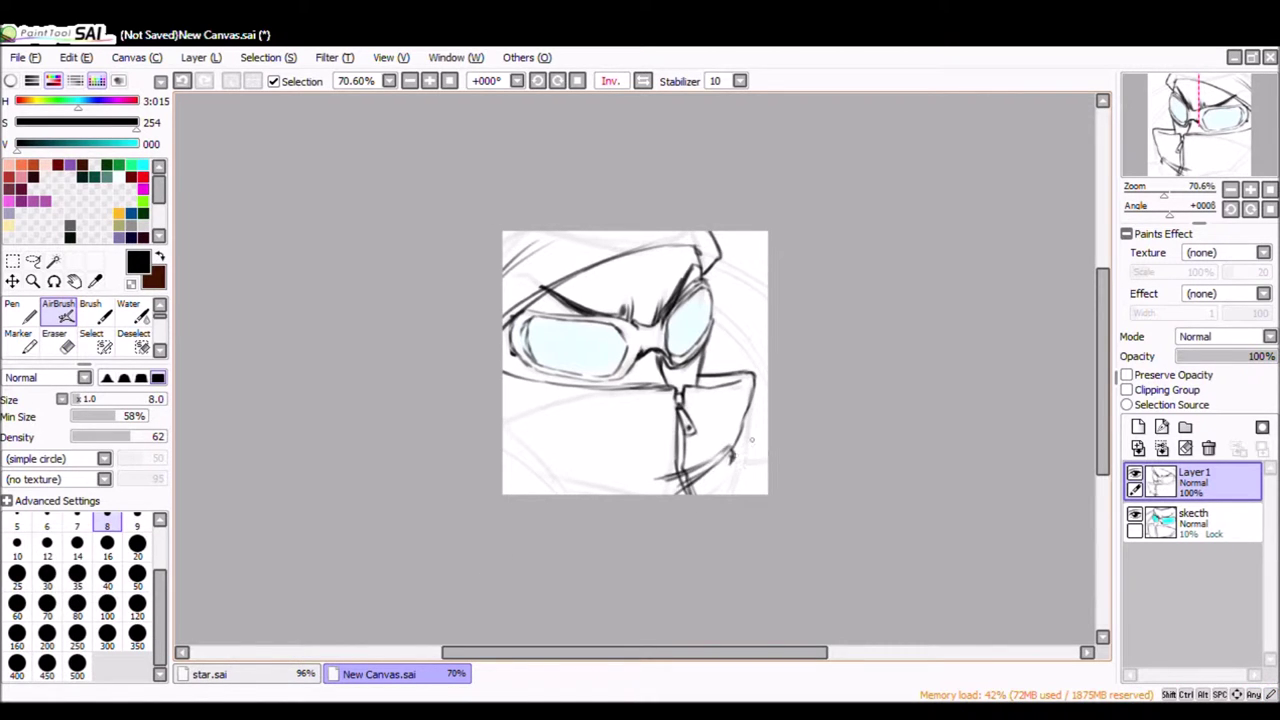
# Scale the line art on Layer1 down to free space around the head.
pyautogui.hotkey('ctrl', 't')
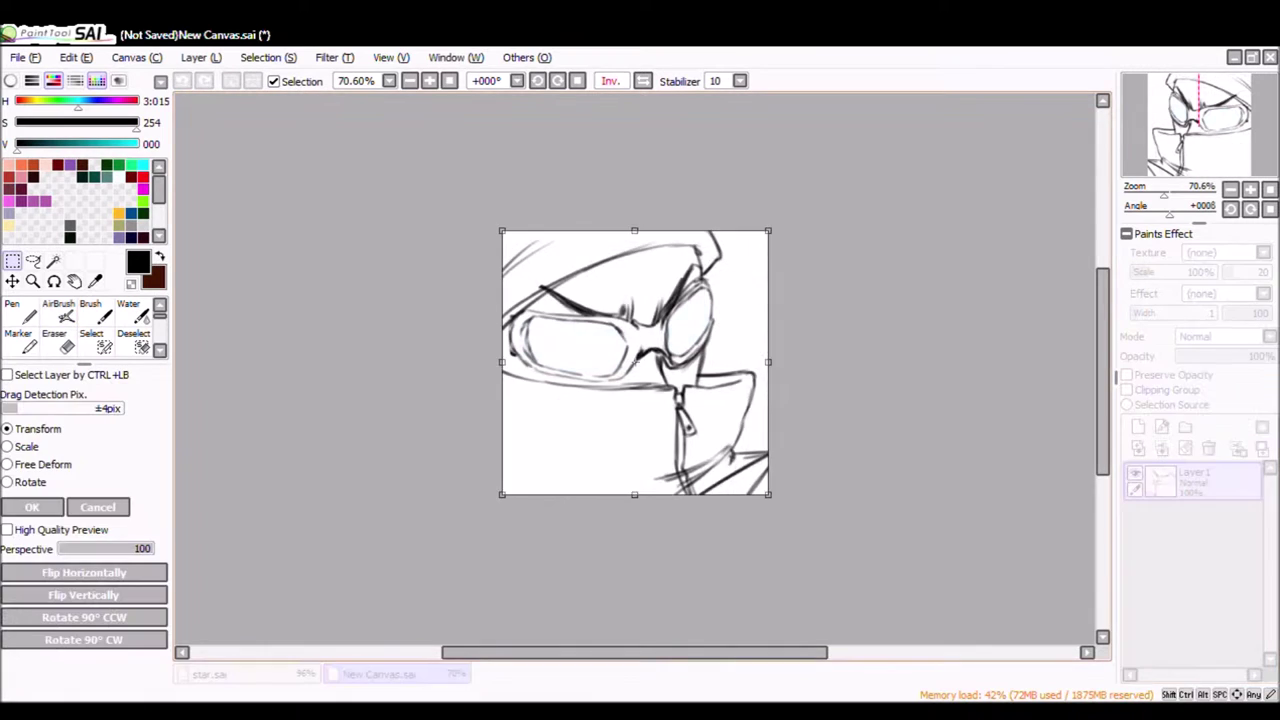
pyautogui.moveTo(765, 492); pyautogui.dragTo(640, 400)
pyautogui.press('Return')
pyautogui.hotkey('ctrl', '+')
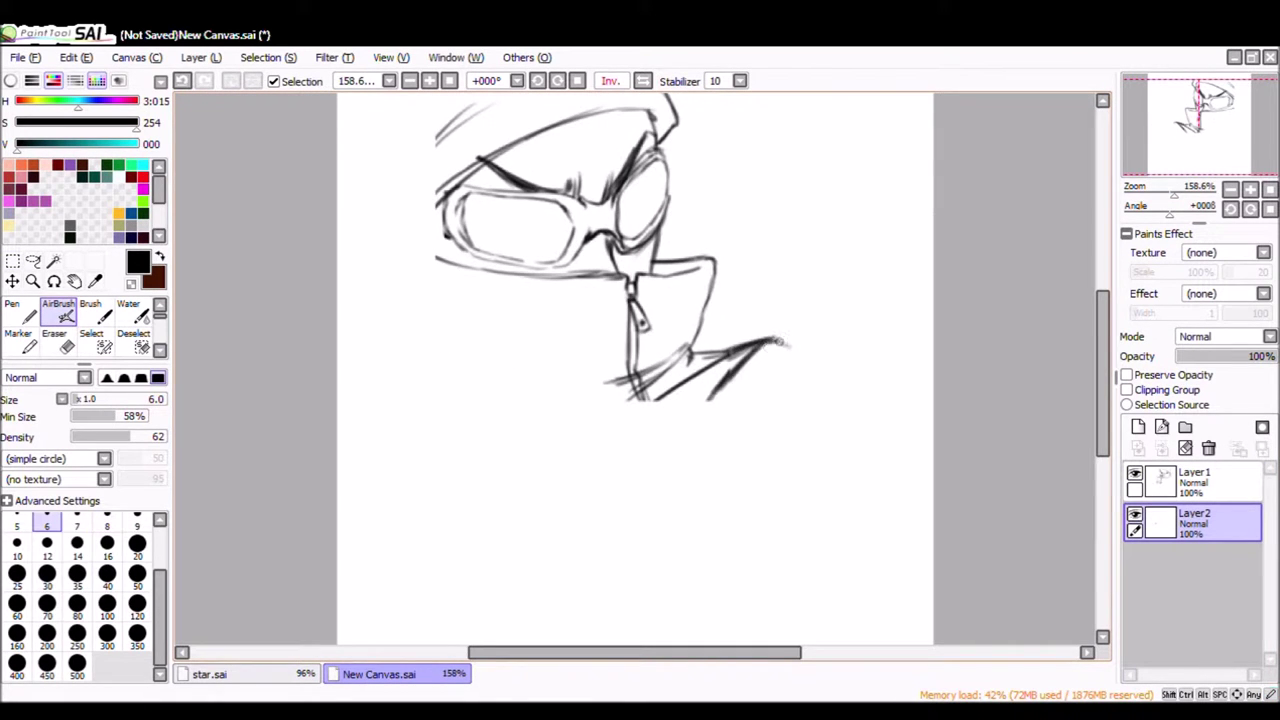
# Sketch a raised finger beside the larger lens on Layer2 with a size 6 AirBrush.
pyautogui.scroll(-2, 394, 266)
pyautogui.press('h')
pyautogui.moveTo(810, 192); pyautogui.dragTo(704, 366)
pyautogui.scroll(2, 866, 229)
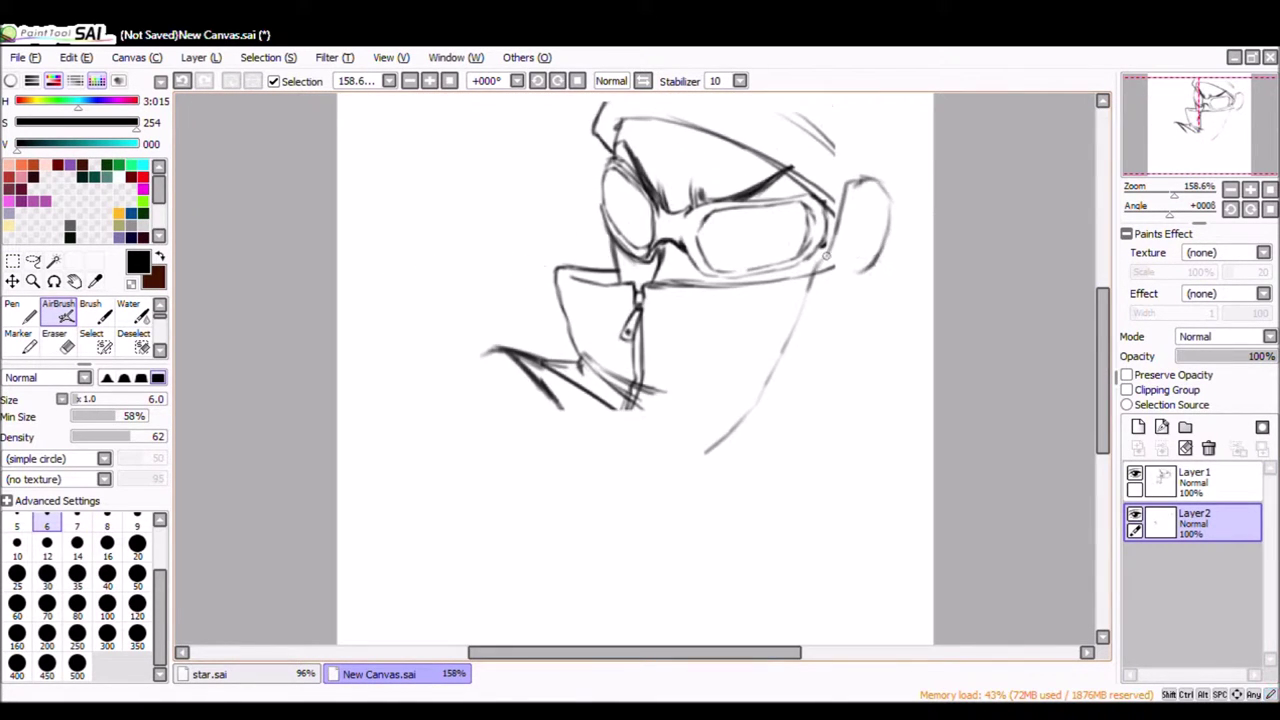
pyautogui.moveTo(858, 283); pyautogui.dragTo(843, 380)
pyautogui.moveTo(828, 248); pyautogui.dragTo(762, 378)
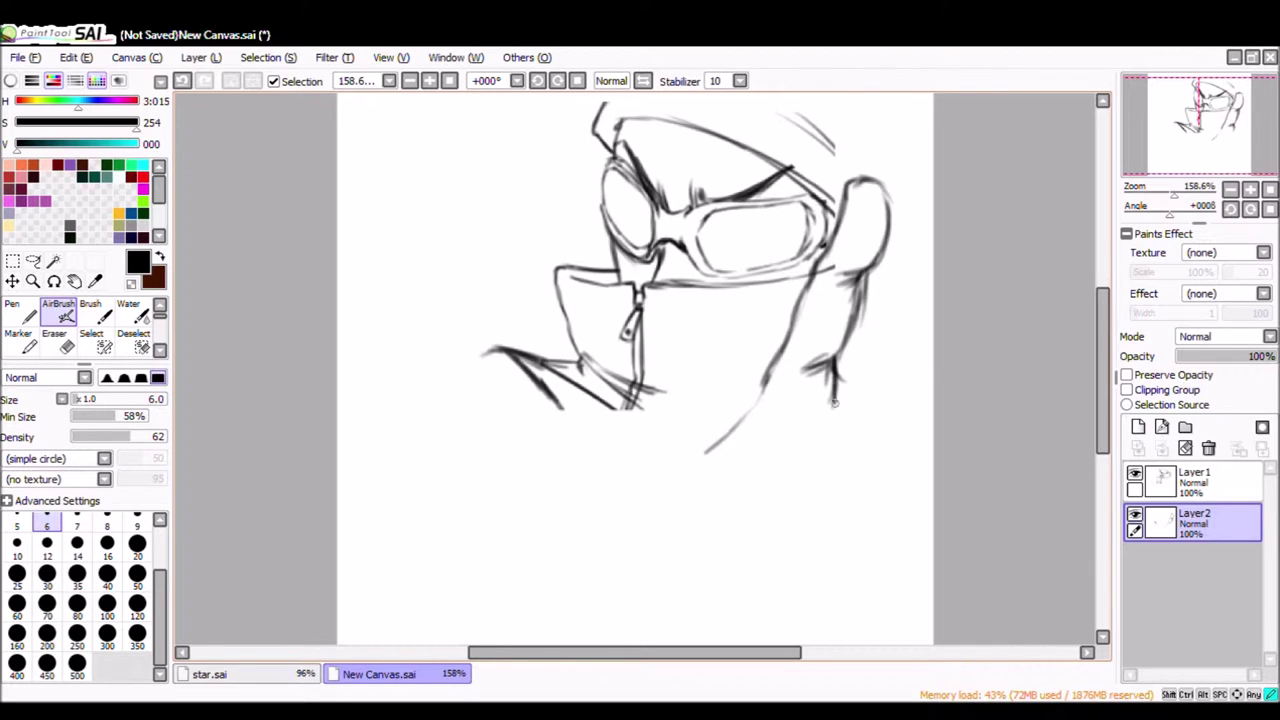
# Sketch the cuff behind the raised finger and an outstretched thumb below the collar.
pyautogui.moveTo(847, 406); pyautogui.dragTo(905, 480)
pyautogui.moveTo(930, 366); pyautogui.dragTo(872, 404)
pyautogui.moveTo(726, 446); pyautogui.dragTo(628, 500)
pyautogui.scroll(-2, 640, 470)
pyautogui.moveTo(660, 395); pyautogui.dragTo(660, 445)
pyautogui.moveTo(585, 410); pyautogui.dragTo(685, 425)
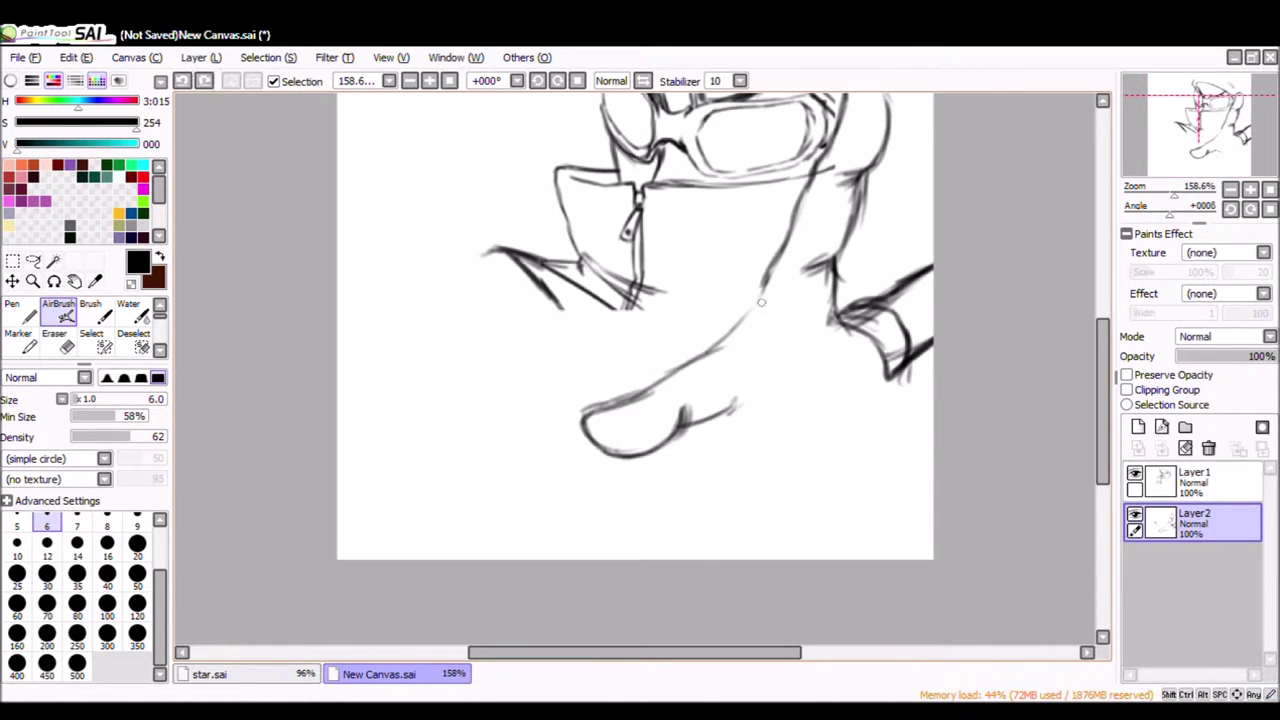
# Move the thumb's tip outward and down to lengthen the thumb.
pyautogui.hotkey('ctrl', 't')
pyautogui.moveTo(590, 455); pyautogui.dragTo(530, 500)
pyautogui.press('Return')
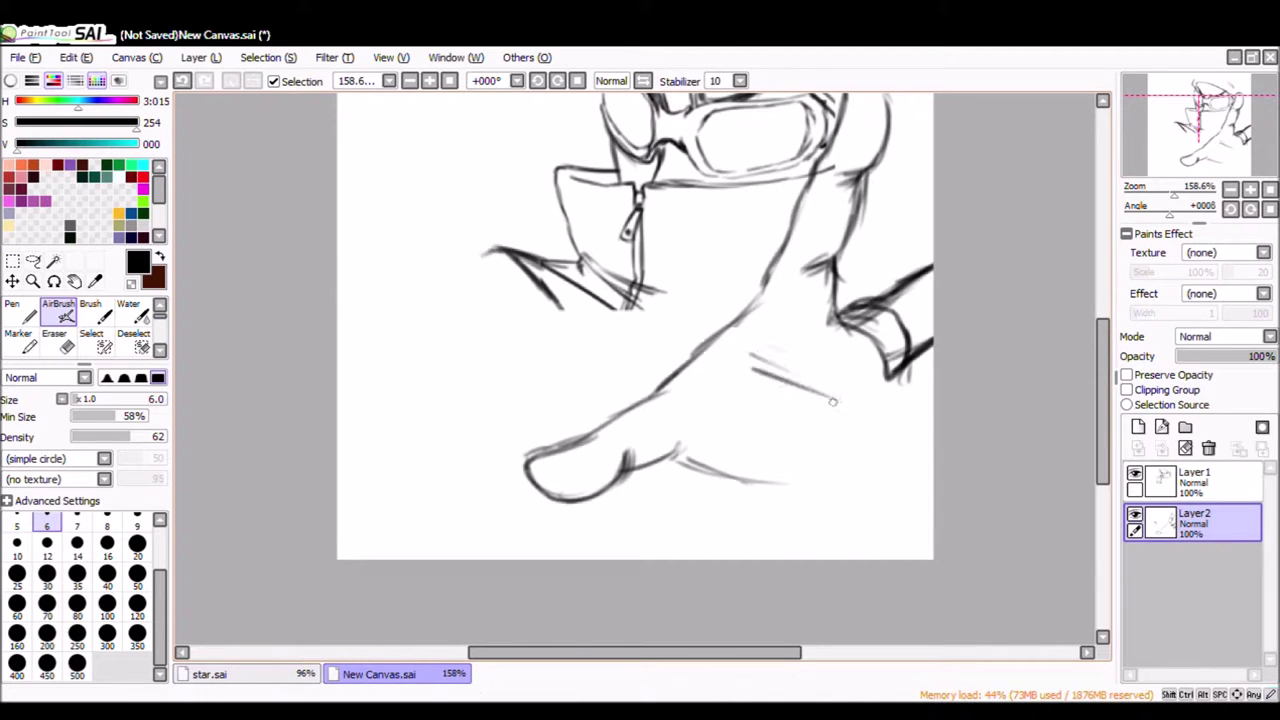
# Flip the view horizontally and rough in the palm and wrist lines between the raised finger and thumb.
pyautogui.press('h')
pyautogui.moveTo(472, 384); pyautogui.dragTo(400, 480)
pyautogui.moveTo(516, 374); pyautogui.dragTo(406, 434)
pyautogui.moveTo(496, 308); pyautogui.dragTo(438, 332)
pyautogui.moveTo(536, 288); pyautogui.dragTo(500, 326)
pyautogui.moveTo(440, 270); pyautogui.dragTo(350, 390)
# Draw the palm's lower edge and hatch the dark shadow in the palm, flipping the view to check.
pyautogui.press('h')
pyautogui.moveTo(680, 462); pyautogui.dragTo(800, 505)
pyautogui.moveTo(760, 410); pyautogui.dragTo(870, 500)
pyautogui.press('h')
pyautogui.moveTo(505, 372); pyautogui.dragTo(385, 505)
pyautogui.moveTo(415, 420); pyautogui.dragTo(360, 515)
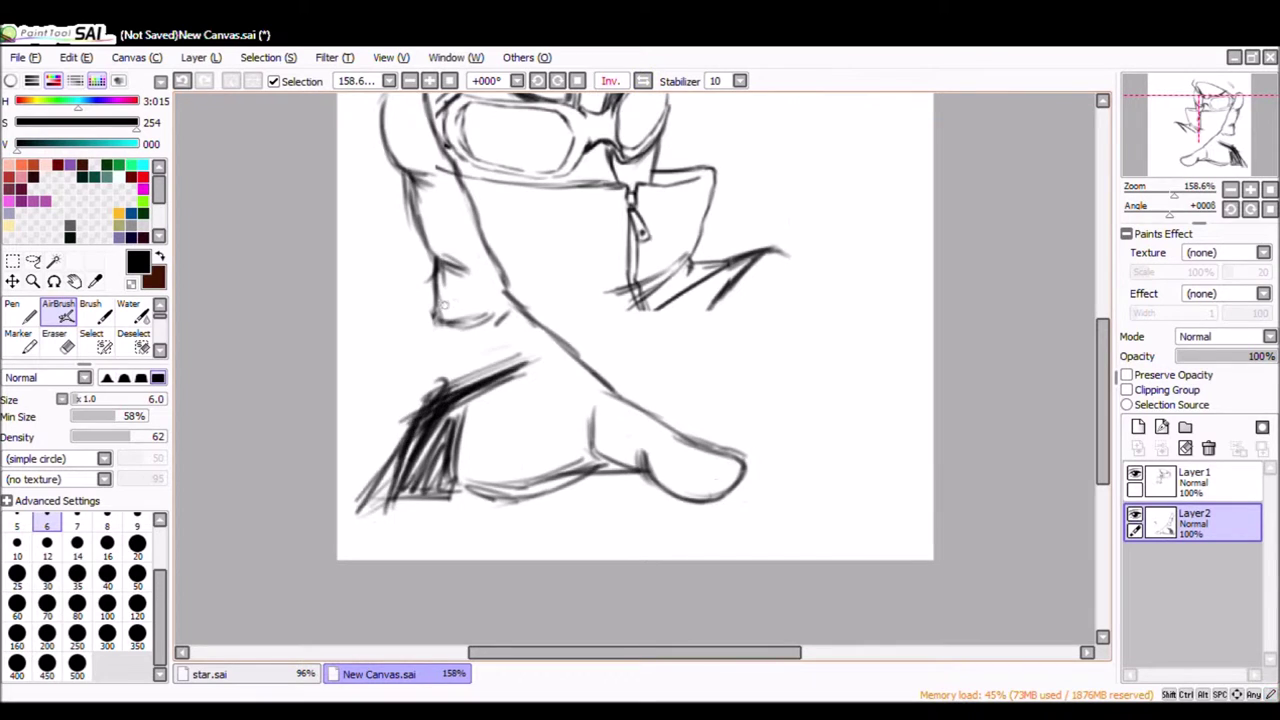
pyautogui.press('h')
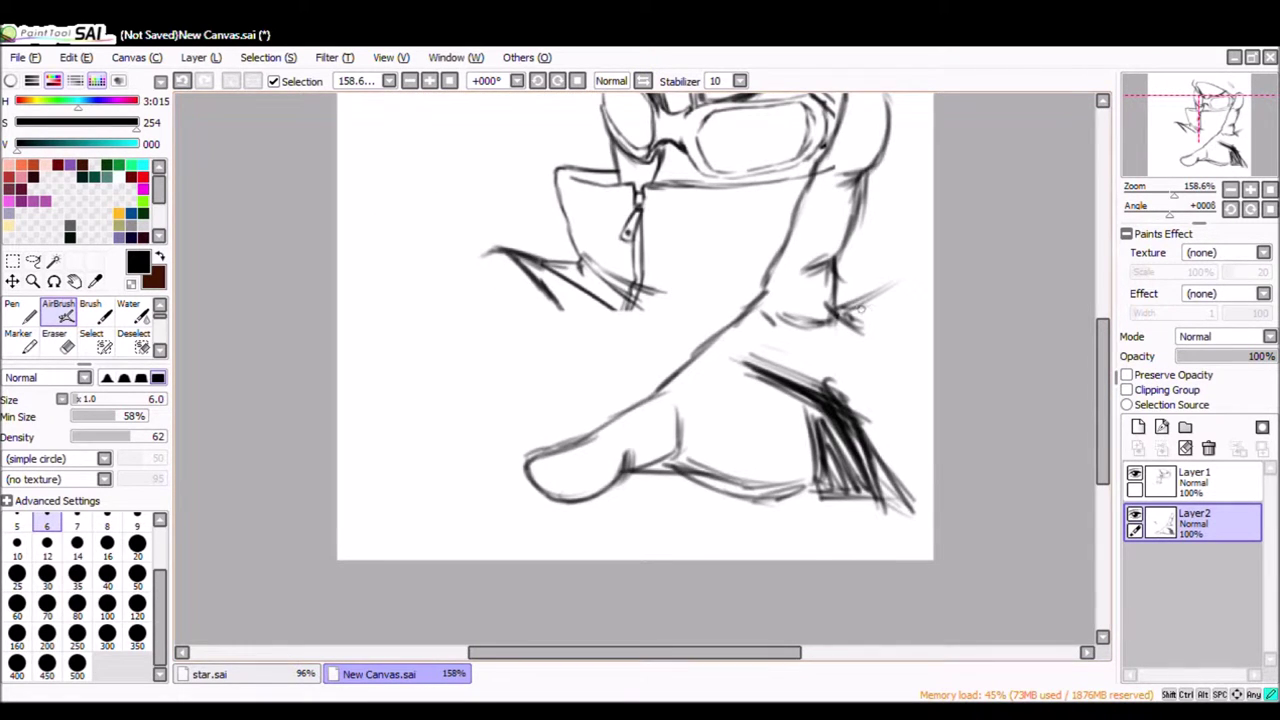
# Draw the heel of the hand beneath the hatched palm shadow and tidy the surrounding lines.
pyautogui.scroll(3, 747, 421)
pyautogui.scroll(-2, 1072, 310)
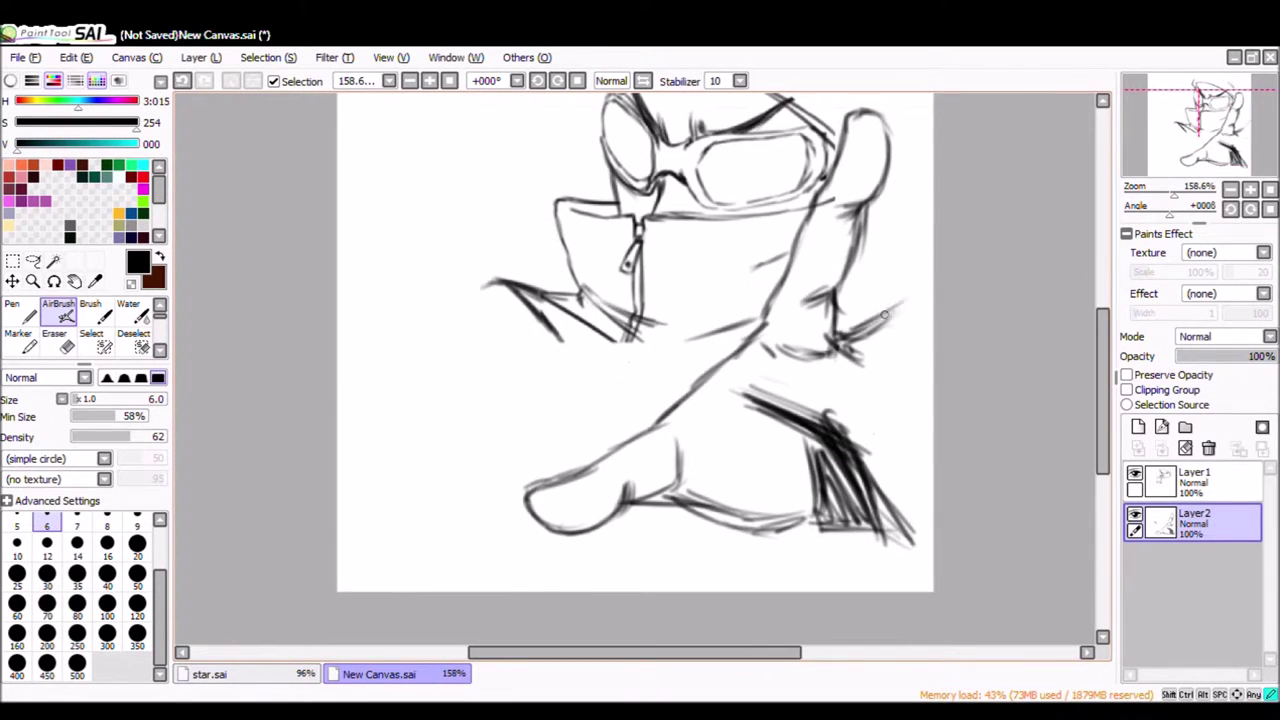
pyautogui.moveTo(905, 560)
pyautogui.mouseDown()
pyautogui.moveTo(820, 520)
pyautogui.moveTo(790, 525)
pyautogui.mouseUp()
pyautogui.press('e')
pyautogui.press('v')
pyautogui.scroll(3, 599, 204)
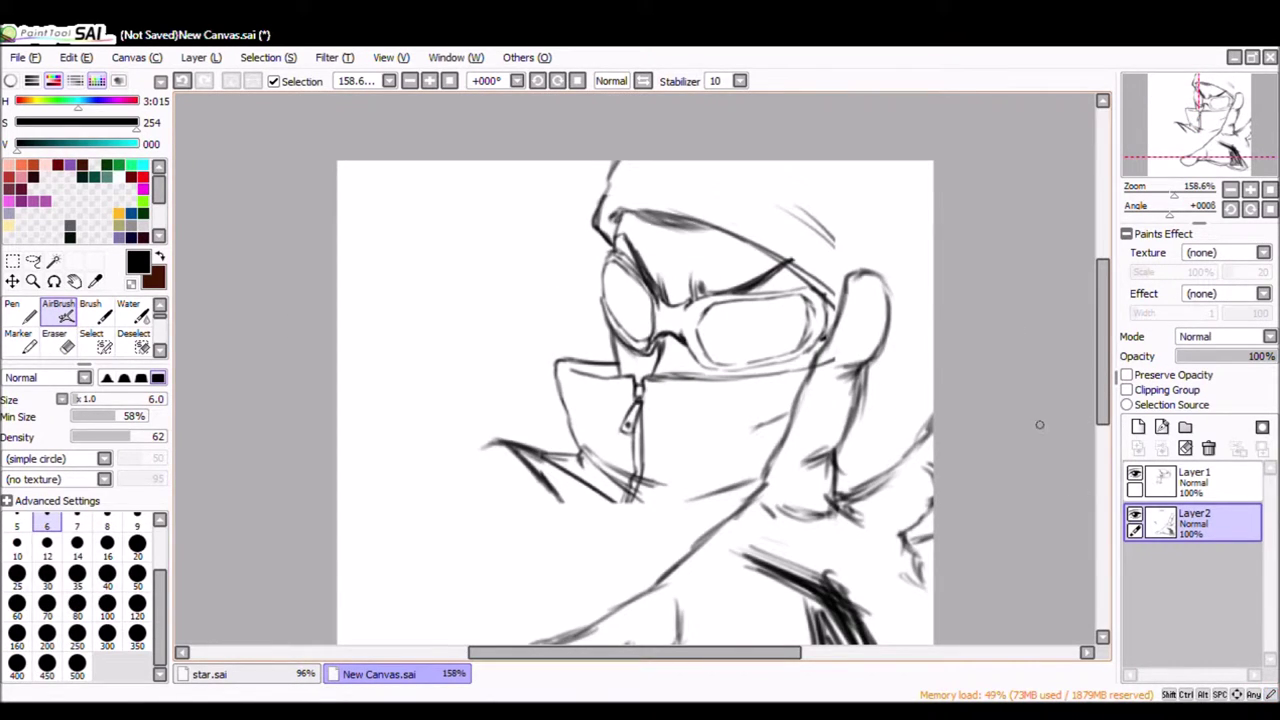
# Shift the hand on Layer2 to the right so the raised finger stands clear of the glasses.
pyautogui.hotkey('ctrl', 't')
pyautogui.press('-')
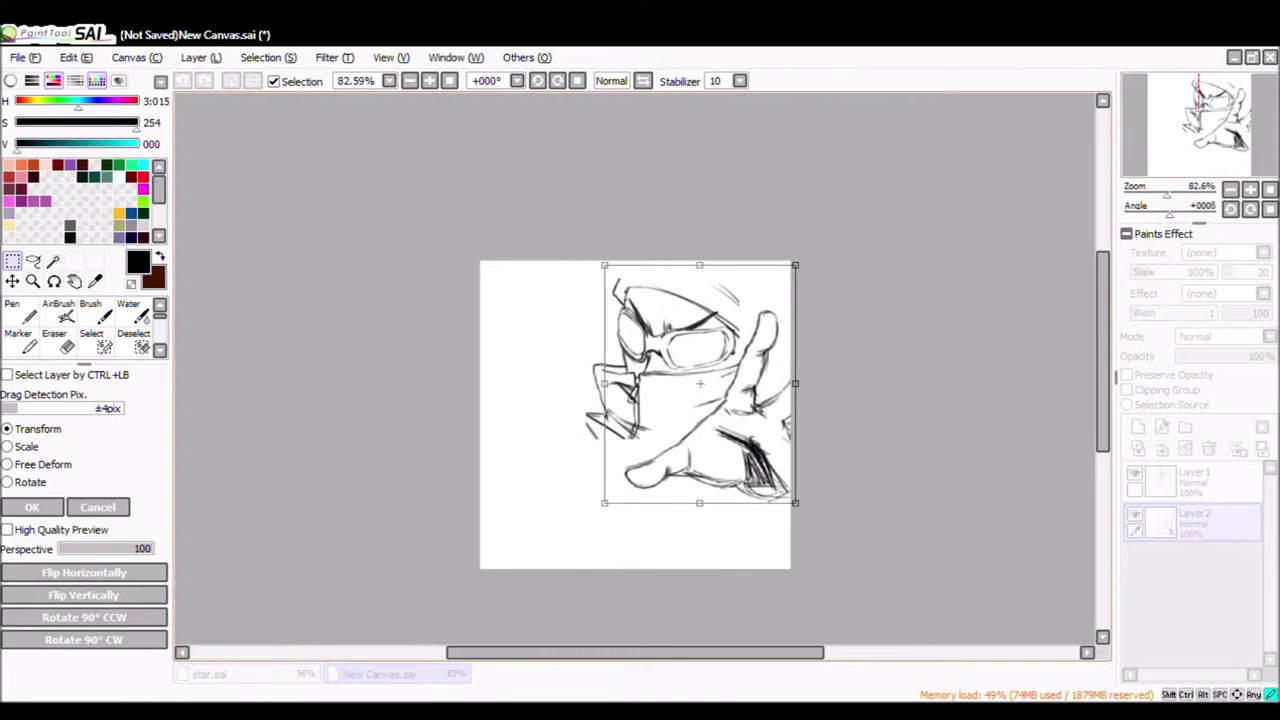
pyautogui.press('Return')
pyautogui.press('e')
pyautogui.press('+')
pyautogui.press('+')
pyautogui.press('v')
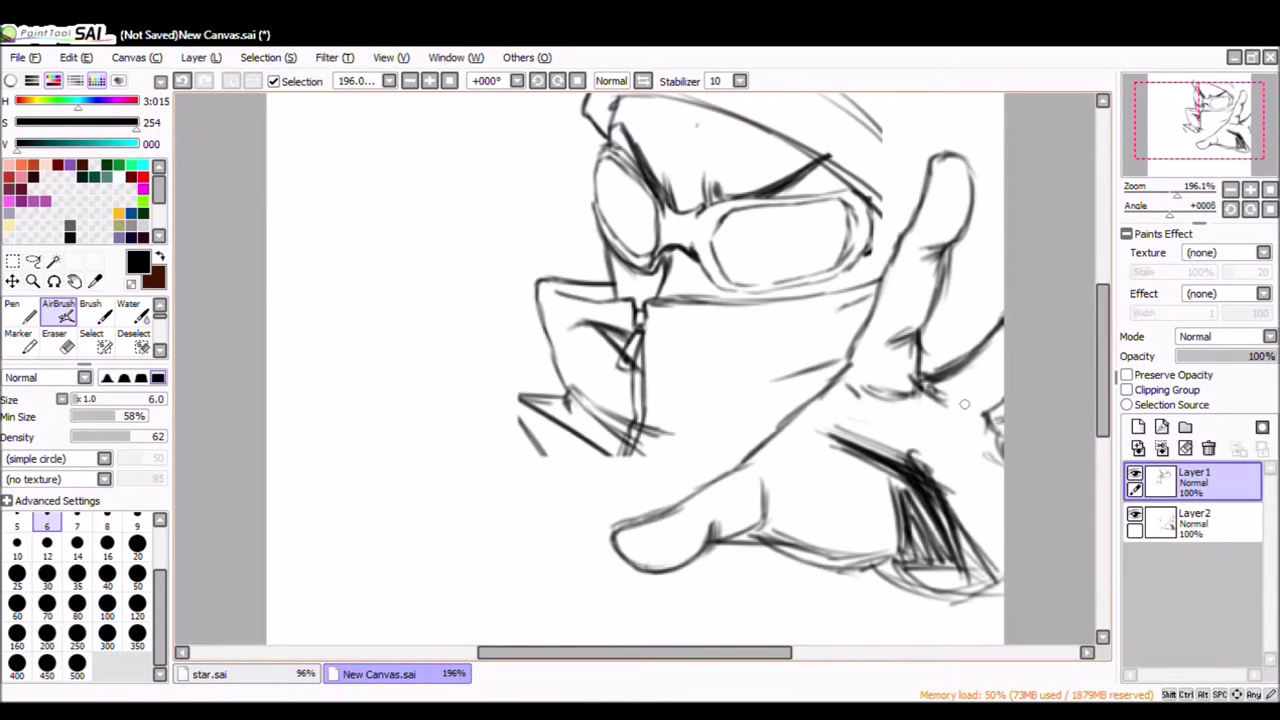
# Redraw the palm's shadow, heel and thumb crease on Layer2 in the flipped view, adding light hatching.
pyautogui.click(1194, 520)
pyautogui.press('h')
pyautogui.moveTo(270, 530); pyautogui.dragTo(340, 460)
pyautogui.moveTo(430, 435)
pyautogui.mouseDown()
pyautogui.moveTo(300, 483)
pyautogui.moveTo(330, 470)
pyautogui.moveTo(375, 550)
pyautogui.mouseUp()
pyautogui.moveTo(270, 600); pyautogui.dragTo(390, 565)
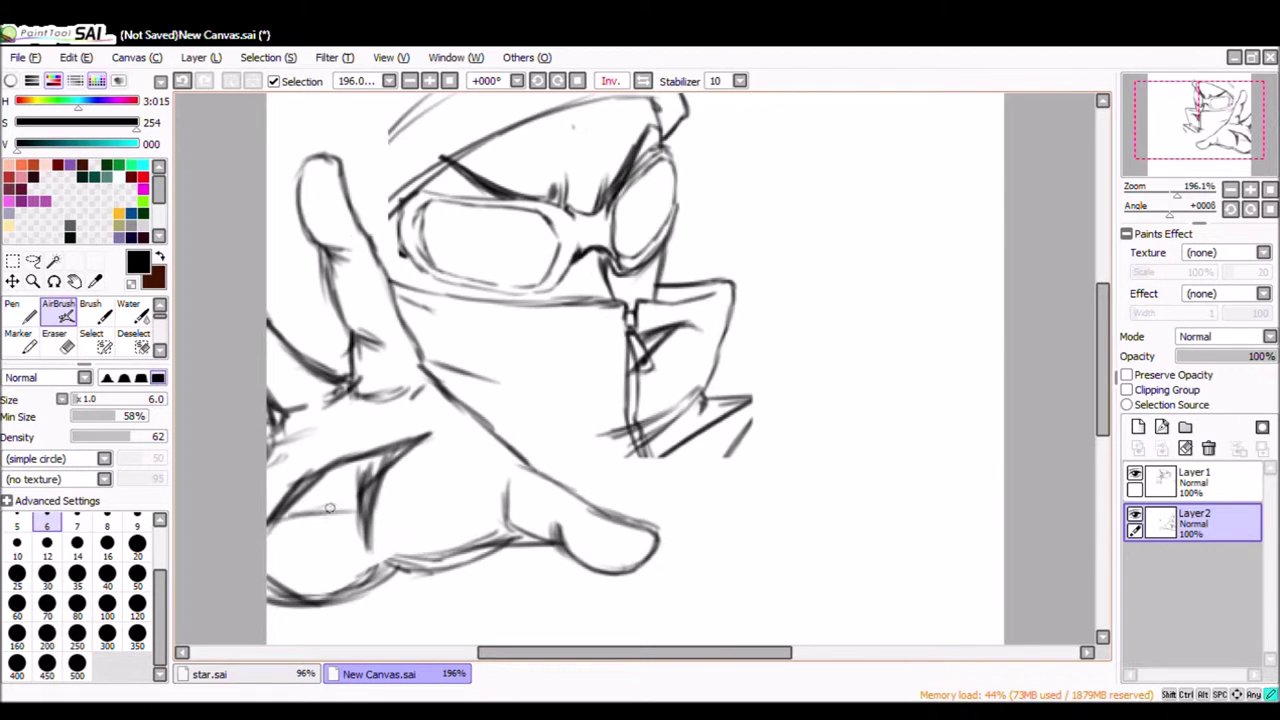
pyautogui.moveTo(300, 515); pyautogui.dragTo(357, 485)
pyautogui.moveTo(494, 520); pyautogui.dragTo(500, 470)
# Draw the cap's crown outline on both sides of the head on Layer1.
pyautogui.scroll(3, 494, 480)
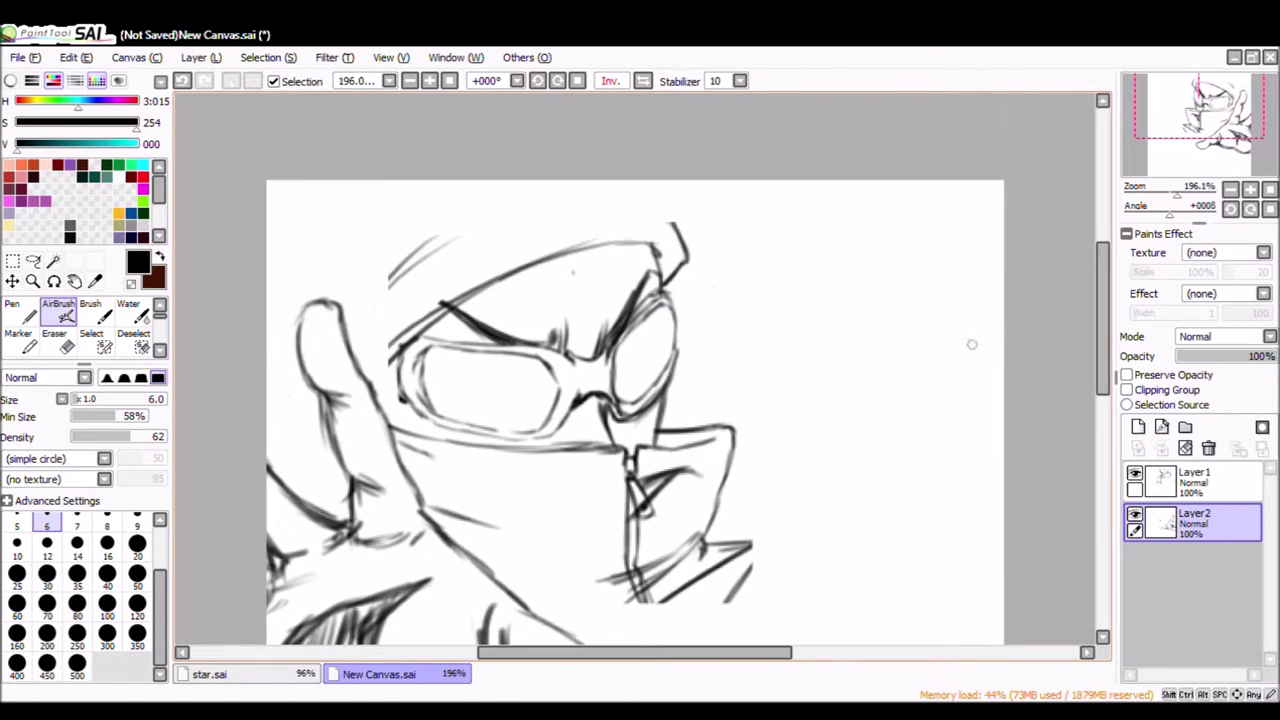
pyautogui.click(1194, 480)
pyautogui.moveTo(295, 308); pyautogui.dragTo(308, 182)
pyautogui.moveTo(655, 182); pyautogui.dragTo(683, 268)
pyautogui.moveTo(328, 186); pyautogui.dragTo(292, 320)
# Letter INFERNO along the cap's band and rework its last letter.
pyautogui.moveTo(380, 292)
pyautogui.mouseDown()
pyautogui.moveTo(368, 334)
pyautogui.moveTo(419, 266)
pyautogui.mouseUp()
pyautogui.hotkey('ctrl', 'z')
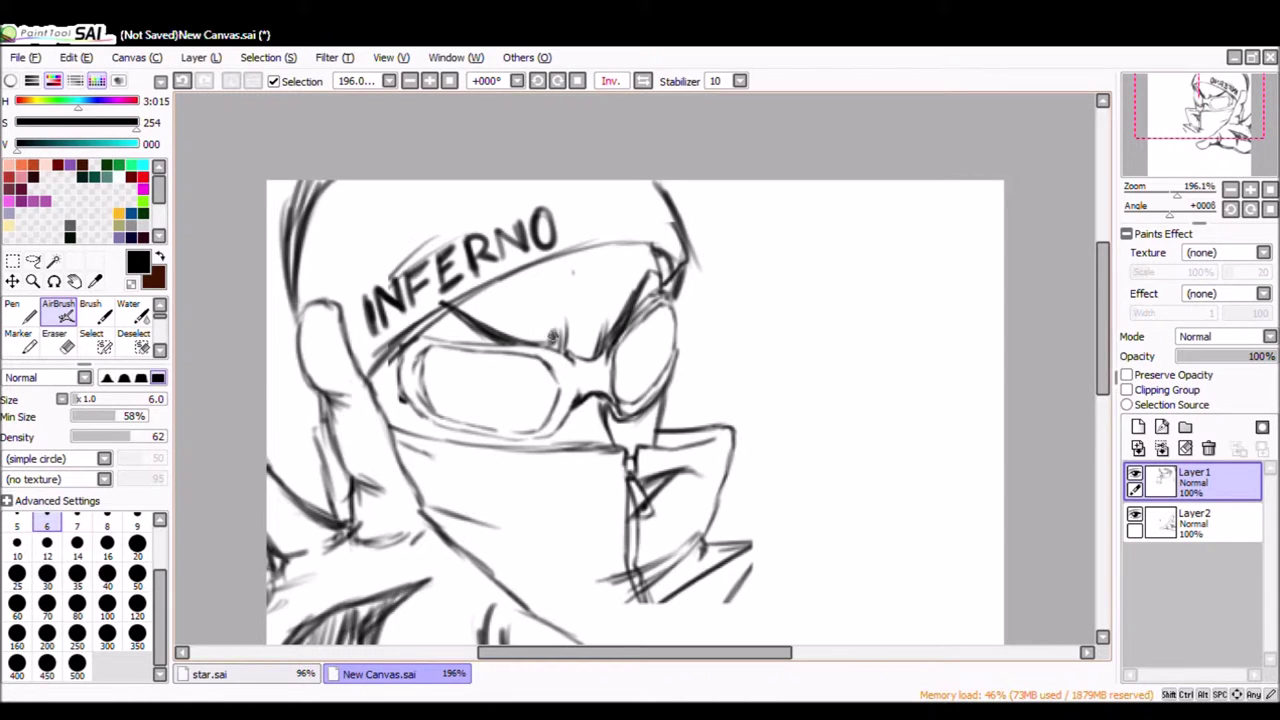
pyautogui.hotkey('ctrl', 'z')
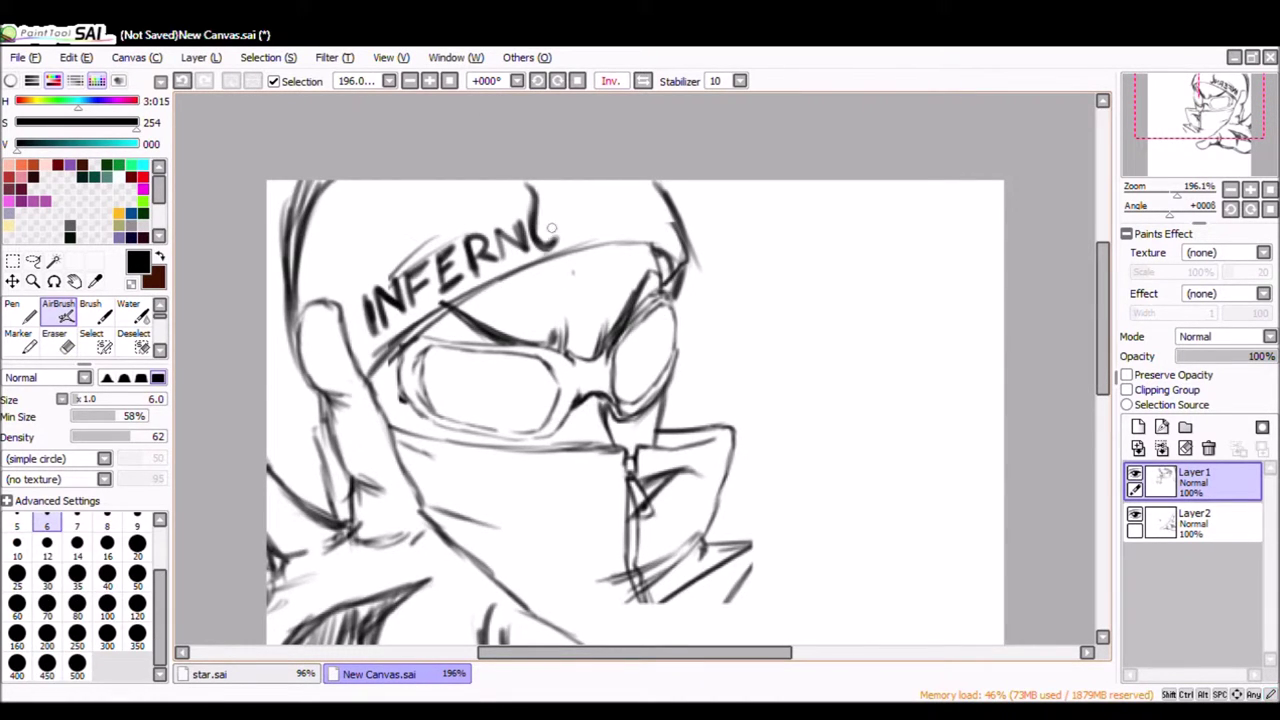
pyautogui.scroll(-3, 567, 238)
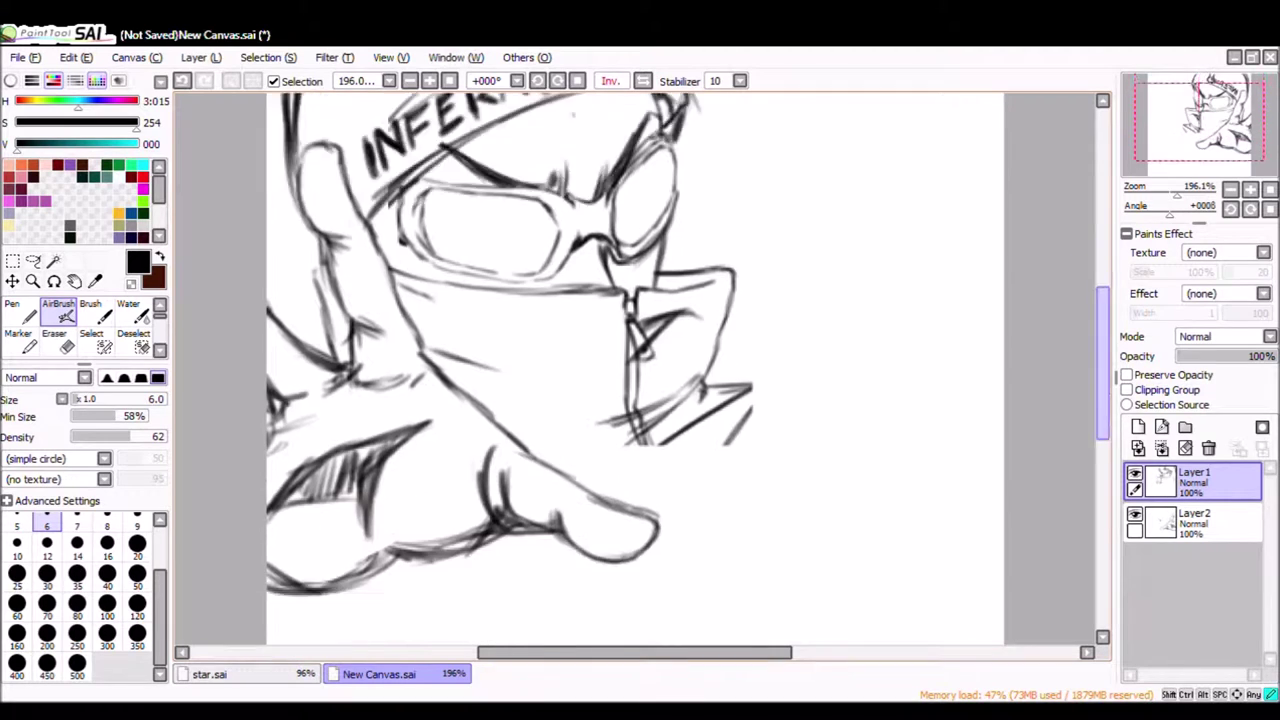
pyautogui.scroll(-1, 567, 238)
pyautogui.scroll(-3, 711, 342)
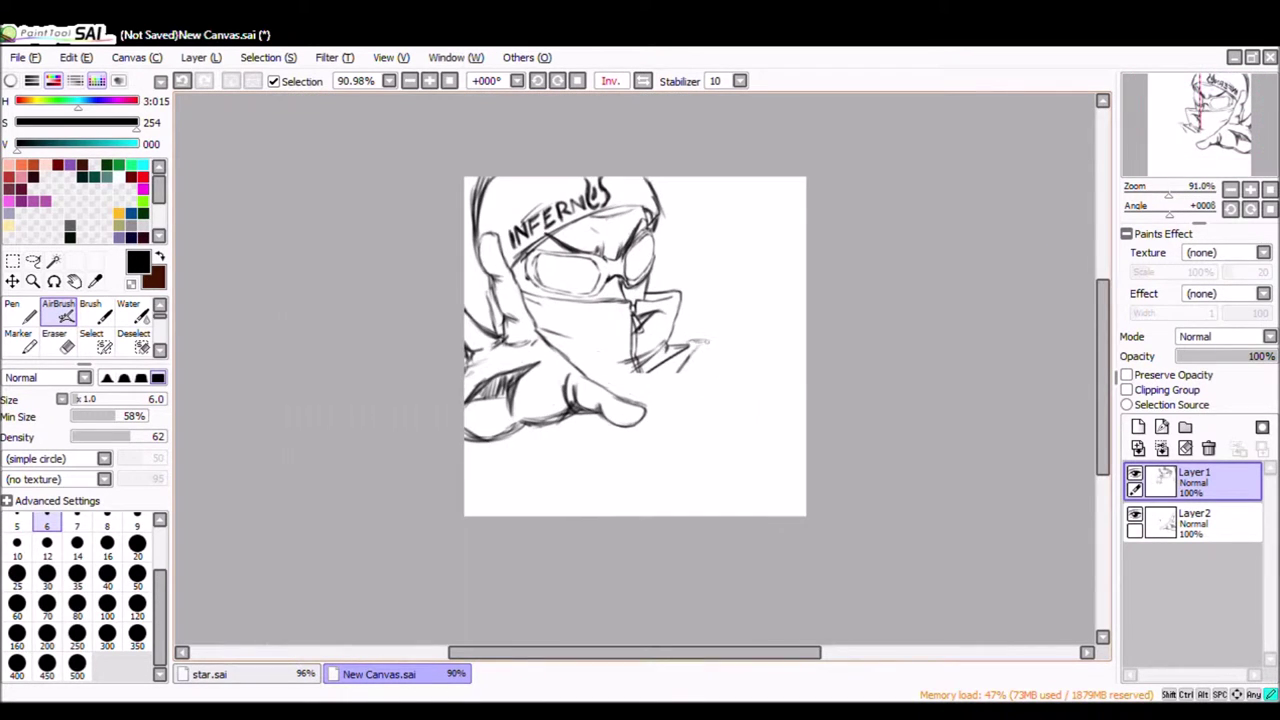
# Merge Layer1 into Layer2 and enlarge the combined line art to fill the canvas.
pyautogui.hotkey('ctrl', 'e')
pyautogui.hotkey('ctrl', 't')
pyautogui.moveTo(806, 516); pyautogui.dragTo(905, 615)
pyautogui.press('Return')
# Create a layer named background with the line art hidden, fill it black, and undo the test stroke.
pyautogui.click(1137, 427)
pyautogui.click(1134, 473)
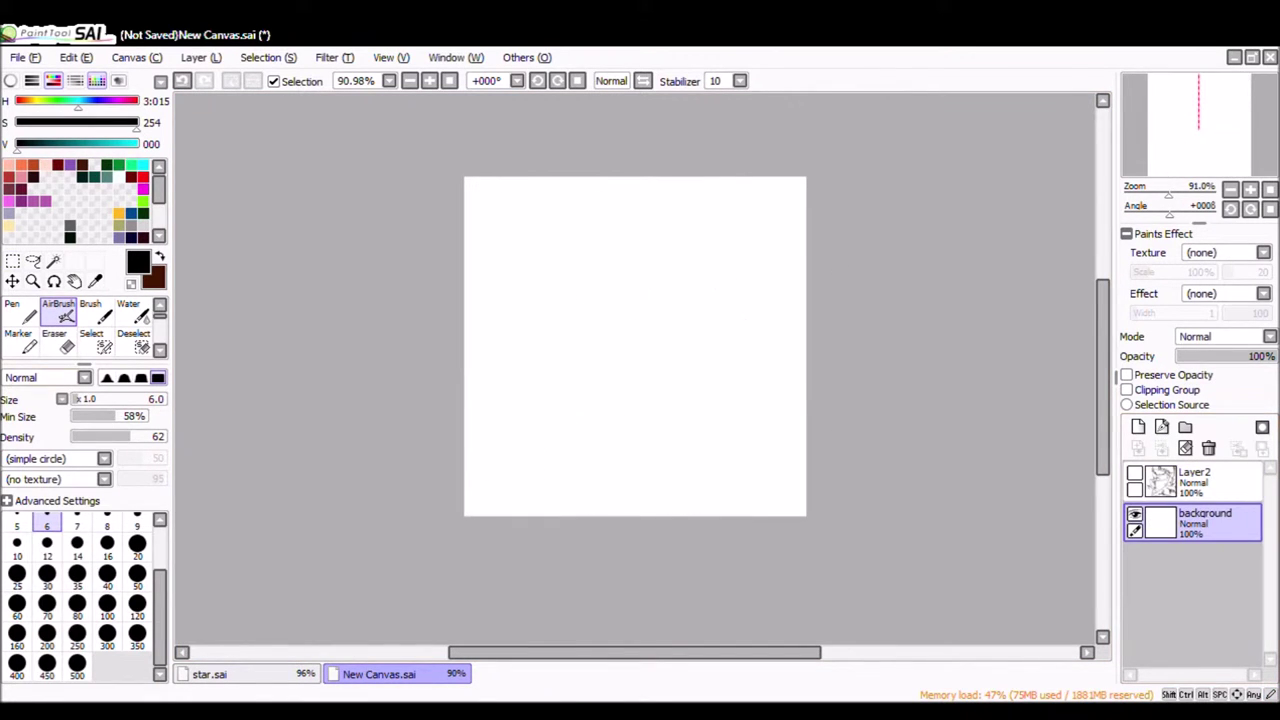
pyautogui.hotkey('ctrl', 'a')
pyautogui.moveTo(440, 560); pyautogui.dragTo(975, 100)
pyautogui.hotkey('ctrl', 'z')
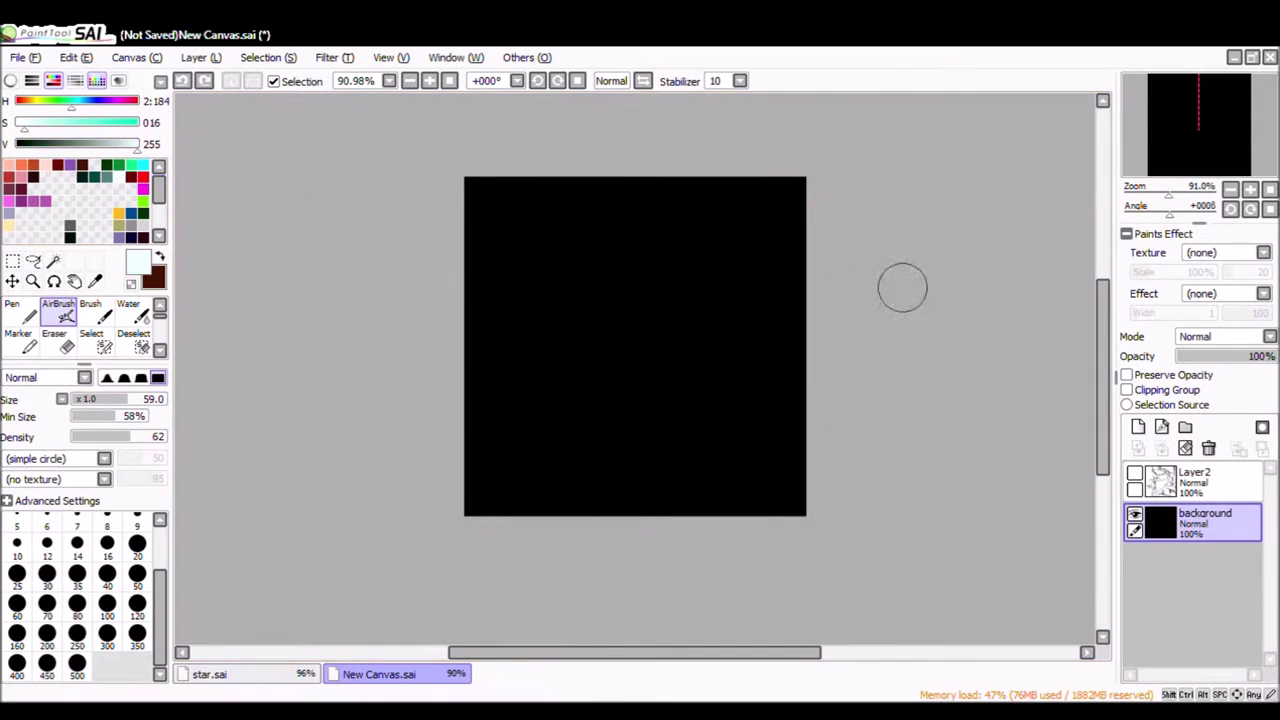
# Add a layer above the background in Luminosity mode, with brush density 100 and turquoise at saturation 212.
pyautogui.click(1137, 427)
pyautogui.click(1250, 189)
pyautogui.click(1222, 336)
pyautogui.click(1202, 500)
pyautogui.click(164, 436)
pyautogui.click(116, 122)
# Paint a wide turquoise diagonal band across the canvas and a narrower size 14 stripe along its upper side.
pyautogui.moveTo(437, 587); pyautogui.dragTo(900, 110)
pyautogui.hotkey('ctrl', 'z')
pyautogui.click(77, 543)
pyautogui.hotkey('ctrl', 'y')
pyautogui.moveTo(420, 380); pyautogui.dragTo(911, 103)
pyautogui.hotkey('ctrl', 'z')
pyautogui.moveTo(430, 480); pyautogui.dragTo(900, 110)
# Add a thin size 6 turquoise stripe along the upper side of the diagonal stripes.
pyautogui.click(46, 525)
pyautogui.moveTo(496, 558); pyautogui.dragTo(830, 305)
pyautogui.hotkey('ctrl', 'z')
pyautogui.moveTo(440, 445); pyautogui.dragTo(760, 180)
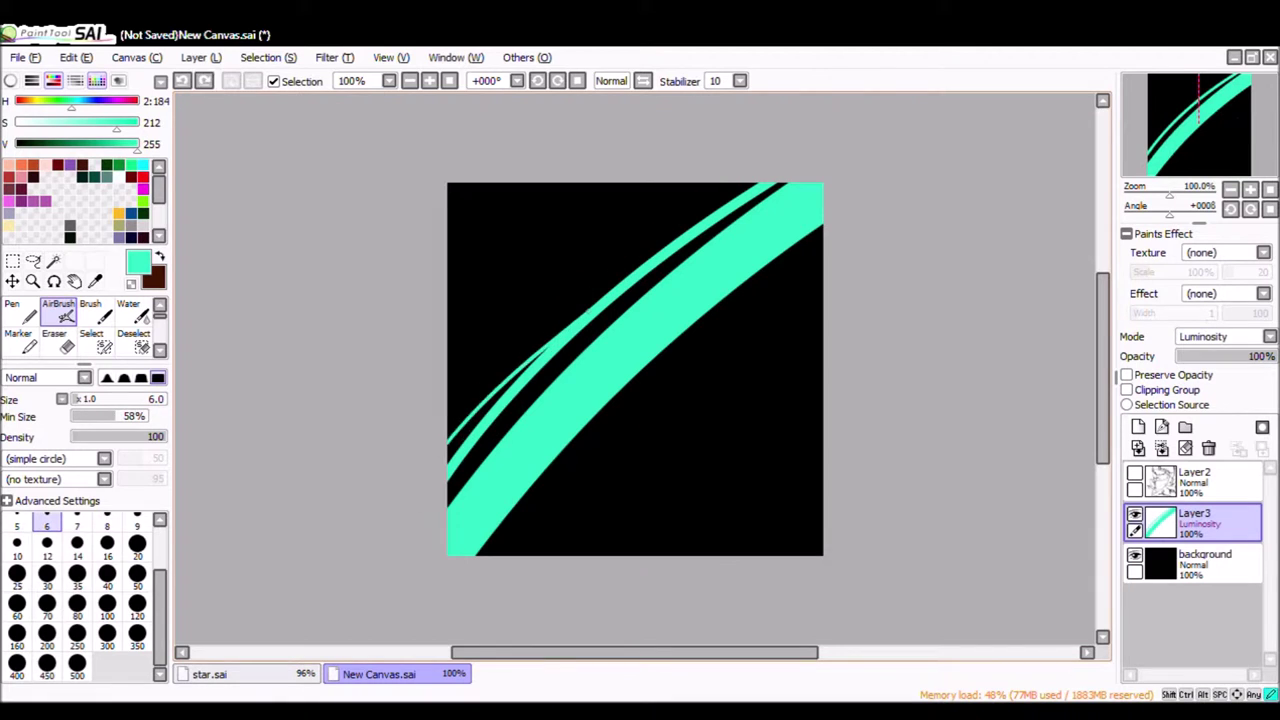
# Paint thin curved stripes crossing the diagonal band and a broad size 43 band across the lower-right corner.
pyautogui.moveTo(470, 445); pyautogui.dragTo(850, 235)
pyautogui.moveTo(445, 485); pyautogui.dragTo(850, 290)
pyautogui.moveTo(440, 318); pyautogui.dragTo(850, 282)
pyautogui.moveTo(78, 398); pyautogui.dragTo(114, 398)
pyautogui.moveTo(880, 410); pyautogui.dragTo(669, 586)
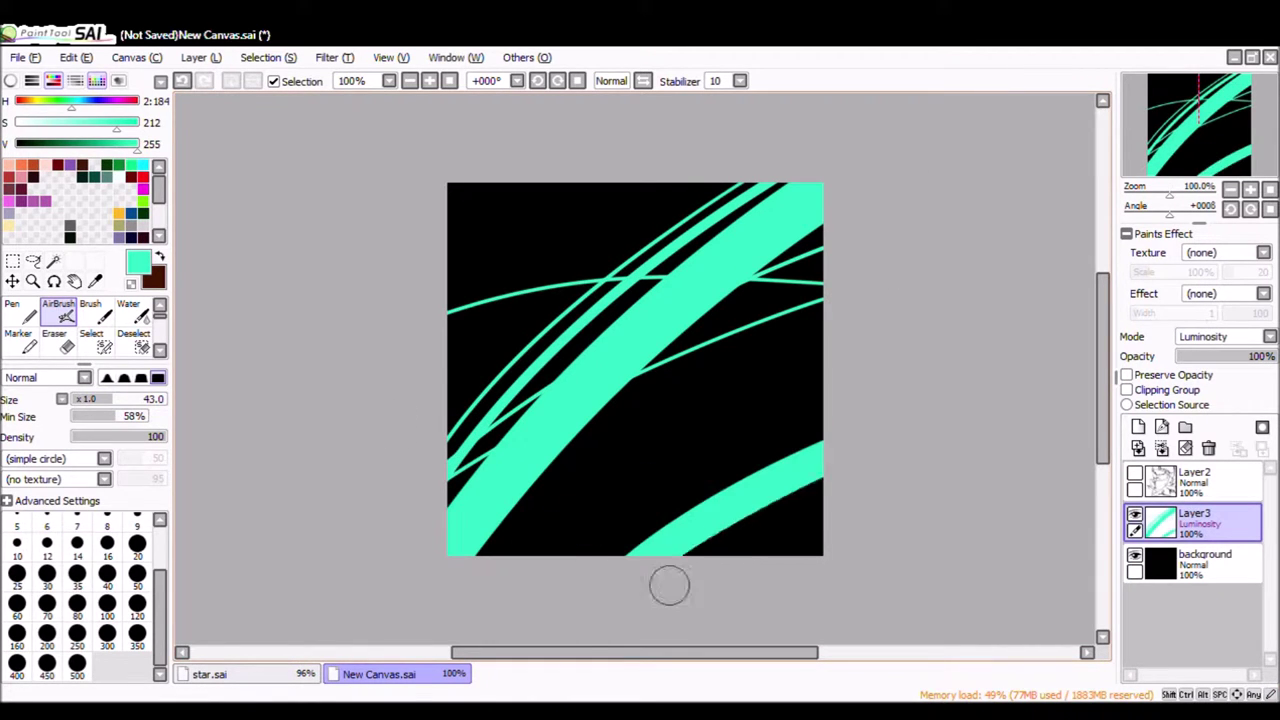
# Paint a thin curved turquoise stripe between the diagonal band and the lower-right corner, and add a layer above the stripes.
pyautogui.moveTo(545, 565); pyautogui.dragTo(900, 290)
pyautogui.click(1138, 427)
pyautogui.click(107, 603)
pyautogui.moveTo(120, 398); pyautogui.dragTo(140, 398)
pyautogui.scroll(-4, 1222, 336)
pyautogui.moveTo(457, 520)
pyautogui.mouseDown()
pyautogui.moveTo(780, 205)
pyautogui.moveTo(791, 349)
pyautogui.mouseUp()
pyautogui.hotkey('ctrl', 'z')
pyautogui.hotkey('ctrl', 'z')
pyautogui.moveTo(116, 122); pyautogui.dragTo(75, 122)
pyautogui.moveTo(455, 530); pyautogui.dragTo(497, 490)
pyautogui.hotkey('ctrl', 'z')
pyautogui.hotkey('ctrl', 'z')
# Airbrush a soft turquoise glow at saturation 228 along the thin curved stripes and over the lower-right corner band.
pyautogui.click(119, 201)
pyautogui.click(1195, 520)
pyautogui.moveTo(820, 440)
pyautogui.mouseDown()
pyautogui.moveTo(609, 566)
pyautogui.moveTo(580, 540)
pyautogui.moveTo(840, 311)
pyautogui.moveTo(455, 480)
pyautogui.moveTo(657, 223)
pyautogui.mouseUp()
pyautogui.press('[')
pyautogui.press('[')
pyautogui.press('[')
pyautogui.moveTo(450, 320); pyautogui.dragTo(820, 245)
pyautogui.moveTo(450, 460); pyautogui.dragTo(770, 270)
# Spread a broad size 125 airbrush glow across the canvas and smooth it with the Water brush.
pyautogui.press(']')
pyautogui.press(']')
pyautogui.press(']')
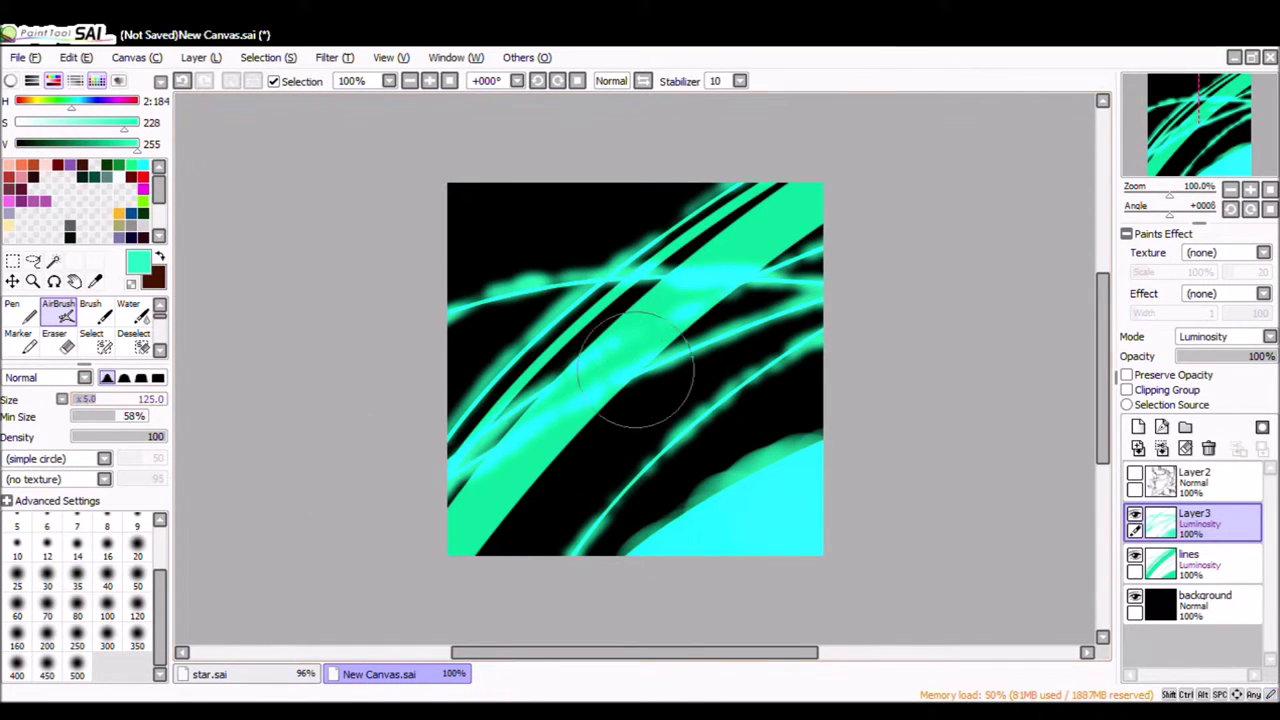
pyautogui.moveTo(450, 420); pyautogui.dragTo(820, 190)
pyautogui.moveTo(820, 400)
pyautogui.mouseDown()
pyautogui.moveTo(471, 549)
pyautogui.moveTo(820, 190)
pyautogui.mouseUp()
pyautogui.click(128, 304)
pyautogui.moveTo(641, 373)
pyautogui.mouseDown()
pyautogui.moveTo(714, 400)
pyautogui.moveTo(771, 171)
pyautogui.mouseUp()
# Add a Luminosity layer and airbrush size 60 turquoise streaks at value 210 along the diagonal band and curved stripes.
pyautogui.hotkey('ctrl', 'shift', 'n')
pyautogui.press('v')
pyautogui.click(118, 143)
pyautogui.moveTo(780, 230); pyautogui.dragTo(494, 549)
pyautogui.moveTo(820, 300)
pyautogui.mouseDown()
pyautogui.moveTo(451, 414)
pyautogui.moveTo(820, 420)
pyautogui.mouseUp()
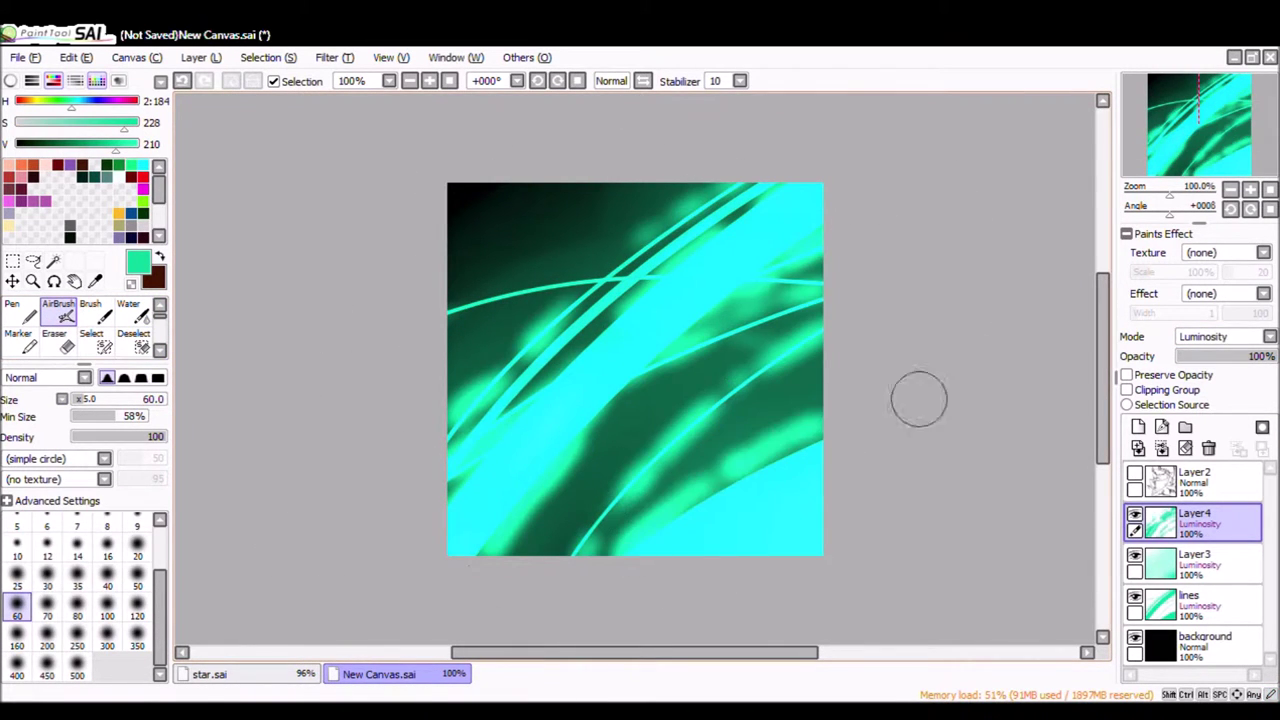
# Reduce the opacity of Layer3 to 43% and change the lines layer to Normal mode.
pyautogui.click(1190, 560)
pyautogui.moveTo(1265, 356); pyautogui.dragTo(1218, 356)
pyautogui.click(1190, 600)
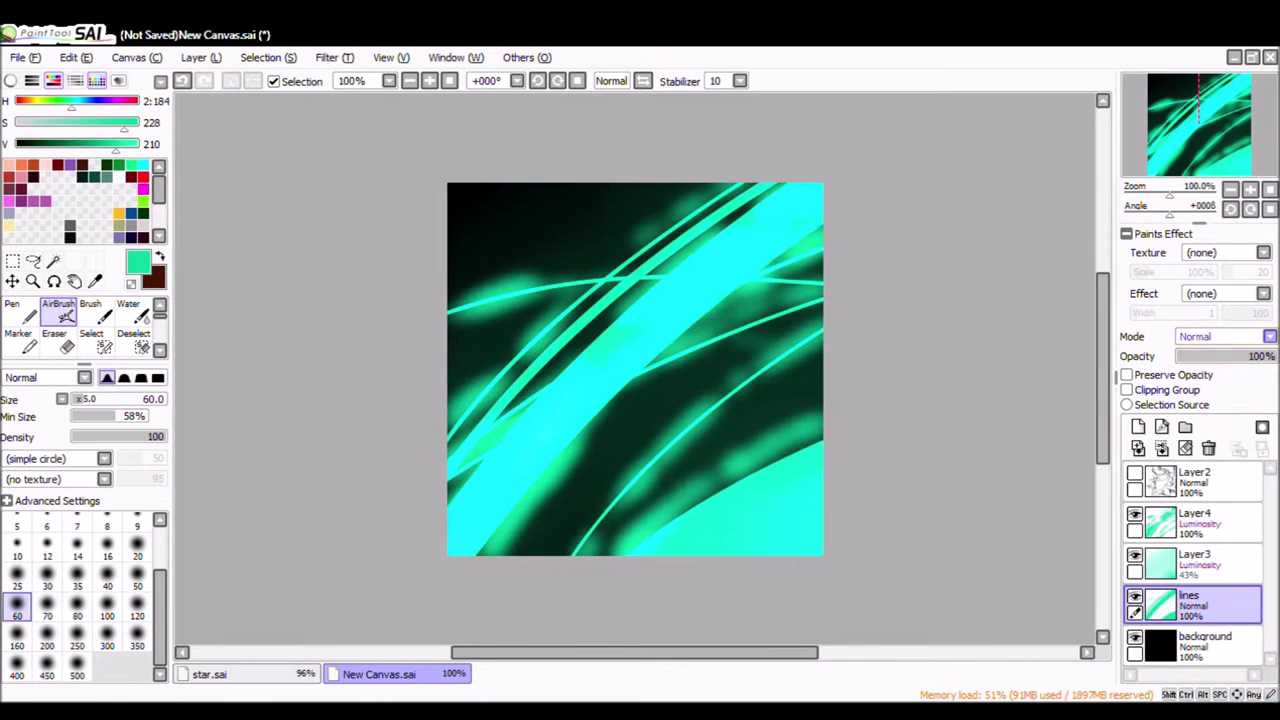
# Try to smear the glow on Layer4 below the diagonal band with the Water brush at size 90.
pyautogui.click(1190, 520)
pyautogui.click(128, 310)
pyautogui.moveTo(780, 290); pyautogui.dragTo(500, 530)
pyautogui.moveTo(720, 340); pyautogui.dragTo(470, 520)
pyautogui.hotkey('ctrl', 'z')
pyautogui.hotkey('ctrl', 'z')
pyautogui.hotkey('ctrl', 'z')
pyautogui.hotkey('ctrl', 'y')
pyautogui.hotkey('ctrl', 'y')
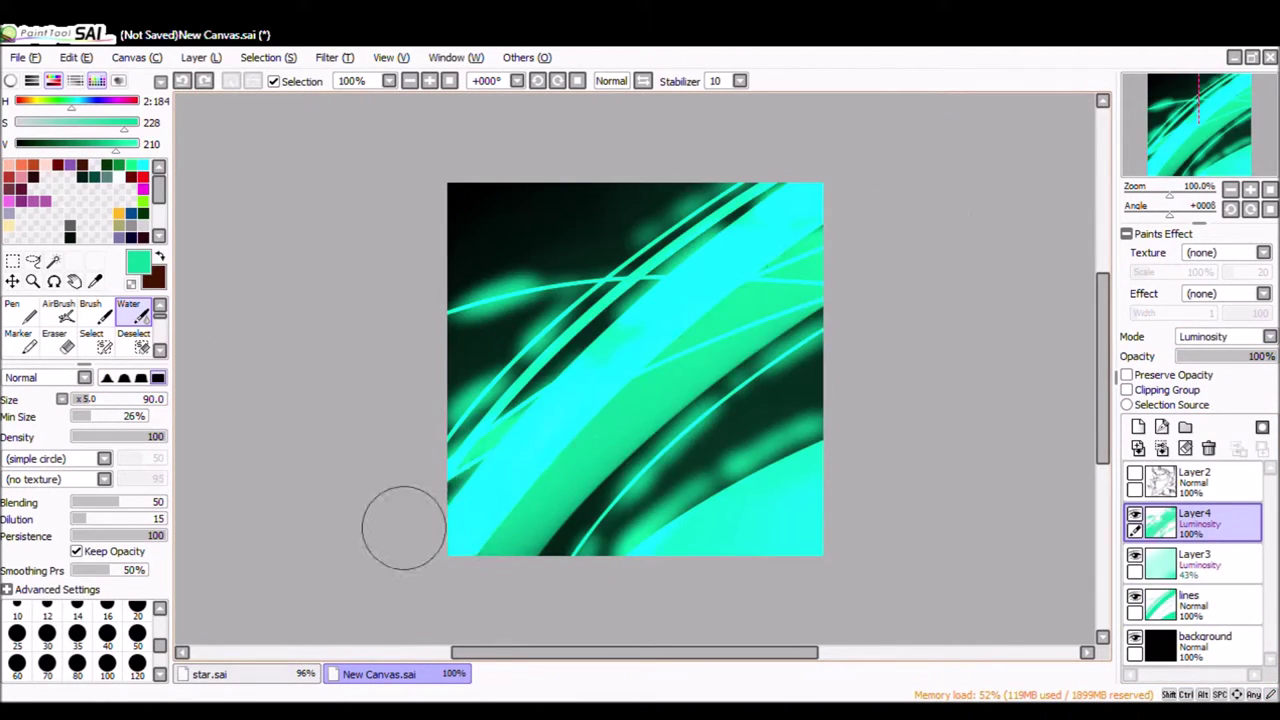
pyautogui.hotkey('ctrl', 'z')
# Blend the glow on Layer4 with the size 90 Water brush at blending 100 and dilution 100.
pyautogui.moveTo(449, 343)
pyautogui.mouseDown()
pyautogui.moveTo(514, 277)
pyautogui.moveTo(480, 606)
pyautogui.moveTo(740, 305)
pyautogui.mouseUp()
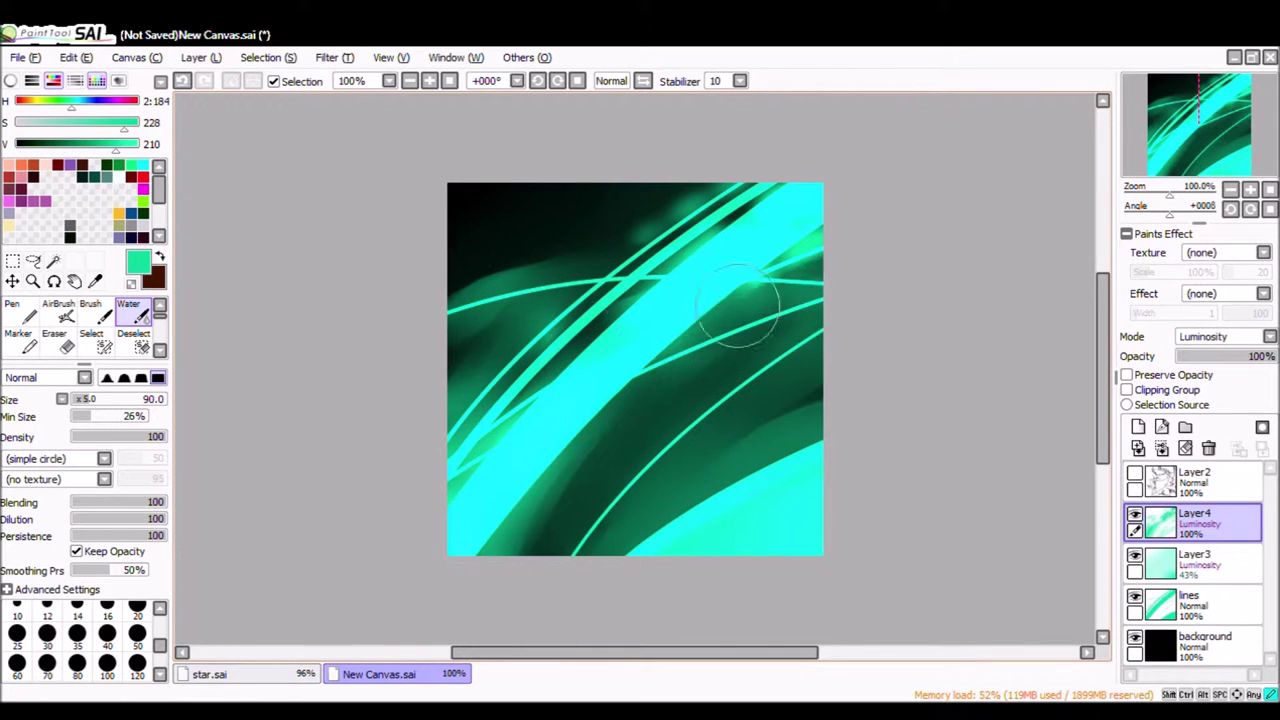
pyautogui.hotkey('ctrl', 'z')
pyautogui.hotkey('ctrl', 'z')
# Show the character sketch on Layer2, hide all the background layers and choose the Pen tool.
pyautogui.click(1195, 482)
pyautogui.click(1134, 474)
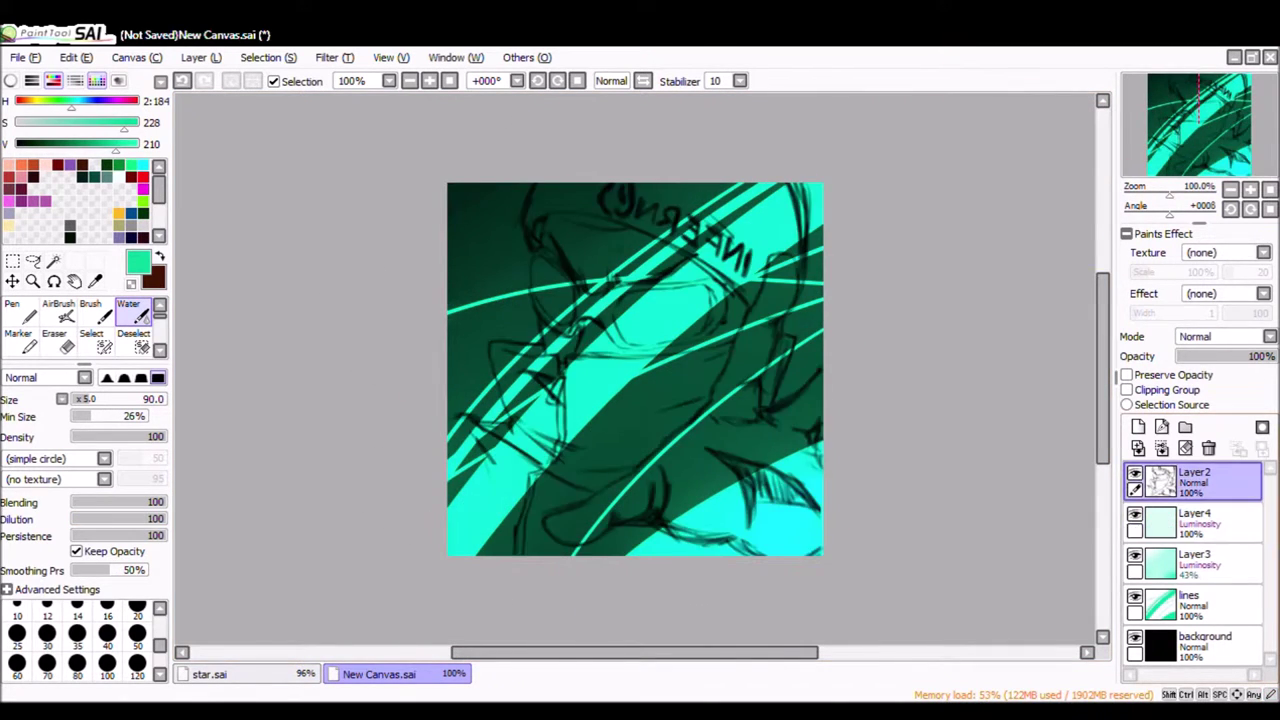
pyautogui.moveTo(1134, 515); pyautogui.dragTo(1134, 640)
pyautogui.scroll(3, 634, 366)
pyautogui.press('n')
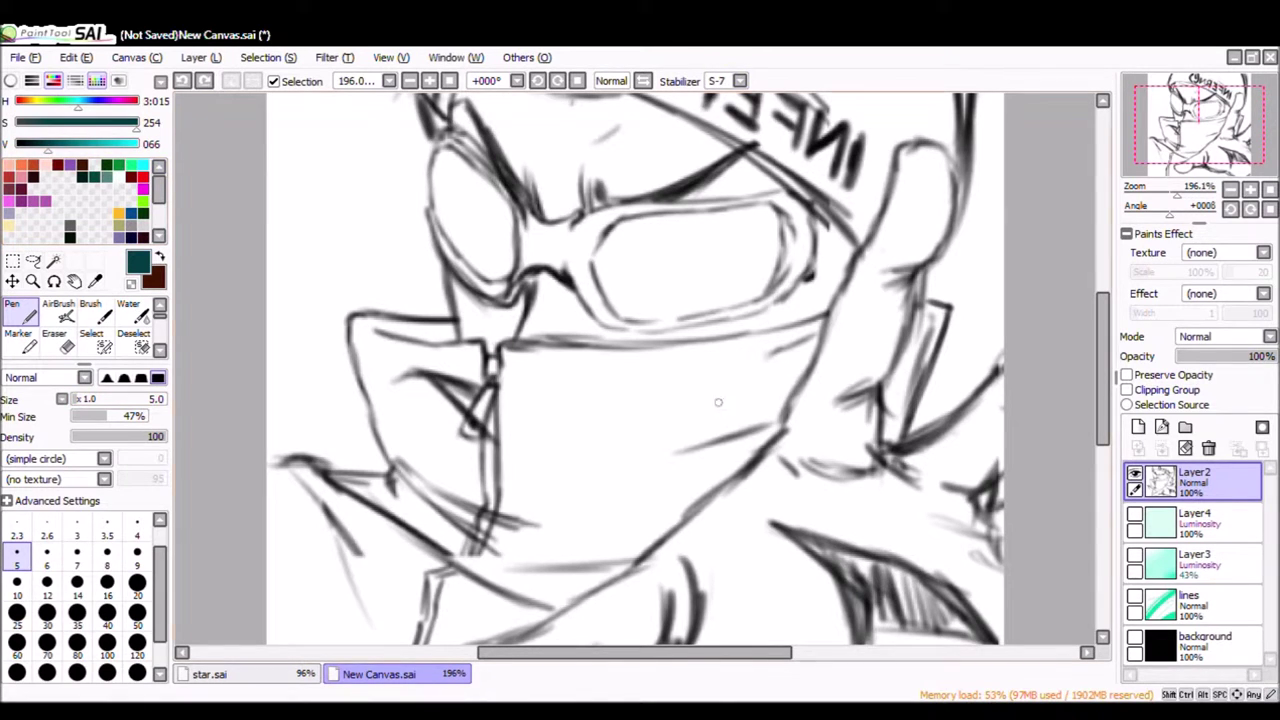
# Add a layer named lineart above the sketch and set the drawing colour to black.
pyautogui.moveTo(499, 368); pyautogui.dragTo(828, 306)
pyautogui.hotkey('ctrl', 'z')
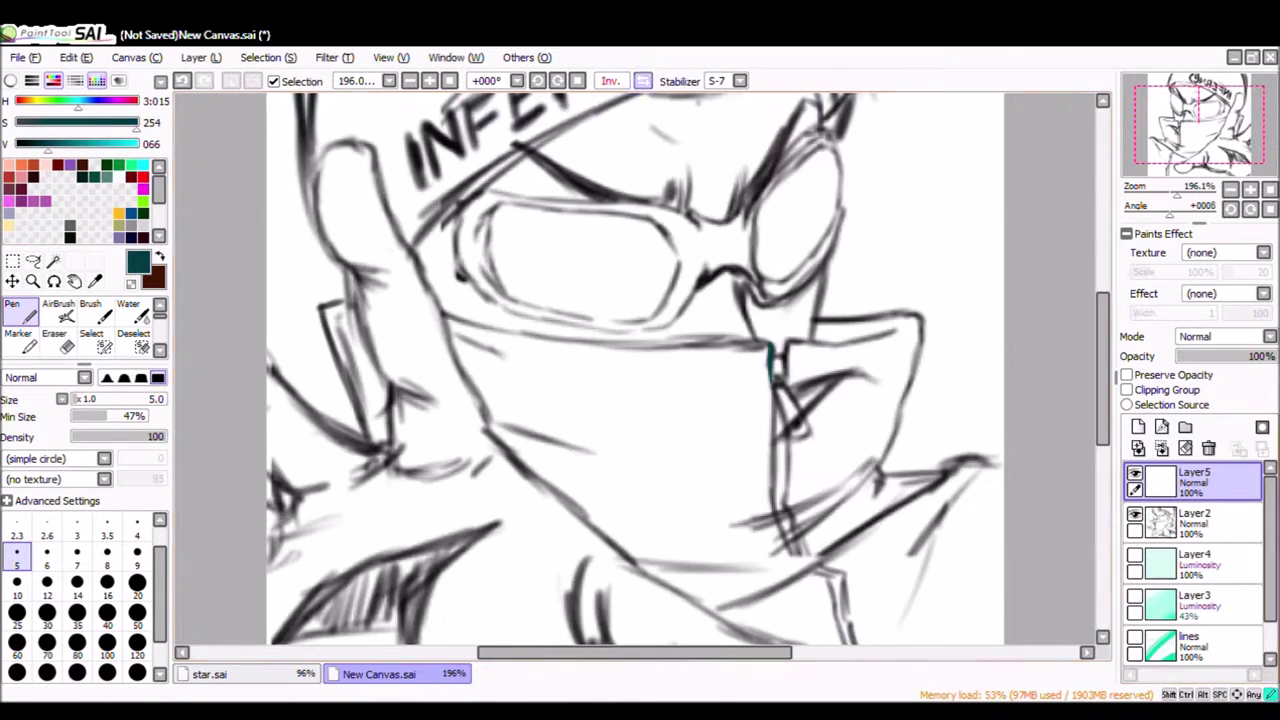
pyautogui.doubleClick(1193, 472)
pyautogui.write('lineart')
pyautogui.press('Return')
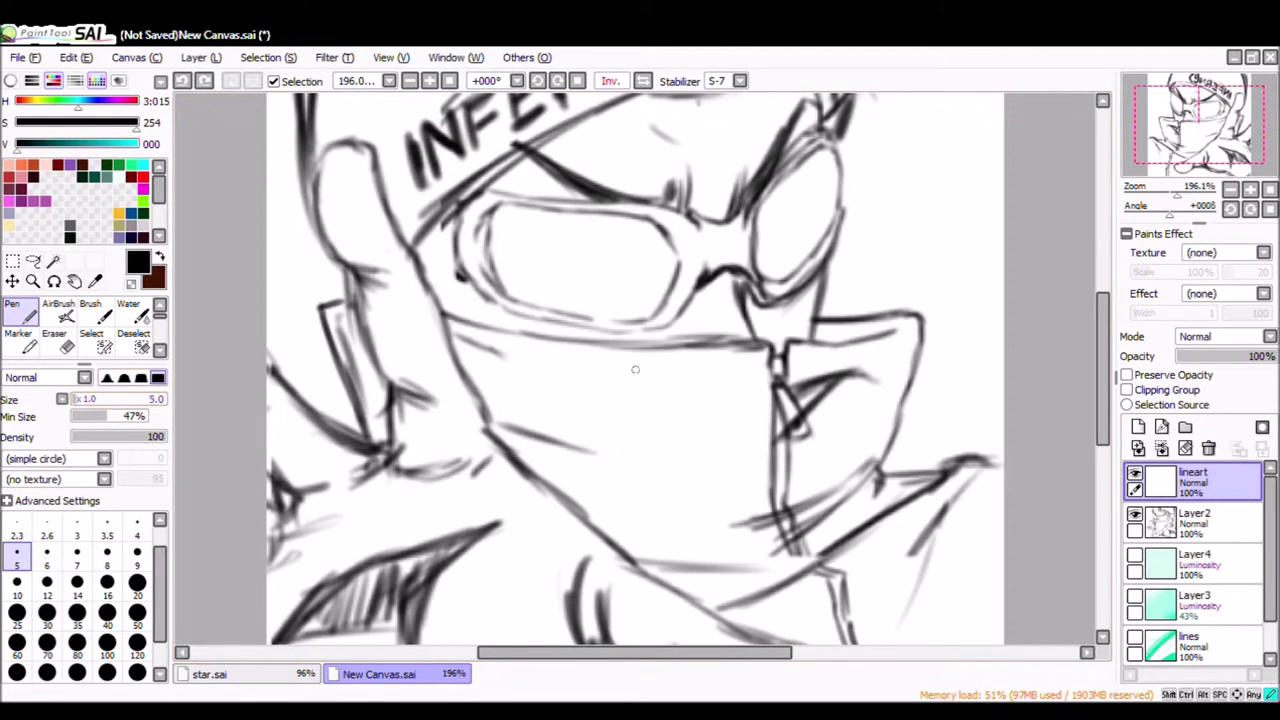
# Set the pen to size 4 with a softer edge and reduce the sketch layer's opacity to 22%.
pyautogui.click(137, 527)
pyautogui.click(123, 377)
pyautogui.click(1193, 520)
pyautogui.moveTo(1262, 356); pyautogui.dragTo(1197, 356)
pyautogui.click(1193, 480)
# Draw the zipper pull on the collar, adding its inner slot and the slider with the pen at size 2.3.
pyautogui.moveTo(443, 318); pyautogui.dragTo(775, 372)
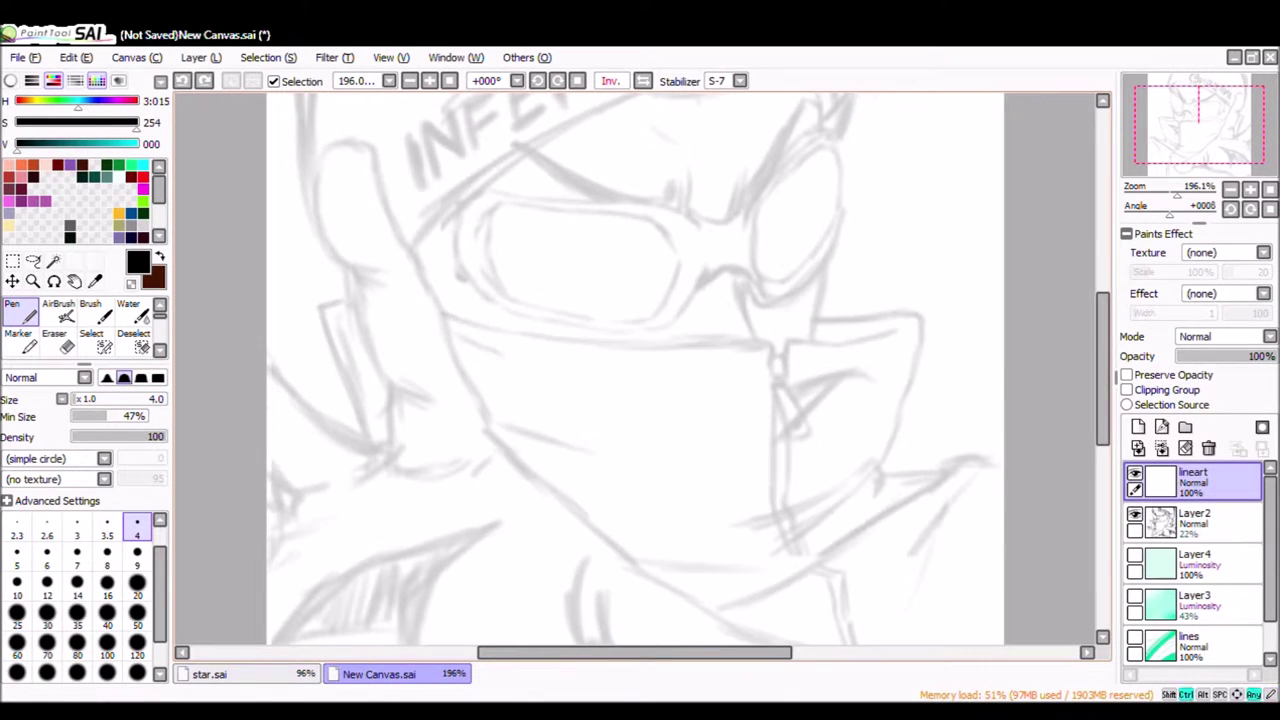
pyautogui.press('h')
pyautogui.hotkey('ctrl', 'z')
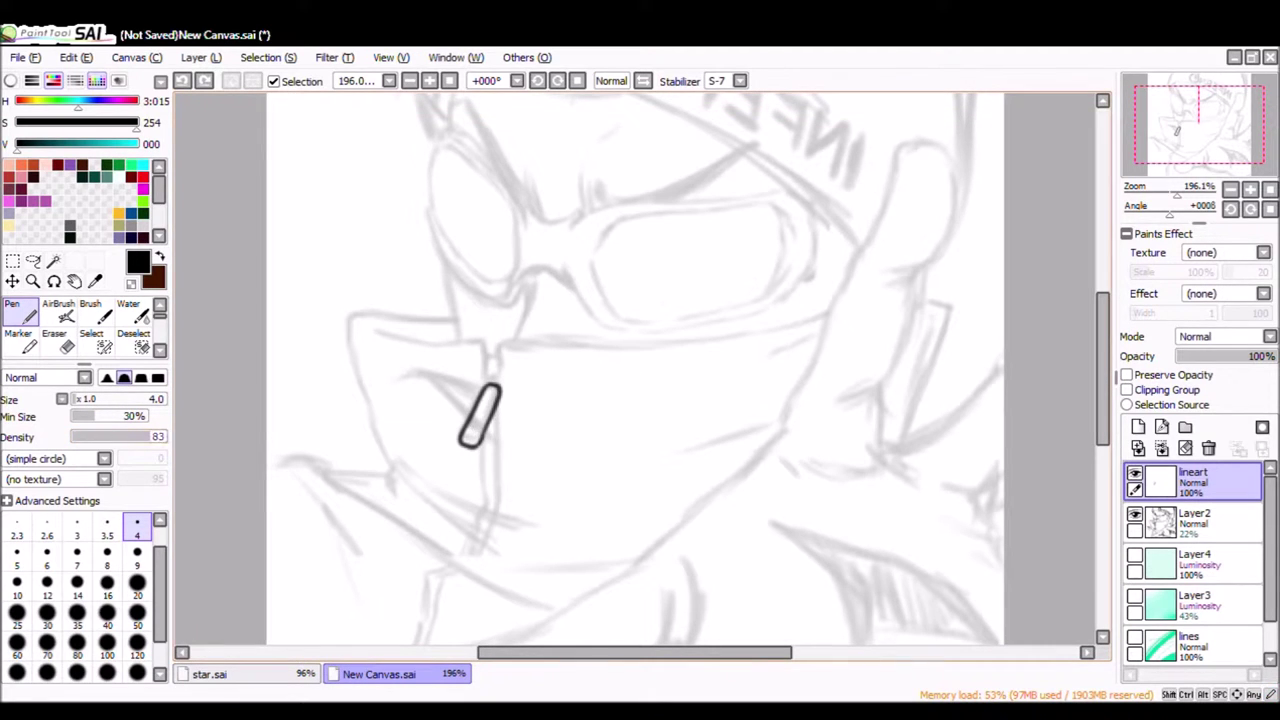
pyautogui.scroll(3, 478, 415)
pyautogui.press('[')
pyautogui.press('[')
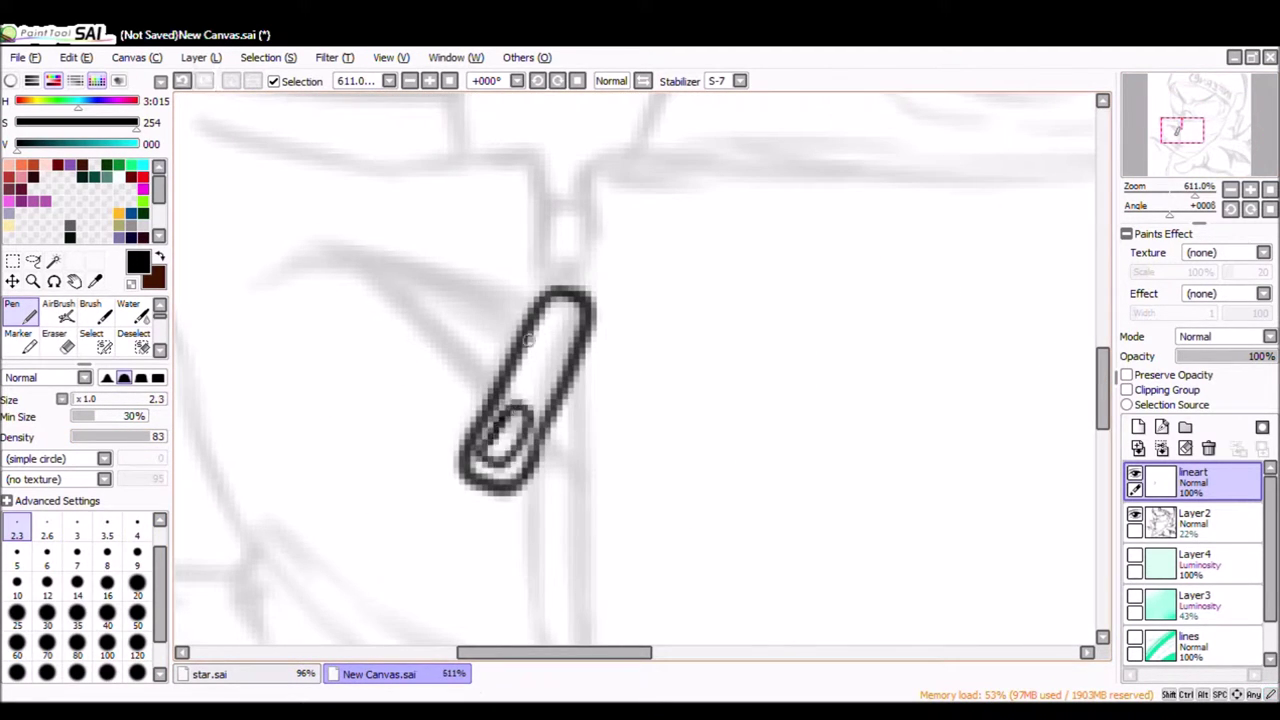
pyautogui.moveTo(541, 302)
pyautogui.mouseDown()
pyautogui.moveTo(540, 325)
pyautogui.moveTo(440, 445)
pyautogui.moveTo(592, 290)
pyautogui.moveTo(598, 187)
pyautogui.mouseUp()
# Ink the collar's upper edge on both sides of the zipper and the outer contour of its left flap.
pyautogui.scroll(-3, 598, 187)
pyautogui.moveTo(940, 272); pyautogui.dragTo(563, 307)
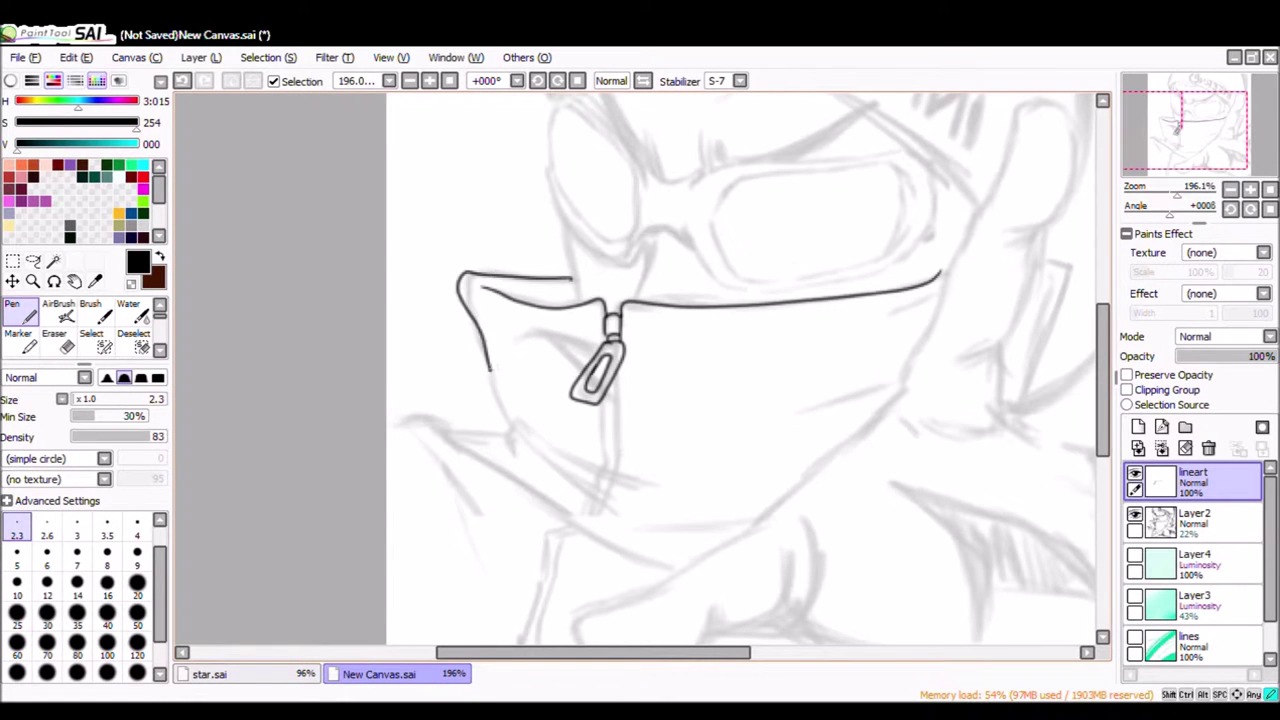
pyautogui.moveTo(482, 344); pyautogui.dragTo(605, 510)
# Erase the hanging zipper pull and ink fold lines across the collar.
pyautogui.press('e')
pyautogui.moveTo(590, 400); pyautogui.dragTo(612, 345)
pyautogui.press('n')
pyautogui.moveTo(903, 378); pyautogui.dragTo(764, 418)
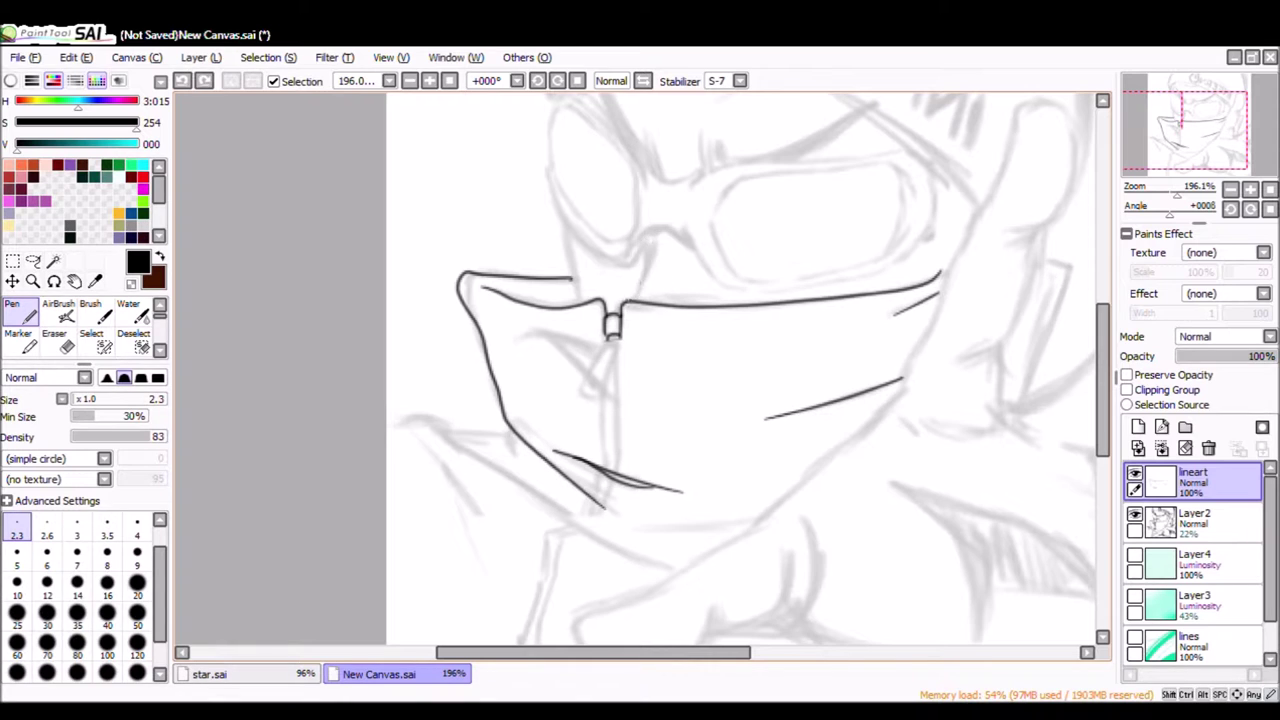
# Ink the nose line, the sunglasses bridge and the outer frame of the right lens.
pyautogui.scroll(3, 745, 369)
pyautogui.moveTo(645, 298); pyautogui.dragTo(932, 287)
pyautogui.moveTo(787, 408); pyautogui.dragTo(918, 377)
pyautogui.hotkey('ctrl', 'z')
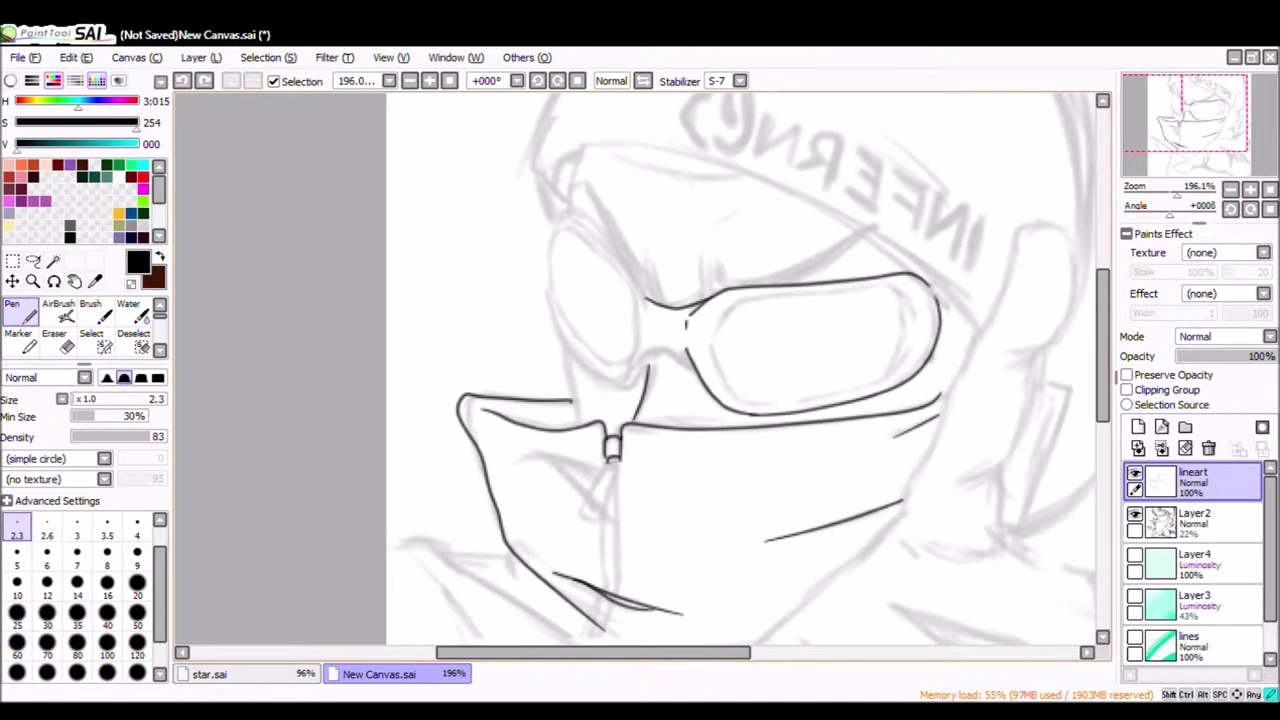
# Try to ink the inner rim of the right sunglasses lens.
pyautogui.scroll(3, 640, 370)
pyautogui.scroll(-2, 640, 370)
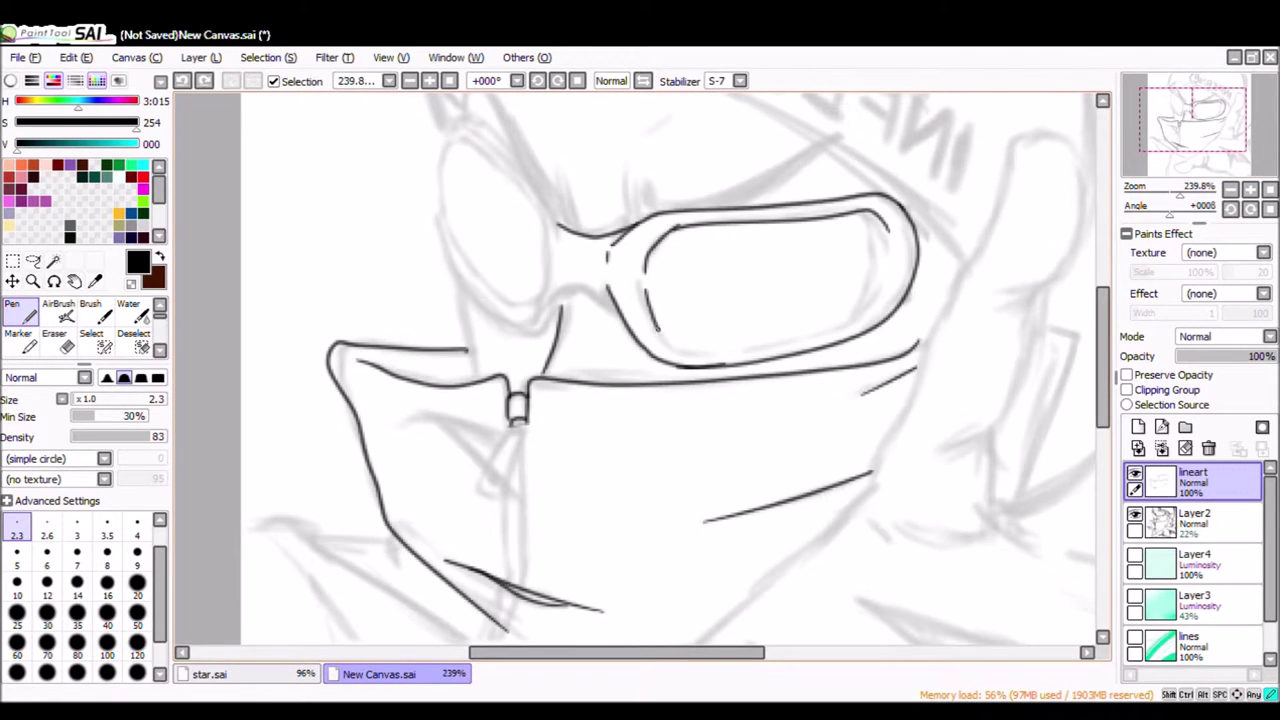
pyautogui.hotkey('ctrl', 'z')
pyautogui.moveTo(545, 274); pyautogui.dragTo(551, 296)
pyautogui.press('h')
pyautogui.hotkey('ctrl', 'z')
# Ink the outer frame of the smaller sunglasses lens in the mirrored view.
pyautogui.moveTo(715, 288); pyautogui.dragTo(833, 213)
pyautogui.moveTo(710, 370); pyautogui.dragTo(832, 300)
pyautogui.hotkey('ctrl', 'z')
# Ink the inner rim of the smaller lens and close its outer edge.
pyautogui.moveTo(727, 300); pyautogui.dragTo(736, 366)
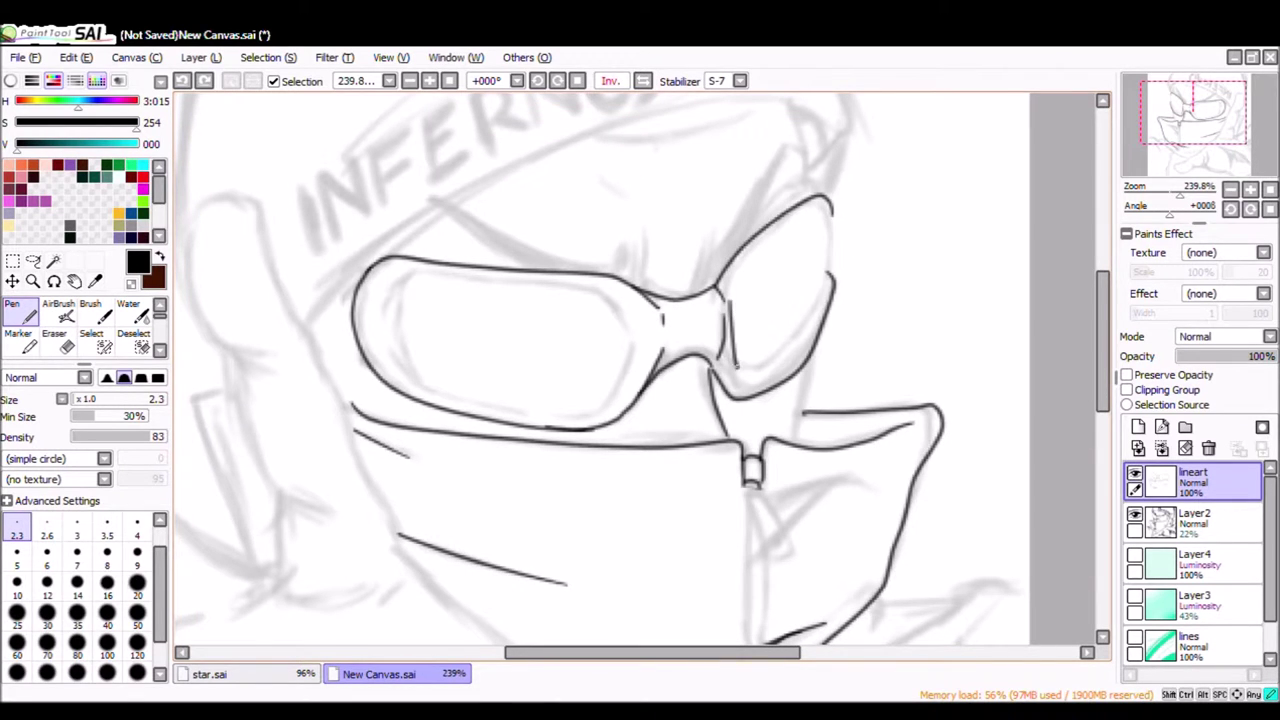
pyautogui.hotkey('ctrl', 'z')
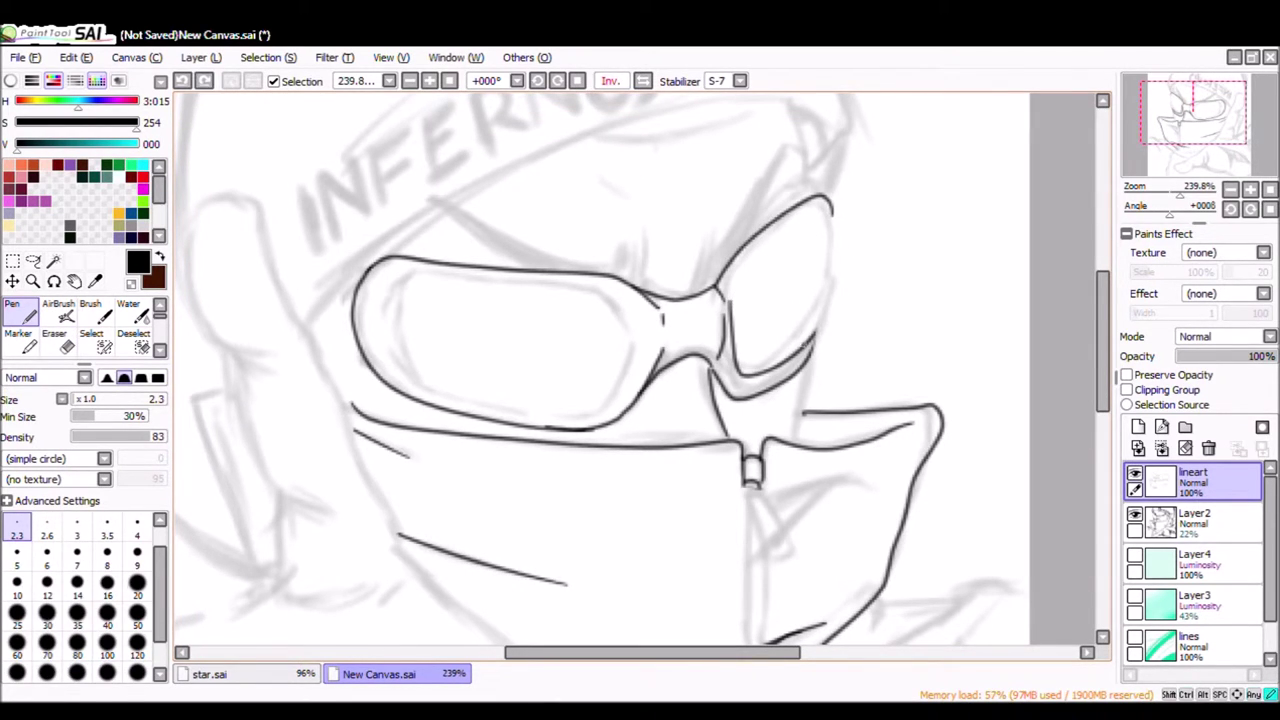
pyautogui.moveTo(832, 212); pyautogui.dragTo(812, 345)
pyautogui.moveTo(730, 295); pyautogui.dragTo(822, 210)
pyautogui.press('e')
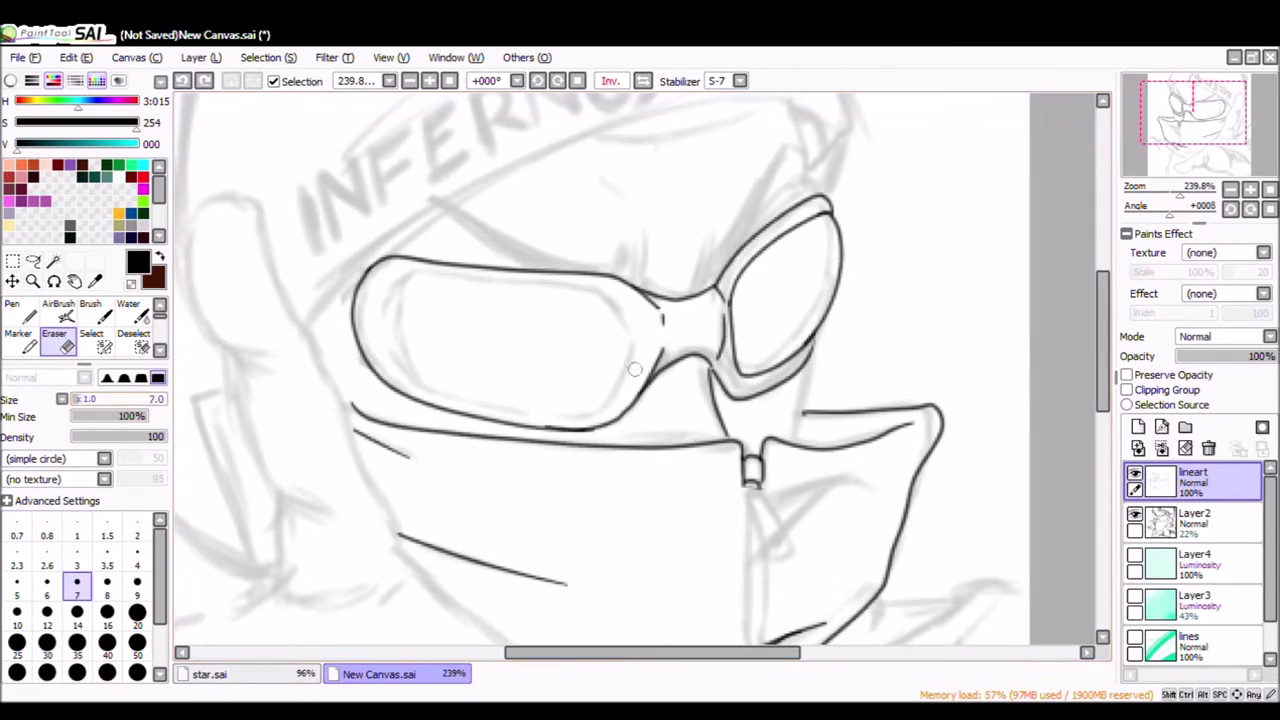
# Return to the unmirrored view and ink the inner rim of the larger sunglasses lens.
pyautogui.press('n')
pyautogui.press('h')
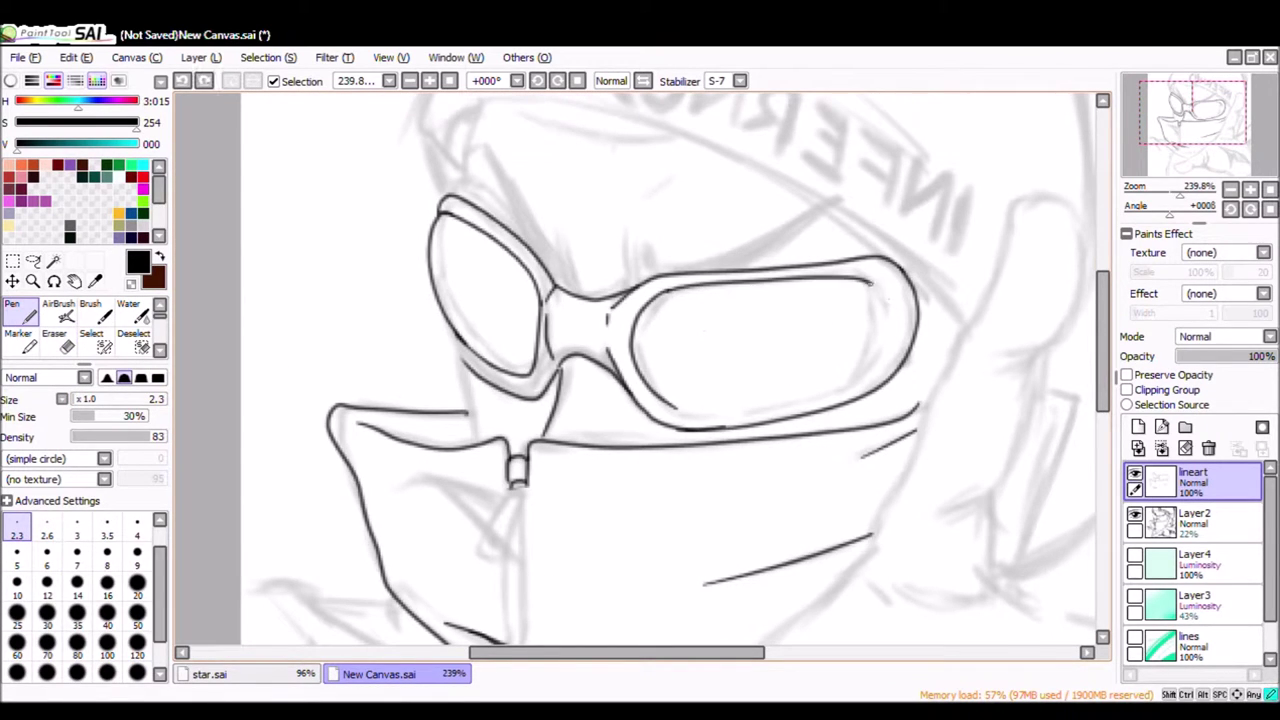
pyautogui.moveTo(848, 277); pyautogui.dragTo(892, 320)
pyautogui.moveTo(878, 360); pyautogui.dragTo(674, 410)
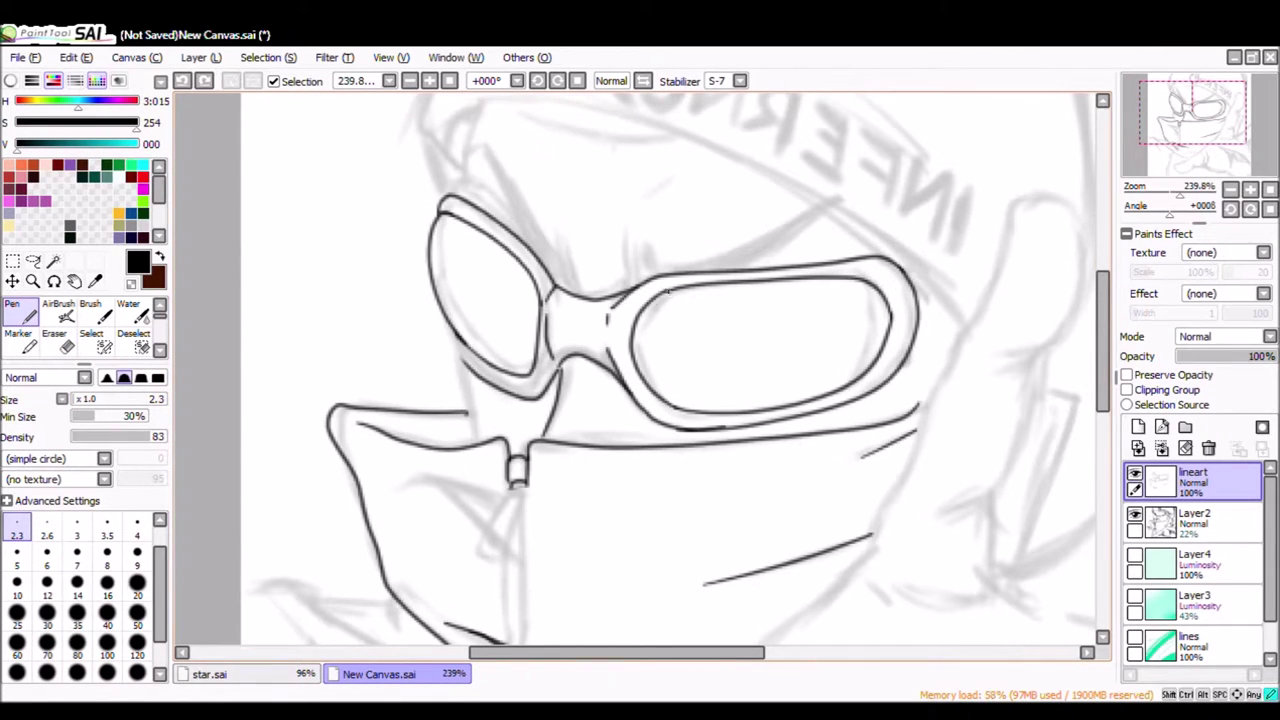
# Undo the strokes of both sunglasses lenses, back to the bridge and nose lines.
pyautogui.scroll(-1, 640, 370)
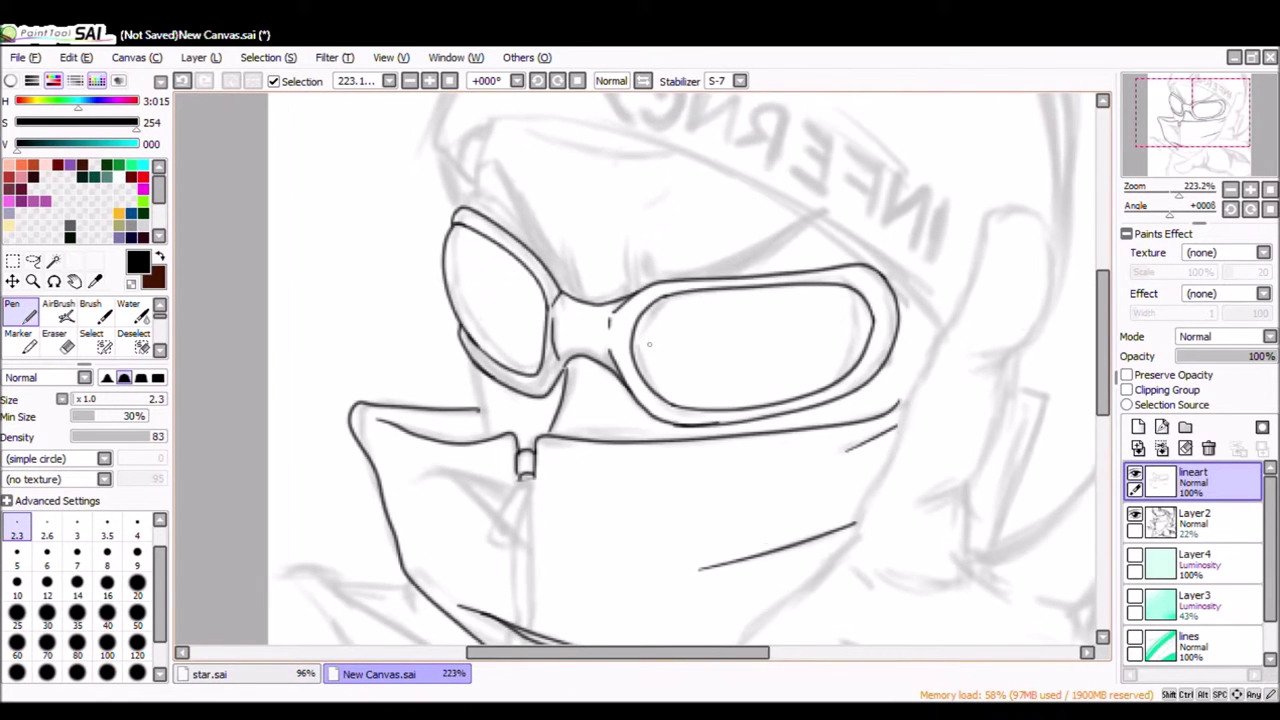
pyautogui.hotkey('ctrl', 'z')
pyautogui.hotkey('ctrl', 'z')
pyautogui.hotkey('ctrl', 'z')
pyautogui.hotkey('ctrl', 'z')
pyautogui.hotkey('ctrl', 'z')
pyautogui.hotkey('ctrl', 'z')
pyautogui.hotkey('ctrl', 'z')
pyautogui.hotkey('ctrl', 'z')
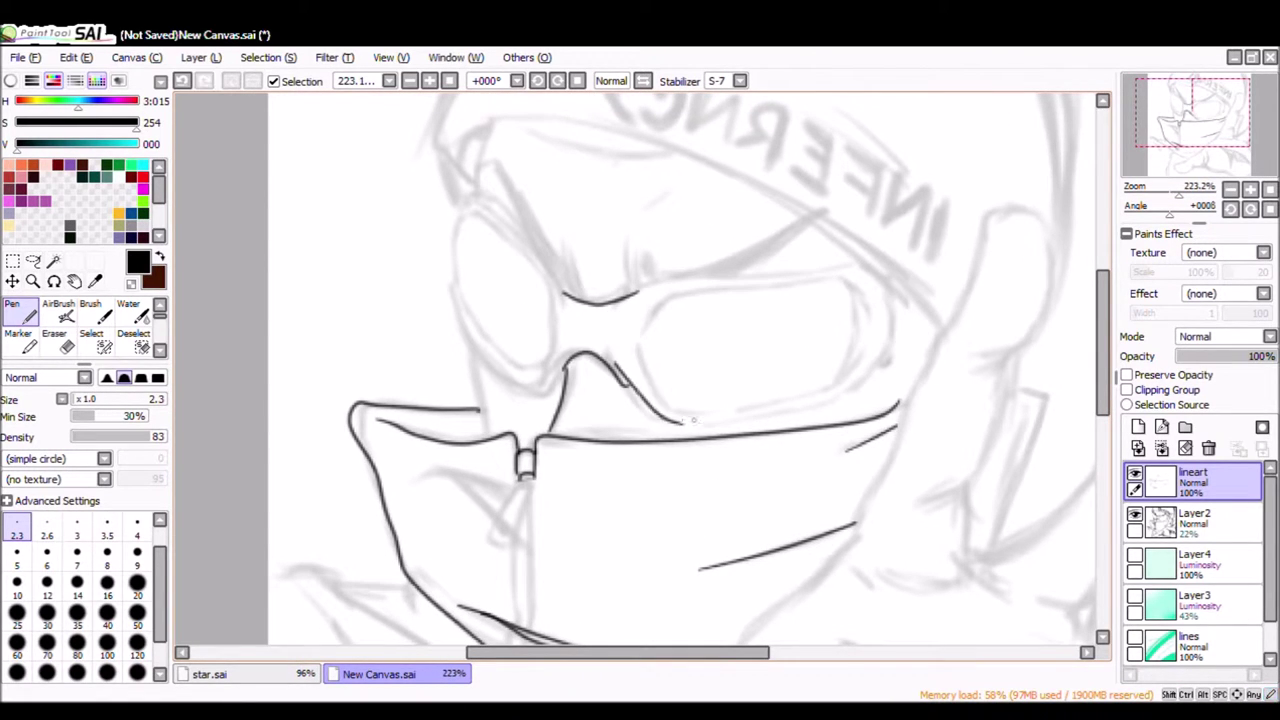
# Ink a more angular frame and inner rim for the larger sunglasses lens and check it mirrored.
pyautogui.moveTo(680, 424)
pyautogui.mouseDown()
pyautogui.moveTo(892, 322)
pyautogui.moveTo(887, 286)
pyautogui.mouseUp()
pyautogui.moveTo(632, 296); pyautogui.dragTo(873, 268)
pyautogui.hotkey('ctrl', 'z')
pyautogui.moveTo(618, 378)
pyautogui.mouseDown()
pyautogui.moveTo(745, 289)
pyautogui.moveTo(886, 298)
pyautogui.mouseUp()
pyautogui.press('h')
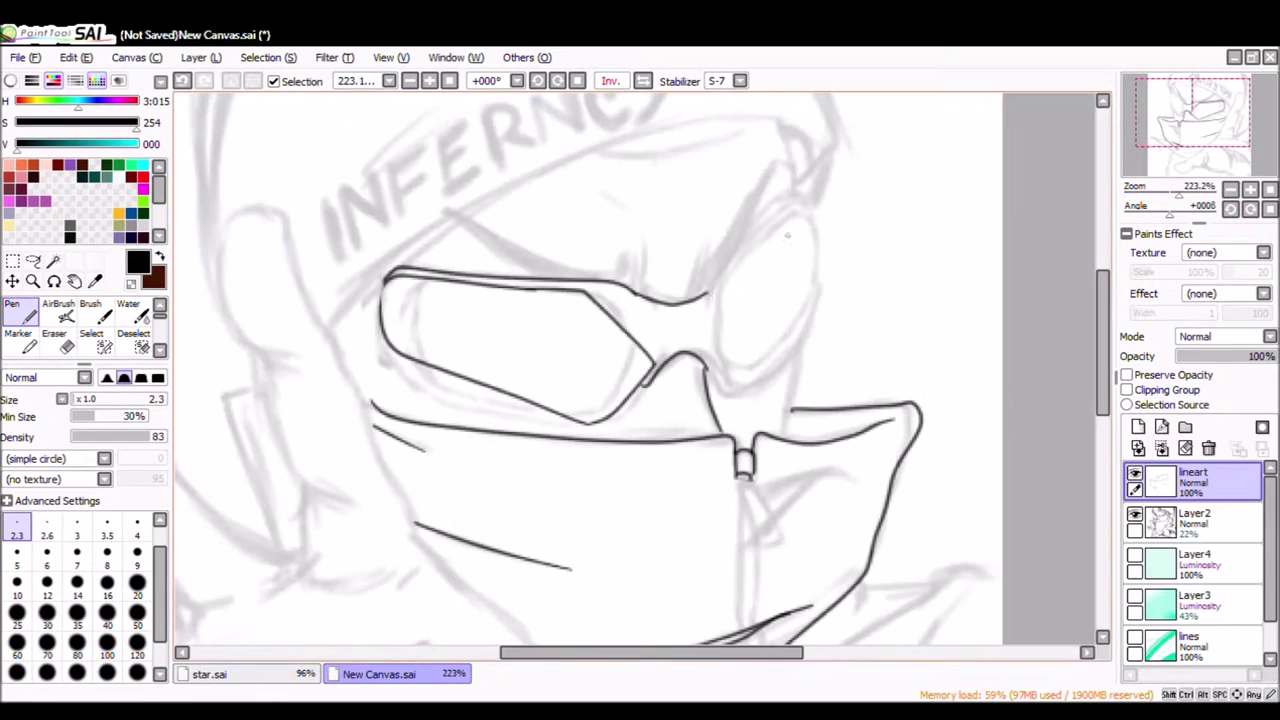
# Erase parts of the angular lens frame and undo the remaining sunglasses lines, leaving the nose line.
pyautogui.press('e')
pyautogui.moveTo(382, 294); pyautogui.dragTo(388, 346)
pyautogui.moveTo(527, 410); pyautogui.dragTo(490, 386)
pyautogui.press('n')
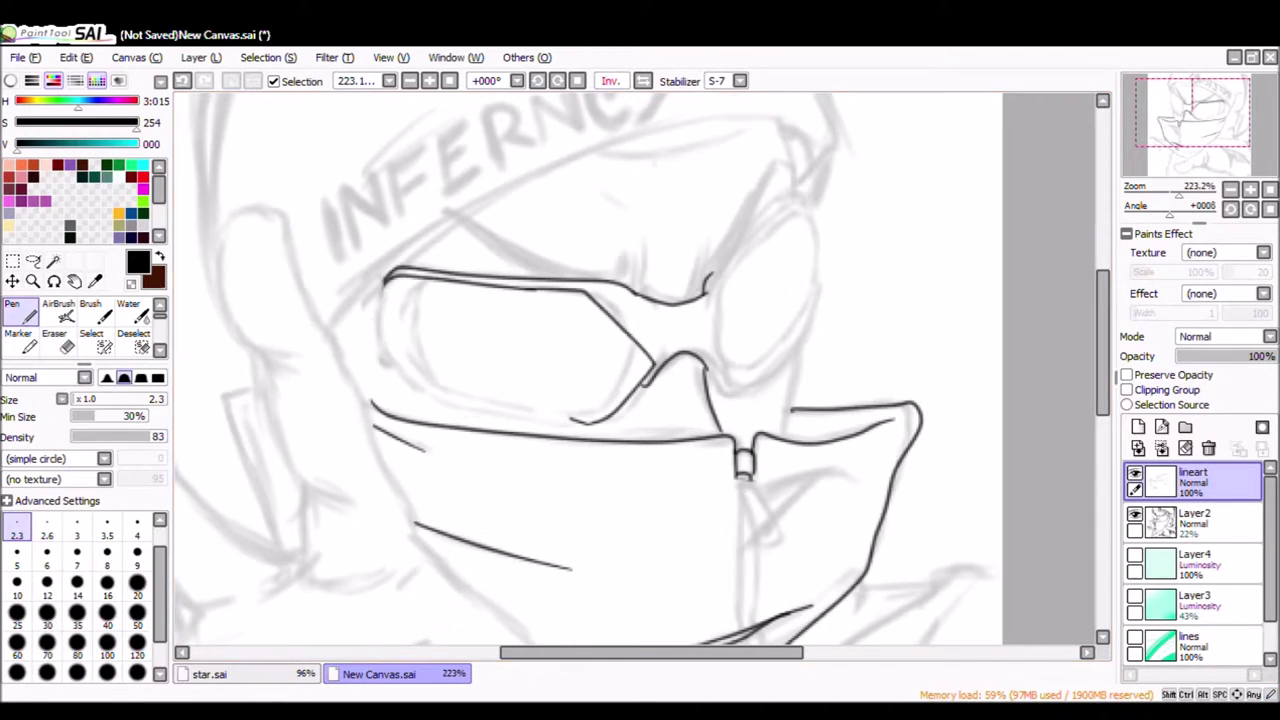
pyautogui.press('h')
pyautogui.hotkey('ctrl', 'z')
pyautogui.hotkey('ctrl', 'z')
# Add a layer below the lineart layer and choose the Ink Pen at size 5.
pyautogui.moveTo(1198, 356); pyautogui.dragTo(1216, 356)
pyautogui.scroll(-2, 80, 320)
pyautogui.click(1138, 427)
pyautogui.click(48, 340)
pyautogui.click(133, 340)
pyautogui.click(16, 527)
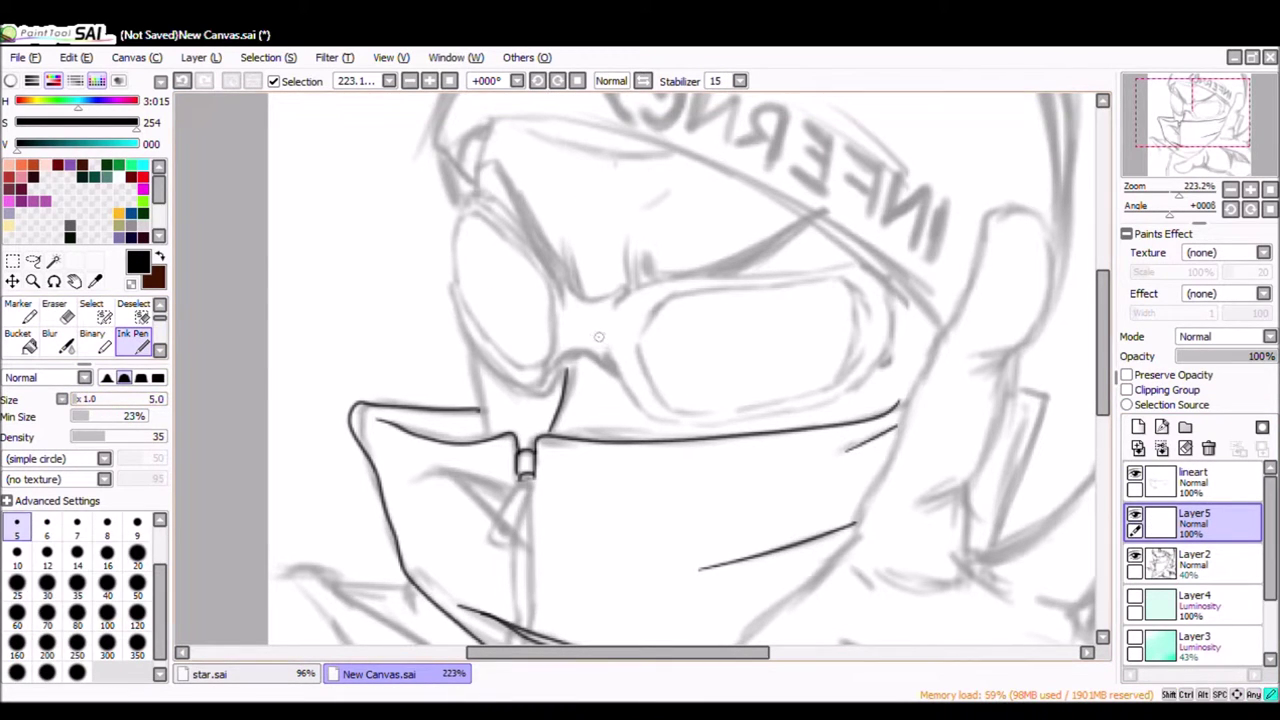
# Reduce the sketch layer's opacity to 10% and reselect the new layer.
pyautogui.click(1195, 560)
pyautogui.moveTo(1216, 356); pyautogui.dragTo(1186, 356)
pyautogui.click(1195, 520)
# Ink an angular outline of the larger sunglasses lens with the Ink Pen at size 7 and density 64.
pyautogui.moveTo(617, 344); pyautogui.dragTo(705, 292)
pyautogui.click(77, 521)
pyautogui.moveTo(613, 330)
pyautogui.mouseDown()
pyautogui.moveTo(652, 308)
pyautogui.moveTo(680, 405)
pyautogui.moveTo(855, 320)
pyautogui.mouseUp()
pyautogui.hotkey('ctrl', 'z')
pyautogui.hotkey('ctrl', 'z')
pyautogui.moveTo(612, 352); pyautogui.dragTo(690, 305)
pyautogui.moveTo(680, 306); pyautogui.dragTo(860, 320)
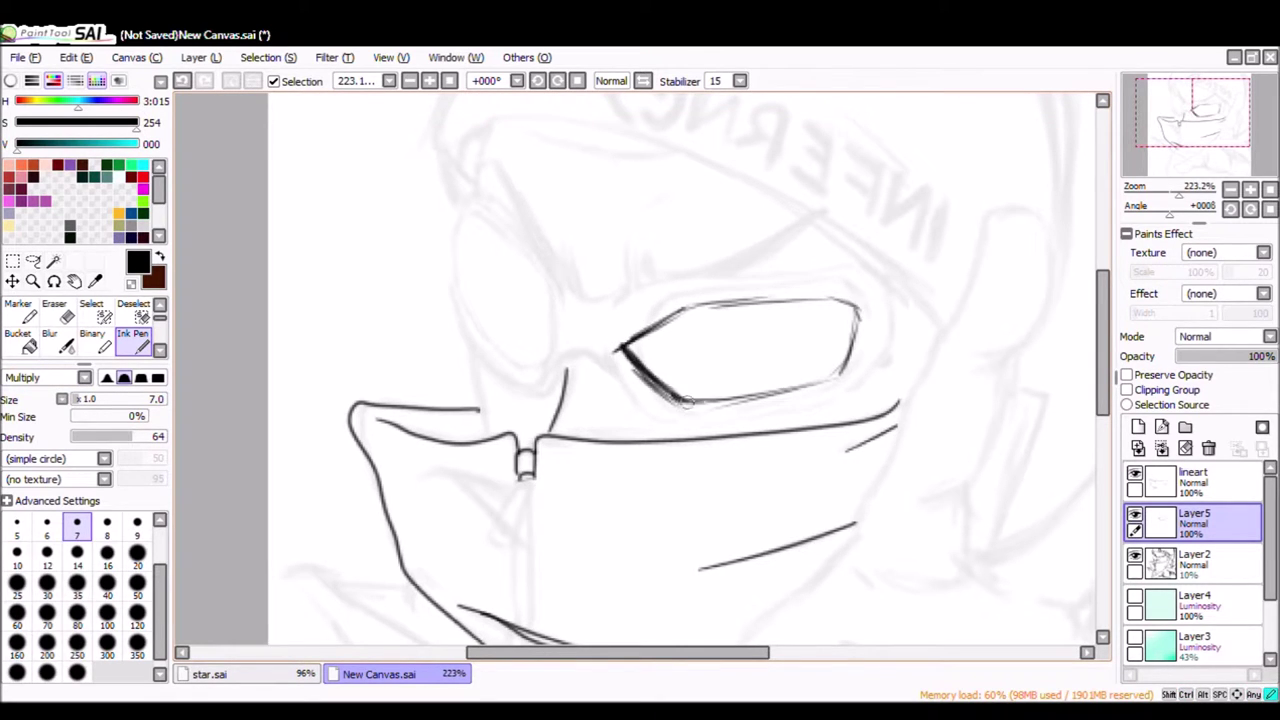
pyautogui.moveTo(688, 402); pyautogui.dragTo(842, 370)
pyautogui.moveTo(614, 352); pyautogui.dragTo(731, 308)
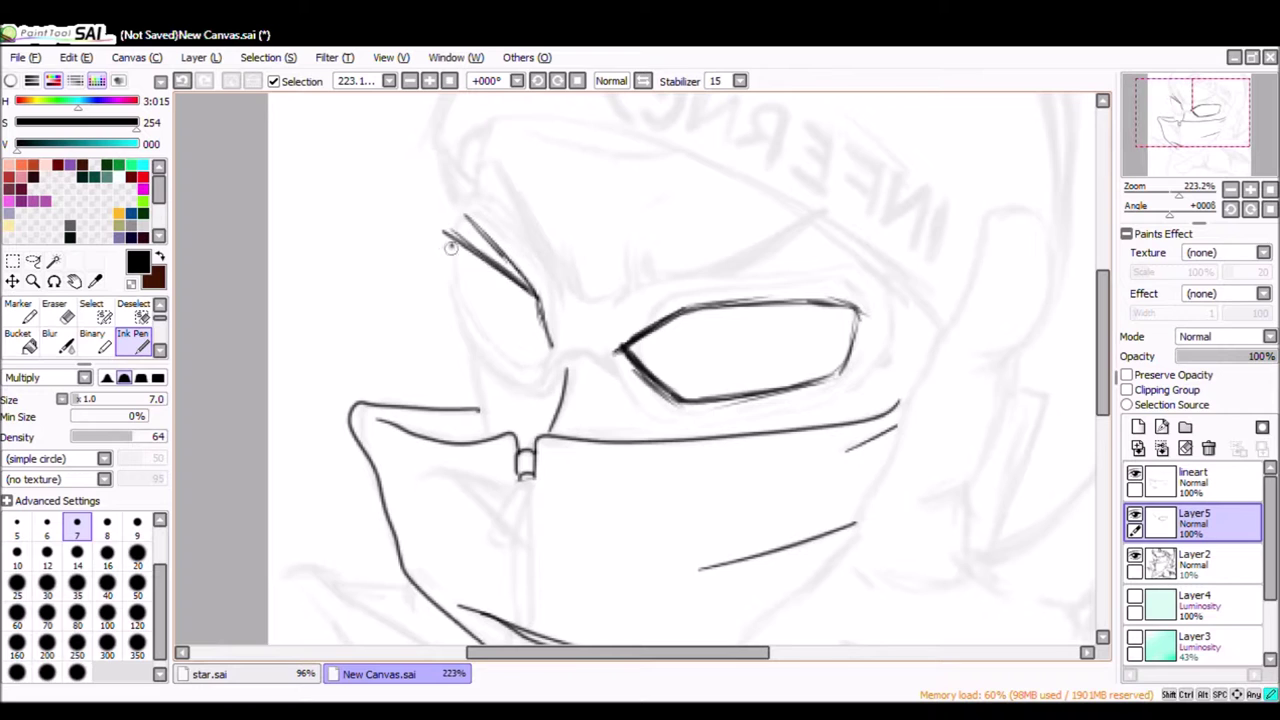
# Ink the pointed outline of the smaller sunglasses lens.
pyautogui.hotkey('ctrl', 'z')
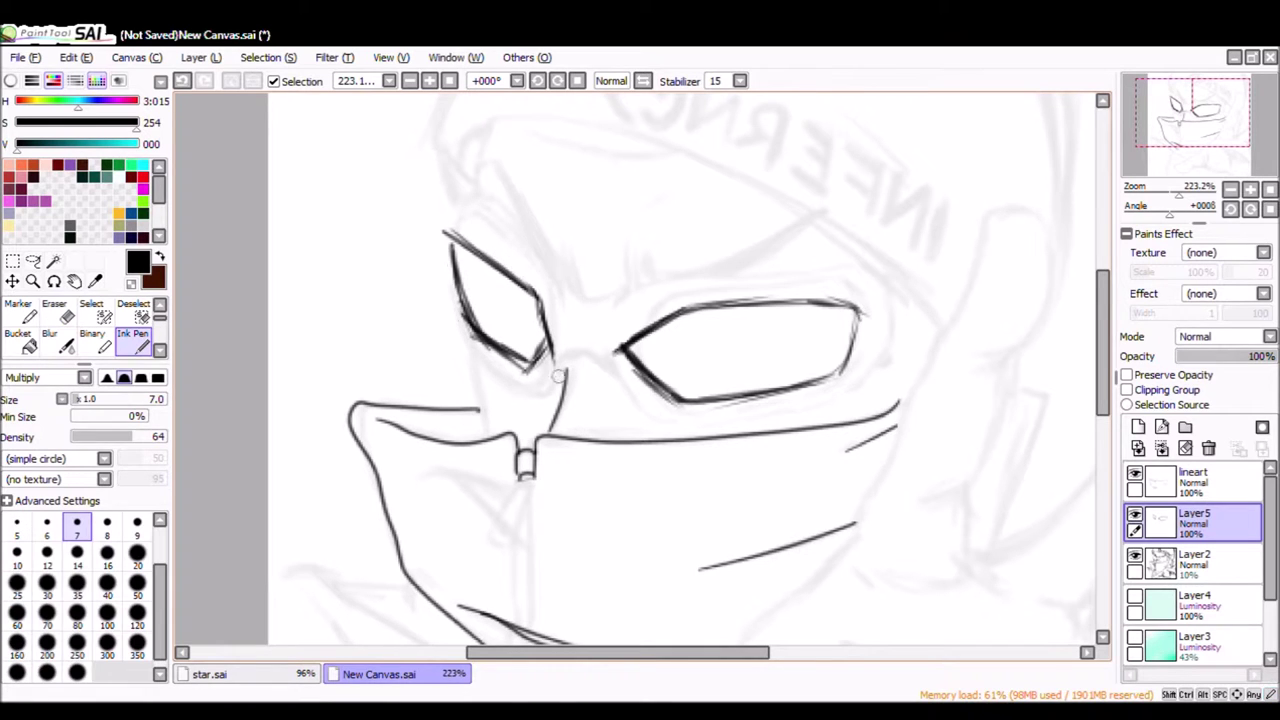
pyautogui.moveTo(445, 232); pyautogui.dragTo(540, 288)
pyautogui.moveTo(452, 250); pyautogui.dragTo(548, 368)
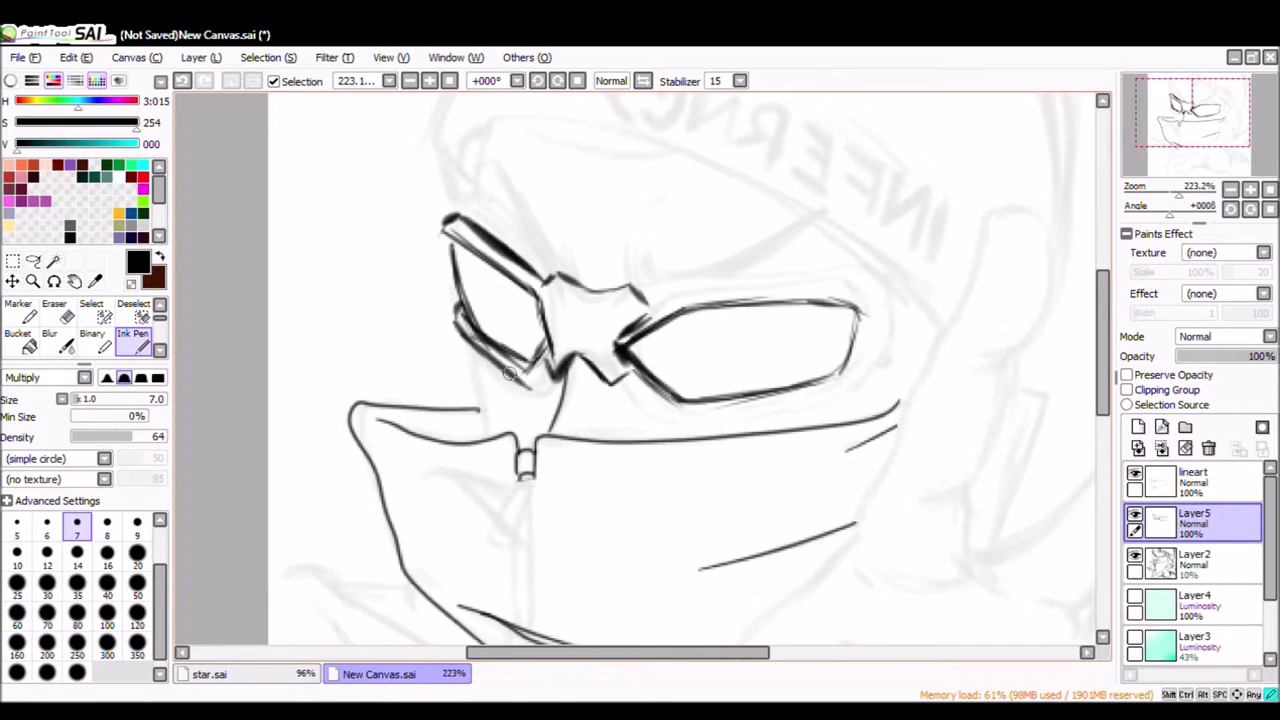
# Reinforce the upper, lower and outer edges of the larger sunglasses lens.
pyautogui.moveTo(622, 350); pyautogui.dragTo(862, 372)
pyautogui.moveTo(650, 305); pyautogui.dragTo(862, 308)
pyautogui.moveTo(860, 310); pyautogui.dragTo(850, 382)
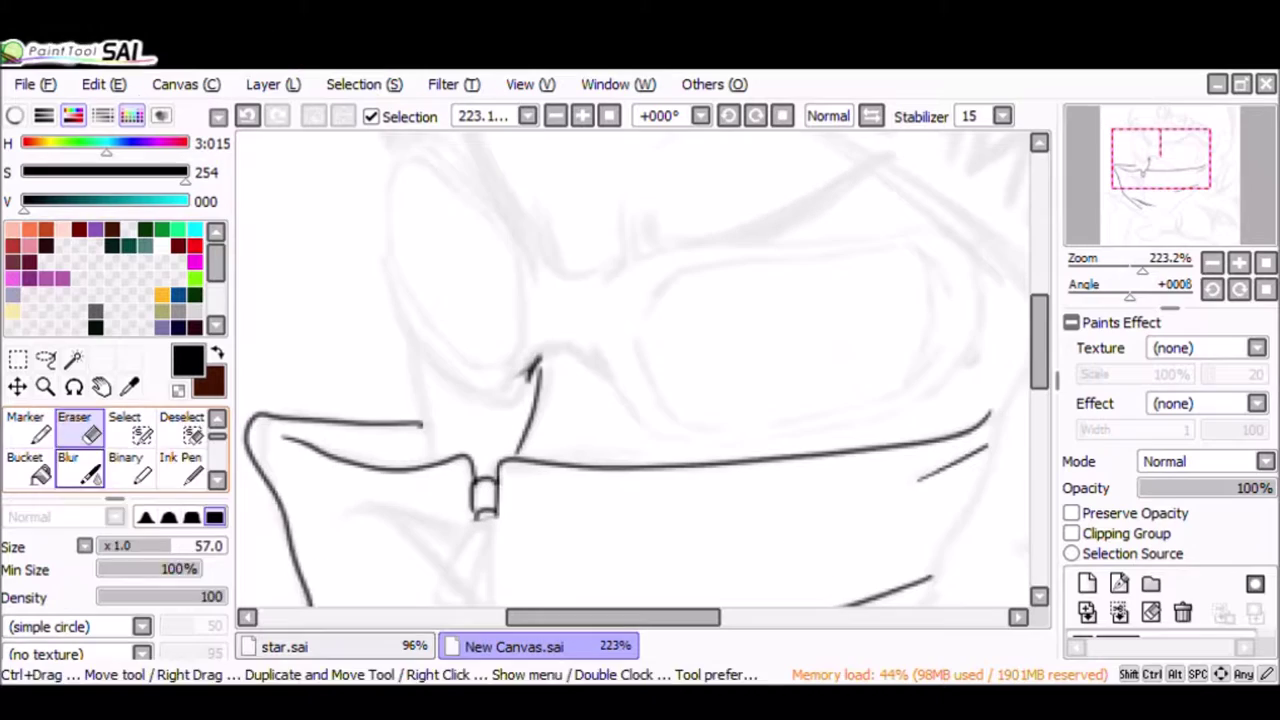
# Ink the arched lower edge of the sunglasses bridge above the nose line with the Ink Pen and clean it up.
pyautogui.scroll(-1, 115, 450)
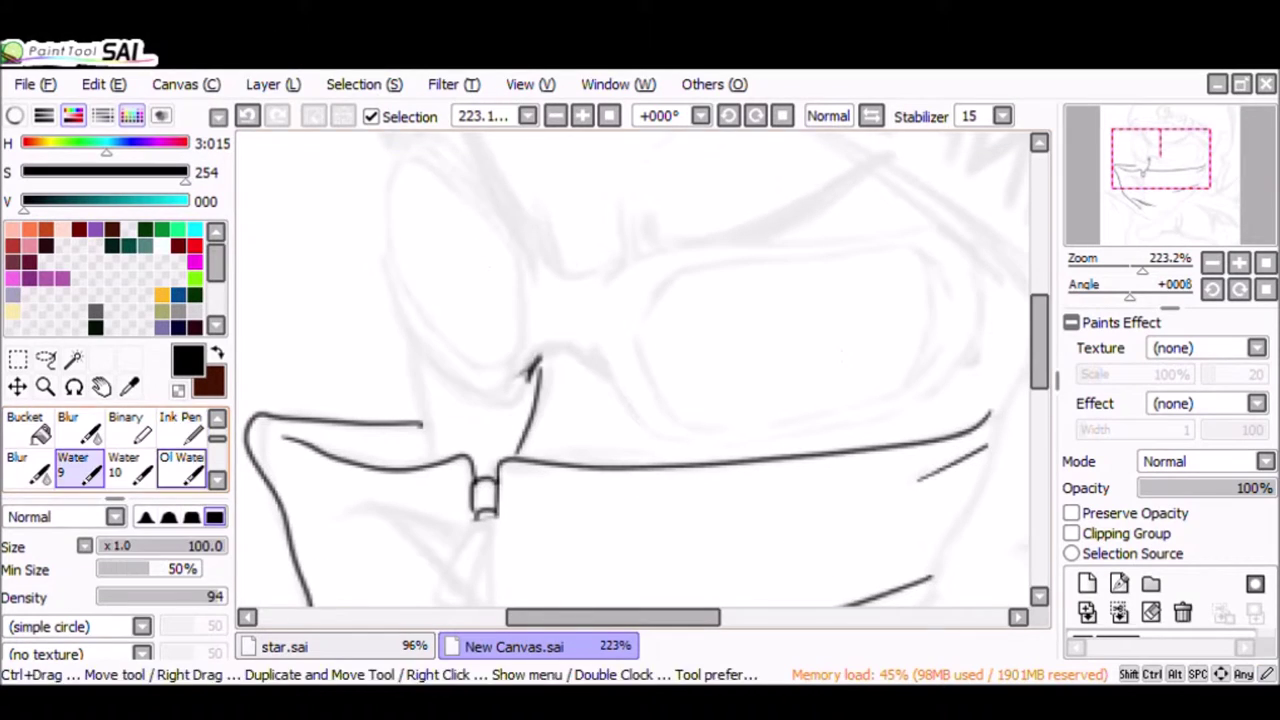
pyautogui.click(180, 417)
pyautogui.moveTo(527, 378); pyautogui.dragTo(582, 362)
pyautogui.press('e')
pyautogui.moveTo(522, 378); pyautogui.dragTo(527, 360)
# Ink the upper edge of the sunglasses as one curved line dipping at the bridge.
pyautogui.moveTo(407, 152)
pyautogui.mouseDown()
pyautogui.moveTo(600, 276)
pyautogui.moveTo(910, 212)
pyautogui.mouseUp()
pyautogui.moveTo(495, 238); pyautogui.dragTo(860, 214)
pyautogui.moveTo(540, 285); pyautogui.dragTo(918, 210)
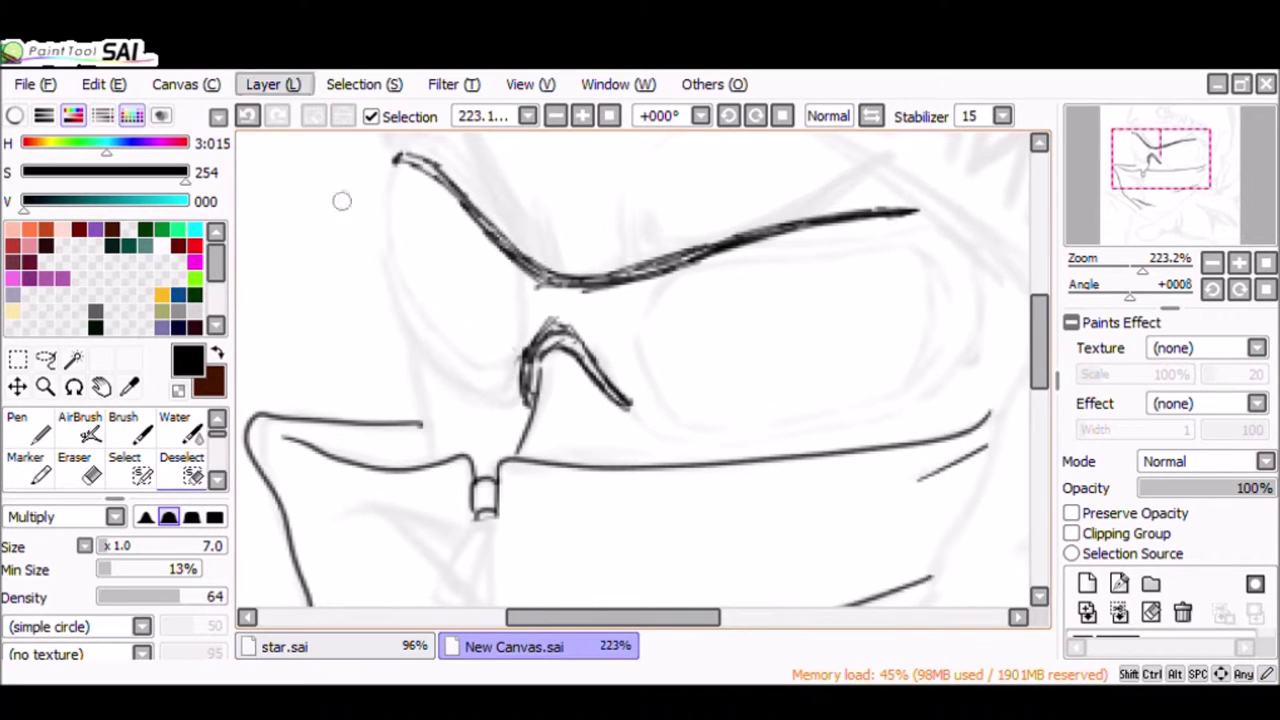
# Sketch the outer and lower edges of the smaller sunglasses lens with overlapping dark strokes.
pyautogui.moveTo(453, 363); pyautogui.dragTo(390, 175)
pyautogui.moveTo(392, 165); pyautogui.dragTo(424, 307)
pyautogui.moveTo(653, 404)
pyautogui.mouseDown()
pyautogui.moveTo(890, 240)
pyautogui.moveTo(630, 410)
pyautogui.mouseUp()
pyautogui.moveTo(395, 292); pyautogui.dragTo(510, 385)
pyautogui.moveTo(455, 350); pyautogui.dragTo(530, 392)
# Sketch both sides of the nose bridge and the curved lower edge of the larger lens.
pyautogui.scroll(-1, 640, 370)
pyautogui.scroll(5, 640, 370)
pyautogui.moveTo(530, 345); pyautogui.dragTo(538, 420)
pyautogui.moveTo(603, 355); pyautogui.dragTo(608, 408)
pyautogui.moveTo(640, 365)
pyautogui.mouseDown()
pyautogui.moveTo(656, 398)
pyautogui.moveTo(860, 308)
pyautogui.mouseUp()
pyautogui.moveTo(760, 378); pyautogui.dragTo(905, 298)
# Reinforce the smaller lens's lower curve and the larger lens's outer corner, checking them in the mirrored view.
pyautogui.press('h')
pyautogui.moveTo(730, 395); pyautogui.dragTo(855, 220)
pyautogui.scroll(-1, 717, 297)
pyautogui.moveTo(368, 310); pyautogui.dragTo(420, 350)
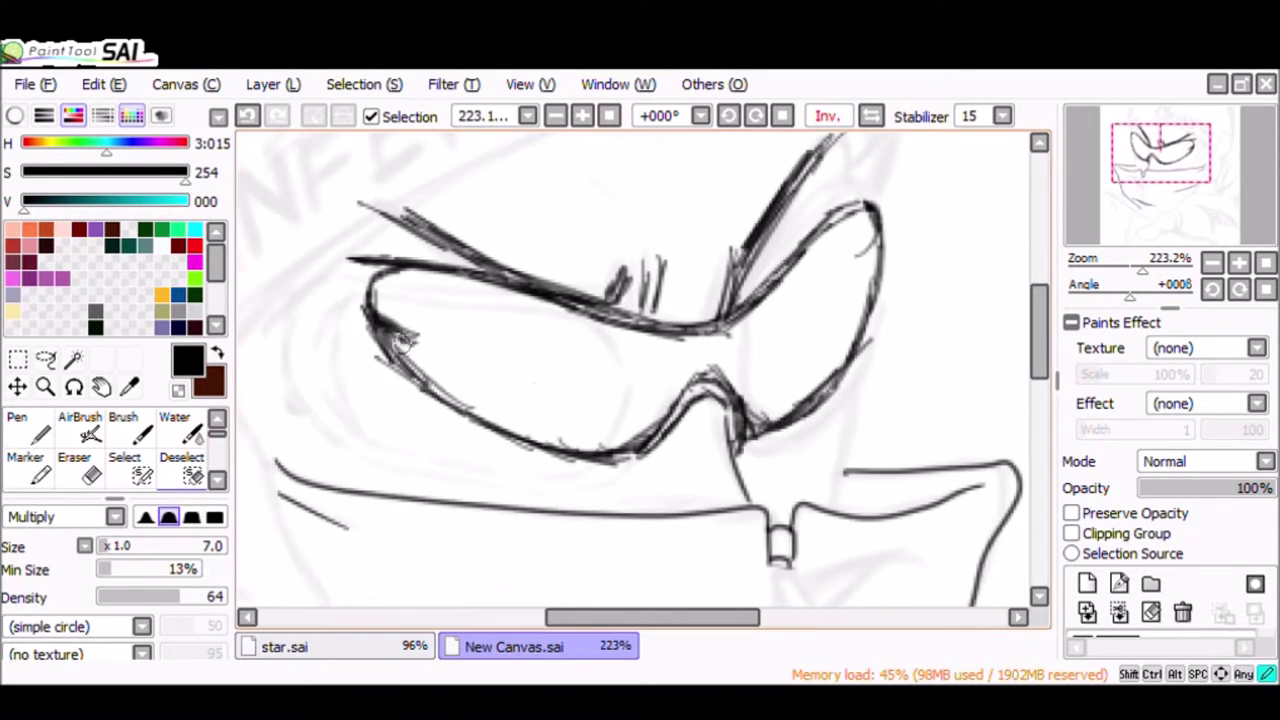
# Sketch the temple arm at the larger lens's outer corner and thicken the upper rim of the sunglasses.
pyautogui.moveTo(345, 270); pyautogui.dragTo(300, 320)
pyautogui.moveTo(305, 265)
pyautogui.mouseDown()
pyautogui.moveTo(360, 330)
pyautogui.moveTo(330, 282)
pyautogui.mouseUp()
pyautogui.press('h')
pyautogui.moveTo(390, 210); pyautogui.dragTo(530, 300)
pyautogui.moveTo(500, 305); pyautogui.dragTo(875, 262)
# Erase stray strokes along the upper rim and darken it again from the bridge across the larger lens.
pyautogui.press('e')
pyautogui.moveTo(660, 322); pyautogui.dragTo(495, 300)
pyautogui.moveTo(720, 310); pyautogui.dragTo(622, 316)
pyautogui.press('n')
pyautogui.moveTo(492, 300); pyautogui.dragTo(640, 288)
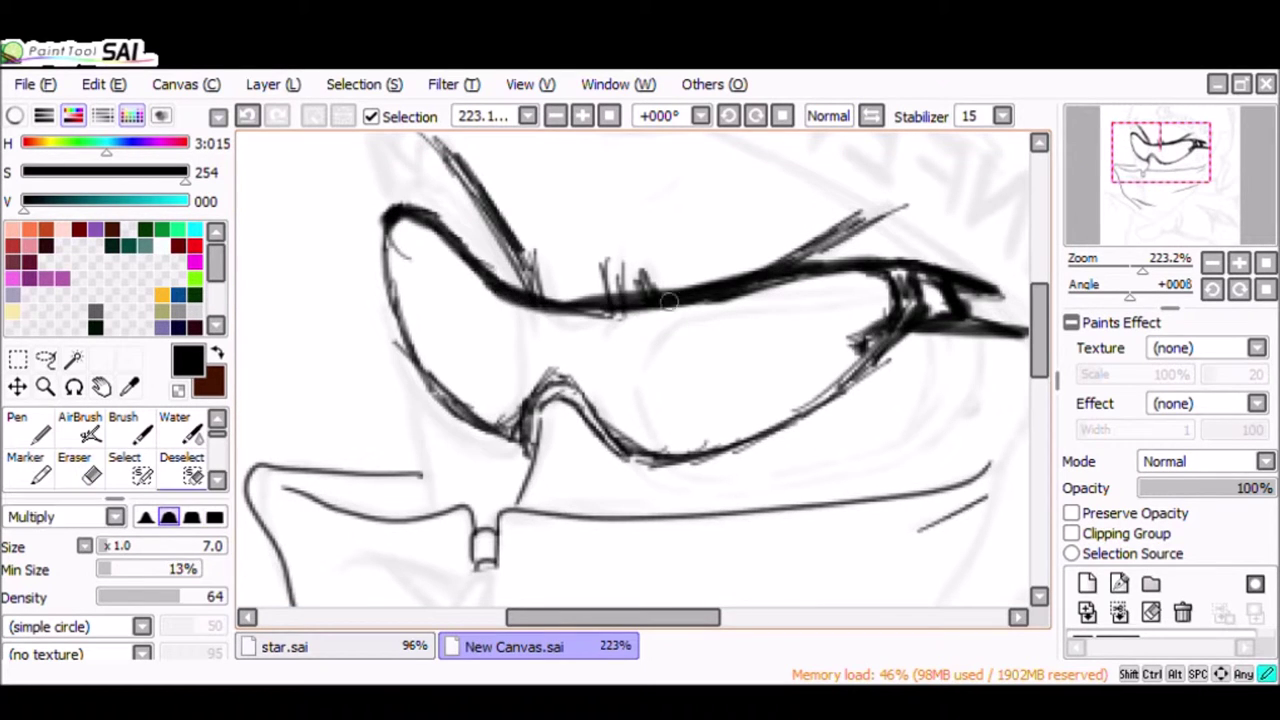
# Hatch both sunglasses lenses with loose diagonal reflection lines.
pyautogui.moveTo(418, 385); pyautogui.dragTo(440, 510)
pyautogui.moveTo(470, 250); pyautogui.dragTo(415, 375)
pyautogui.moveTo(705, 305); pyautogui.dragTo(640, 415)
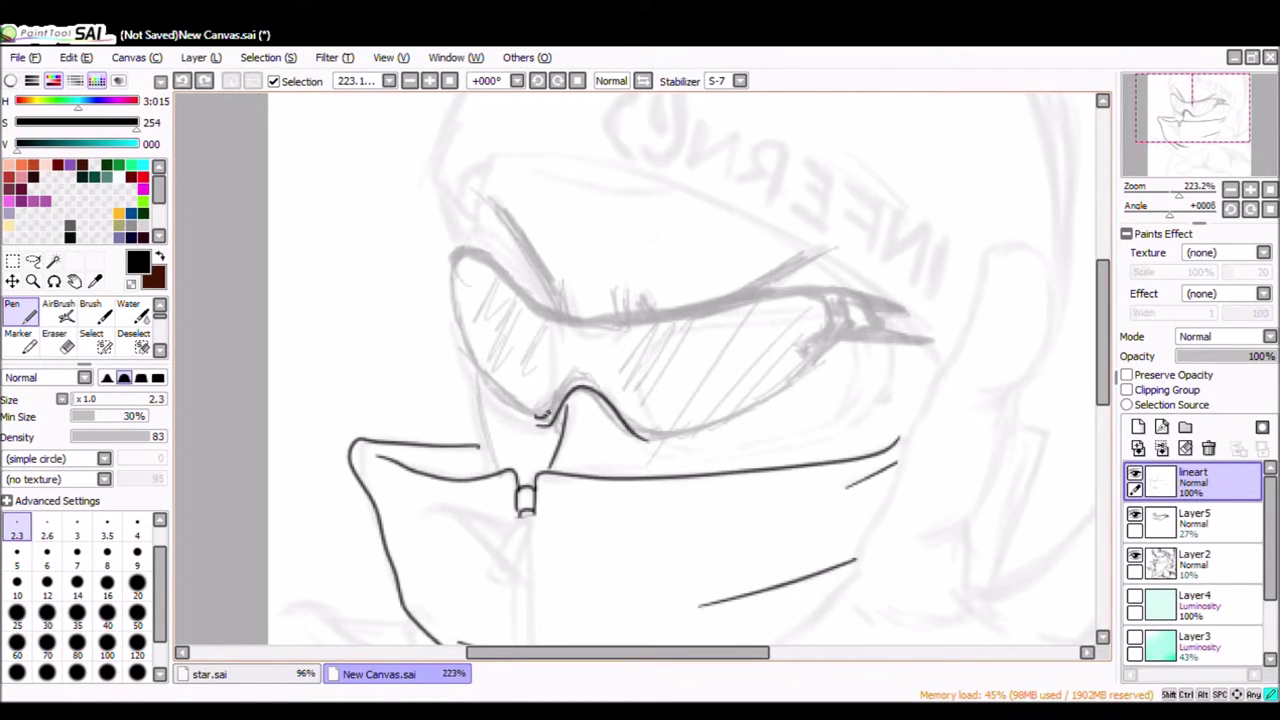
# Ink the nose bridge of the sunglasses on the lineart layer as a double contour with the 2.3 Pen.
pyautogui.moveTo(565, 398); pyautogui.dragTo(530, 425)
pyautogui.press('h')
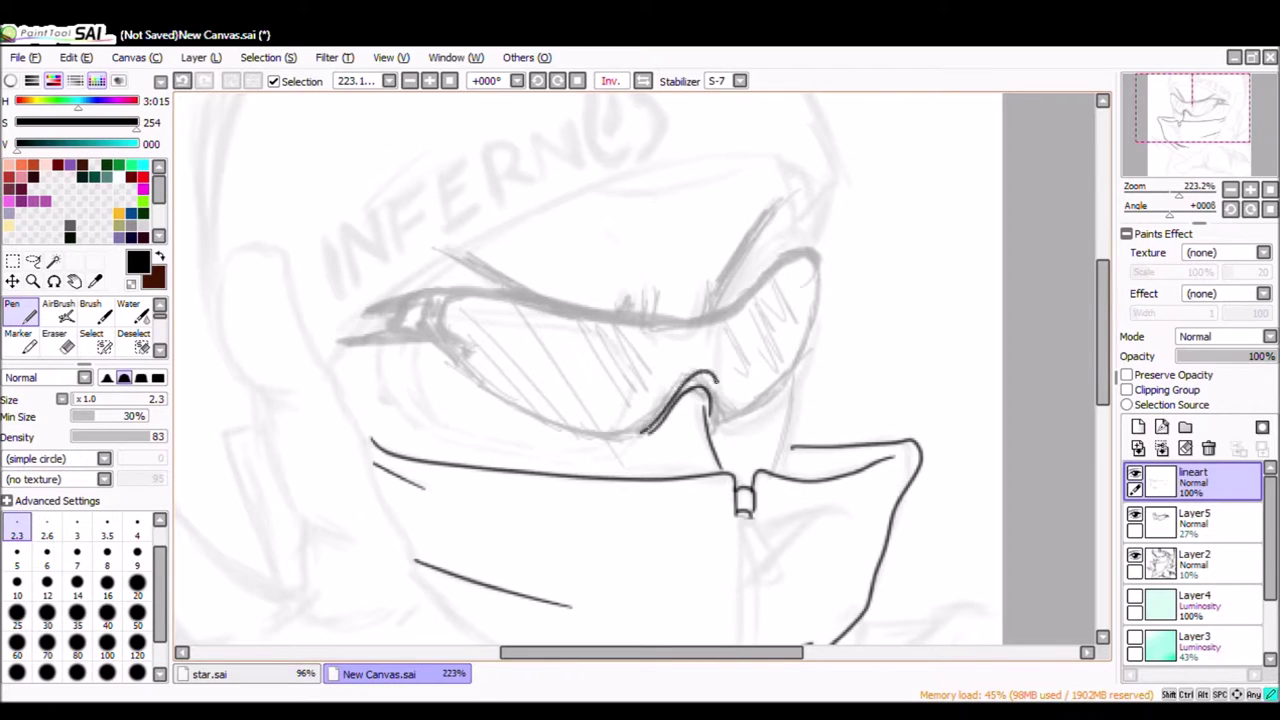
pyautogui.scroll(3, 640, 400)
pyautogui.moveTo(580, 432); pyautogui.dragTo(830, 330)
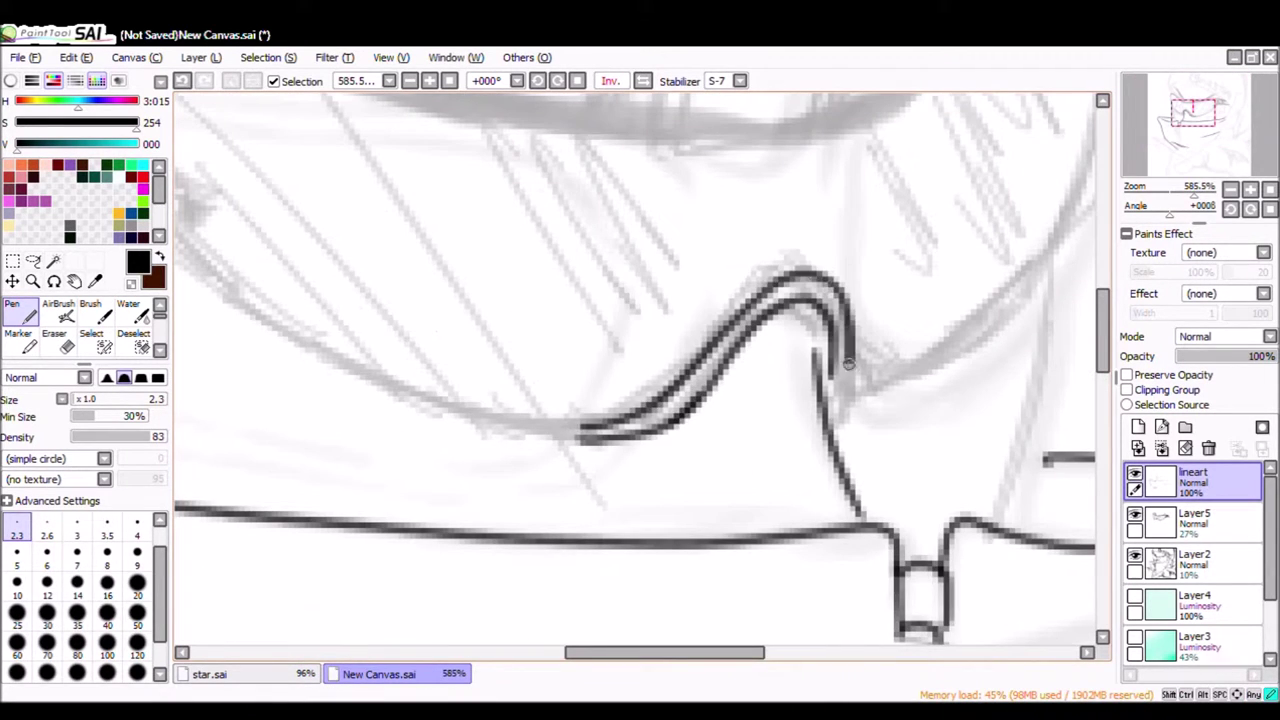
pyautogui.scroll(-2, 625, 398)
pyautogui.hotkey('ctrl', 'z')
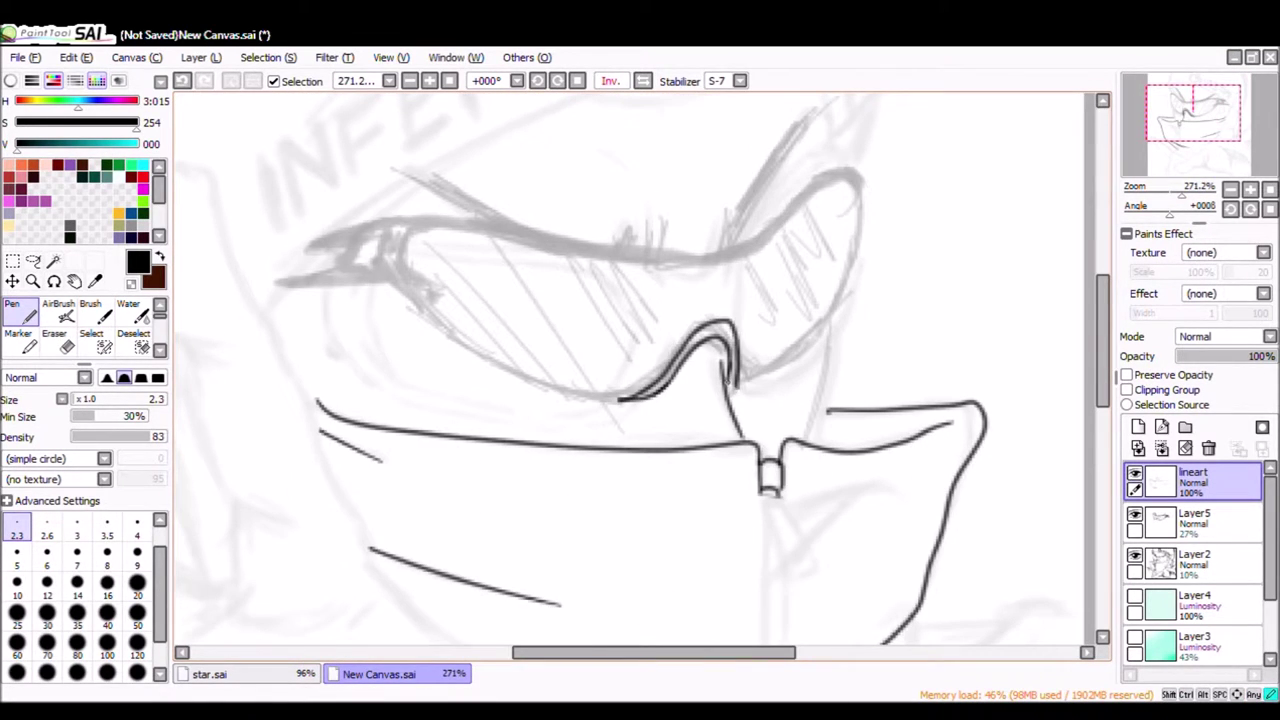
# Ink the larger lens's curved lower edge and the slotted hinge at its outer corner.
pyautogui.press('h')
pyautogui.moveTo(652, 398); pyautogui.dragTo(866, 300)
pyautogui.press('h')
pyautogui.moveTo(738, 385); pyautogui.dragTo(870, 242)
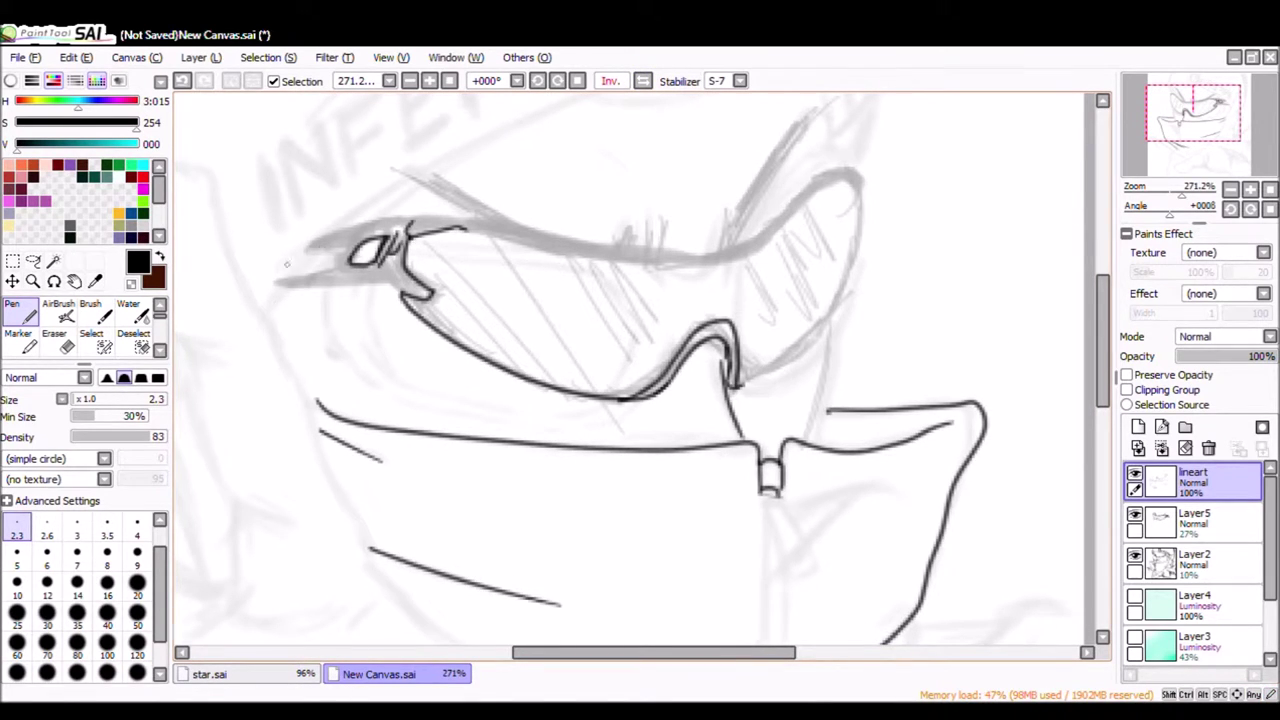
# Ink the cap's curved brim edge down to the temple arm and the sunglasses' upper rim across both lenses.
pyautogui.scroll(1, 640, 370)
pyautogui.moveTo(470, 97); pyautogui.dragTo(207, 293)
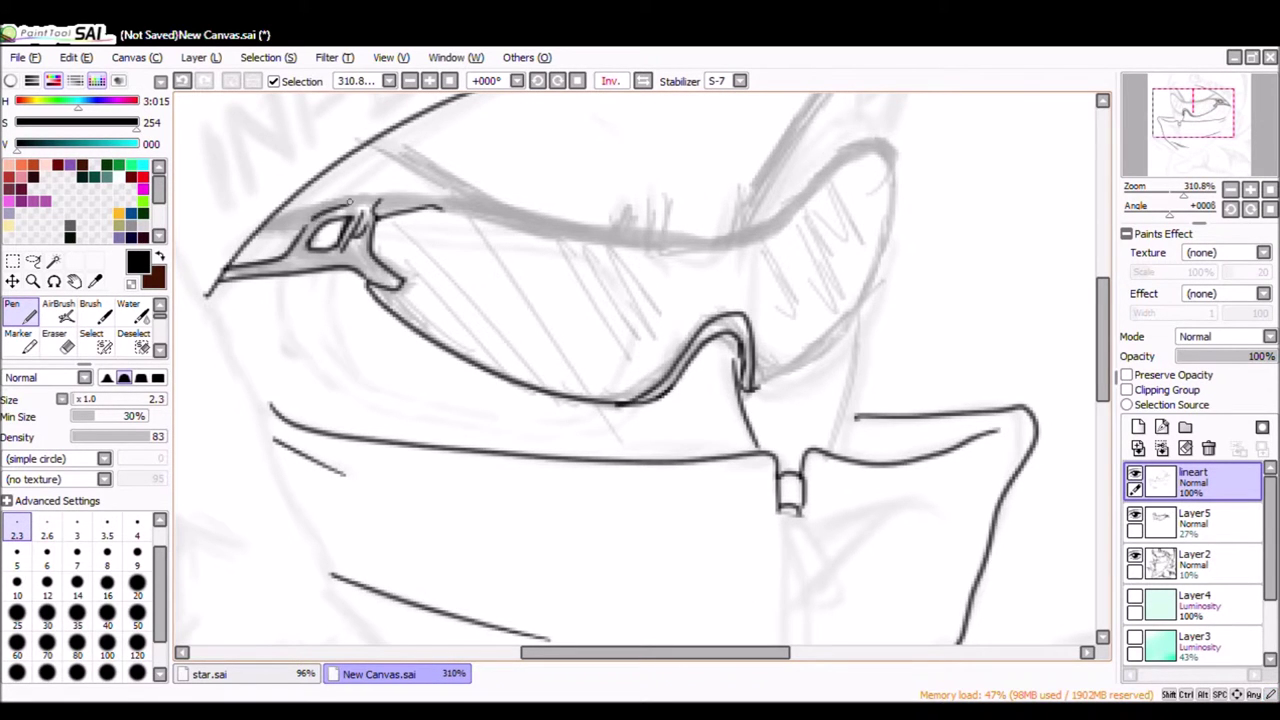
pyautogui.press('h')
pyautogui.moveTo(378, 148)
pyautogui.mouseDown()
pyautogui.moveTo(392, 140)
pyautogui.moveTo(600, 200)
pyautogui.moveTo(828, 188)
pyautogui.mouseUp()
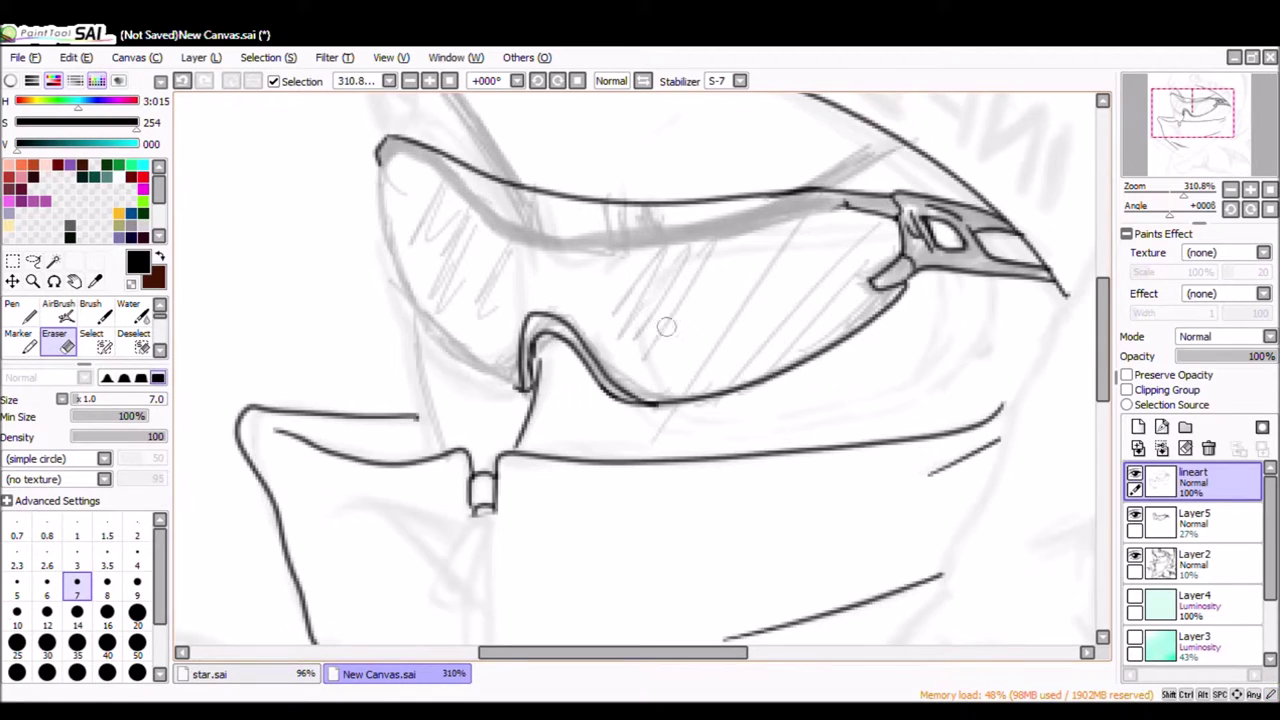
# Ink the smaller lens's outer edge and the inner rim line with small tabs above the nose.
pyautogui.scroll(-2, 740, 292)
pyautogui.scroll(-3, 740, 292)
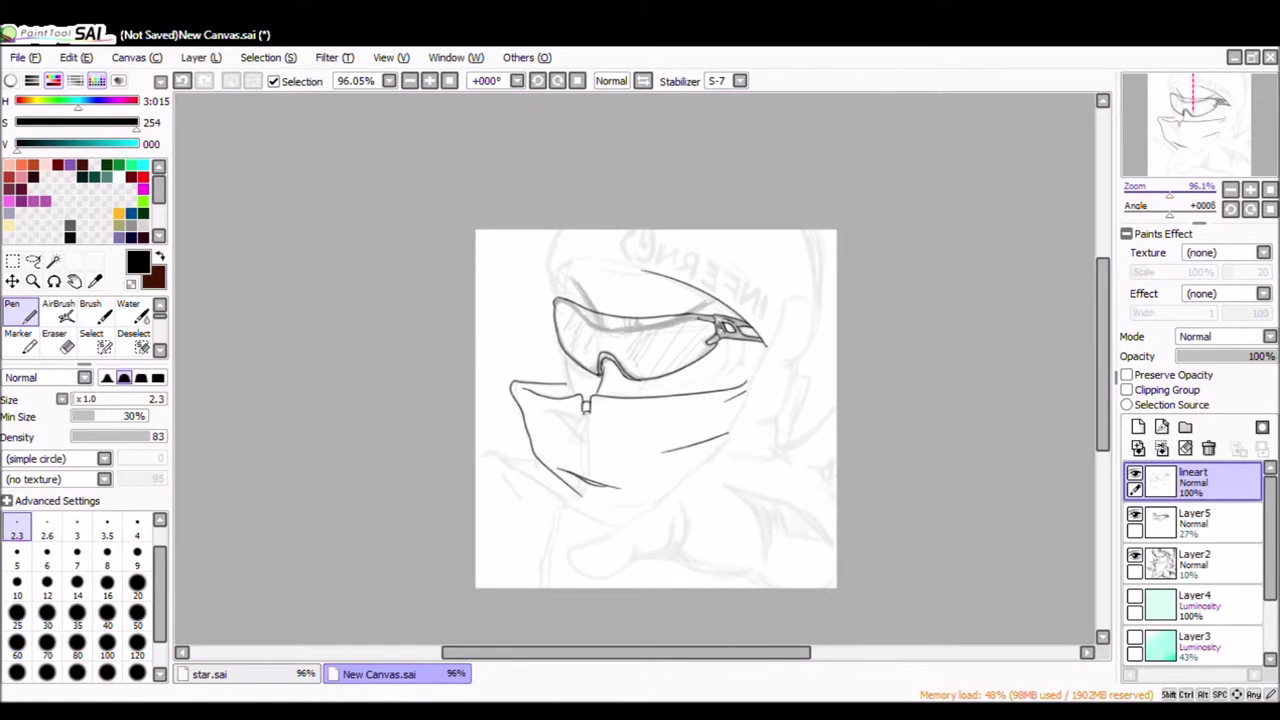
pyautogui.scroll(3, 458, 234)
pyautogui.press('h')
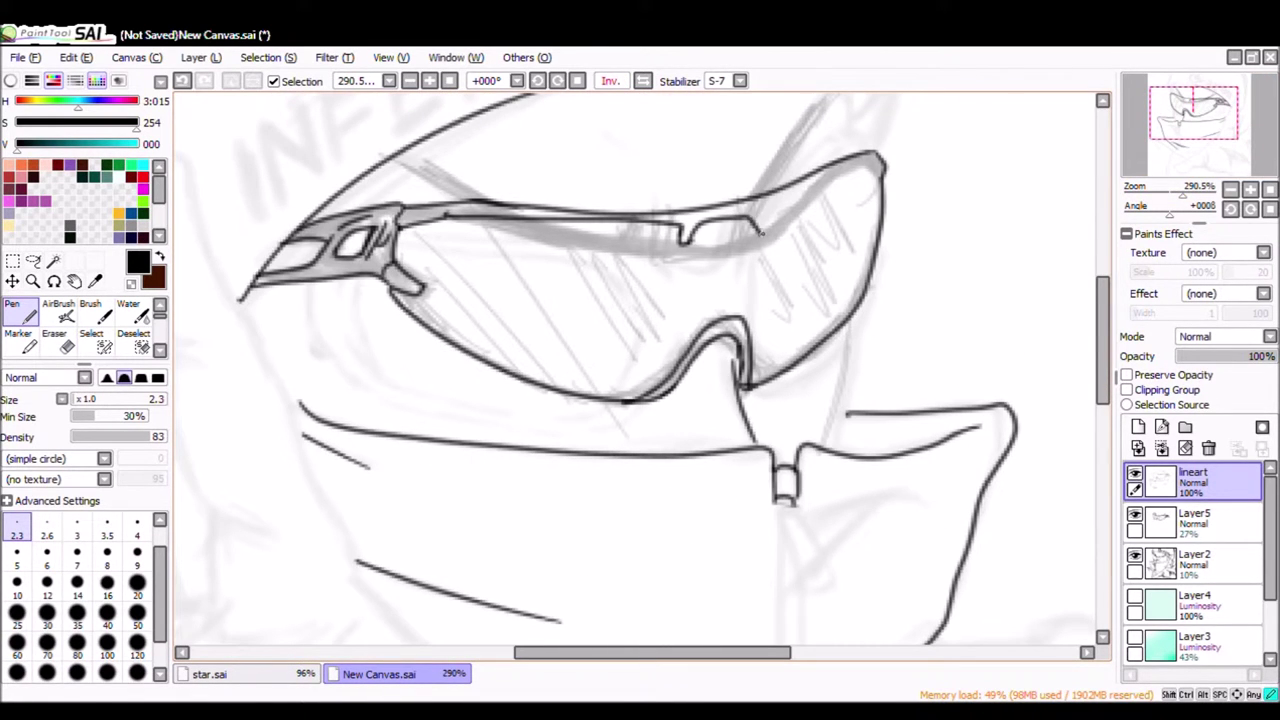
pyautogui.scroll(-1, 482, 205)
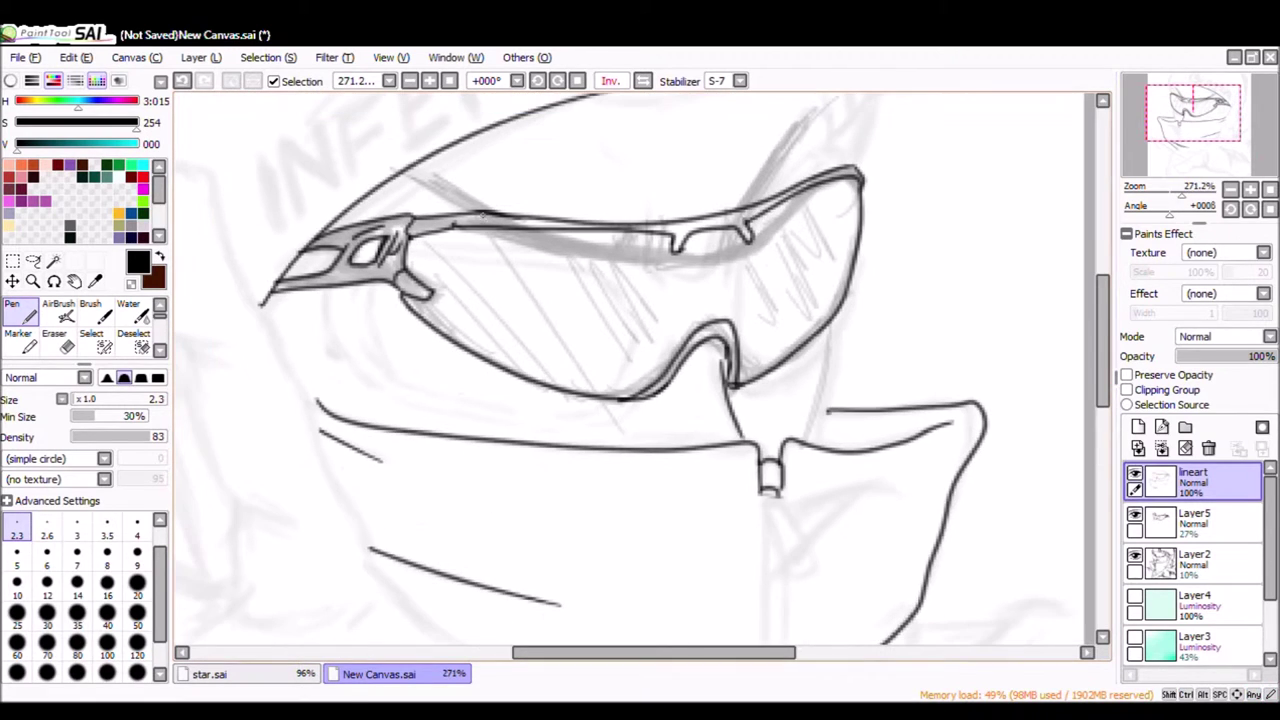
pyautogui.scroll(-4, 675, 258)
pyautogui.scroll(3, 517, 322)
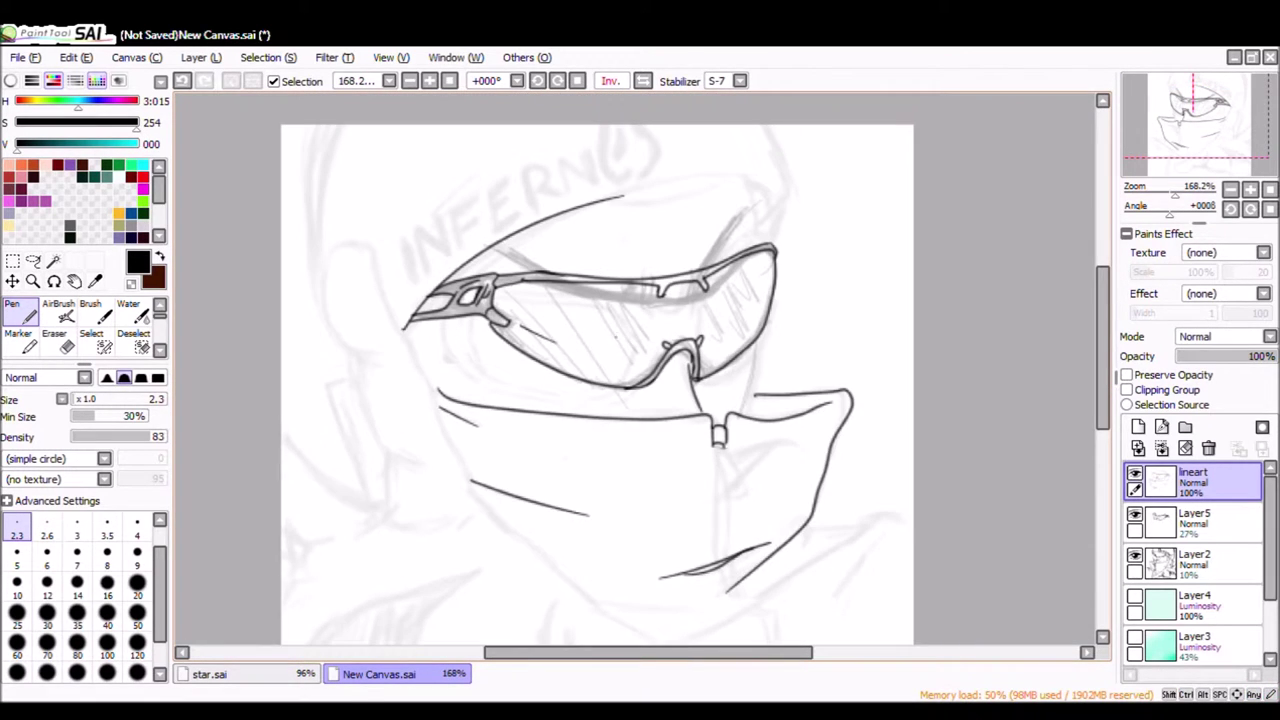
# Clean up the smaller lens's edge and ink the cheek line and the two slanted brow lines.
pyautogui.press('e')
pyautogui.moveTo(768, 274); pyautogui.dragTo(760, 303)
pyautogui.press('n')
pyautogui.press('h')
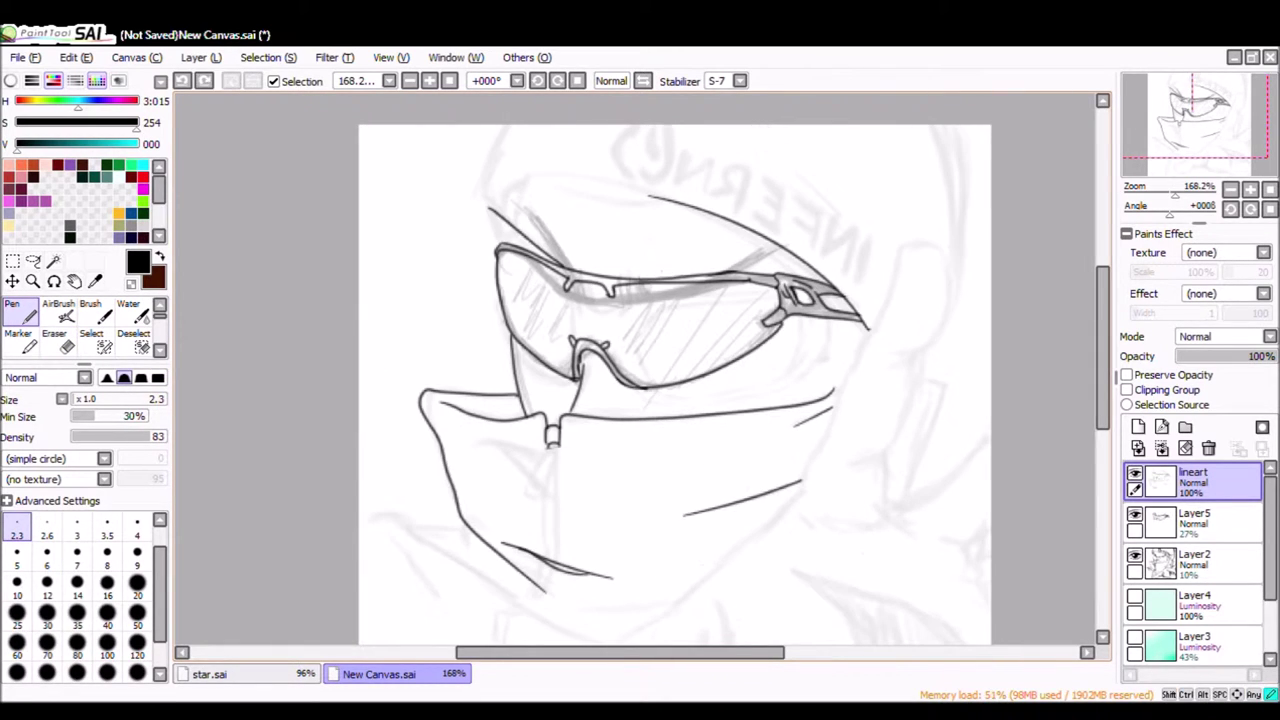
pyautogui.press('h')
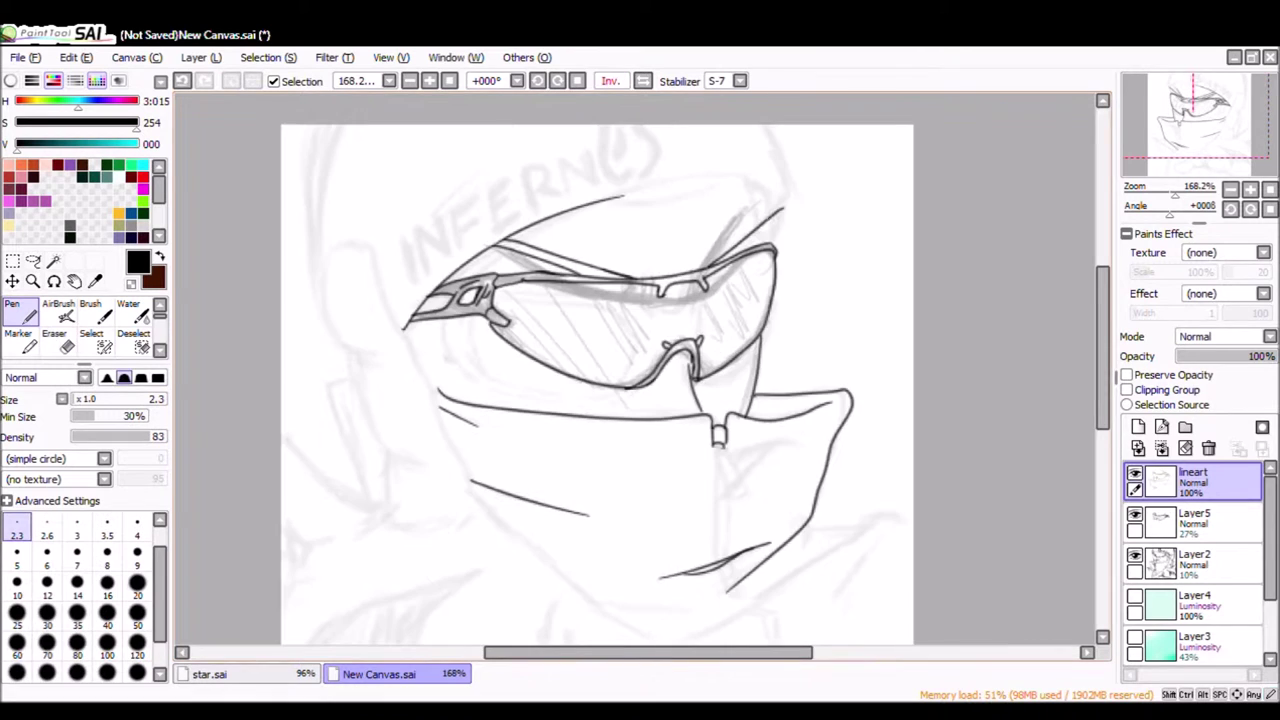
# Extend the cap's brim curve and ink the cap's side edge beside the smaller lens.
pyautogui.hotkey('ctrl', 'z')
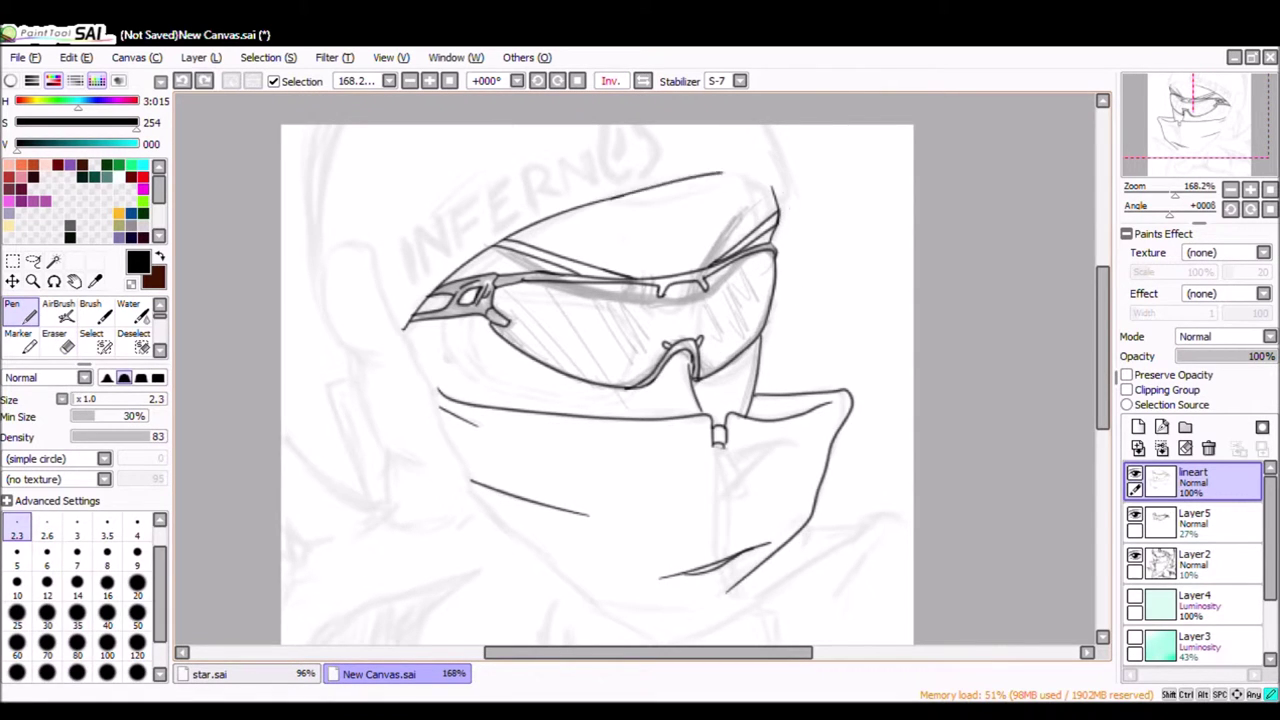
pyautogui.moveTo(786, 161); pyautogui.dragTo(782, 280)
pyautogui.scroll(3, 769, 221)
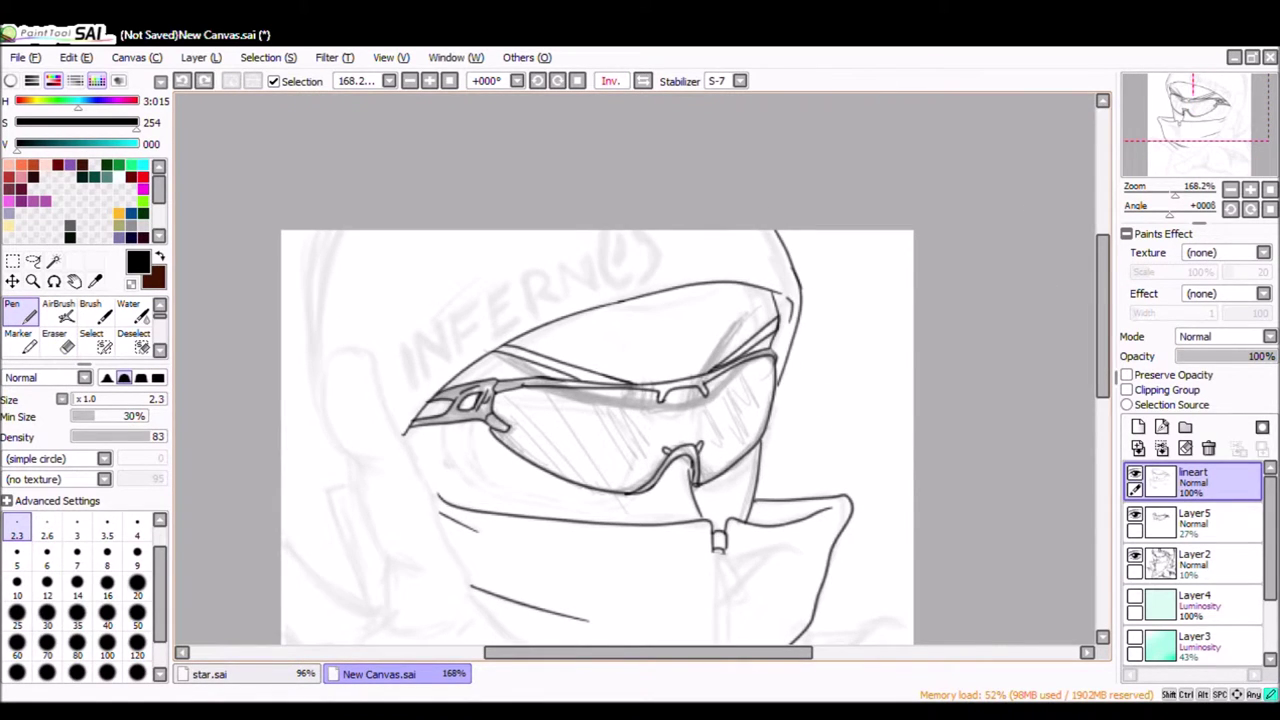
# Ink the pointed jacket flap beside the collar with its inner fold lines.
pyautogui.scroll(-6, 597, 369)
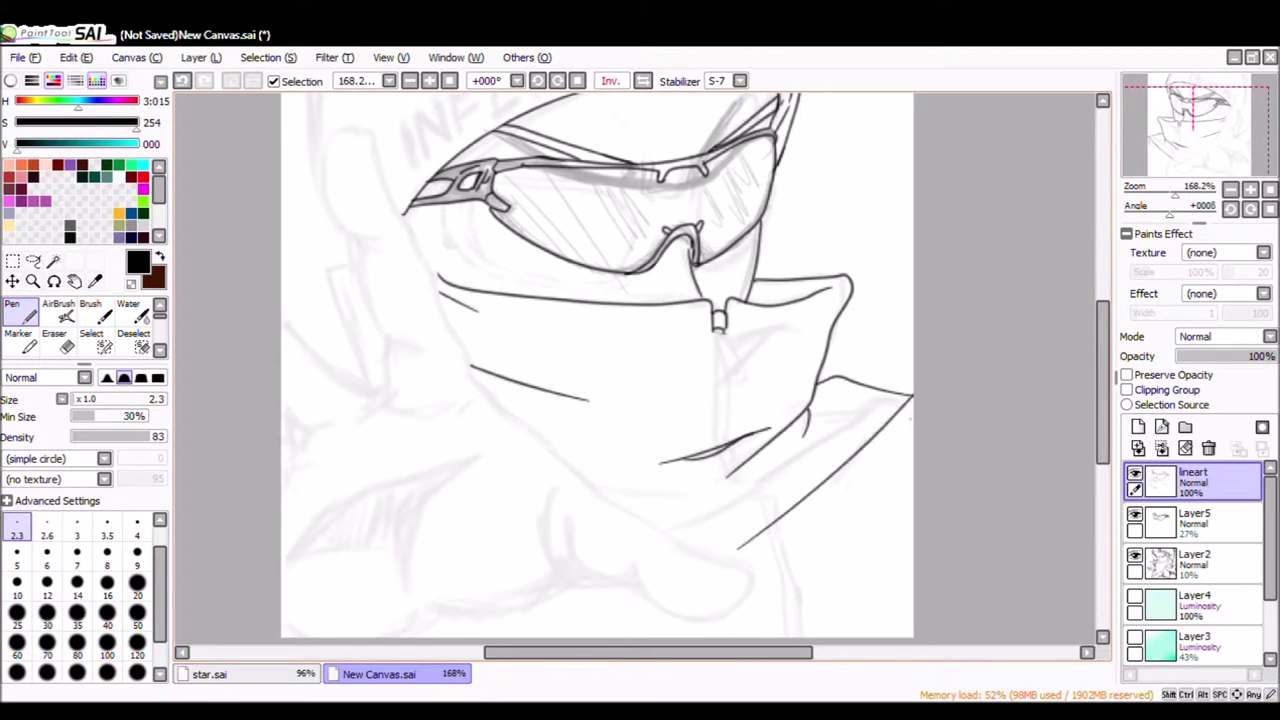
pyautogui.moveTo(868, 438); pyautogui.dragTo(767, 484)
pyautogui.moveTo(910, 424); pyautogui.dragTo(900, 458)
# Ink the zipper pull hanging from the slider at the collar's opening.
pyautogui.scroll(-4, 597, 369)
pyautogui.scroll(5, 633, 166)
pyautogui.moveTo(940, 292); pyautogui.dragTo(1000, 370)
pyautogui.hotkey('ctrl', 'z')
pyautogui.moveTo(945, 320); pyautogui.dragTo(990, 365)
pyautogui.scroll(-5, 990, 360)
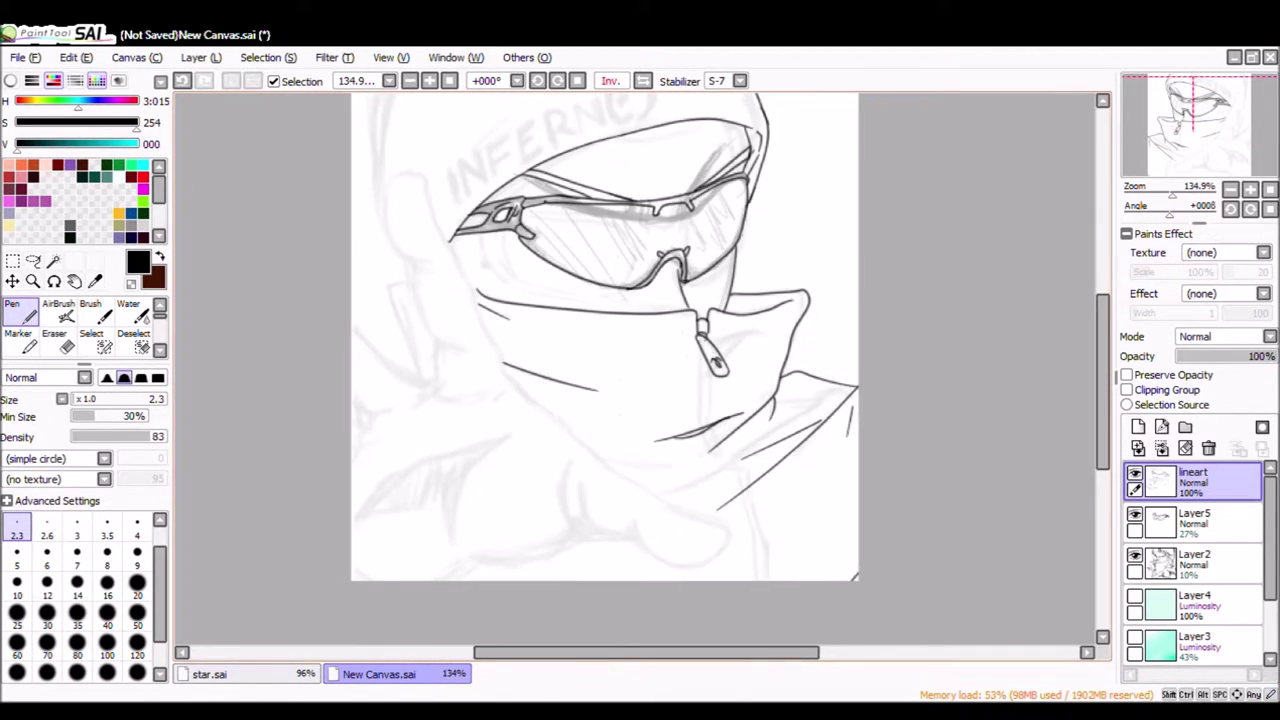
# Add a linework layer and draw the zipper's two parallel edges from the pull down to the canvas's lower edge.
pyautogui.scroll(3, 997, 384)
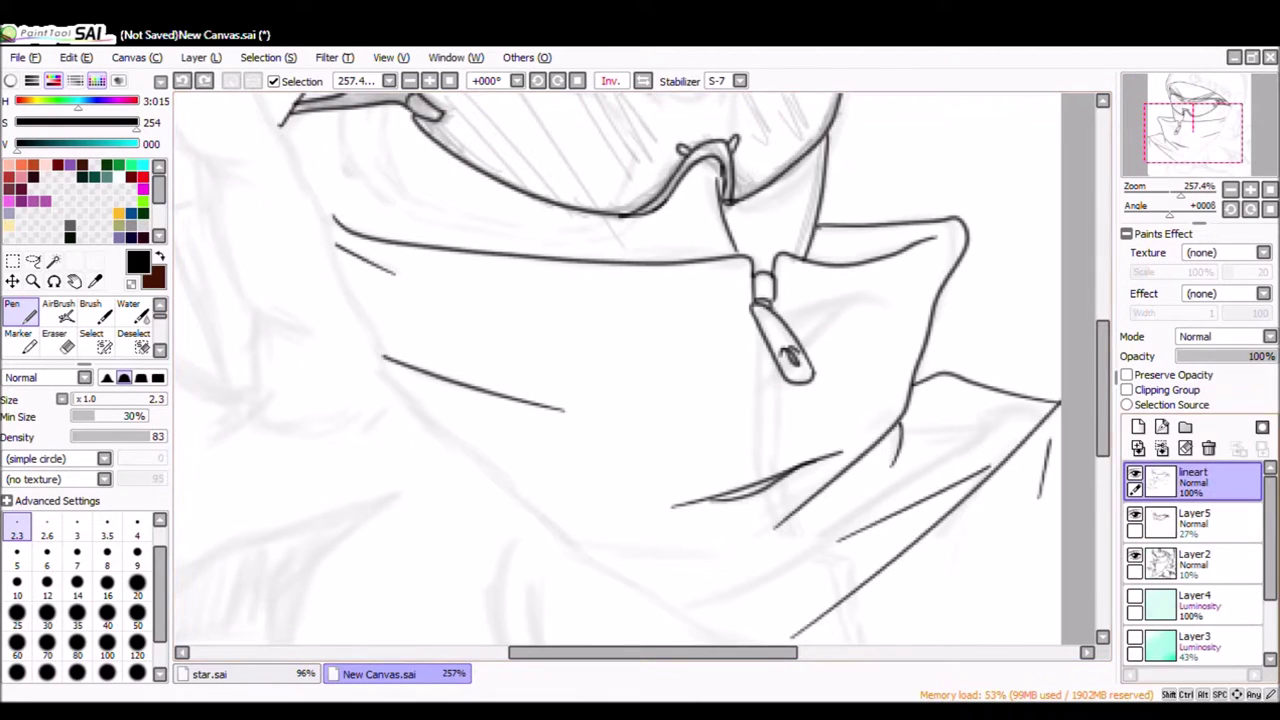
pyautogui.click(1161, 427)
pyautogui.moveTo(753, 305); pyautogui.dragTo(815, 560)
pyautogui.hotkey('ctrl', 'z')
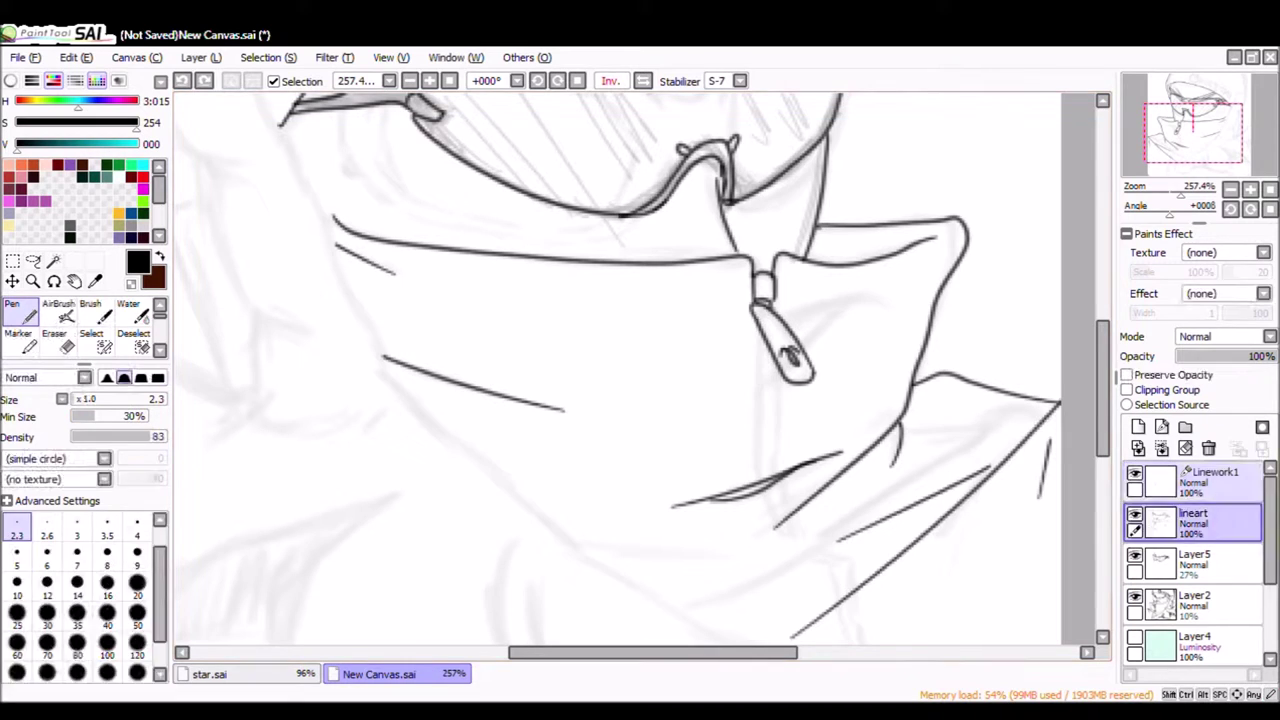
pyautogui.scroll(-3, 640, 370)
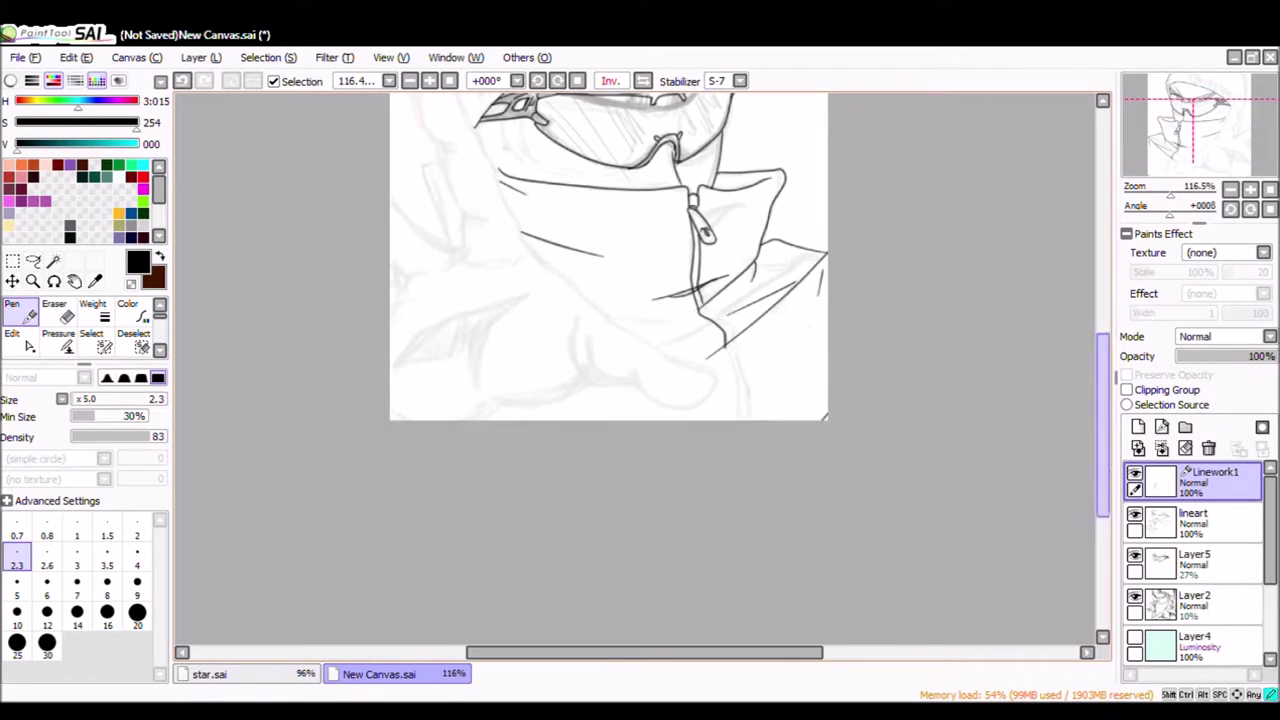
pyautogui.scroll(3, 630, 211)
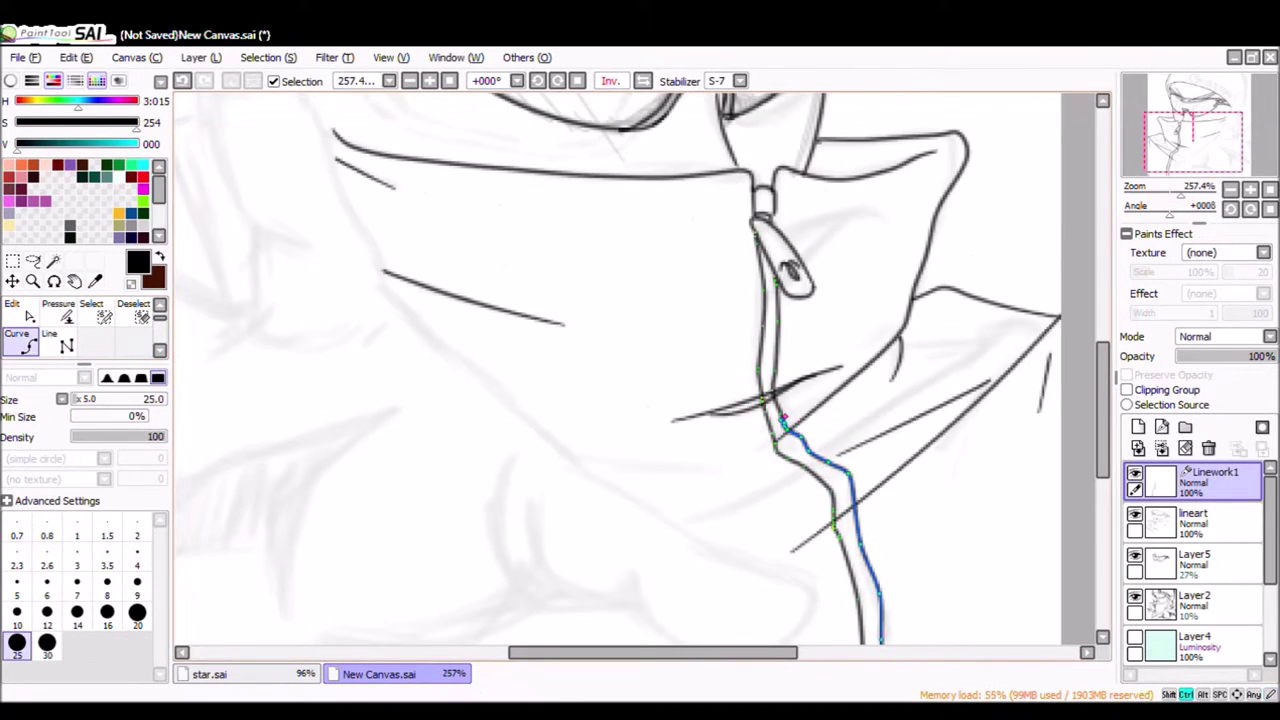
pyautogui.scroll(-2, 640, 370)
pyautogui.click(833, 455)
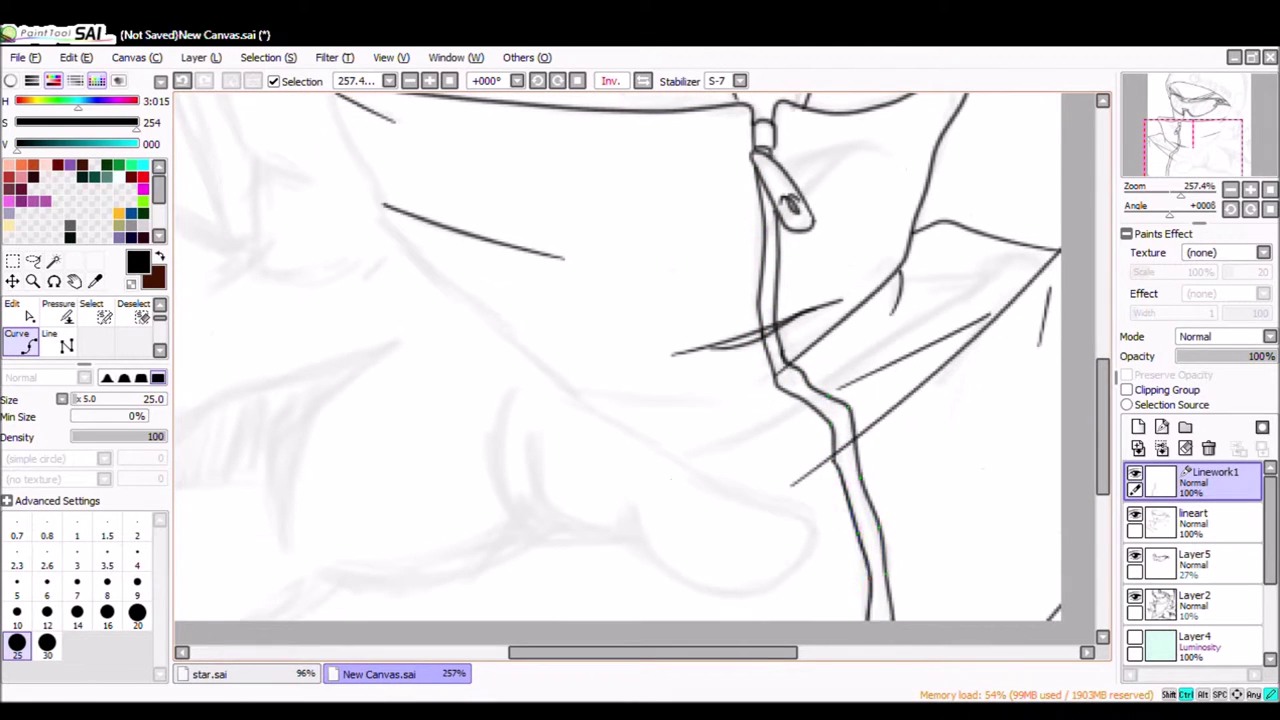
pyautogui.press('Return')
# Merge the linework layer down into the lineart layer and hide the sunglasses sketch layer.
pyautogui.scroll(-3, 618, 358)
pyautogui.scroll(2, 618, 358)
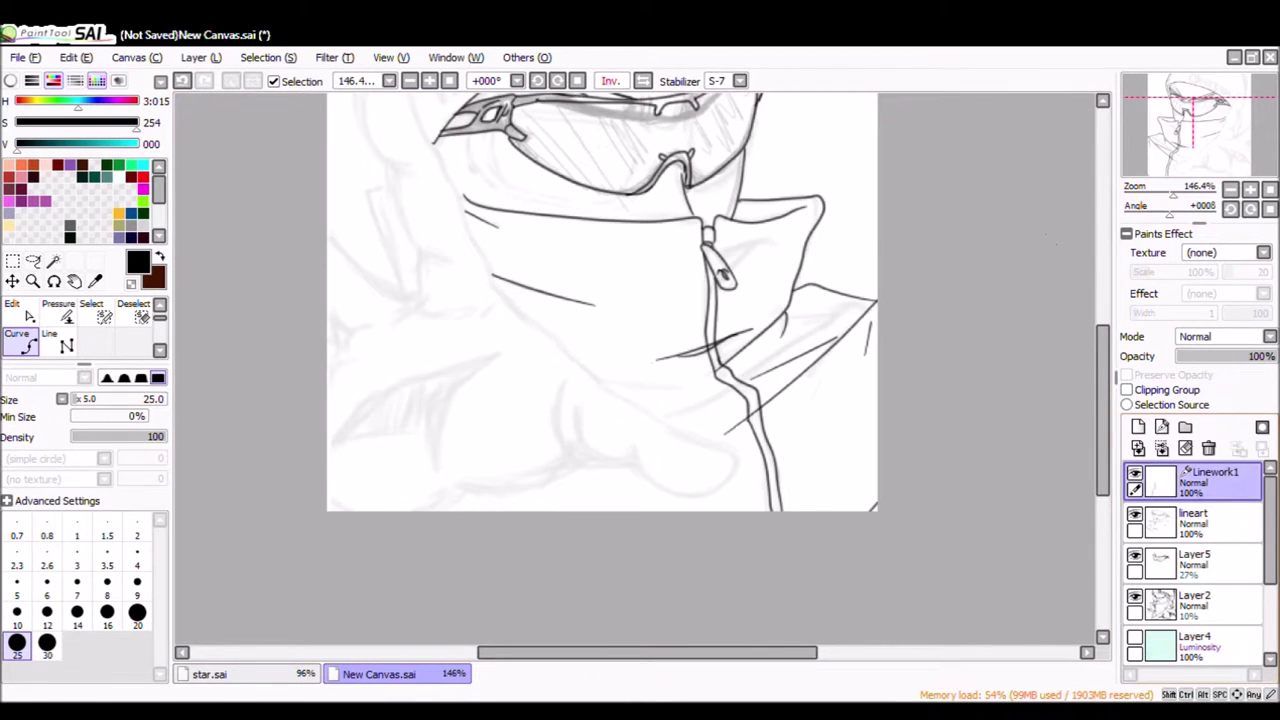
pyautogui.press('n')
pyautogui.hotkey('ctrl', 'e')
# Ink the cap's rounded back edge down to the temple arm and the collar's rear flap below it.
pyautogui.scroll(2, 640, 370)
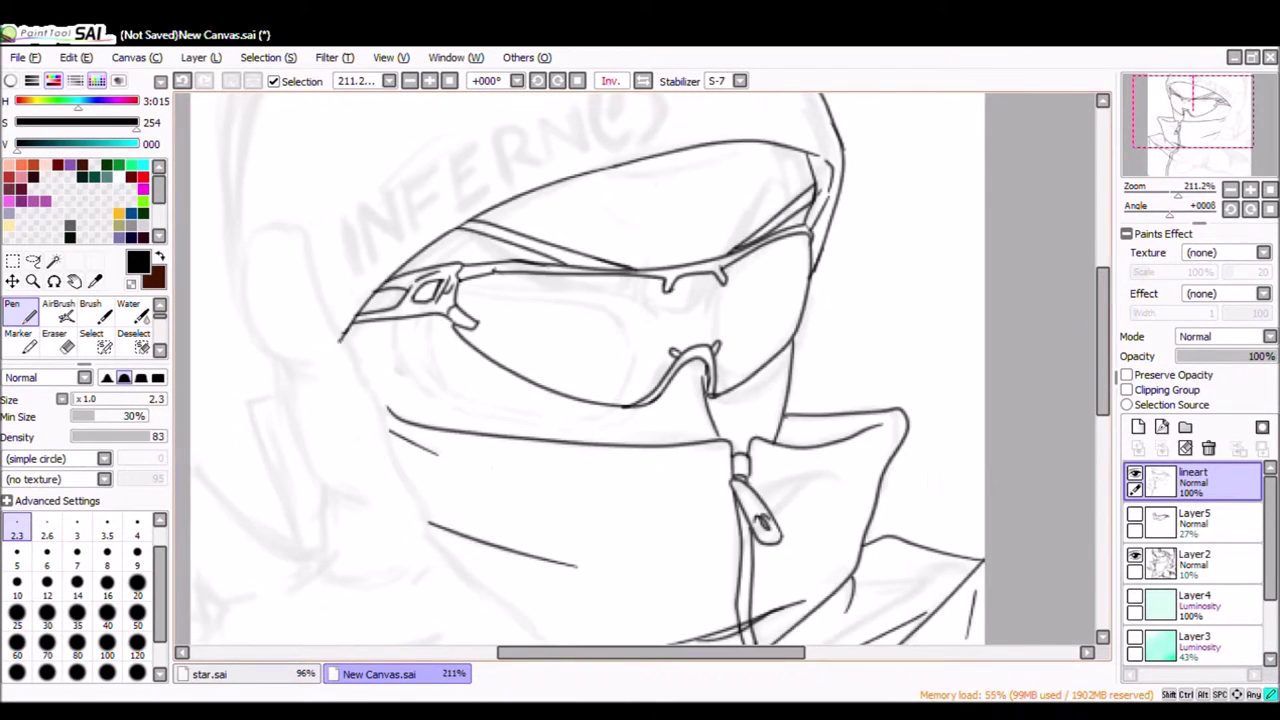
pyautogui.moveTo(220, 180); pyautogui.dragTo(345, 330)
pyautogui.scroll(-2, 340, 300)
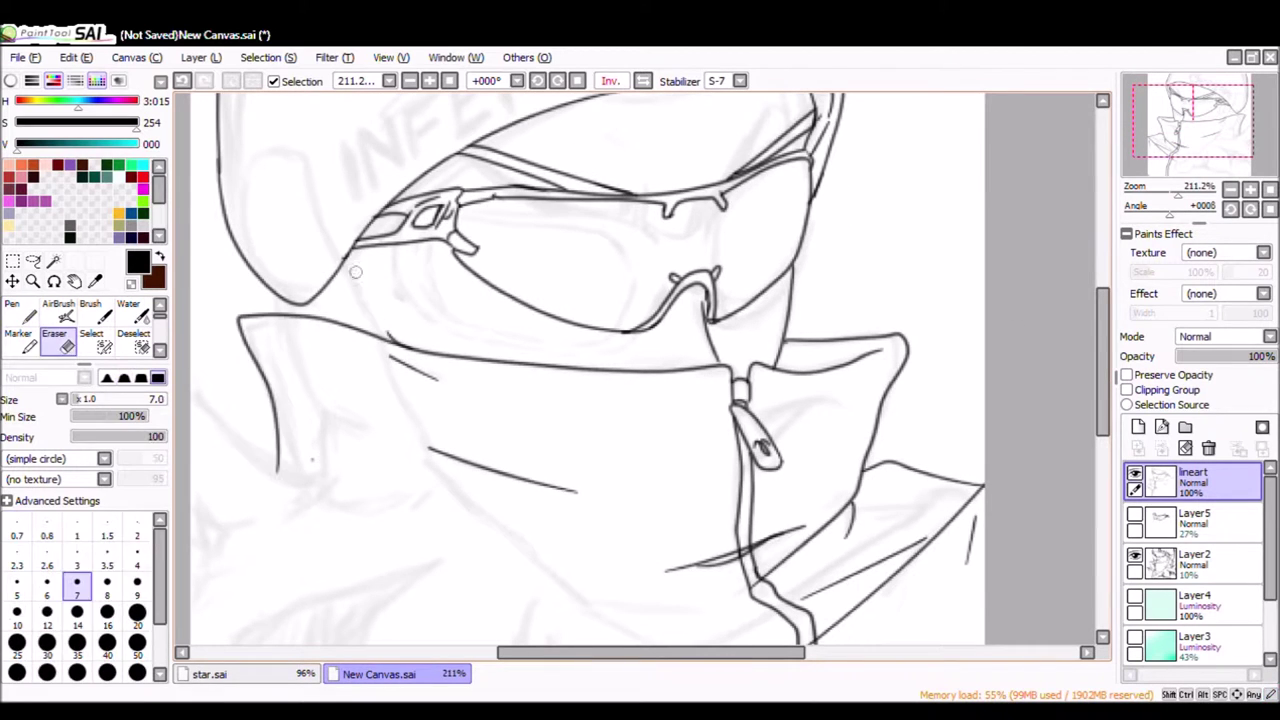
# Ink short frown lines on the forehead between the brows.
pyautogui.scroll(4, 628, 253)
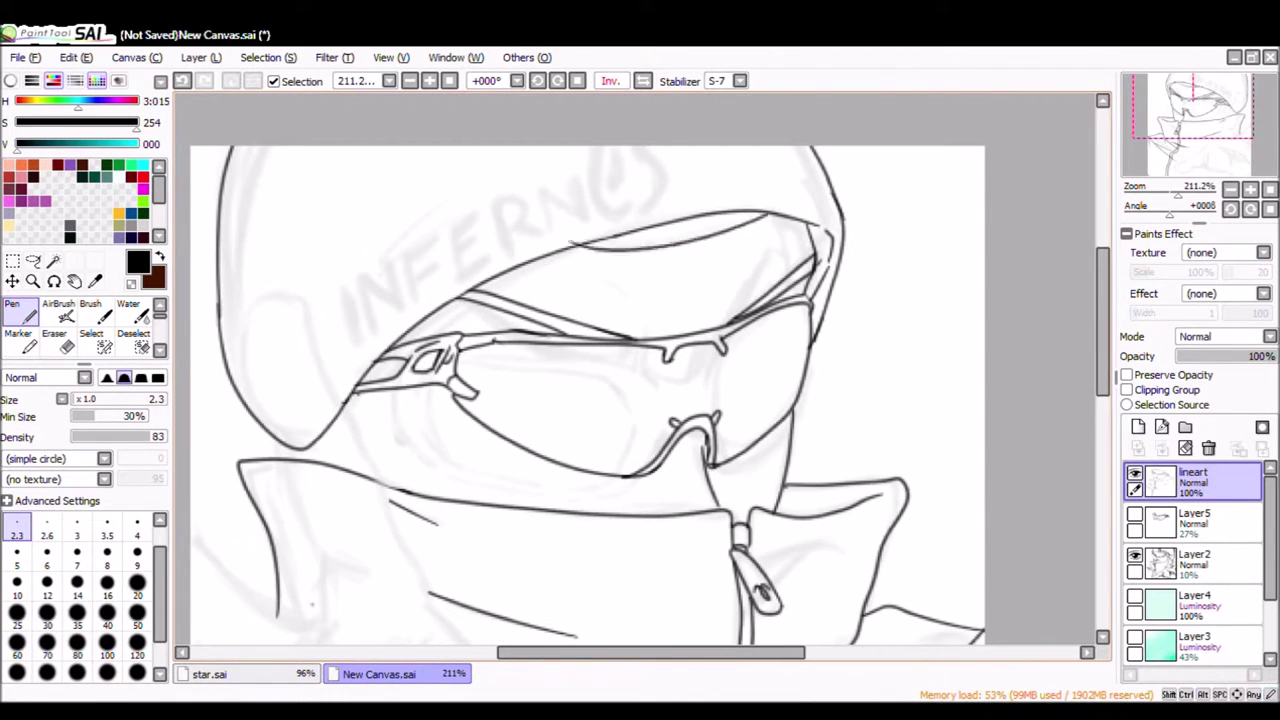
pyautogui.scroll(-3, 659, 217)
pyautogui.hotkey('ctrl', '-')
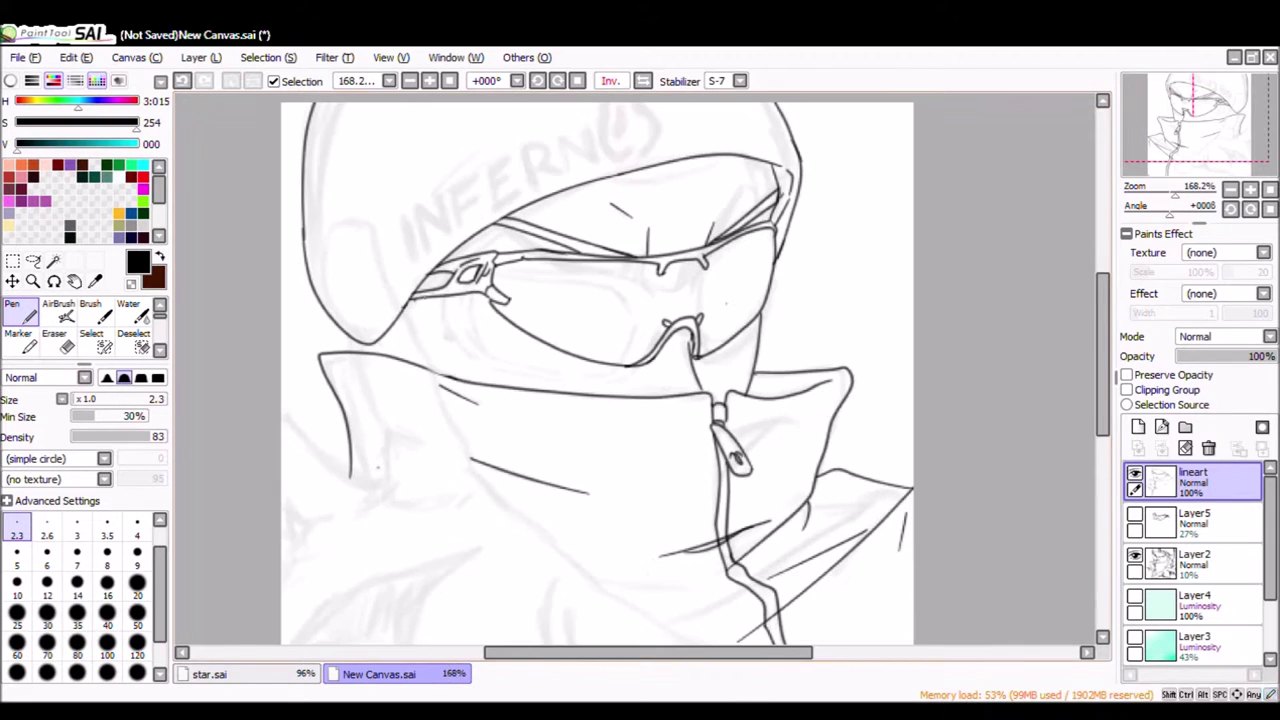
pyautogui.click(1162, 427)
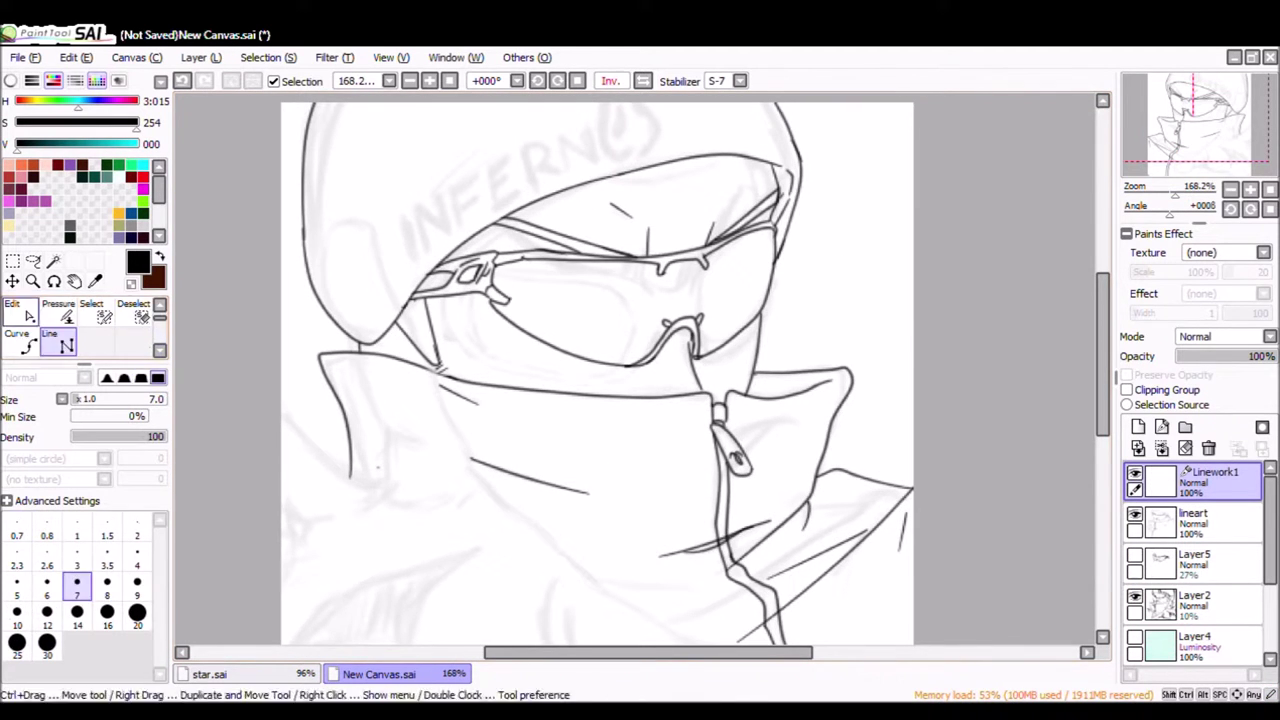
pyautogui.scroll(-4, 597, 370)
pyautogui.click(58, 340)
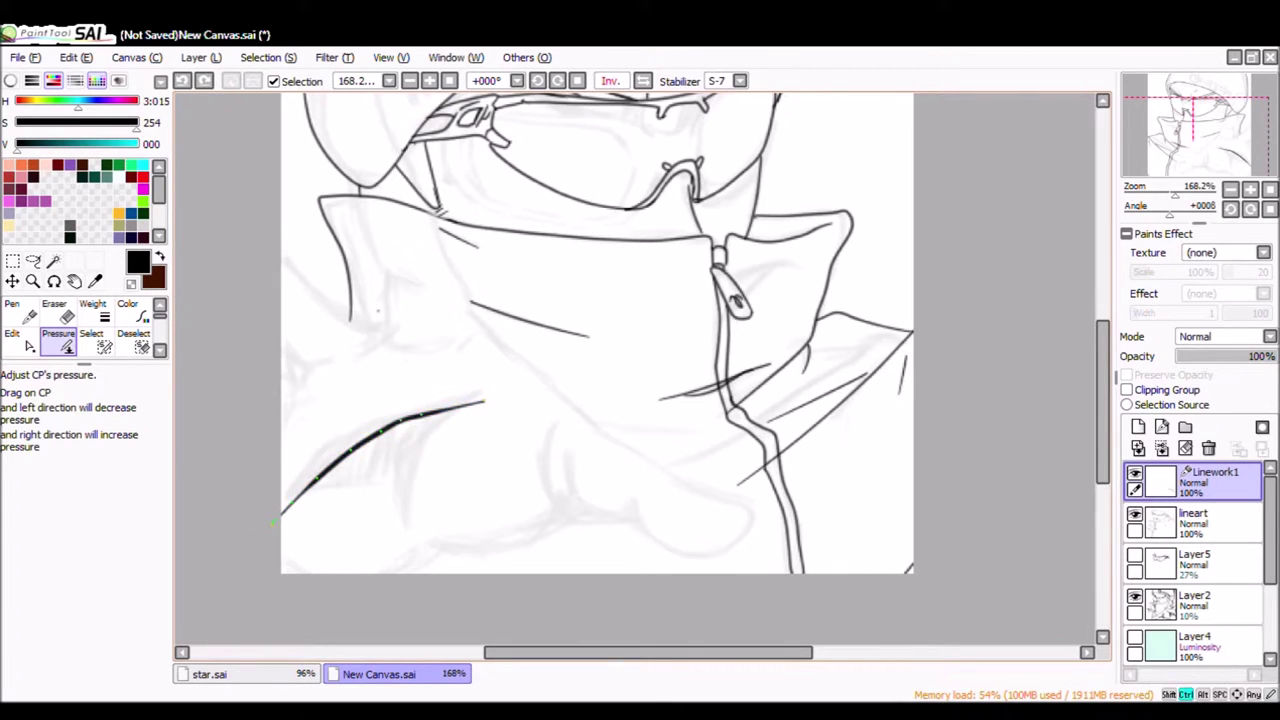
pyautogui.hotkey('ctrl', 'z')
pyautogui.hotkey('ctrl', 'z')
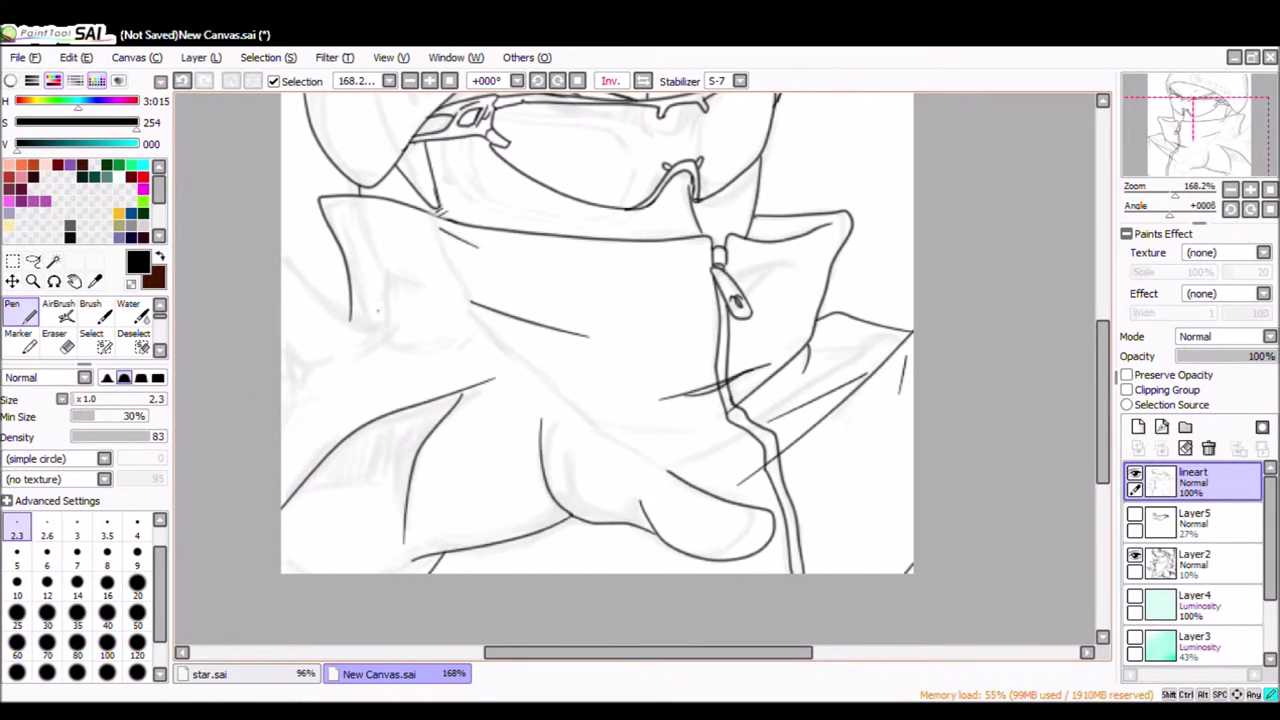
# Select the inked hand and sleeve lines, exclude the zipper from the selection, and move them onto a new layer.
pyautogui.click(12, 261)
pyautogui.moveTo(282, 364); pyautogui.dragTo(802, 576)
pyautogui.click(133, 340)
pyautogui.moveTo(790, 470)
pyautogui.mouseDown()
pyautogui.moveTo(760, 480)
pyautogui.moveTo(857, 548)
pyautogui.moveTo(740, 380)
pyautogui.mouseUp()
pyautogui.click(1138, 427)
pyautogui.hotkey('ctrl', 'd')
pyautogui.click(12, 303)
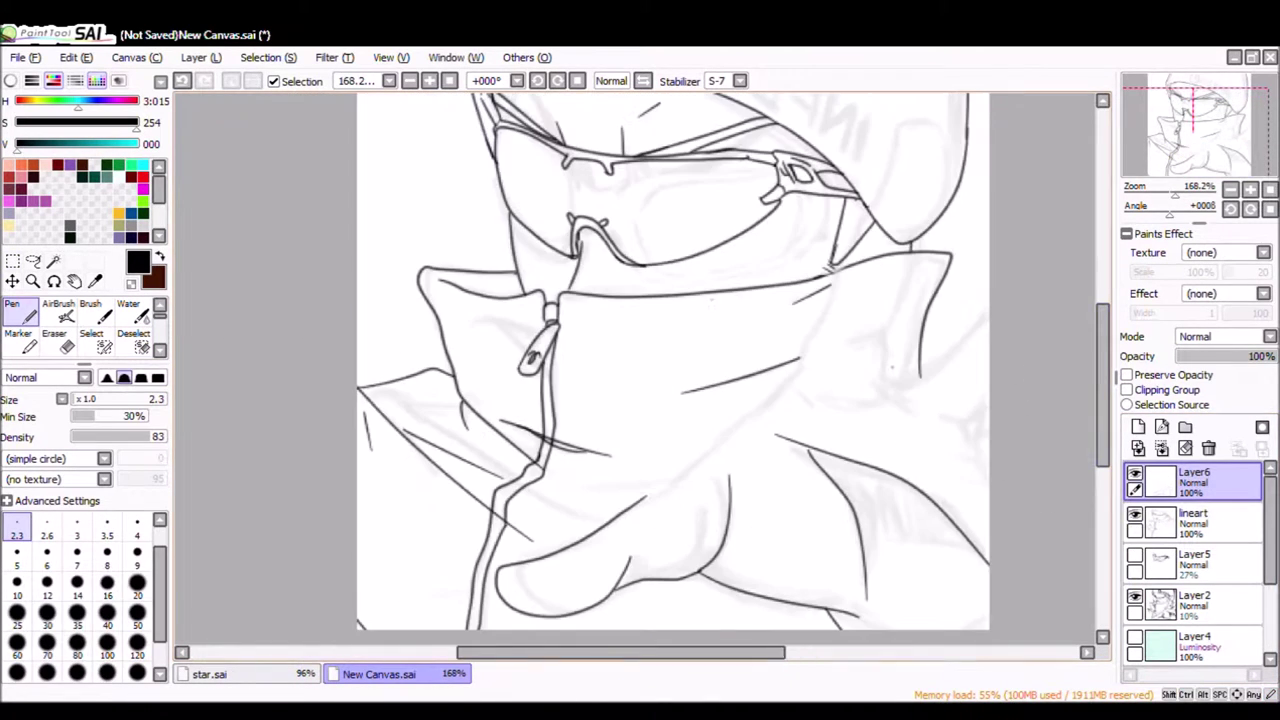
# Hide the lineart layer and ink the raised index finger with its joint creases and knuckle lines on Layer6.
pyautogui.scroll(3, 673, 369)
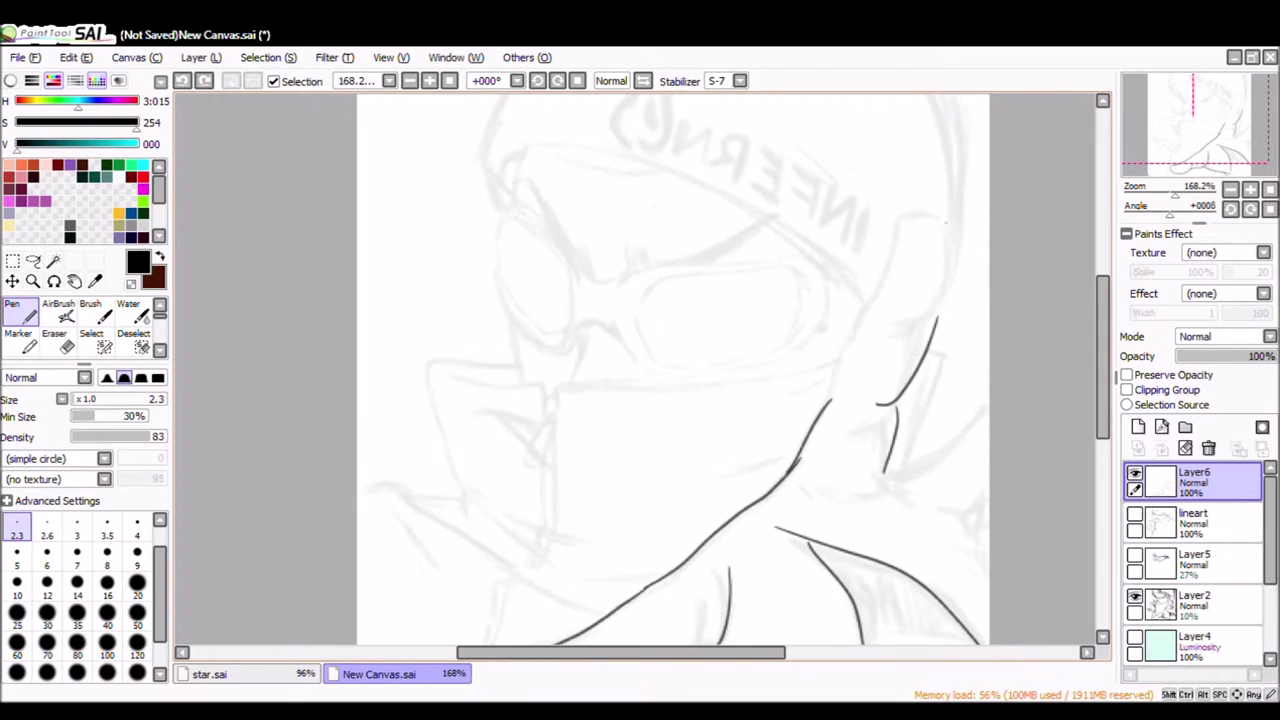
pyautogui.hotkey('ctrl', 'z')
pyautogui.hotkey('ctrl', 'z')
pyautogui.hotkey('ctrl', 'z')
pyautogui.hotkey('ctrl', 'z')
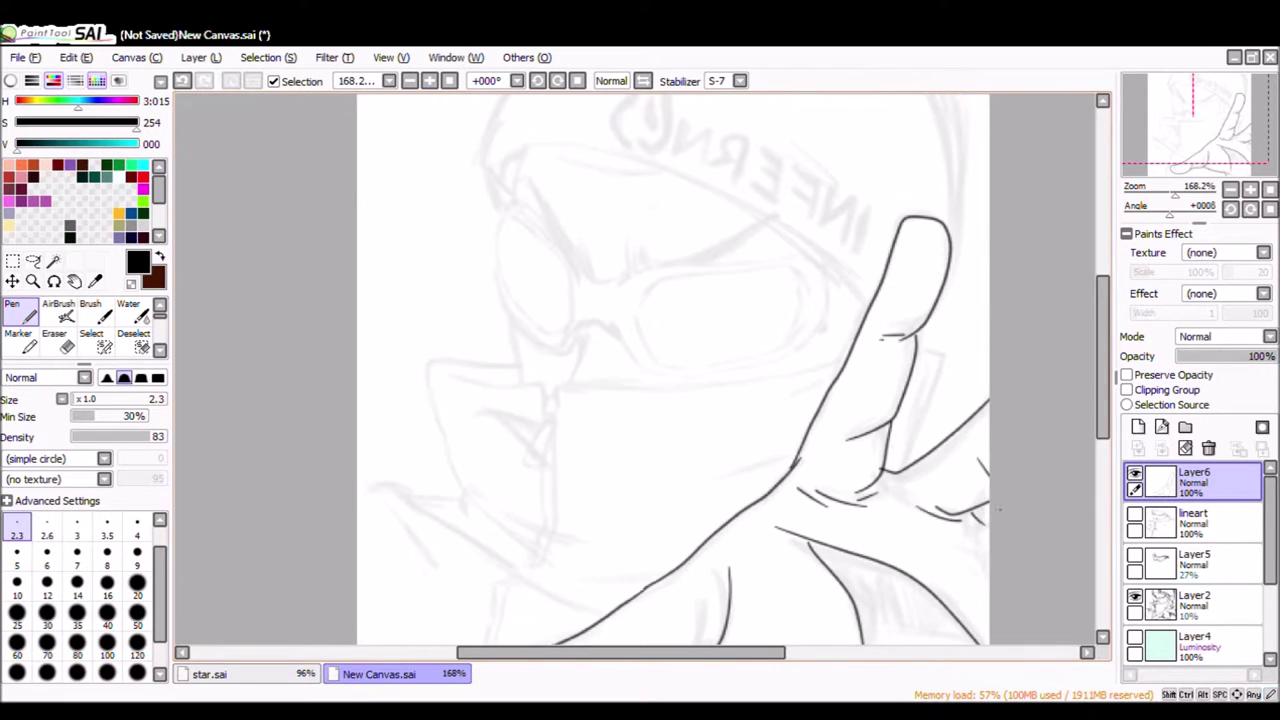
# Show the lineart layer, clear its lines inside the inked hand, and merge the hand layer into it.
pyautogui.scroll(-5, 673, 369)
pyautogui.press('-')
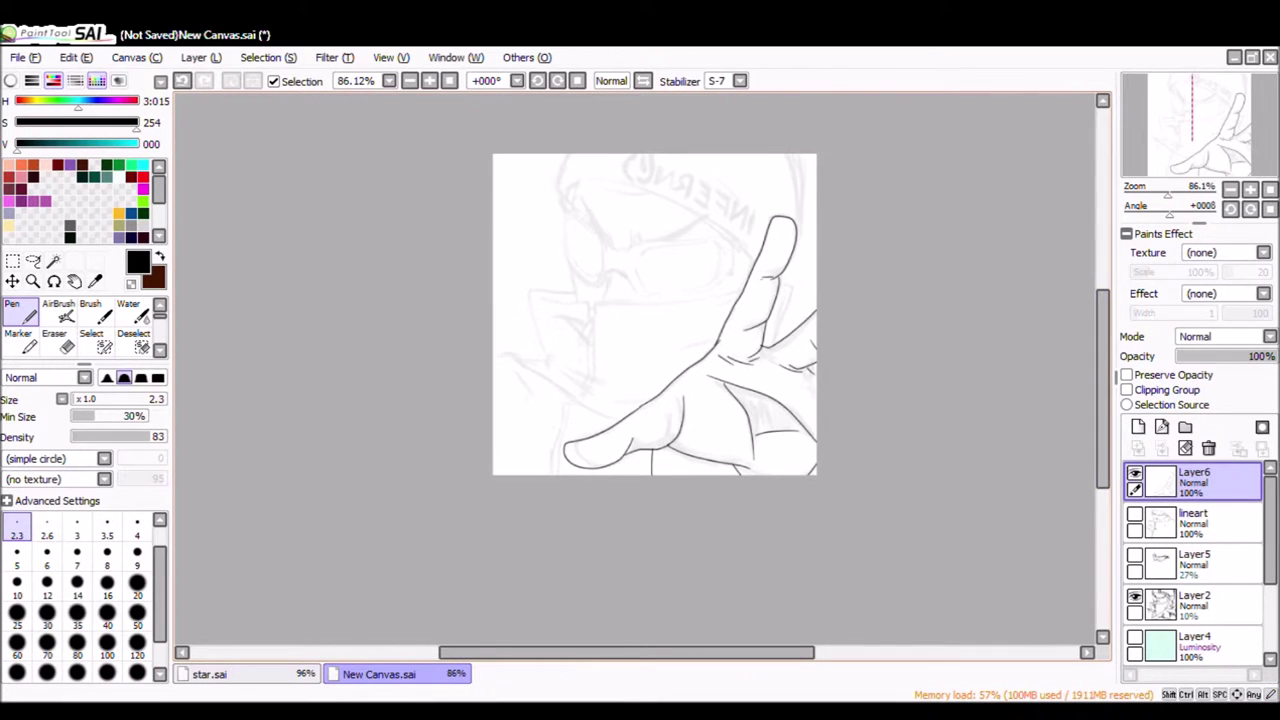
pyautogui.click(1134, 514)
pyautogui.click(1195, 522)
pyautogui.press('w')
pyautogui.click(700, 410)
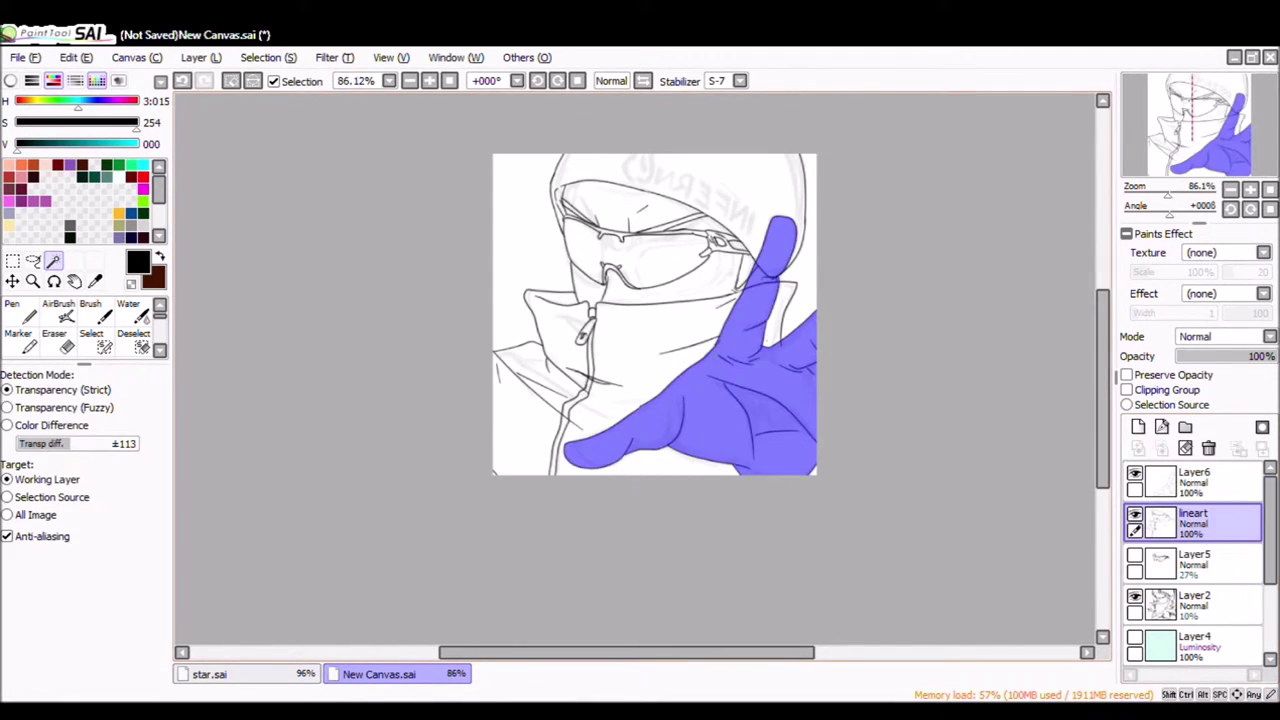
pyautogui.hotkey('ctrl', 'd')
pyautogui.click(1208, 448)
# Erase the cap edge overlapping the raised fingertip and ink the rear collar flap around the finger.
pyautogui.press('+')
pyautogui.press('e')
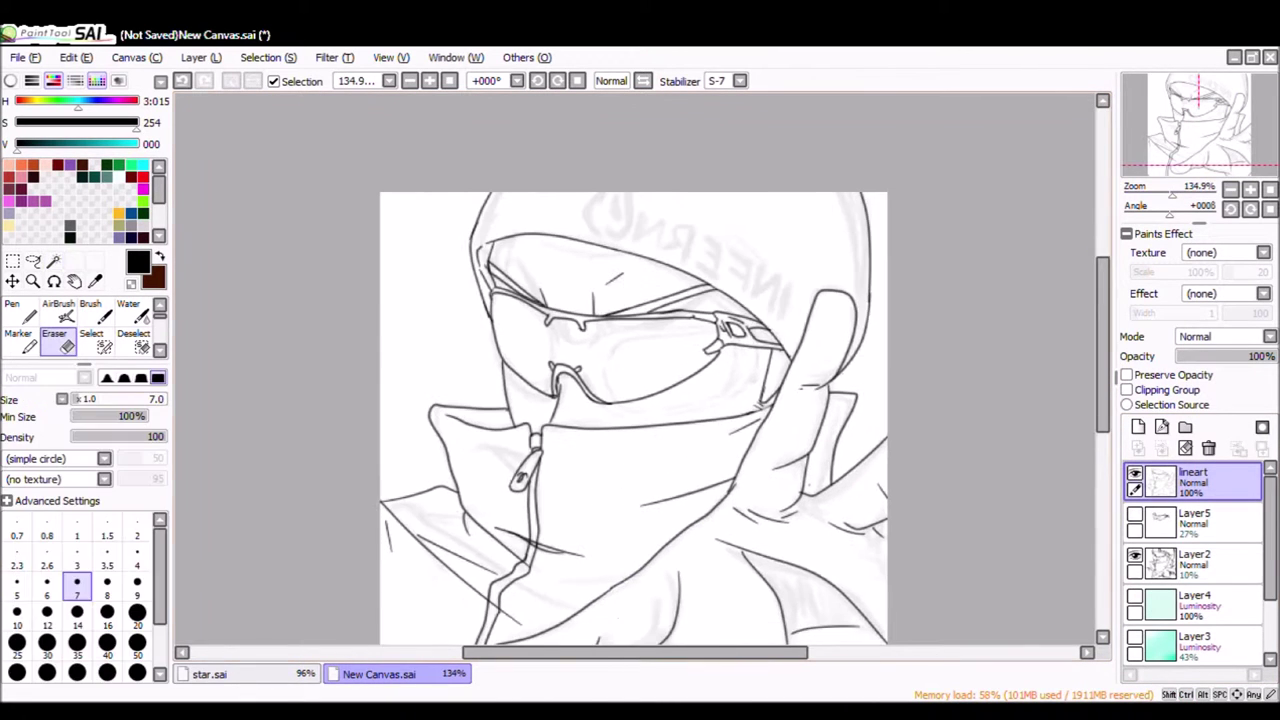
pyautogui.press('n')
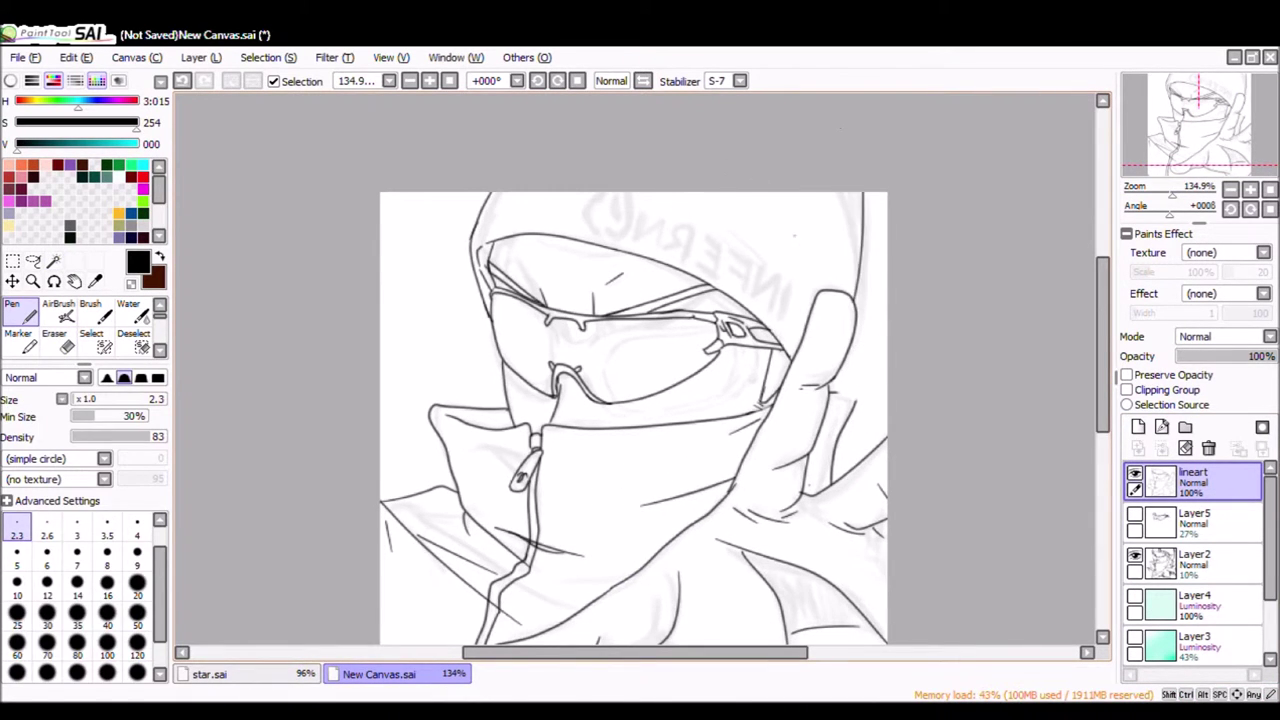
pyautogui.press('-')
pyautogui.press('-')
pyautogui.press('-')
pyautogui.press('+')
pyautogui.press('+')
pyautogui.press('+')
pyautogui.press('+')
pyautogui.press('+')
pyautogui.press('+')
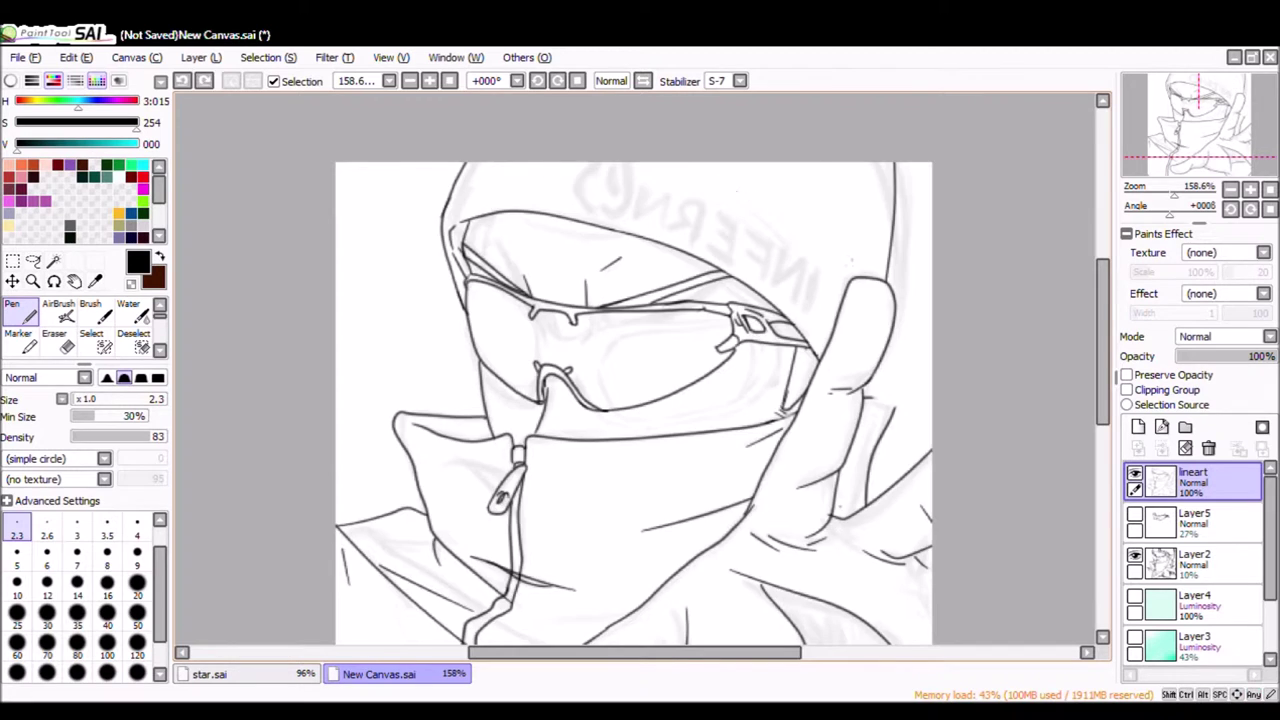
pyautogui.press('h')
pyautogui.scroll(-3, 638, 365)
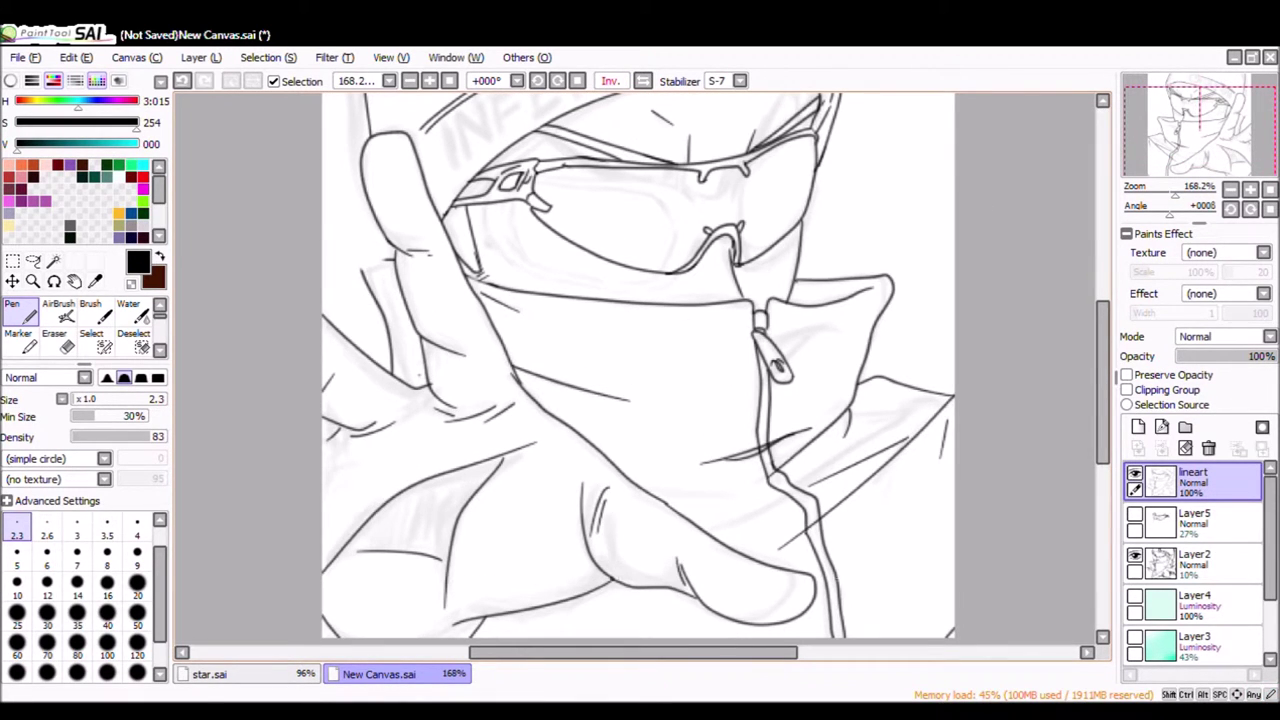
pyautogui.press('-')
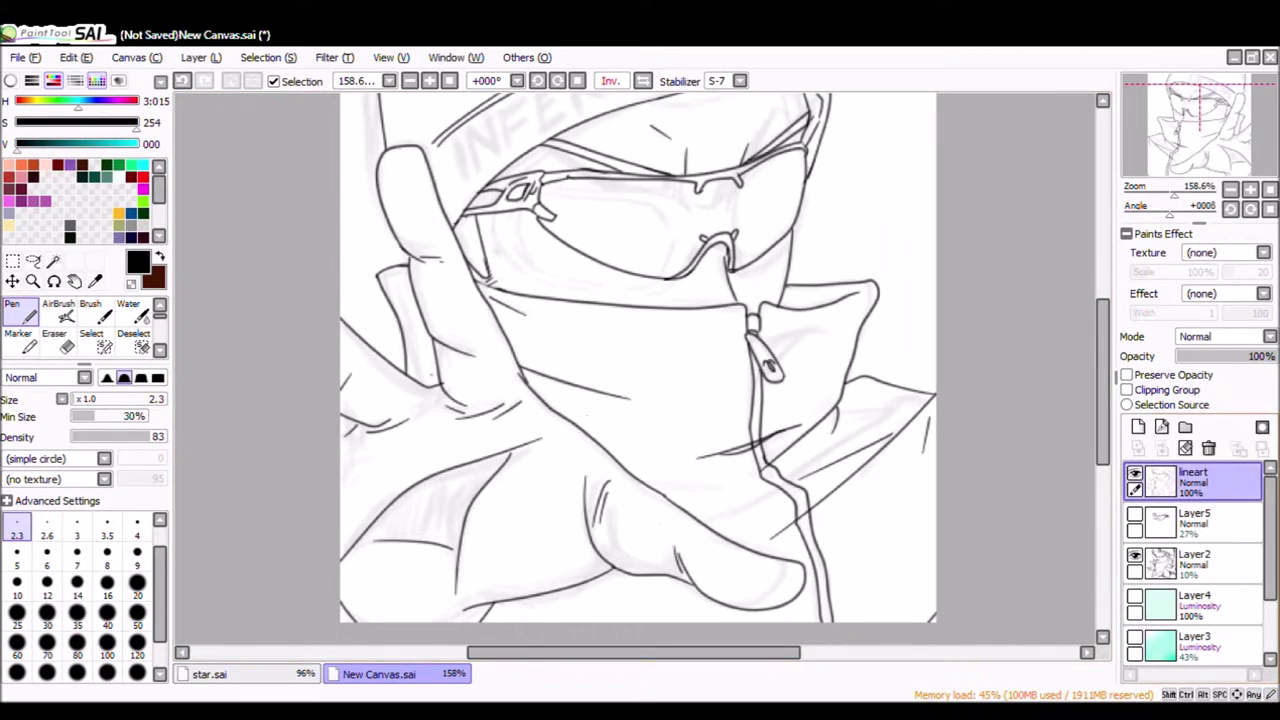
# Hide the Layer2 sketch and add a layer folder named color below the lineart.
pyautogui.click(1134, 555)
pyautogui.click(1185, 427)
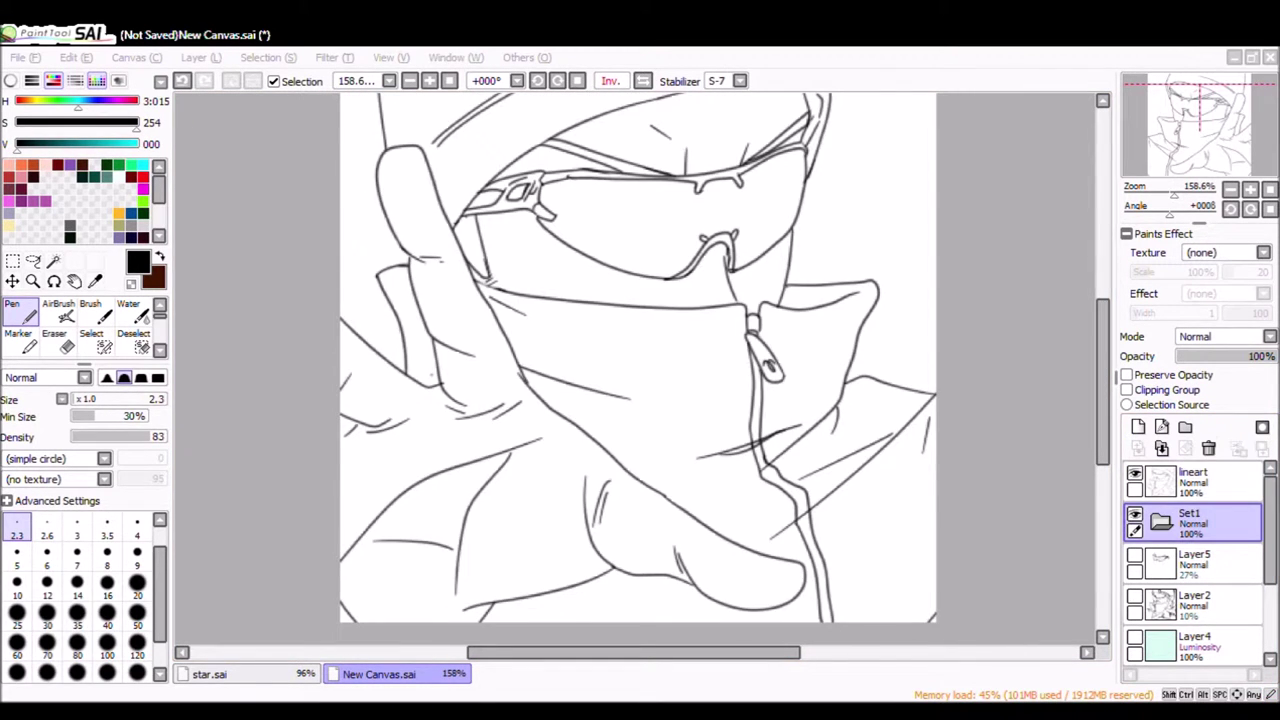
# Select the background around the figure, invert the selection, and airbrush the whole silhouette dark grey on a new layer in the color folder.
pyautogui.click(53, 261)
pyautogui.press('-')
pyautogui.click(420, 150)
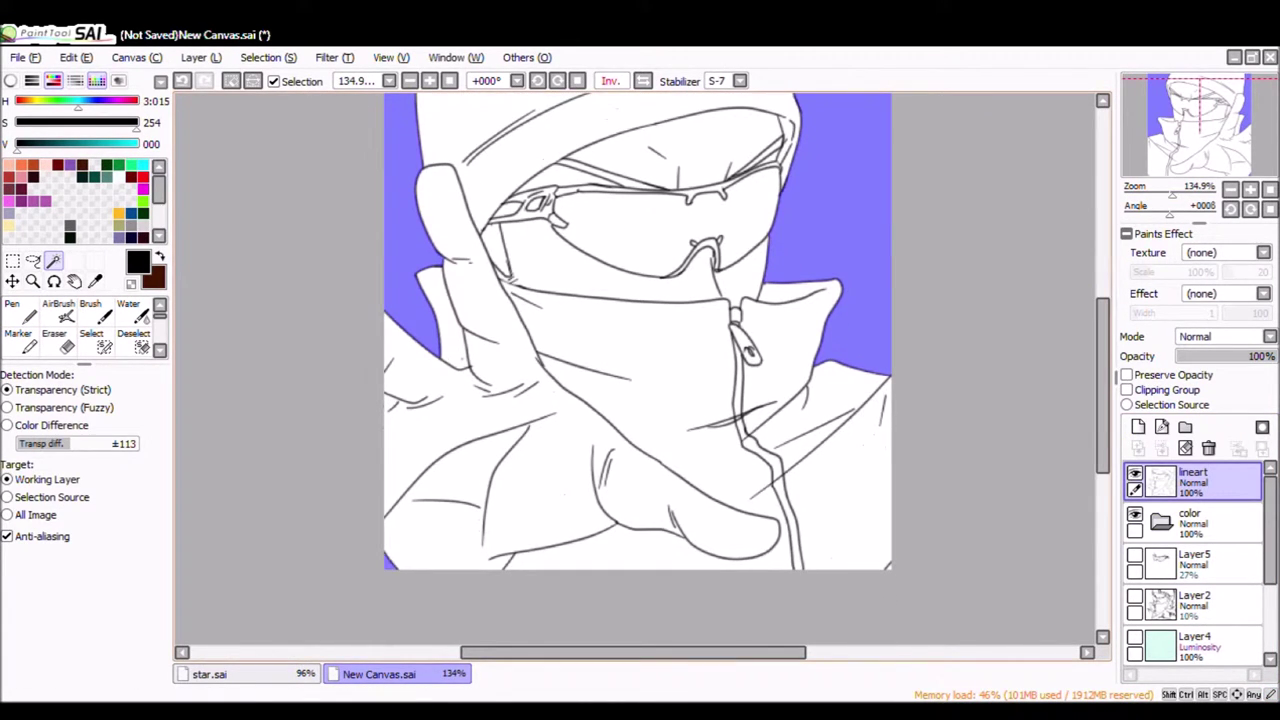
pyautogui.scroll(1, 638, 350)
pyautogui.click(57, 310)
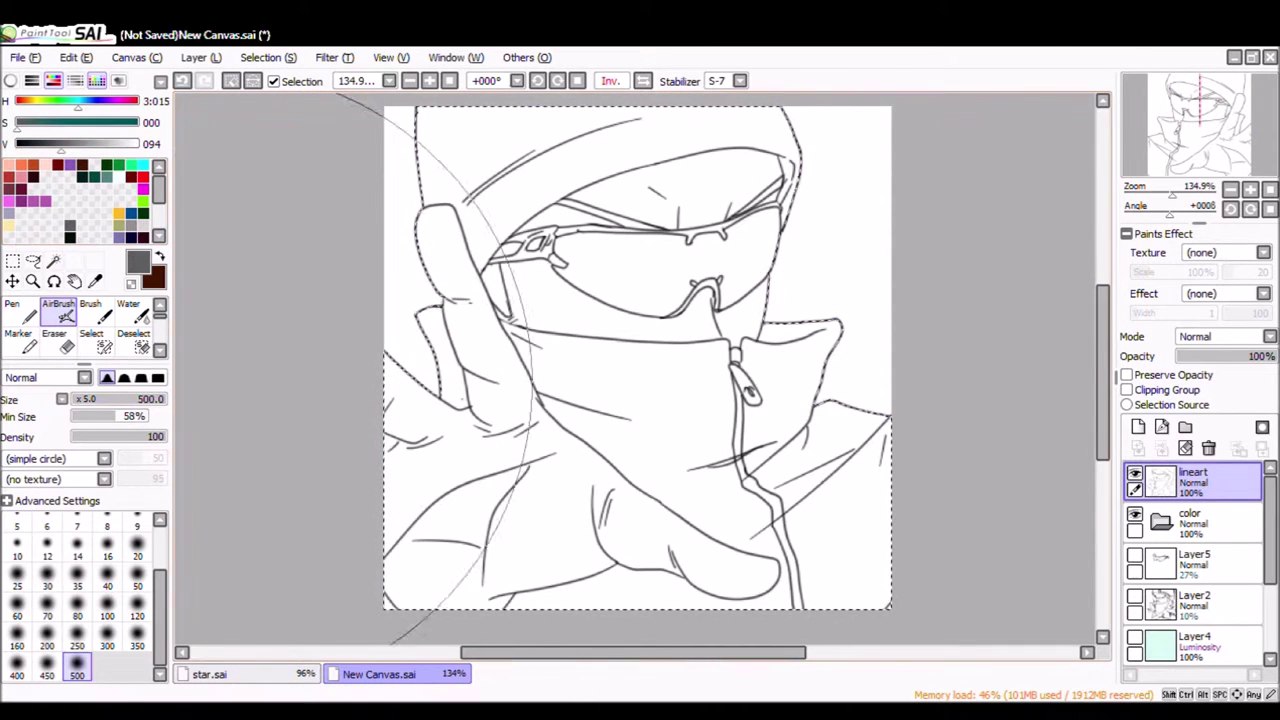
pyautogui.click(1138, 427)
pyautogui.moveTo(760, 300)
pyautogui.mouseDown()
pyautogui.moveTo(560, 480)
pyautogui.moveTo(500, 250)
pyautogui.mouseUp()
pyautogui.click(90, 310)
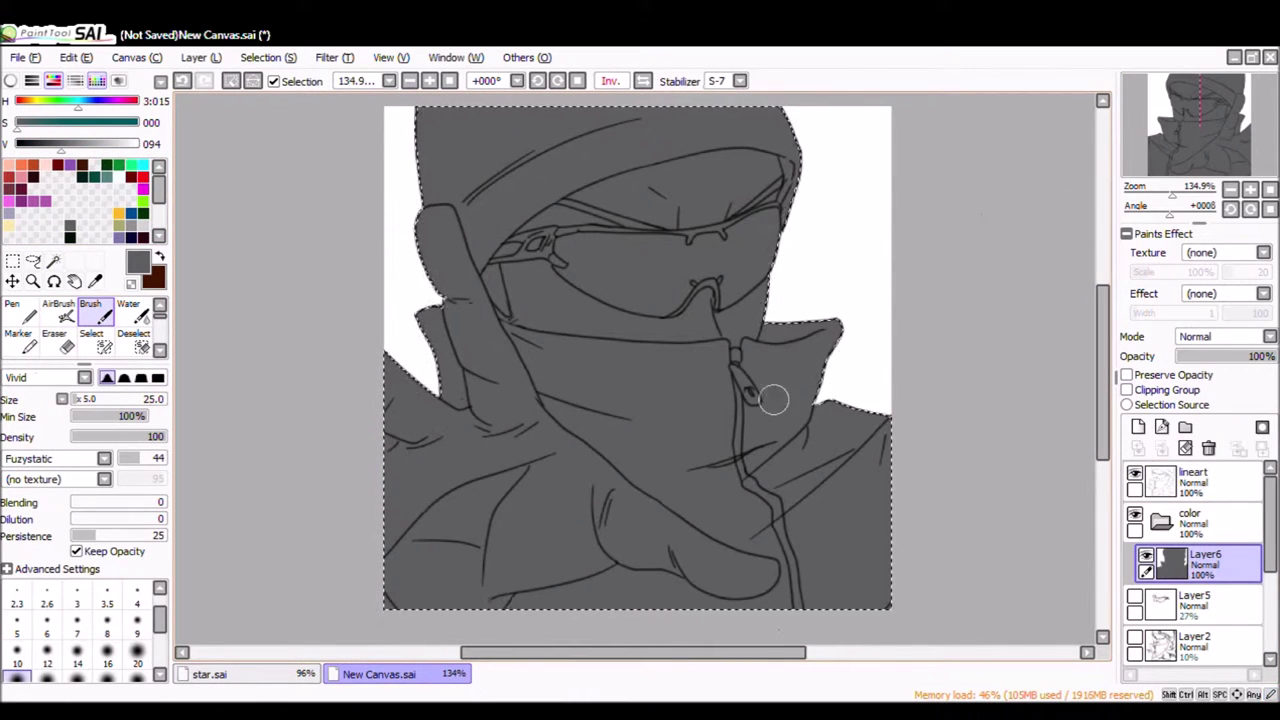
pyautogui.hotkey('ctrl', 'd')
# Move the silhouette layer above the lineart at 42% opacity, preserve its opacity, and paint the cap white.
pyautogui.moveTo(1190, 565); pyautogui.dragTo(1190, 470)
pyautogui.moveTo(1262, 356); pyautogui.dragTo(1220, 356)
pyautogui.scroll(3, 638, 400)
pyautogui.click(1127, 374)
pyautogui.moveTo(60, 143); pyautogui.dragTo(138, 143)
pyautogui.moveTo(575, 262)
pyautogui.mouseDown()
pyautogui.moveTo(508, 300)
pyautogui.moveTo(520, 282)
pyautogui.moveTo(508, 278)
pyautogui.moveTo(448, 300)
pyautogui.moveTo(506, 206)
pyautogui.moveTo(431, 200)
pyautogui.moveTo(560, 271)
pyautogui.moveTo(786, 250)
pyautogui.moveTo(700, 245)
pyautogui.moveTo(440, 300)
pyautogui.moveTo(480, 240)
pyautogui.moveTo(563, 280)
pyautogui.moveTo(790, 300)
pyautogui.moveTo(504, 310)
pyautogui.moveTo(735, 247)
pyautogui.mouseUp()
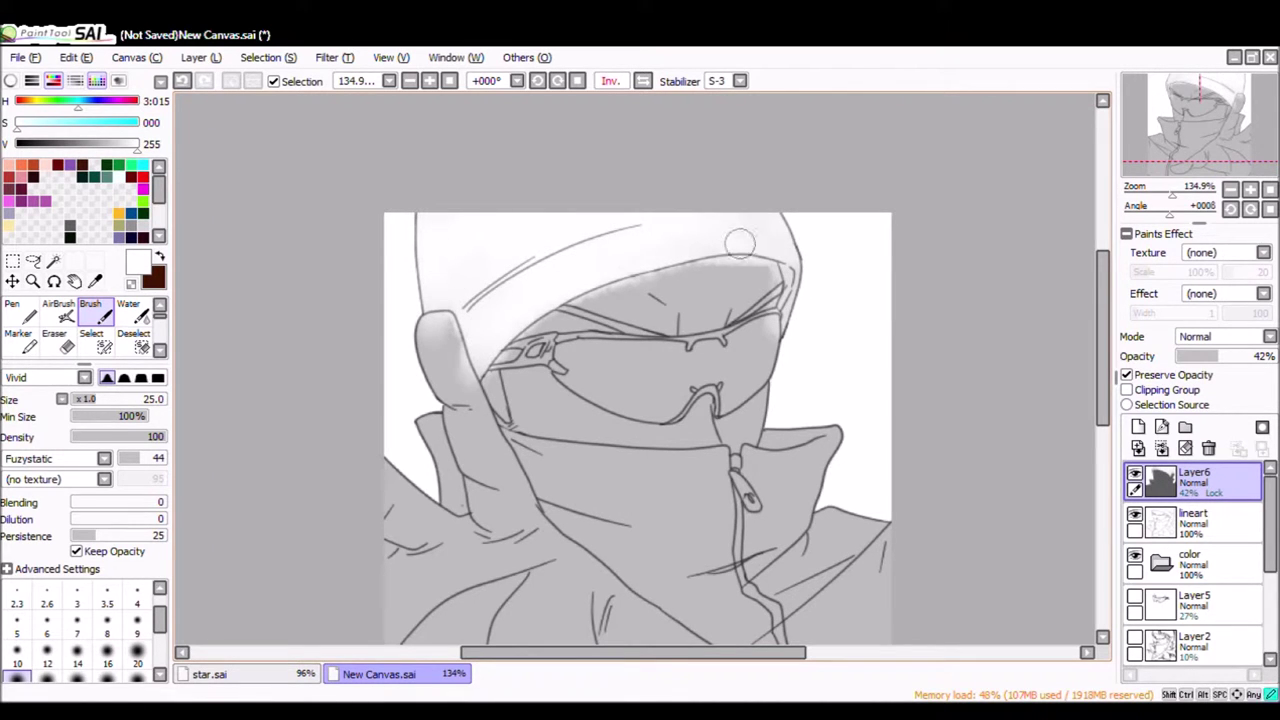
# Raise the silhouette layer to 83% opacity, then paint the jacket and collar dark grey and the hand skin pink.
pyautogui.scroll(-3, 637, 370)
pyautogui.rightClick(418, 320)
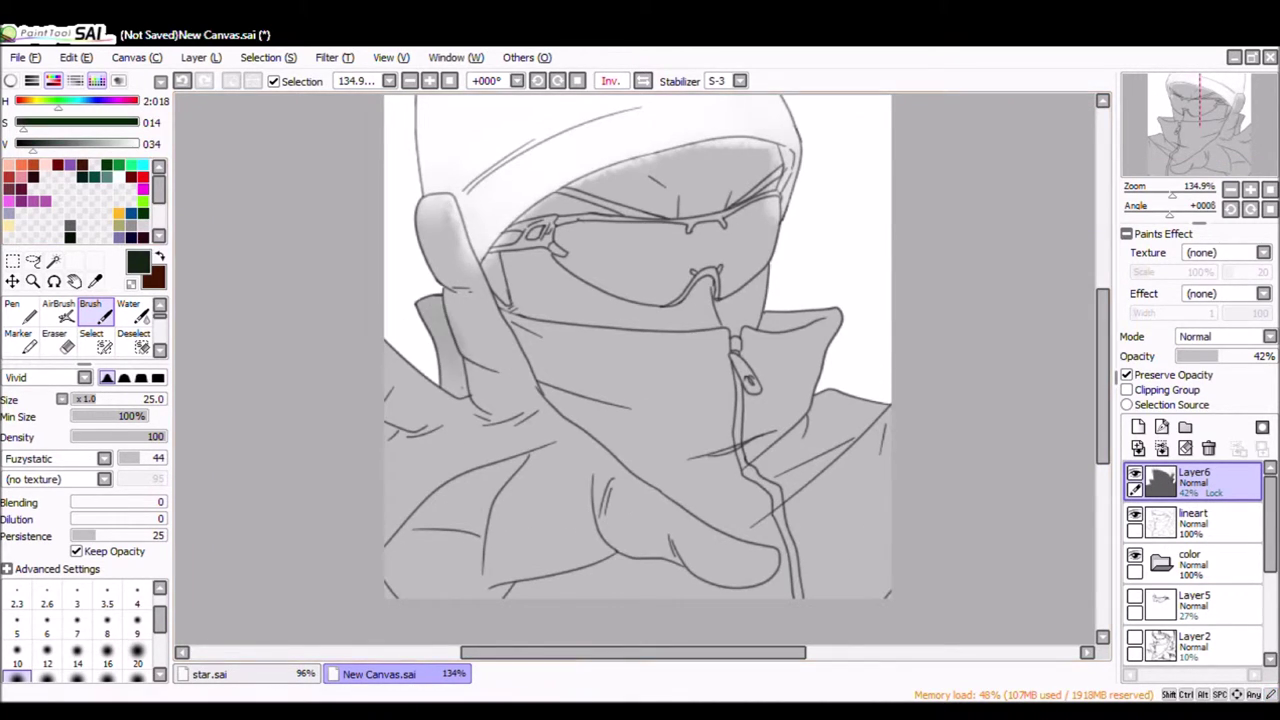
pyautogui.moveTo(432, 313); pyautogui.dragTo(468, 322)
pyautogui.moveTo(575, 360)
pyautogui.mouseDown()
pyautogui.moveTo(600, 400)
pyautogui.moveTo(617, 355)
pyautogui.moveTo(705, 418)
pyautogui.moveTo(555, 372)
pyautogui.mouseUp()
pyautogui.moveTo(160, 536)
pyautogui.mouseDown()
pyautogui.moveTo(80, 536)
pyautogui.moveTo(119, 536)
pyautogui.mouseUp()
pyautogui.moveTo(640, 440)
pyautogui.mouseDown()
pyautogui.moveTo(679, 390)
pyautogui.moveTo(800, 430)
pyautogui.mouseUp()
pyautogui.moveTo(1218, 356); pyautogui.dragTo(1258, 356)
pyautogui.moveTo(790, 430)
pyautogui.mouseDown()
pyautogui.moveTo(880, 560)
pyautogui.moveTo(824, 398)
pyautogui.moveTo(766, 357)
pyautogui.moveTo(543, 371)
pyautogui.moveTo(700, 510)
pyautogui.moveTo(644, 603)
pyautogui.moveTo(600, 506)
pyautogui.moveTo(443, 560)
pyautogui.moveTo(797, 506)
pyautogui.mouseUp()
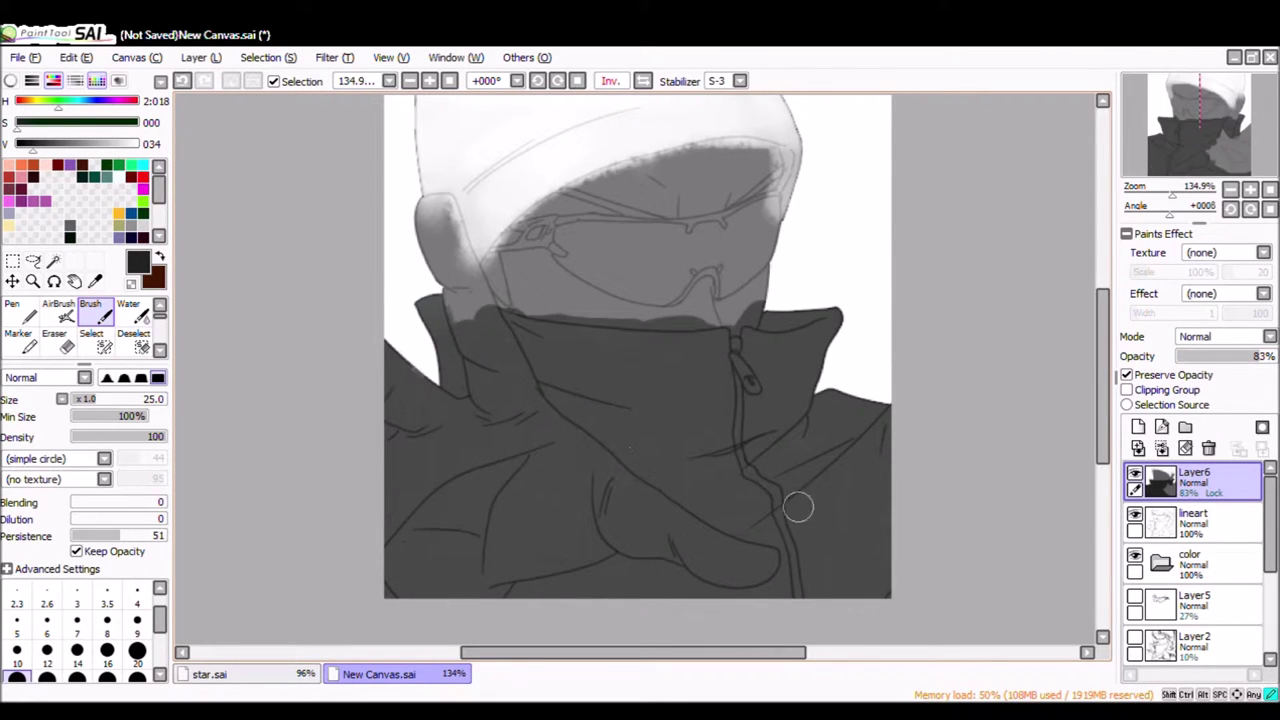
pyautogui.moveTo(482, 343)
pyautogui.mouseDown()
pyautogui.moveTo(436, 232)
pyautogui.moveTo(527, 441)
pyautogui.moveTo(400, 580)
pyautogui.moveTo(470, 360)
pyautogui.moveTo(500, 560)
pyautogui.moveTo(640, 545)
pyautogui.mouseUp()
# Try to select the jacket, collar, cap and face regions around the hand from the lineart.
pyautogui.press('w')
pyautogui.click(650, 430)
pyautogui.click(790, 380)
pyautogui.click(440, 340)
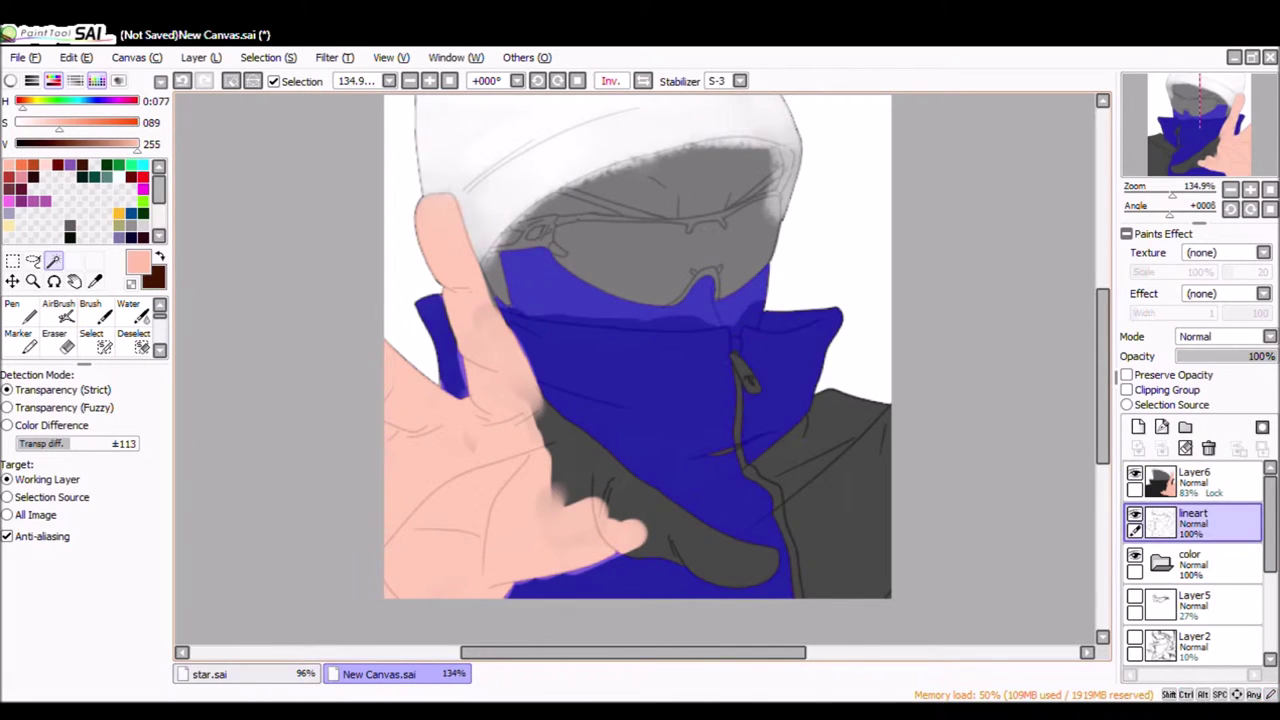
pyautogui.click(860, 220)
pyautogui.hotkey('ctrl', 'z')
pyautogui.click(1192, 520)
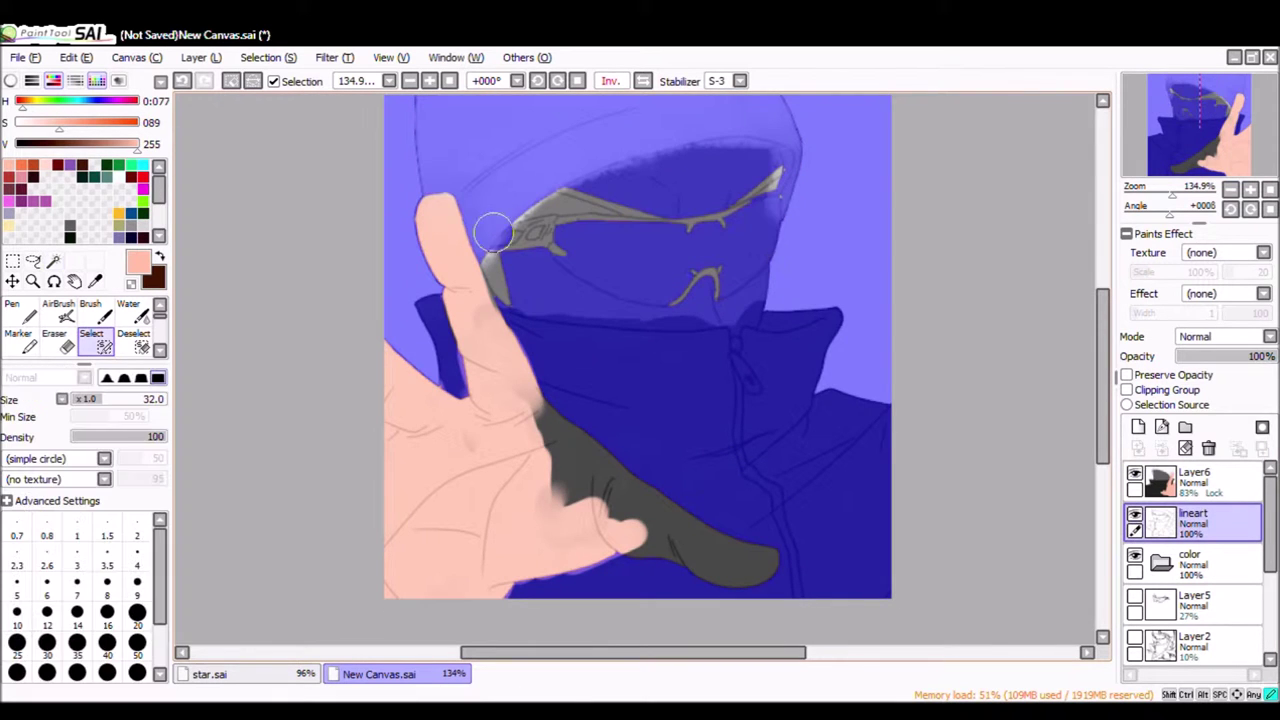
pyautogui.hotkey('ctrl', 'd')
# Clear the paint from Layer6 and move it into the color folder below the lineart.
pyautogui.moveTo(1192, 480); pyautogui.dragTo(1200, 565)
pyautogui.press('w')
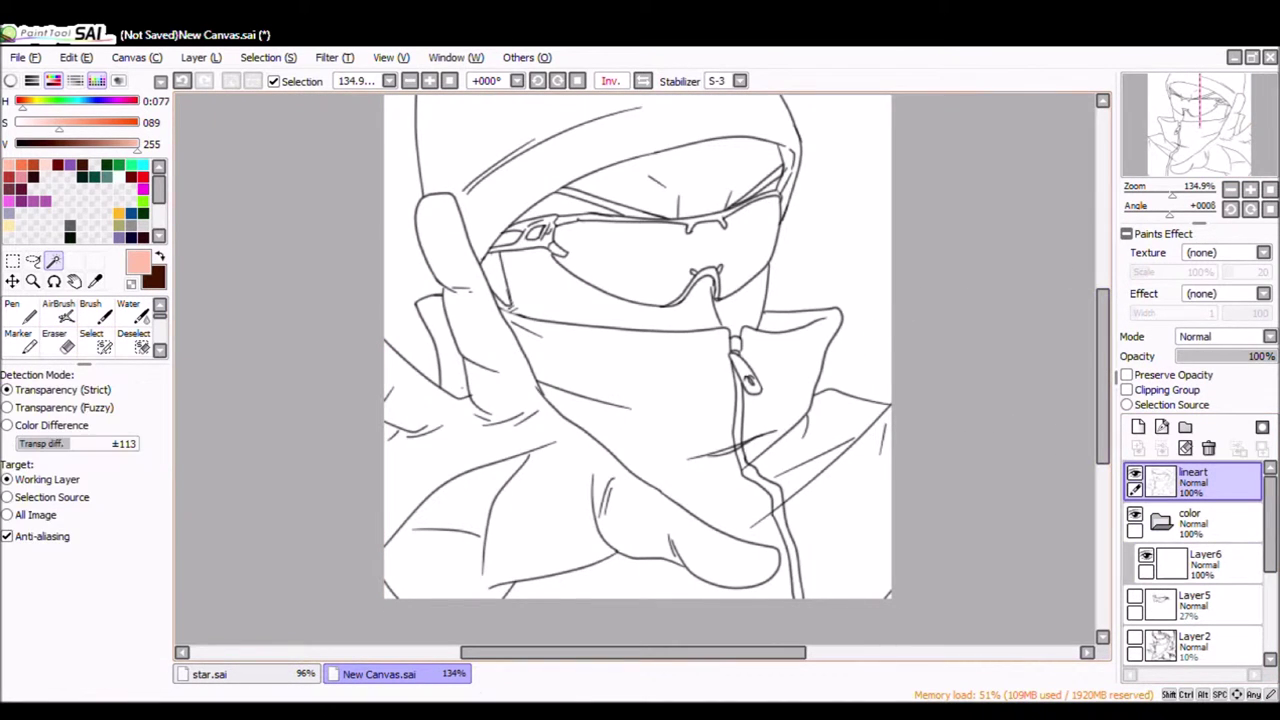
pyautogui.click(850, 250)
pyautogui.hotkey('ctrl', 'a')
pyautogui.press('b')
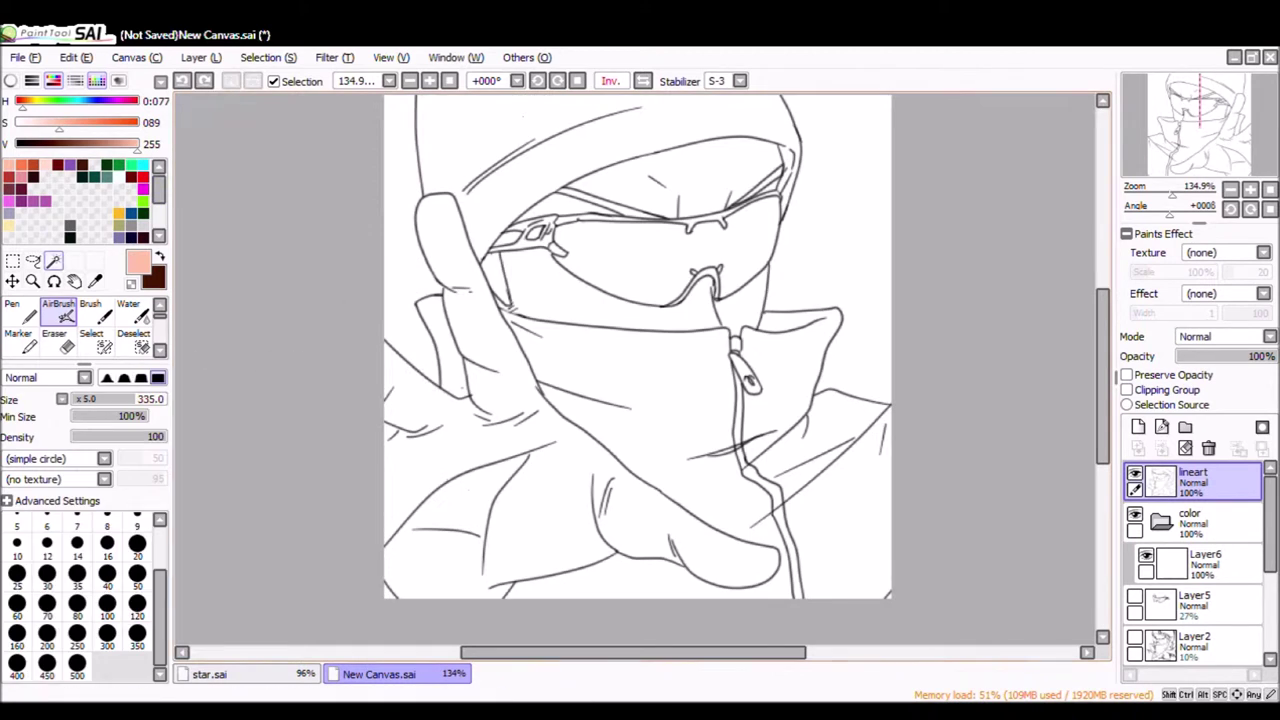
pyautogui.press('w')
pyautogui.hotkey('ctrl', 'd')
# Select everything outside the hand and sleeve, invert the selection, and airbrush the hand shape on Layer6.
pyautogui.click(620, 400)
pyautogui.click(600, 115)
pyautogui.press('s')
pyautogui.moveTo(600, 286); pyautogui.dragTo(820, 150)
pyautogui.moveTo(820, 150)
pyautogui.mouseDown()
pyautogui.moveTo(843, 460)
pyautogui.moveTo(851, 286)
pyautogui.moveTo(880, 300)
pyautogui.mouseUp()
pyautogui.hotkey('ctrl', 'i')
pyautogui.click(1200, 565)
pyautogui.click(58, 310)
pyautogui.moveTo(450, 400)
pyautogui.mouseDown()
pyautogui.moveTo(427, 478)
pyautogui.moveTo(700, 560)
pyautogui.mouseUp()
pyautogui.press('w')
pyautogui.hotkey('ctrl', 'd')
# Preserve Layer6's opacity and recolour the hand and sleeve dark grey.
pyautogui.click(1126, 374)
pyautogui.click(20, 165)
pyautogui.click(33, 177)
pyautogui.moveTo(440, 300)
pyautogui.mouseDown()
pyautogui.moveTo(400, 543)
pyautogui.moveTo(314, 171)
pyautogui.moveTo(500, 450)
pyautogui.moveTo(627, 367)
pyautogui.mouseUp()
pyautogui.click(70, 237)
# Try selecting the cap and sunglasses regions from the lineart, adjusting the Magic Wand's transparency difference to 99.
pyautogui.click(1190, 480)
pyautogui.press('w')
pyautogui.click(860, 250)
pyautogui.click(600, 150)
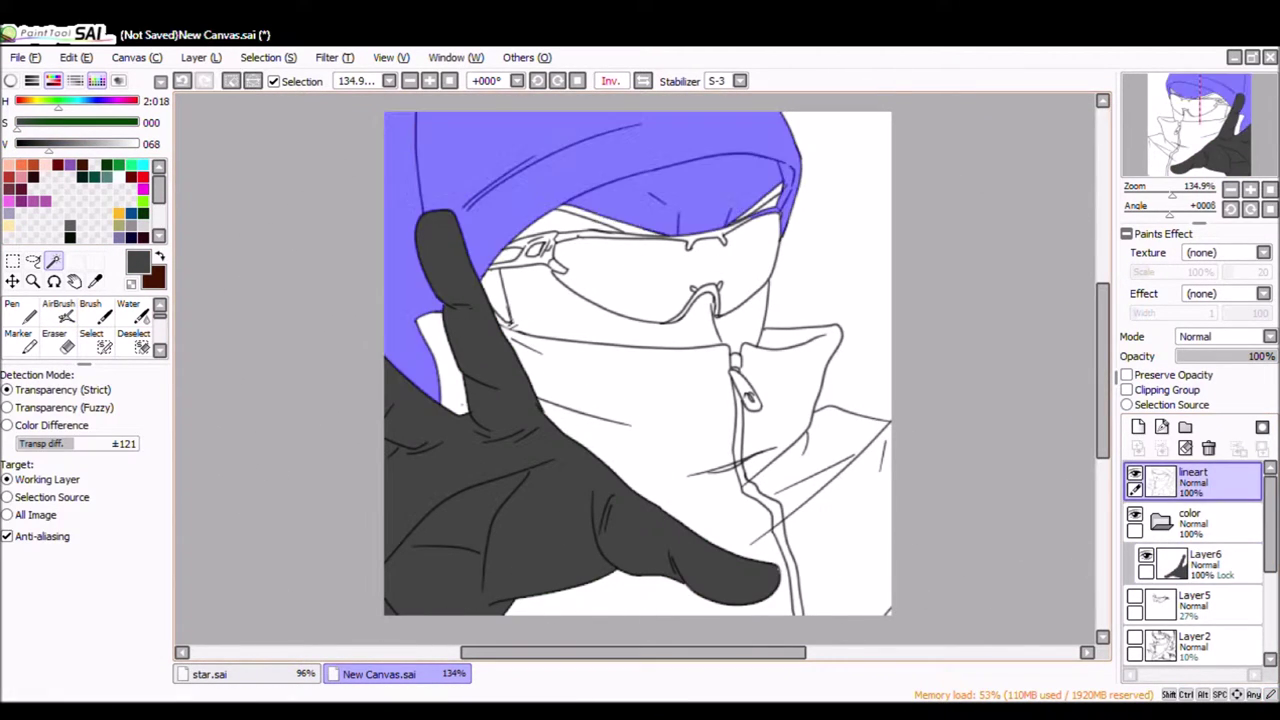
pyautogui.hotkey('ctrl', 'z')
pyautogui.moveTo(66, 443); pyautogui.dragTo(48, 443)
pyautogui.click(600, 150)
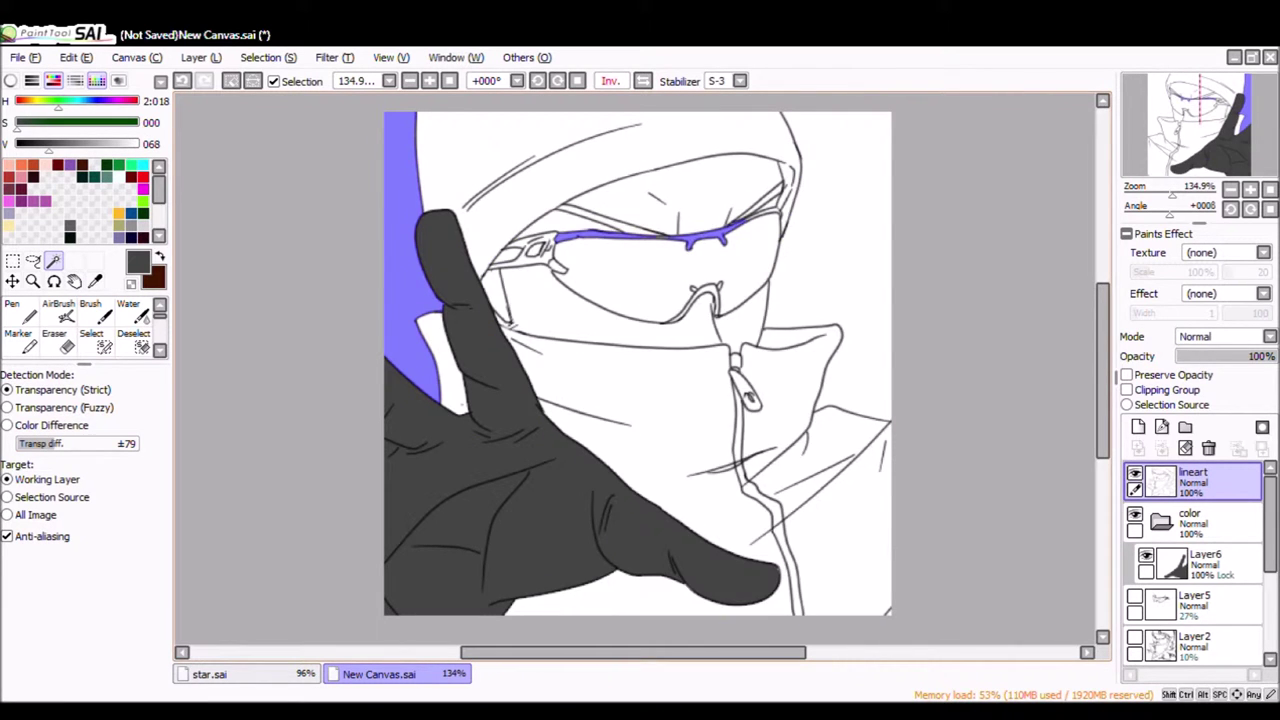
pyautogui.scroll(5, 700, 320)
pyautogui.click(650, 265)
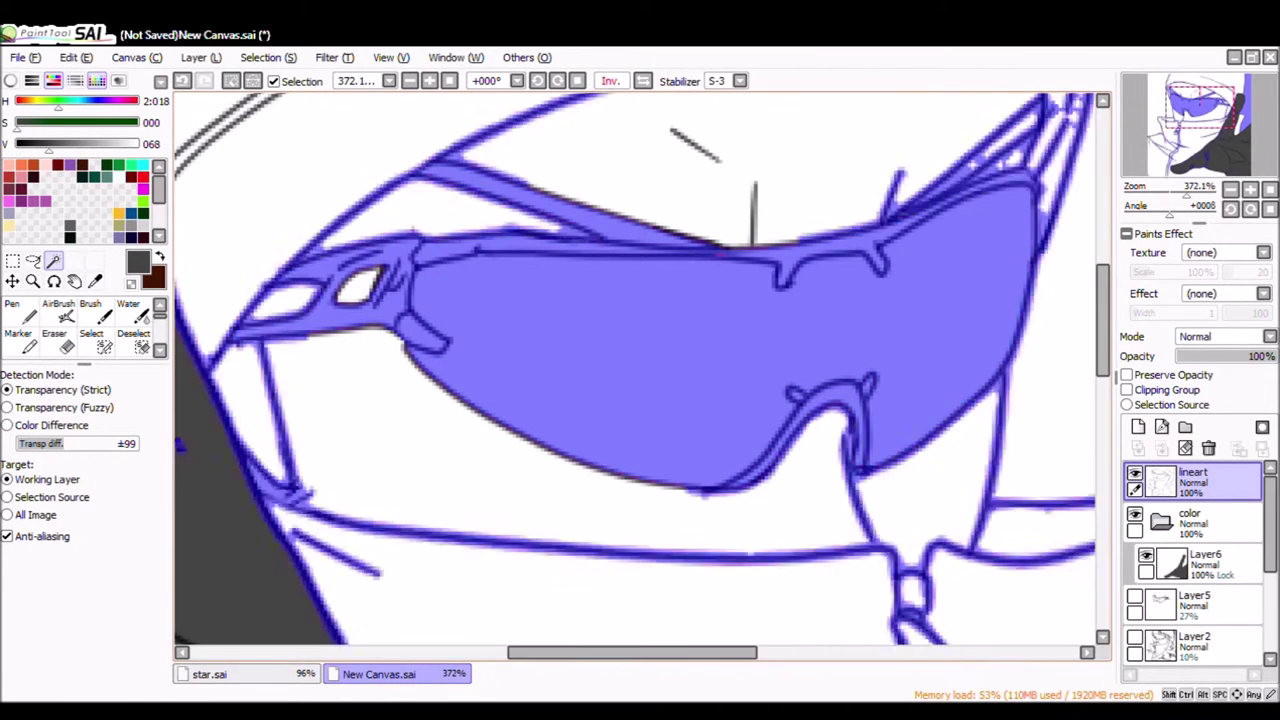
# Try to extend the selection over the collar, zipper and jacket, filling in the gaps the wand missed.
pyautogui.press('s')
pyautogui.press('w')
pyautogui.press('s')
pyautogui.press('w')
pyautogui.scroll(-4, 945, 190)
pyautogui.click(640, 470)
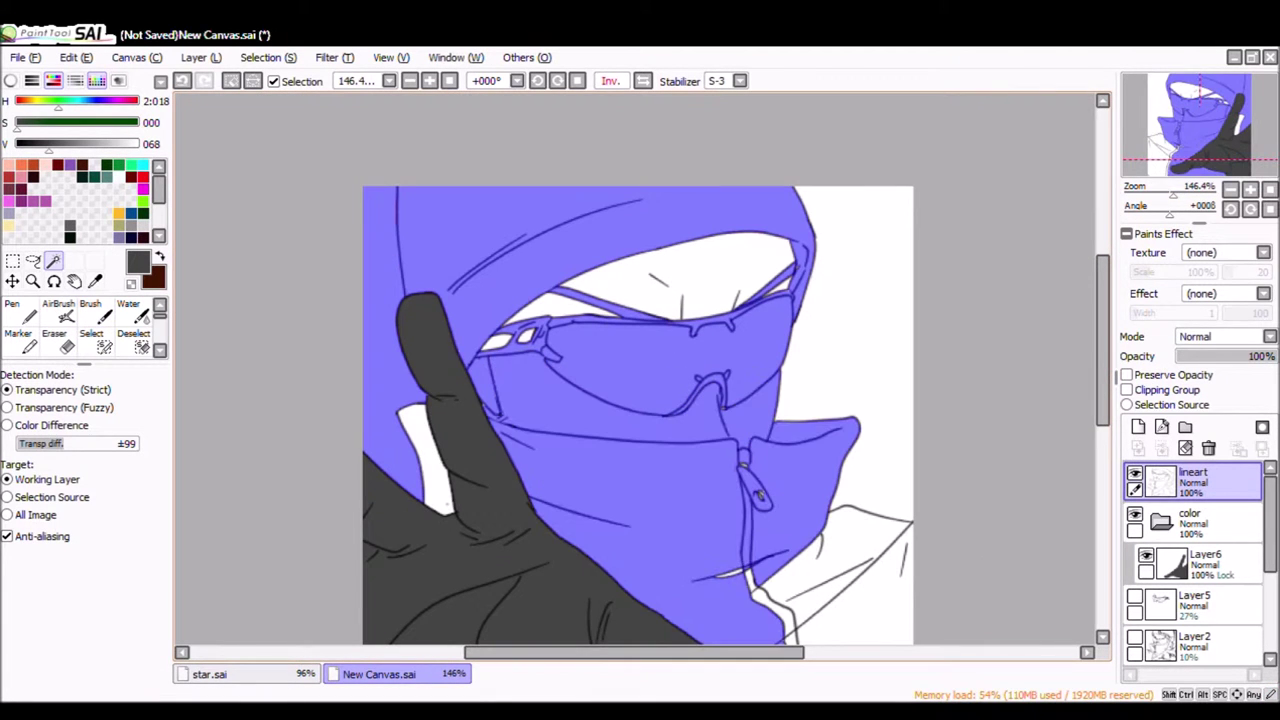
pyautogui.click(740, 580)
pyautogui.click(850, 570)
pyautogui.press('s')
pyautogui.scroll(-3, 797, 511)
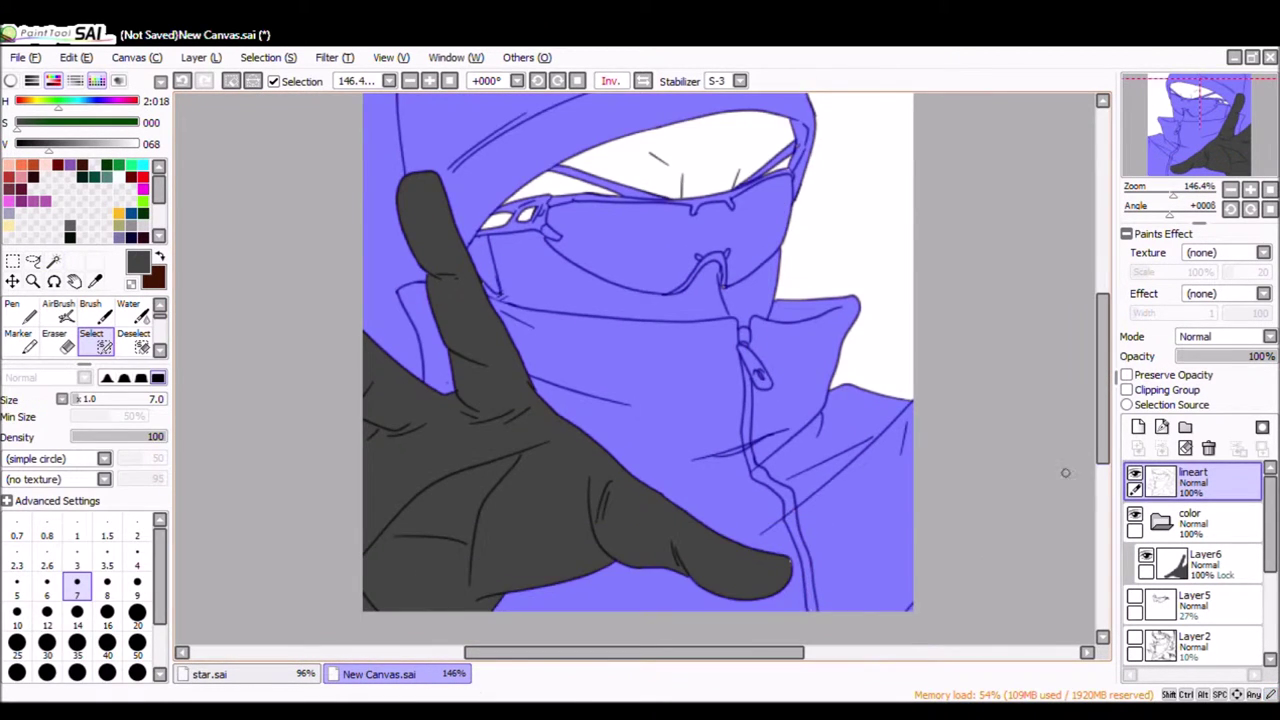
pyautogui.press('v')
# Lower the lineart layer's opacity to 42% and move it into the color folder above Layer6.
pyautogui.click(1200, 565)
pyautogui.scroll(4, 915, 566)
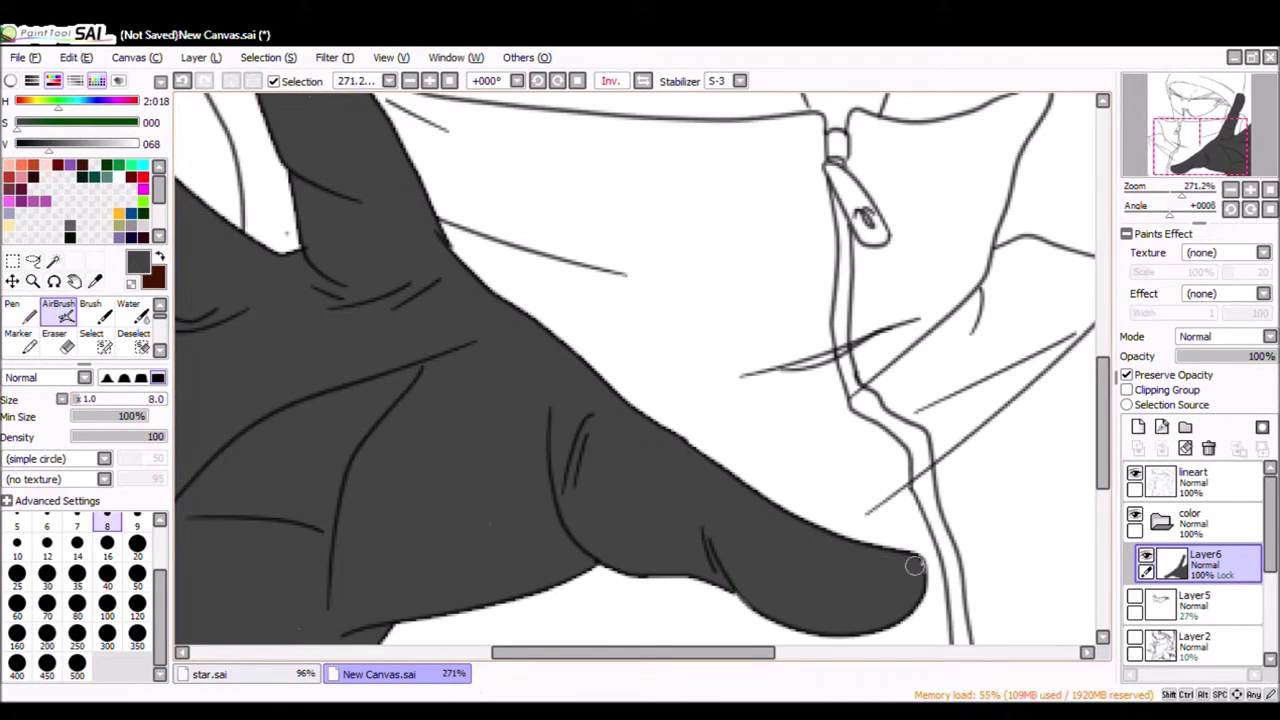
pyautogui.click(1127, 374)
pyautogui.click(1200, 482)
pyautogui.moveTo(1262, 356); pyautogui.dragTo(1218, 356)
pyautogui.moveTo(1200, 482); pyautogui.dragTo(1200, 545)
pyautogui.click(1200, 565)
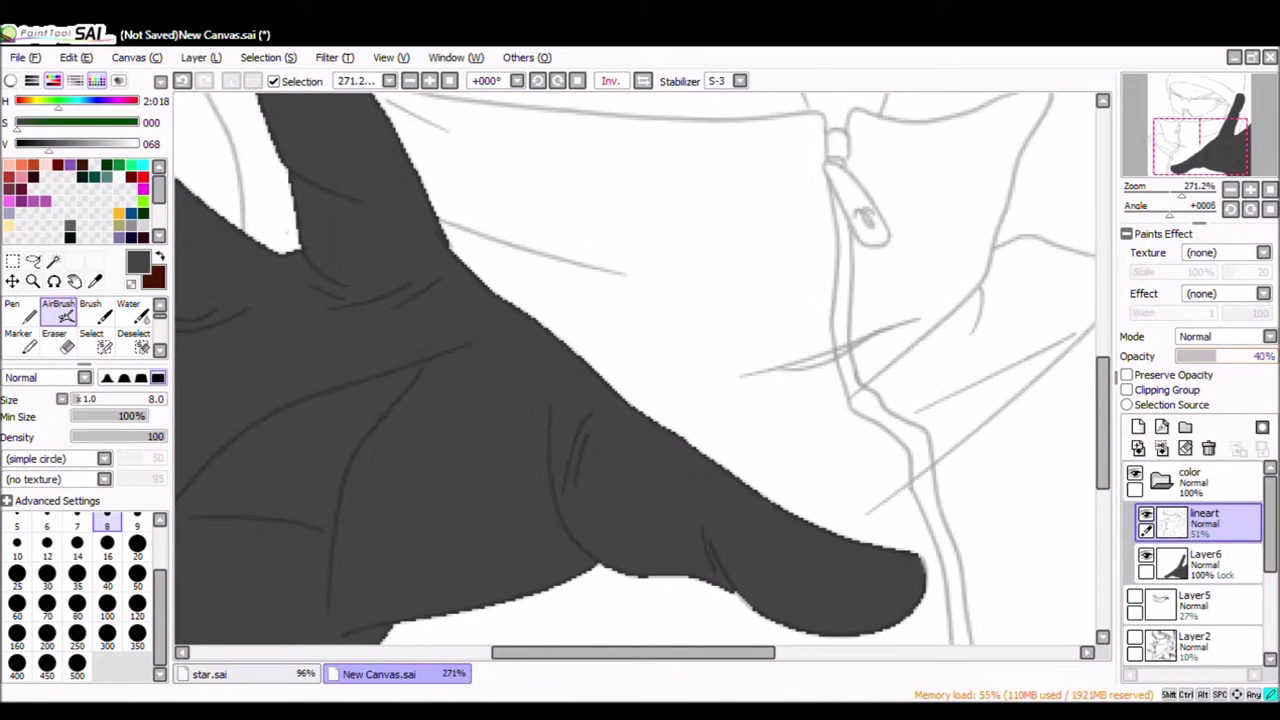
# Paint a tapered black outline along the sleeve's lower edge on Layer6 with a size 3 brush at 0% minimum size.
pyautogui.scroll(-3, 631, 322)
pyautogui.press('b')
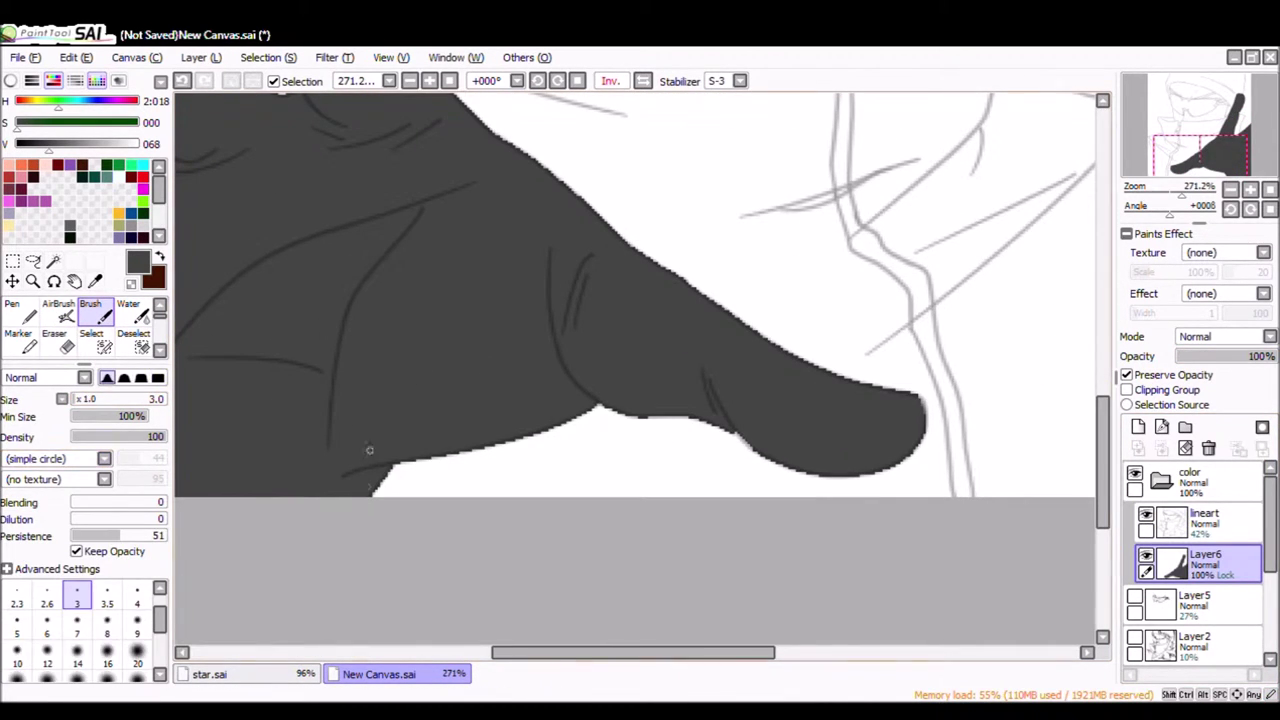
pyautogui.keyDown('alt'); pyautogui.click(342, 479); pyautogui.keyUp('alt')
pyautogui.click(74, 416)
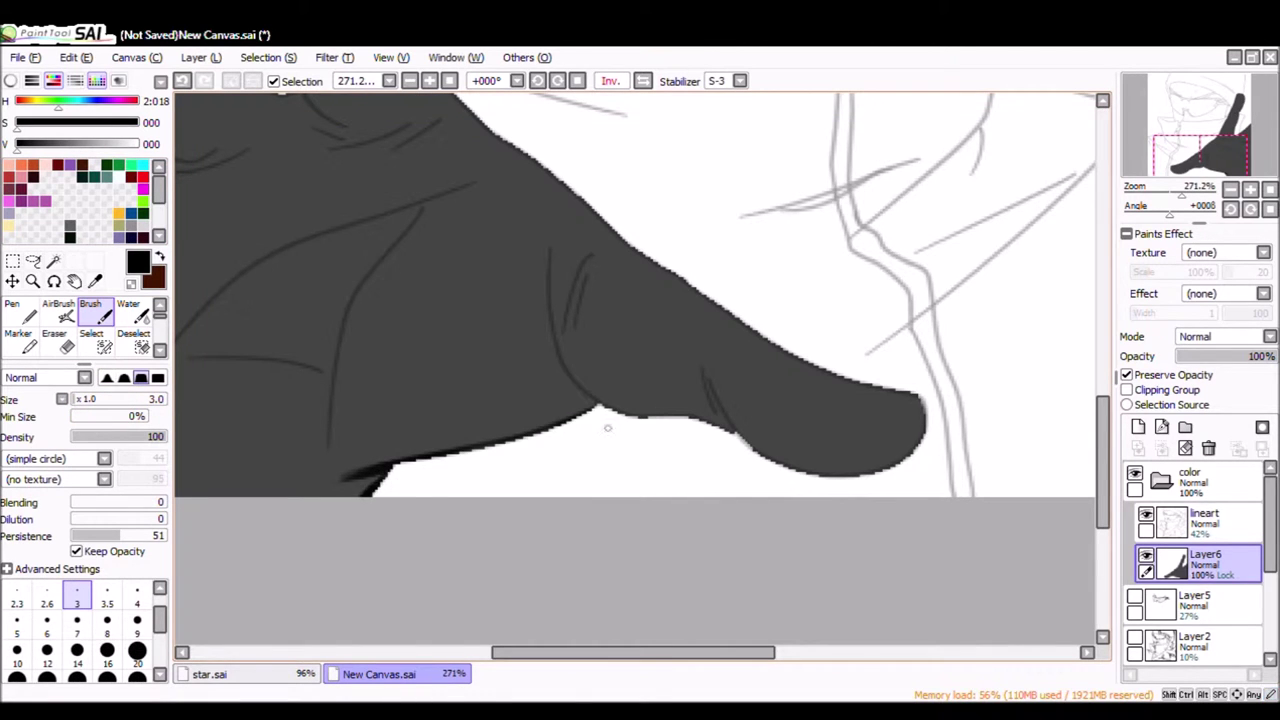
# Return the lineart above the color folder at 100% opacity and add a new layer inside the folder.
pyautogui.scroll(-5, 686, 381)
pyautogui.moveTo(1200, 520); pyautogui.dragTo(1200, 475)
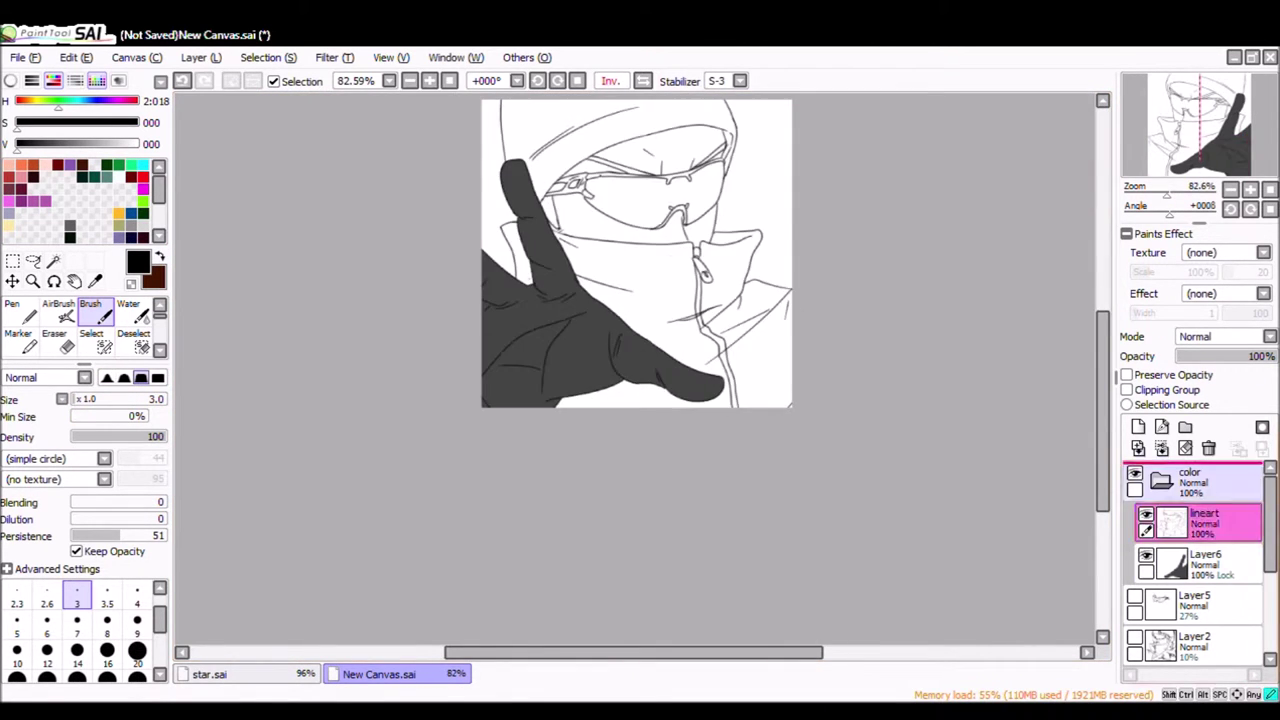
pyautogui.press('a')
pyautogui.moveTo(510, 360); pyautogui.dragTo(540, 405)
pyautogui.hotkey('ctrl', 'z')
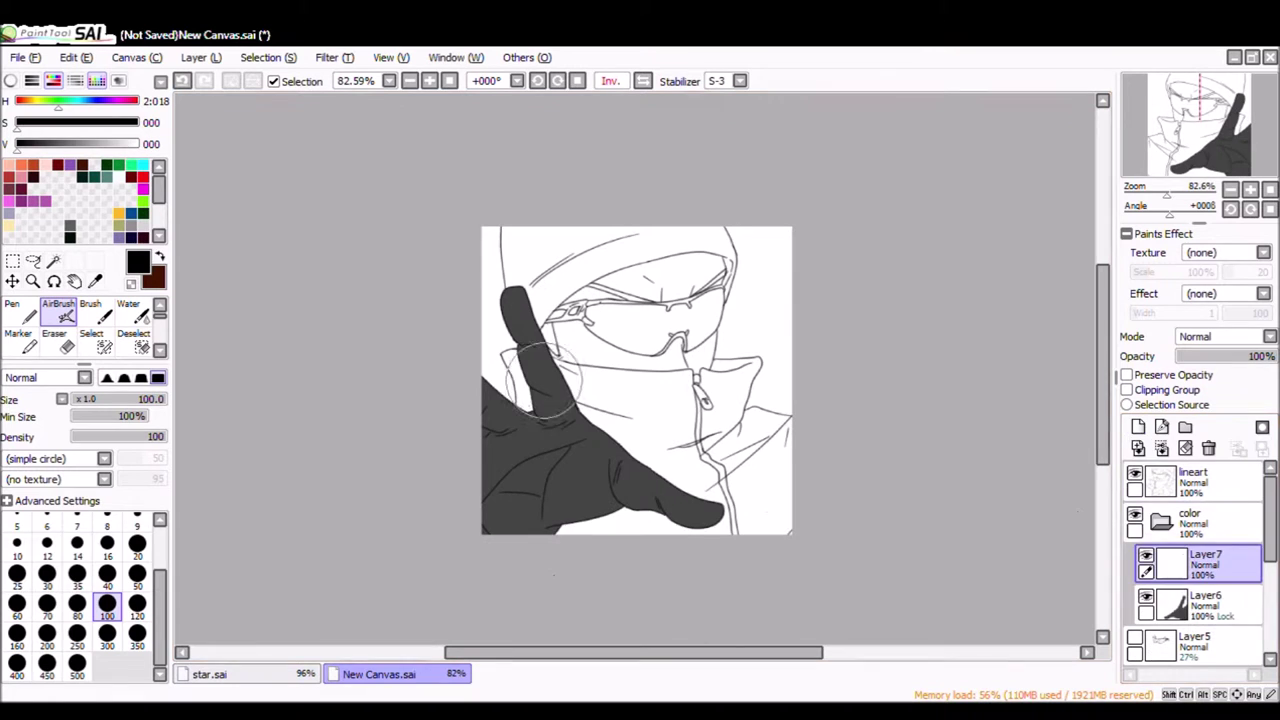
# Airbrush the jacket and collar bright green on the new layer beneath the hand and trim the paint to their outline.
pyautogui.moveTo(560, 400); pyautogui.dragTo(814, 457)
pyautogui.click(530, 320)
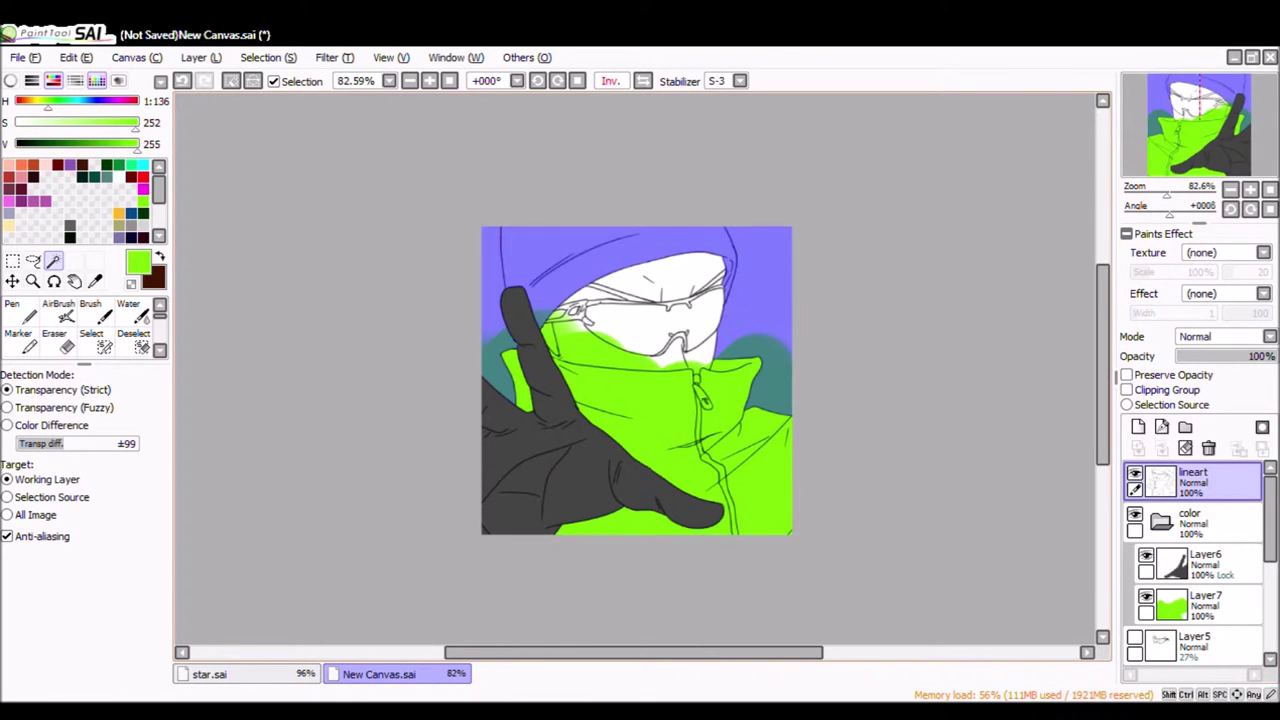
pyautogui.hotkey('ctrl', 'z')
pyautogui.hotkey('ctrl', 'z')
pyautogui.hotkey('ctrl', 'z')
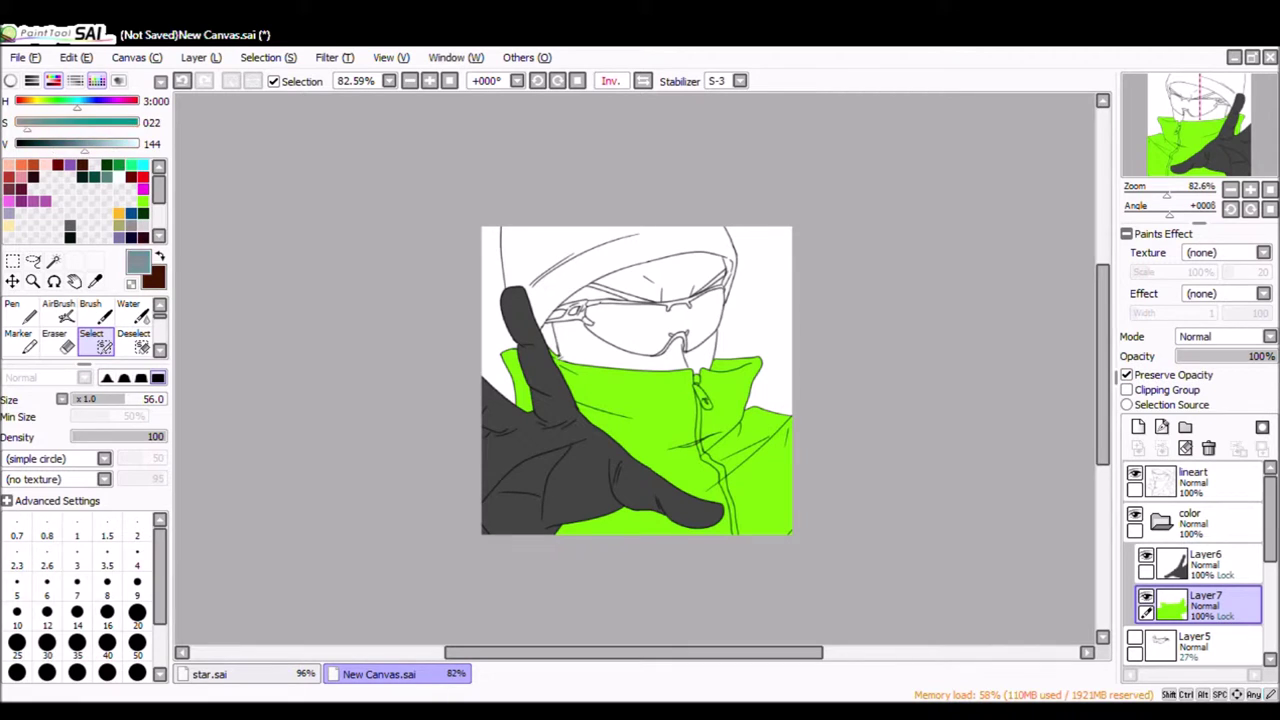
# Recolour the jacket and collar muted grey-teal on the opacity-preserved layer with the AirBrush at size 100.
pyautogui.click(58, 310)
pyautogui.moveTo(620, 400)
pyautogui.mouseDown()
pyautogui.moveTo(760, 480)
pyautogui.moveTo(770, 500)
pyautogui.mouseUp()
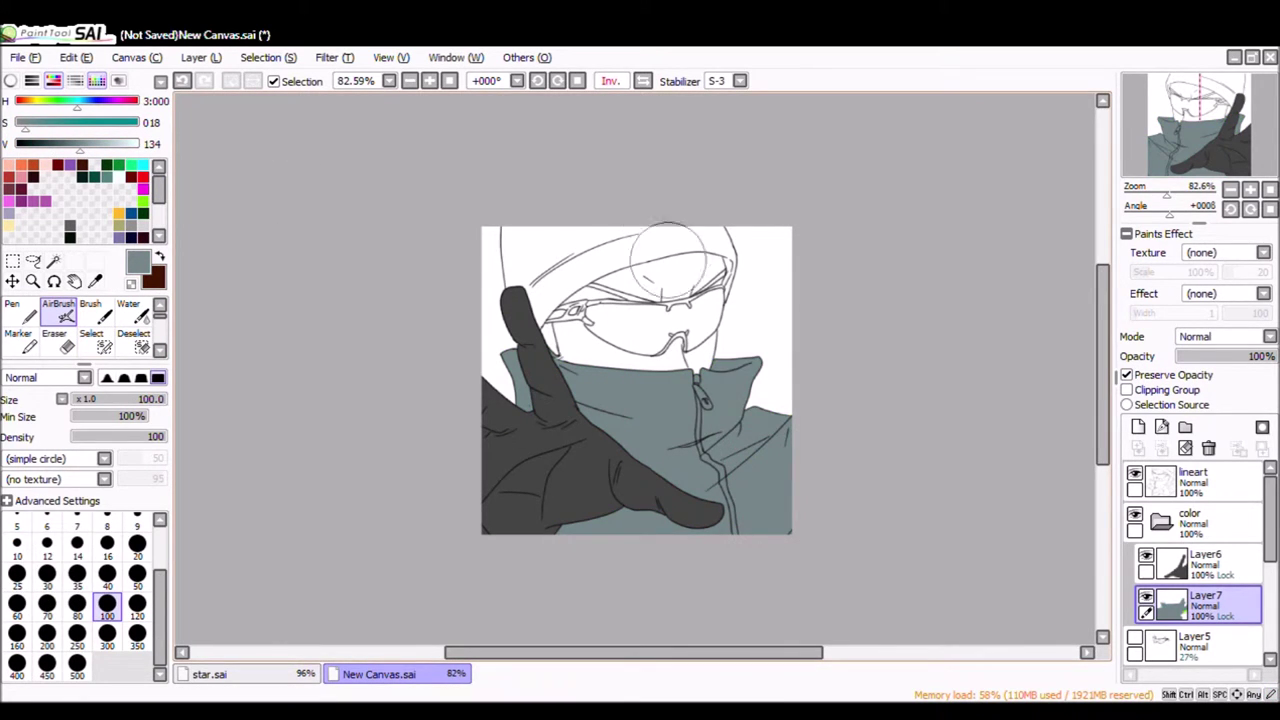
pyautogui.hotkey('alt', 'Tab')
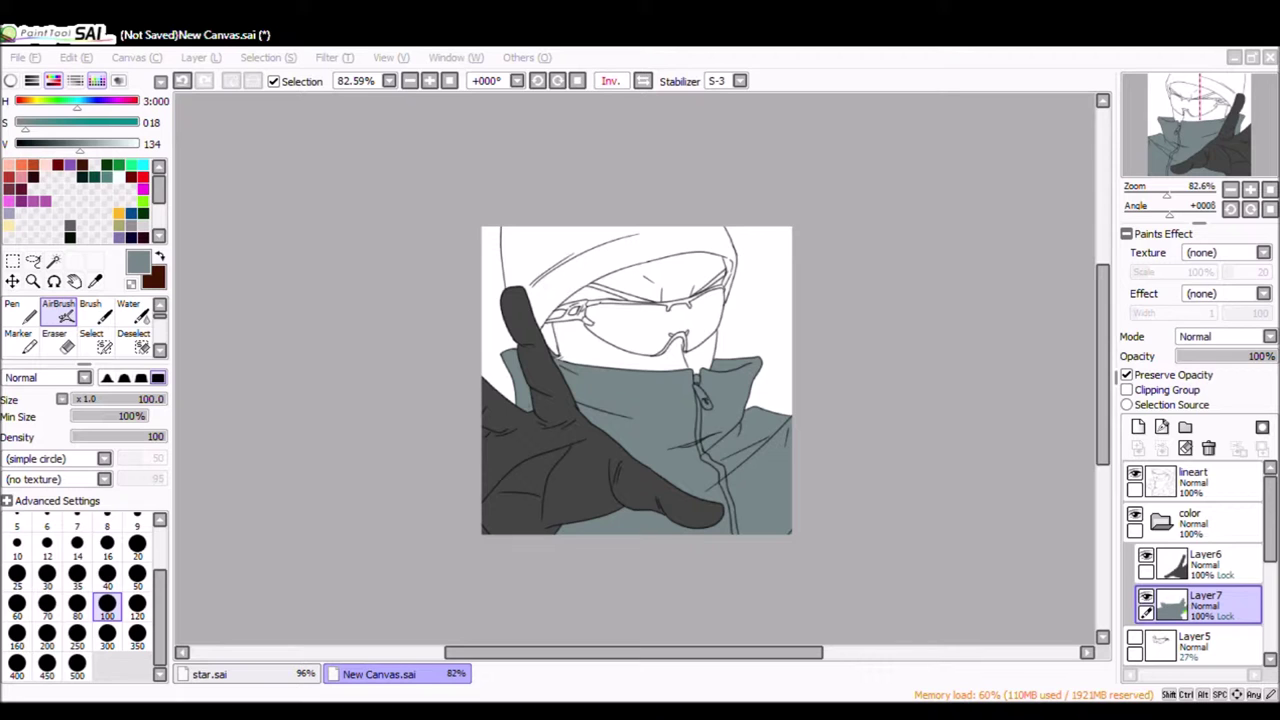
# Airbrush the face light pink on a layer named skin and trim the paint outside the face outline.
pyautogui.click(1195, 645)
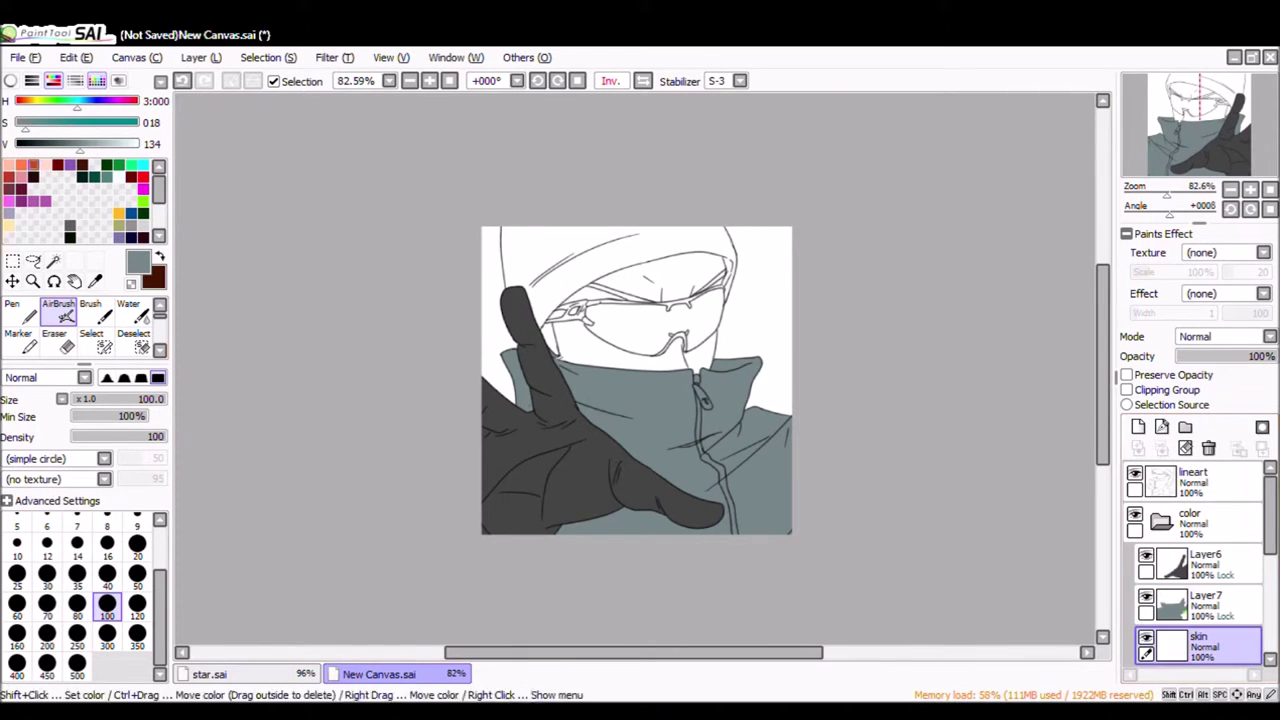
pyautogui.moveTo(600, 260); pyautogui.dragTo(675, 387)
pyautogui.press('w')
pyautogui.click(1195, 480)
pyautogui.click(770, 300)
pyautogui.click(620, 245)
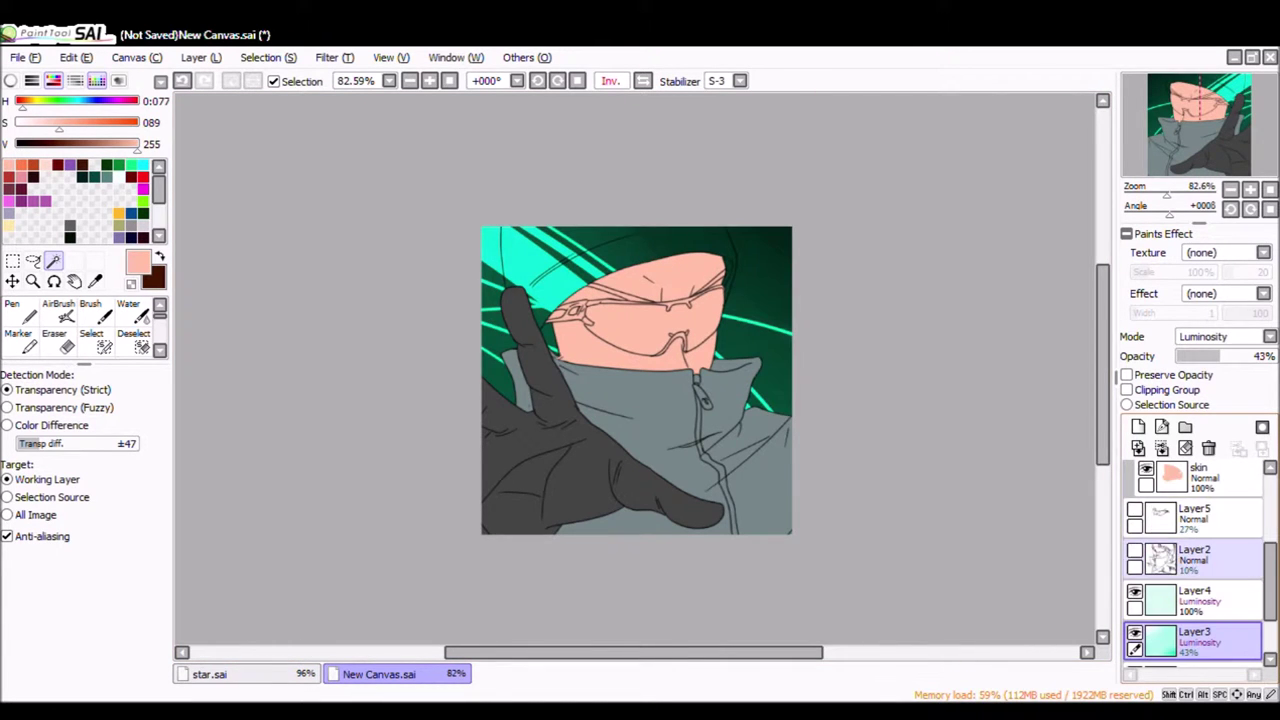
# Letter "INFERN" across the cap's band in dark teal with the Line tool at size 7 on a linework layer in the color folder.
pyautogui.scroll(-3, 1195, 560)
pyautogui.click(1195, 528)
pyautogui.scroll(5, 640, 330)
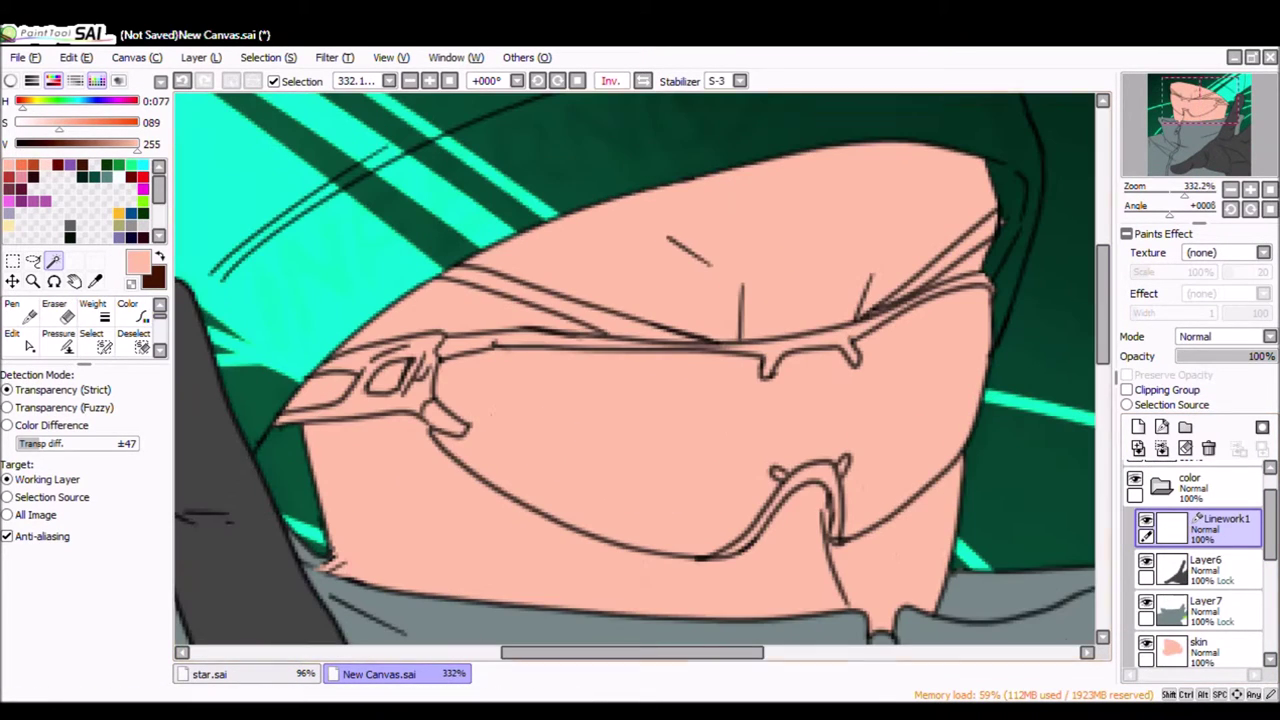
pyautogui.click(58, 313)
pyautogui.click(95, 176)
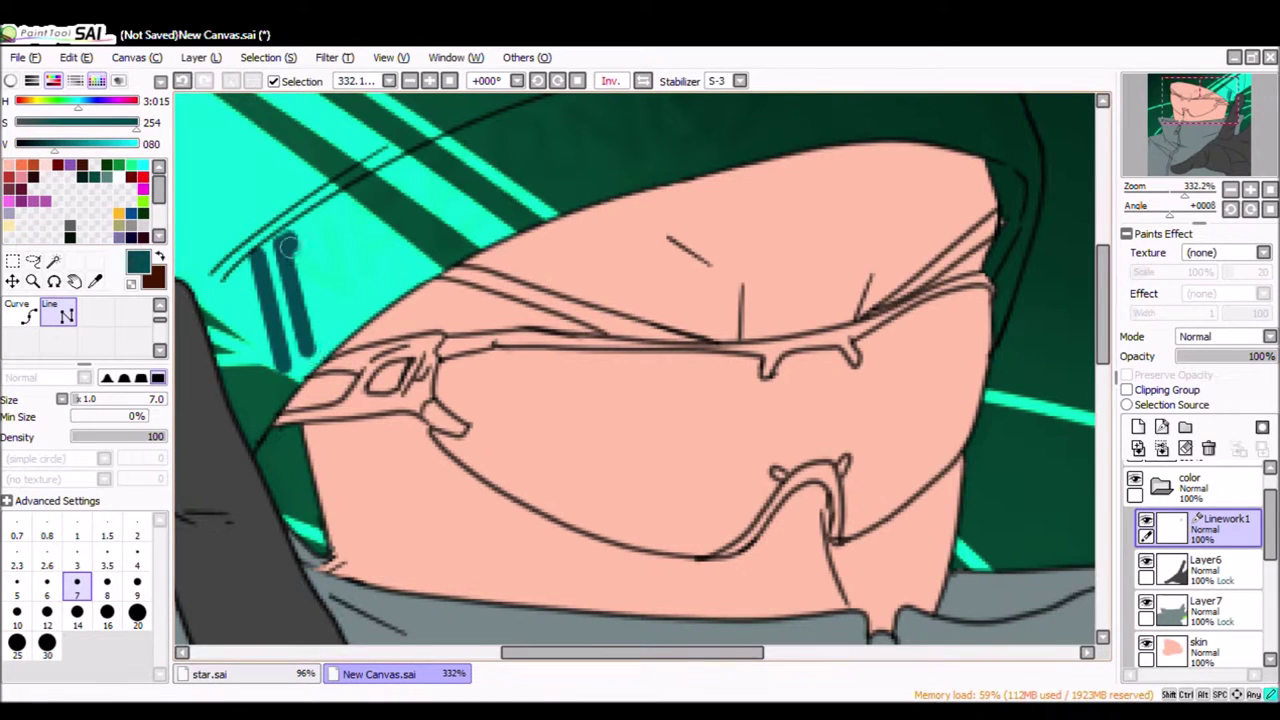
pyautogui.moveTo(288, 245); pyautogui.dragTo(369, 298)
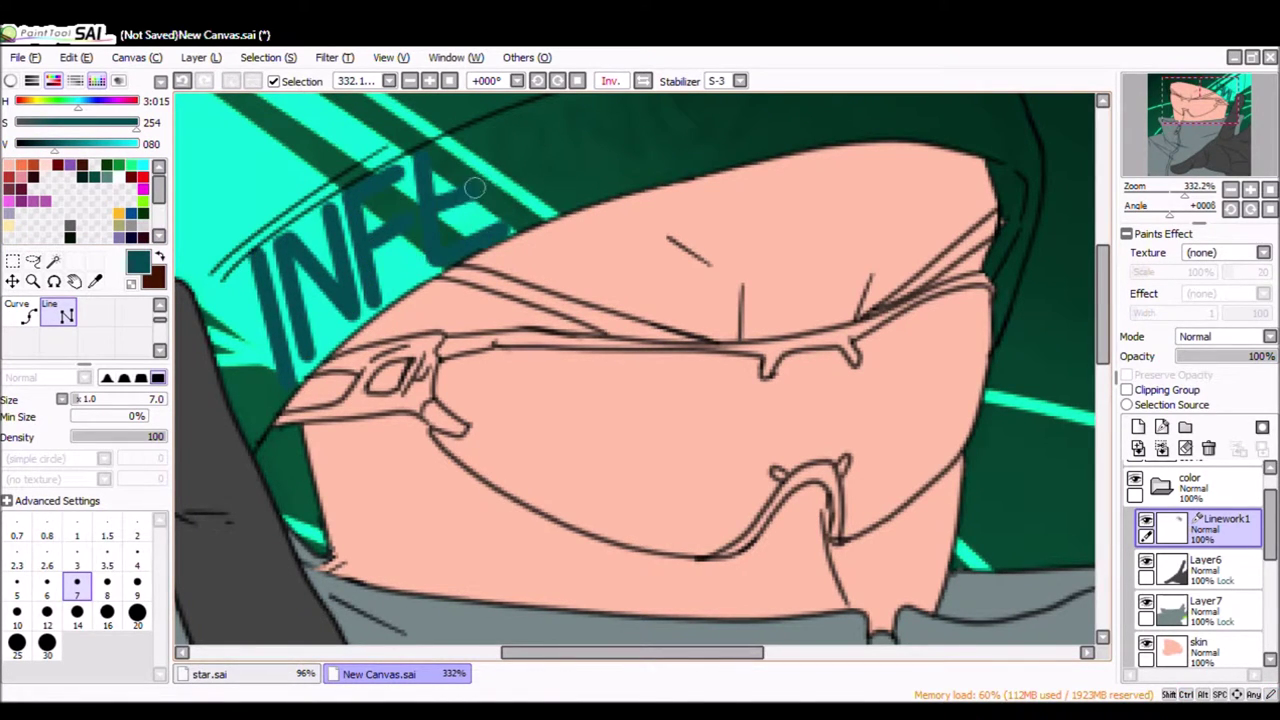
pyautogui.scroll(2, 1038, 325)
pyautogui.moveTo(505, 198); pyautogui.dragTo(514, 282)
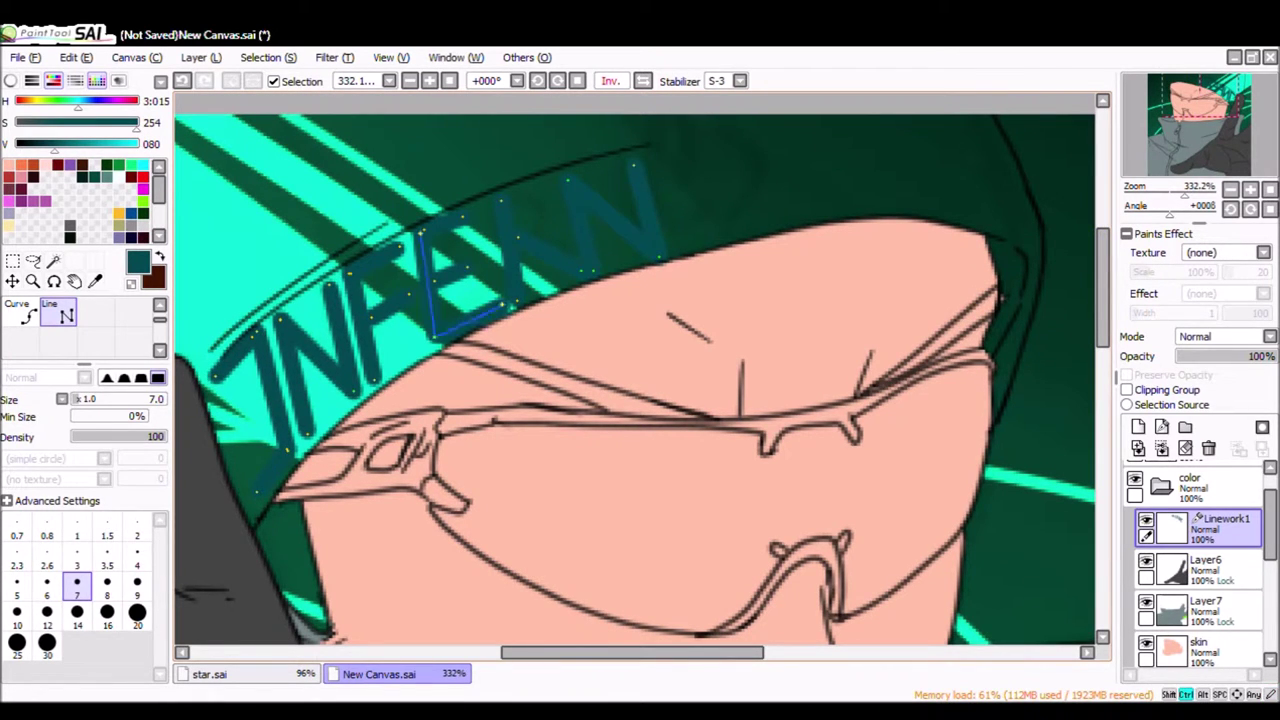
# Add the rounded bowl of the R to the cap lettering with the Curve tool.
pyautogui.press('Return')
pyautogui.click(29, 315)
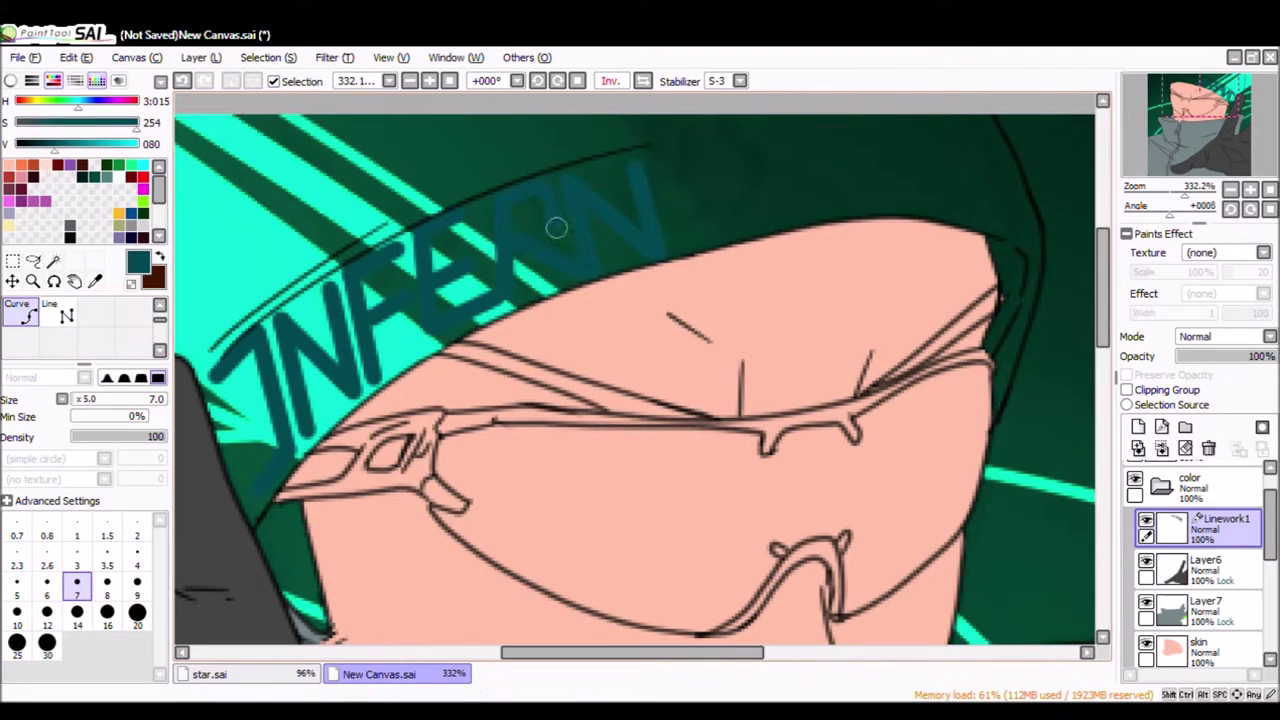
pyautogui.press('Return')
# Hide the green striped background and adjust the pressure of the lettering's control points to taper its strokes.
pyautogui.click(58, 310)
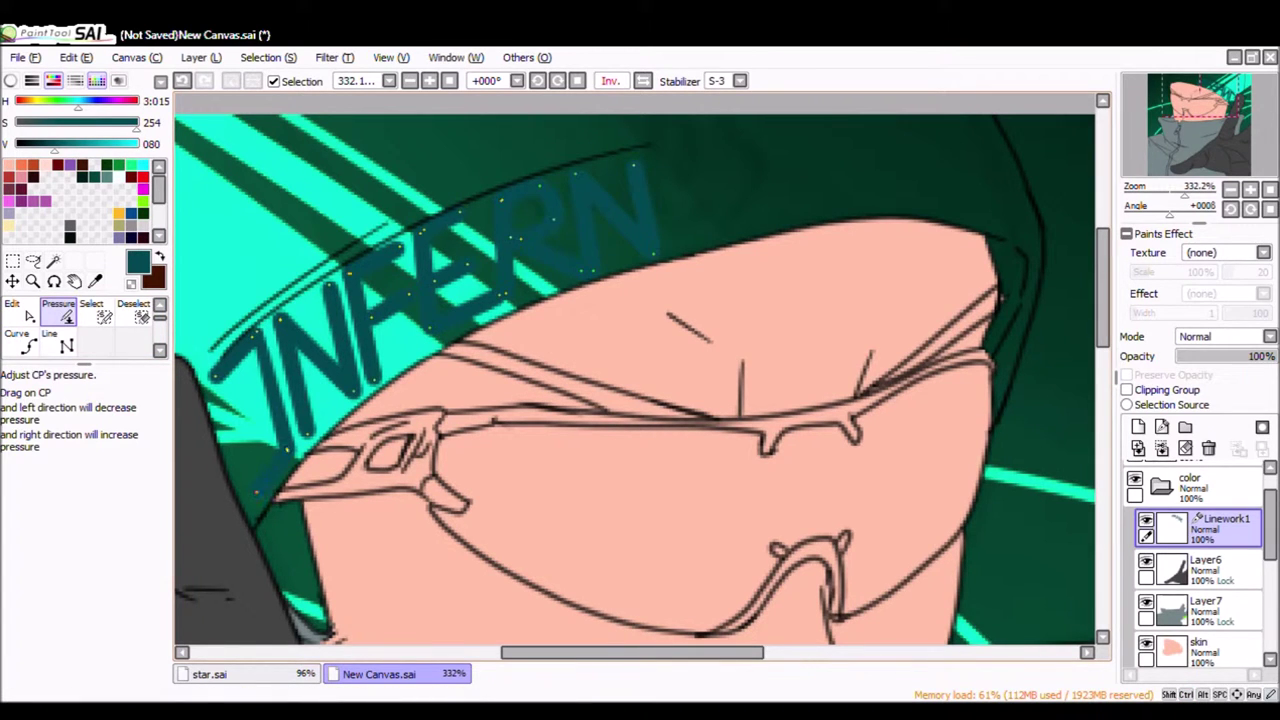
pyautogui.click(1146, 478)
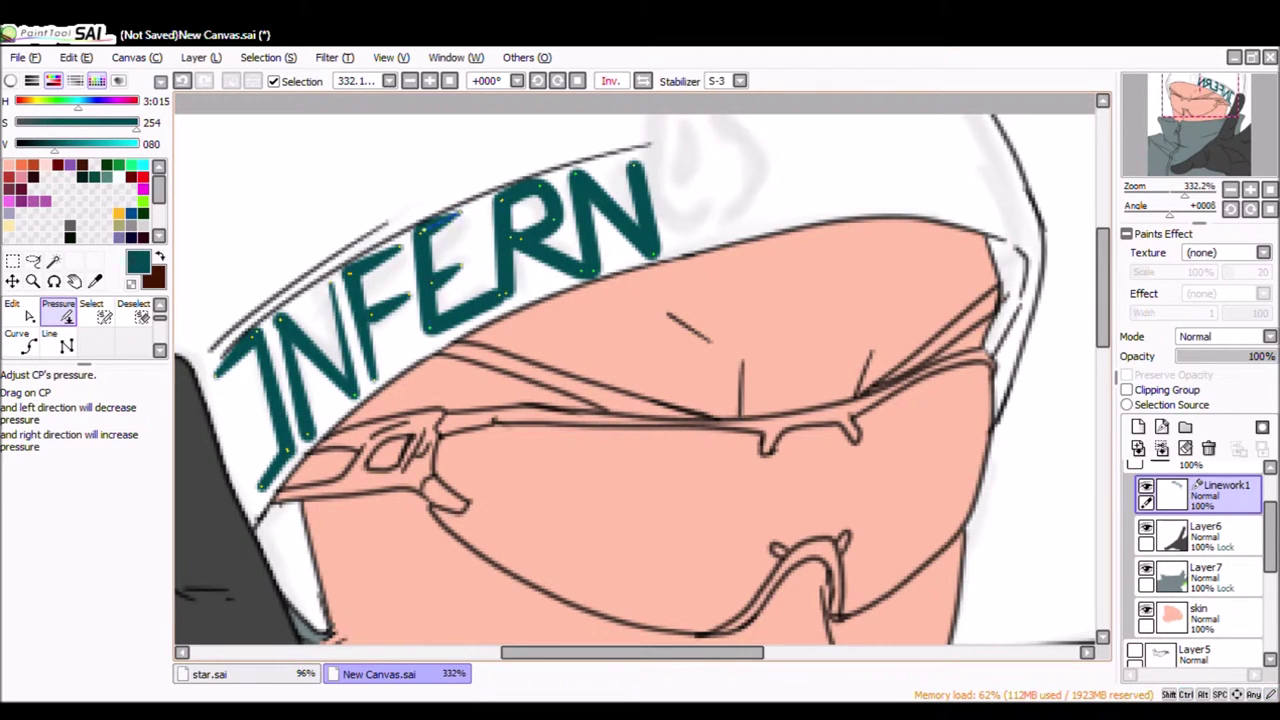
pyautogui.moveTo(550, 270); pyautogui.dragTo(510, 272)
pyautogui.moveTo(640, 150); pyautogui.dragTo(622, 150)
pyautogui.press('ctrl')
pyautogui.moveTo(272, 336); pyautogui.dragTo(310, 336)
pyautogui.moveTo(430, 290); pyautogui.dragTo(460, 290)
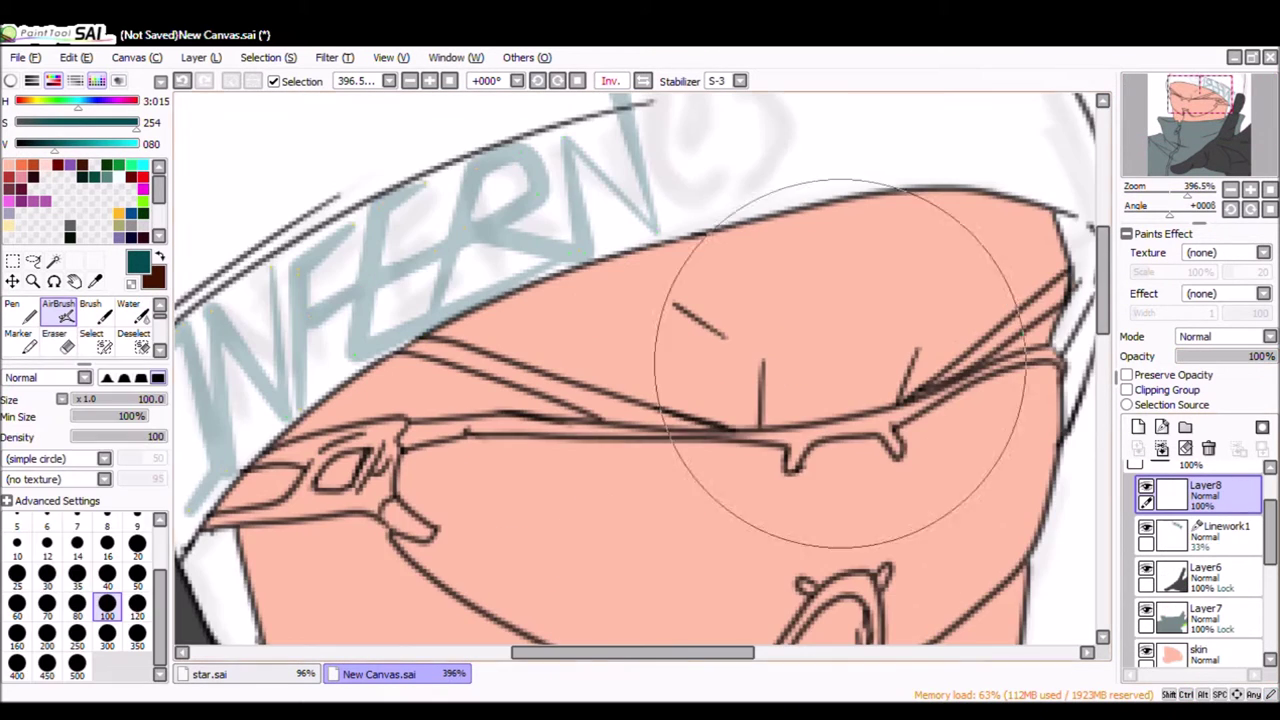
pyautogui.click(133, 340)
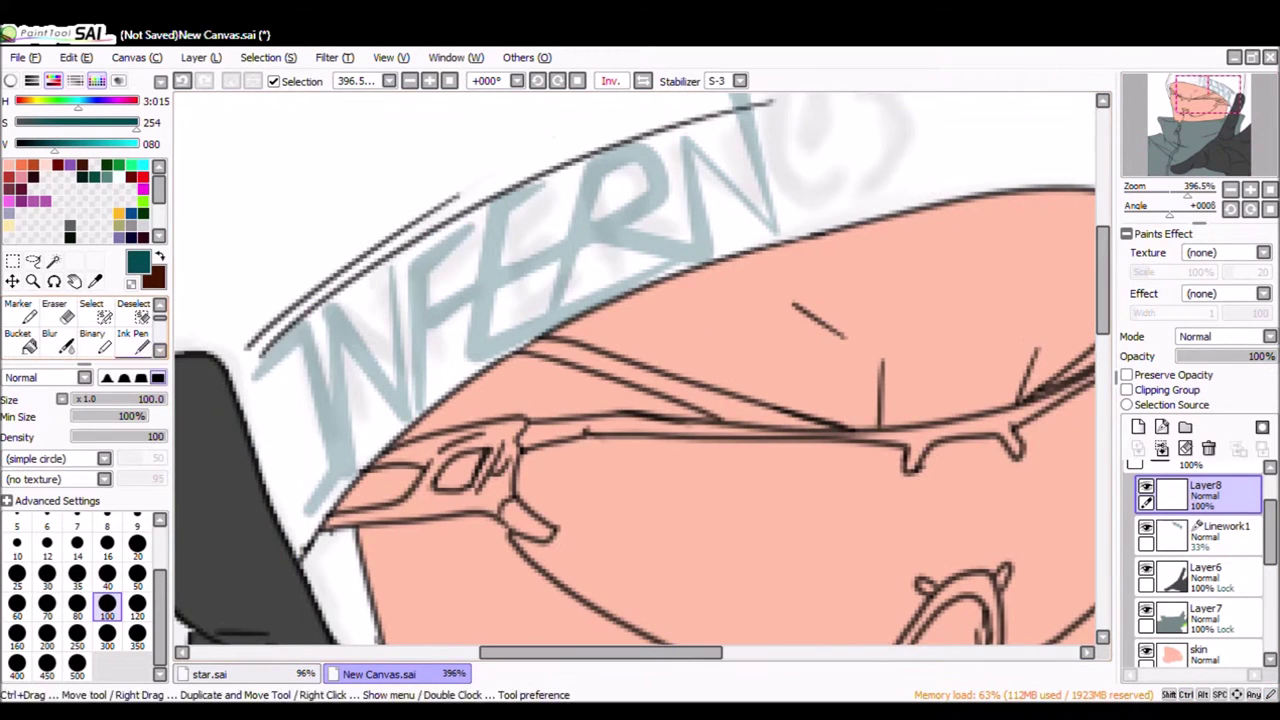
pyautogui.moveTo(340, 465); pyautogui.dragTo(275, 305)
pyautogui.hotkey('ctrl', 'z')
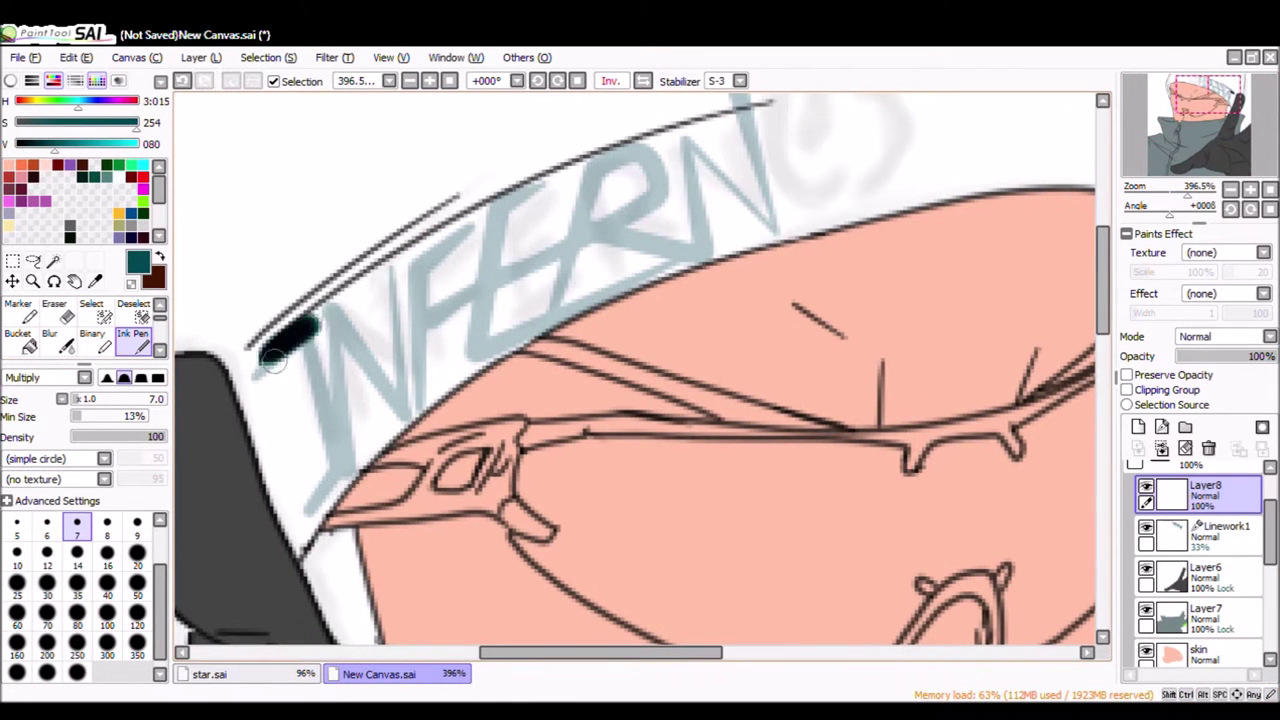
pyautogui.hotkey('ctrl', 'z')
# Airbrush the letters "INFERN" in dark teal over the faded linework guide on a new layer.
pyautogui.click(15, 310)
pyautogui.hotkey('ctrl', 'shift', 'n')
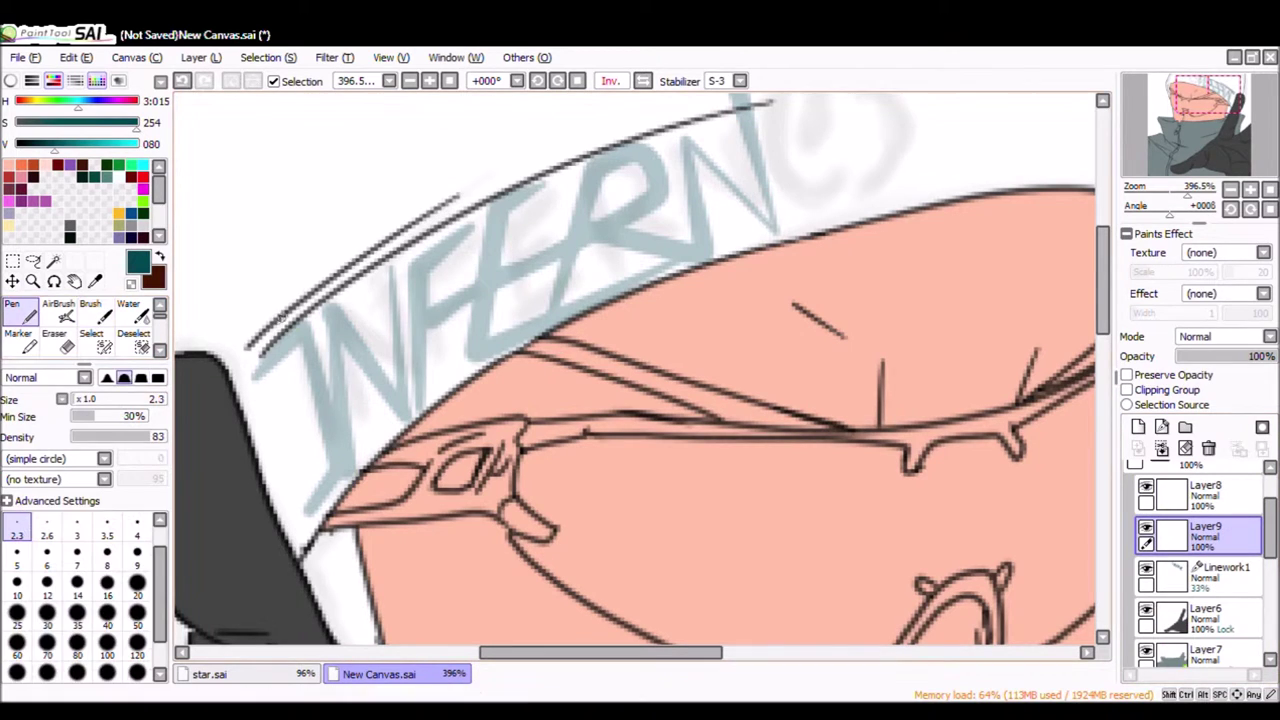
pyautogui.hotkey('ctrl', 'z')
pyautogui.click(58, 310)
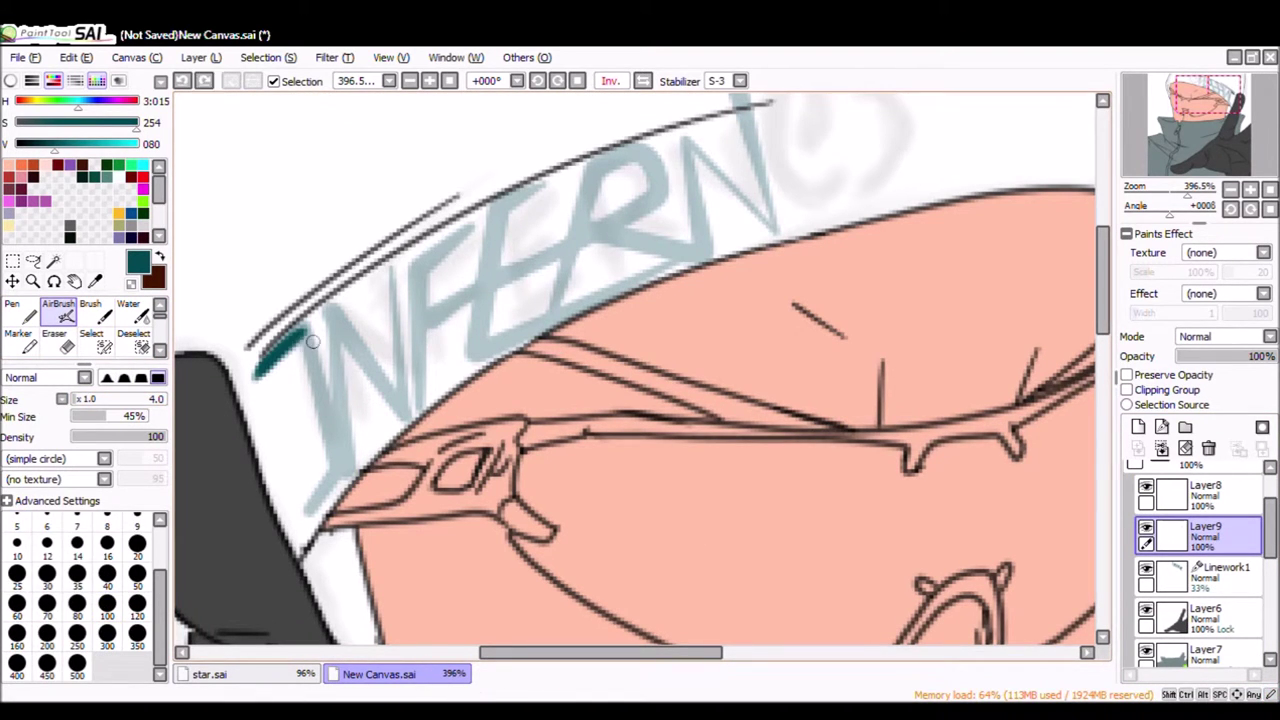
pyautogui.press('[')
pyautogui.press('[')
pyautogui.press('[')
pyautogui.press('[')
pyautogui.moveTo(332, 315)
pyautogui.mouseDown()
pyautogui.moveTo(308, 475)
pyautogui.moveTo(412, 412)
pyautogui.mouseUp()
pyautogui.moveTo(412, 418); pyautogui.dragTo(425, 245)
pyautogui.moveTo(470, 350); pyautogui.dragTo(520, 210)
pyautogui.moveTo(540, 330); pyautogui.dragTo(610, 190)
pyautogui.moveTo(620, 250); pyautogui.dragTo(700, 190)
# Paint a flame-like O with the AirBrush at size 6 to complete "INFERNO" and remove the linework guide layer.
pyautogui.press('h')
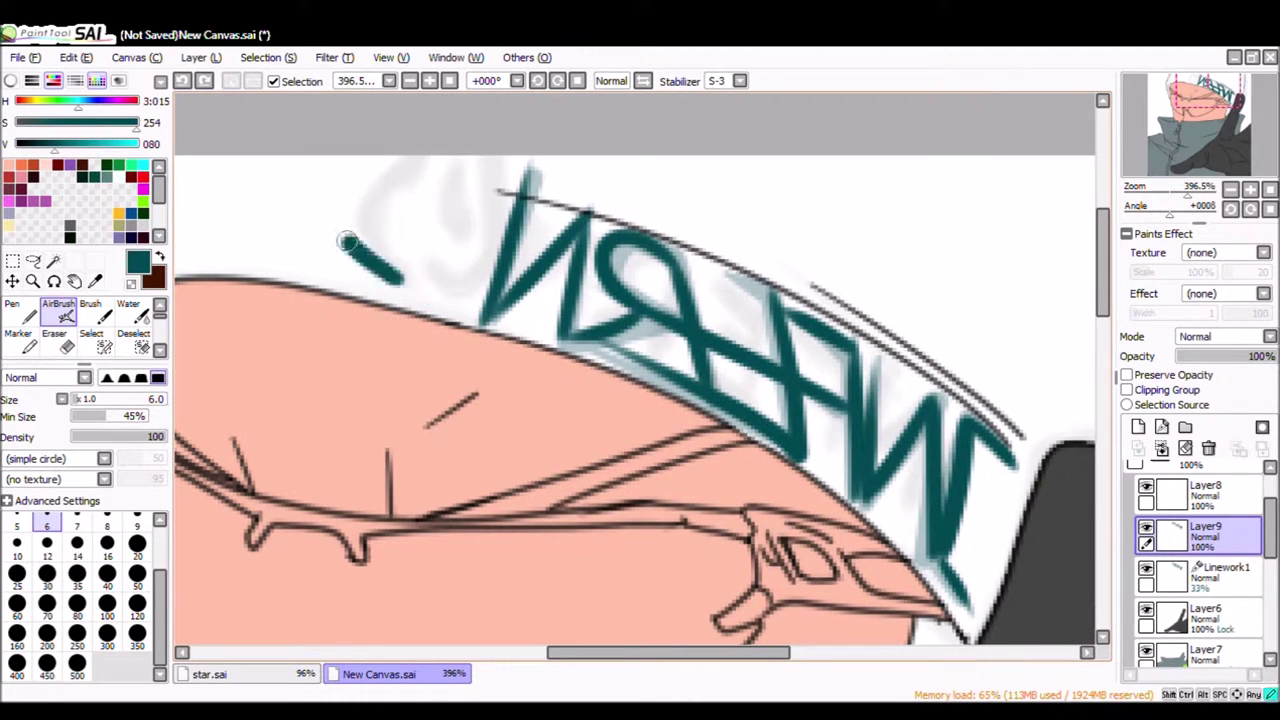
pyautogui.press('h')
pyautogui.hotkey('ctrl', '-')
pyautogui.hotkey('ctrl', '-')
pyautogui.scroll(1, 452, 393)
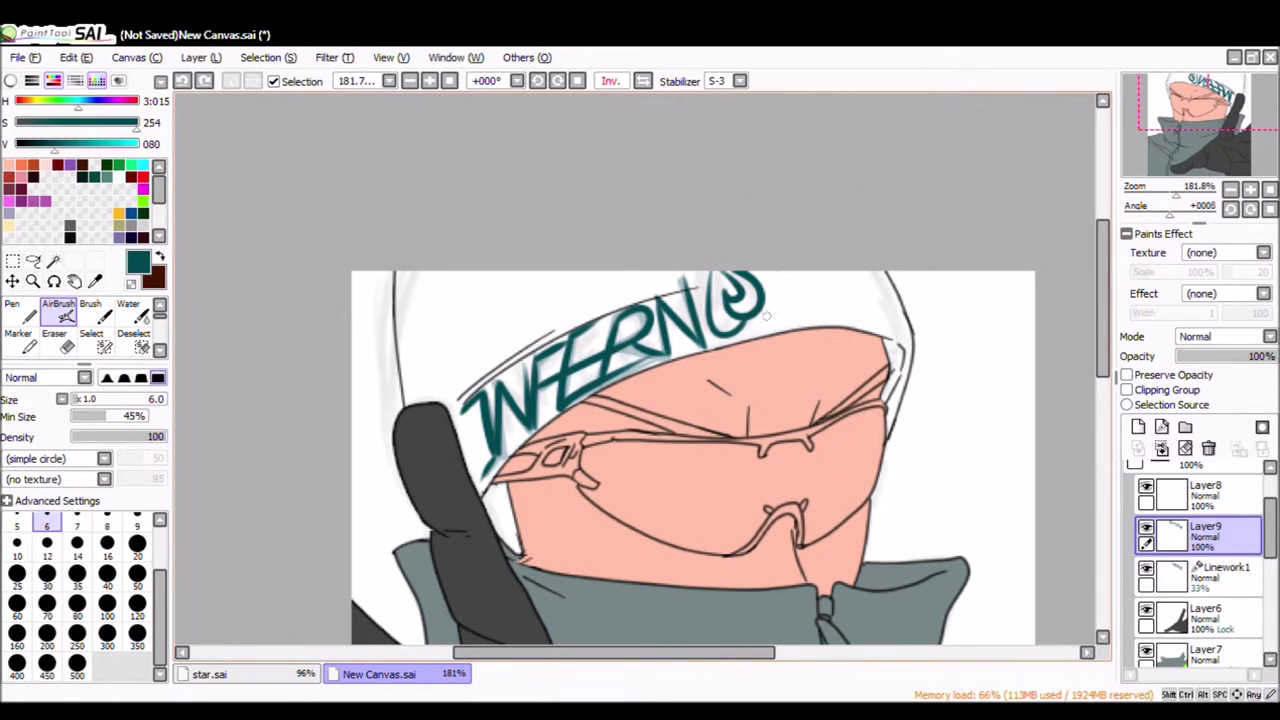
pyautogui.scroll(-3, 718, 244)
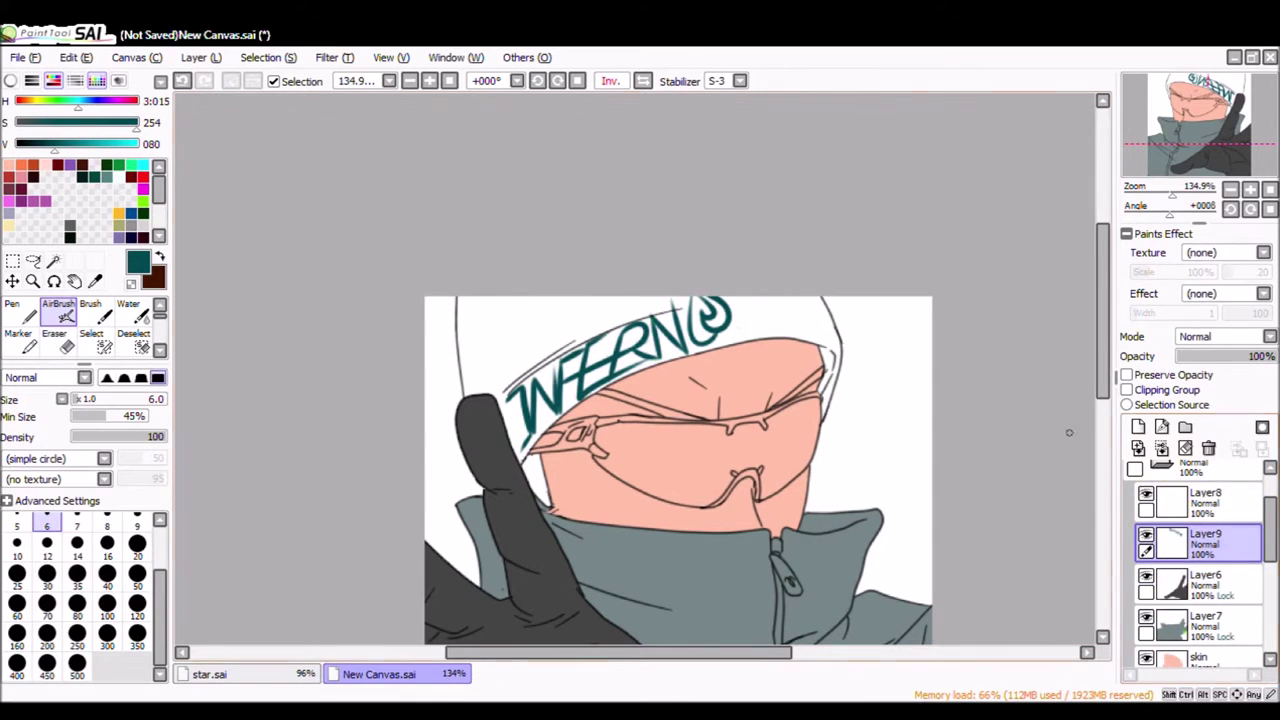
# Duplicate the lettering layer as a backup and try a free deform on the copy.
pyautogui.hotkey('ctrl', 'v')
pyautogui.hotkey('ctrl', 't')
pyautogui.moveTo(741, 297); pyautogui.dragTo(628, 315)
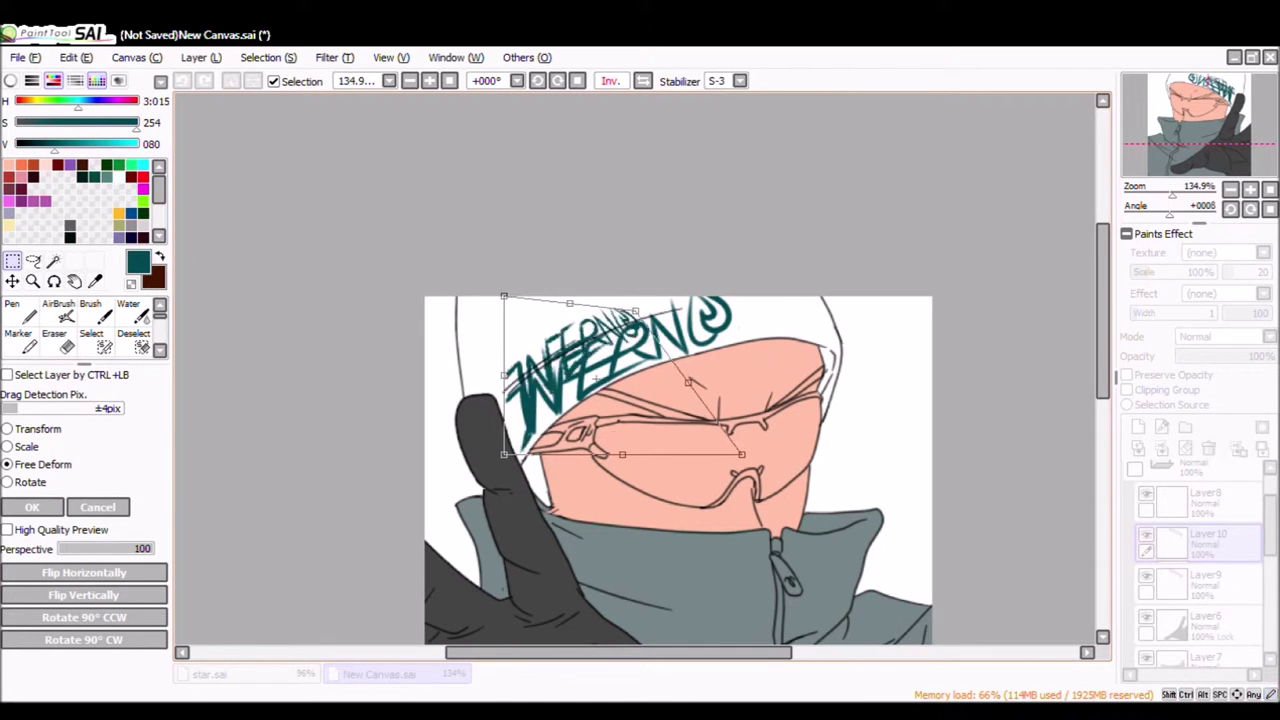
pyautogui.hotkey('ctrl', 'z')
# Free-deform the original "INFERNO" lettering into a smaller shape that follows the cap's band, with the backup copy hidden.
pyautogui.hotkey('ctrl', 't')
pyautogui.click(40, 464)
pyautogui.moveTo(504, 297); pyautogui.dragTo(429, 350)
pyautogui.moveTo(504, 454); pyautogui.dragTo(516, 433)
pyautogui.moveTo(741, 454); pyautogui.dragTo(670, 389)
pyautogui.moveTo(741, 297); pyautogui.dragTo(750, 289)
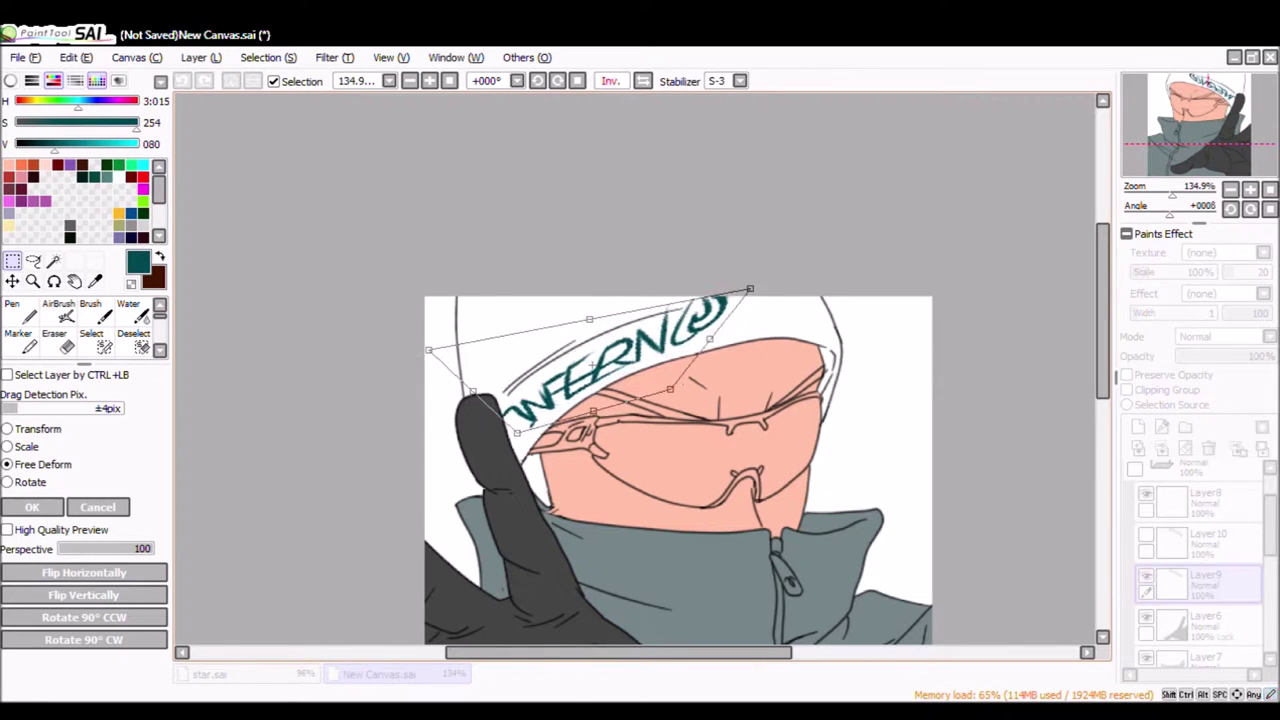
pyautogui.press('Escape')
pyautogui.hotkey('ctrl', 't')
pyautogui.press('Return')
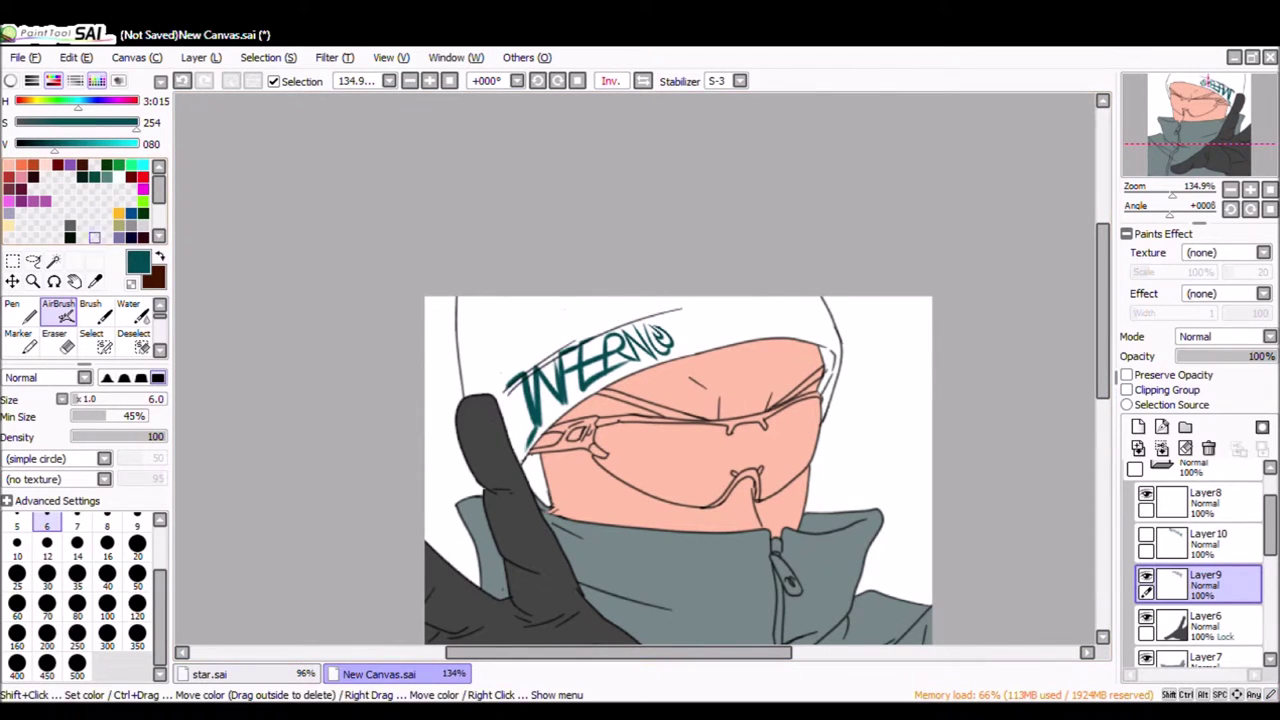
# Recolour the "INFERNO" lettering in dark to bright purple with preserved opacity and the AirBrush at size 49.
pyautogui.click(1126, 374)
pyautogui.moveTo(54, 143); pyautogui.dragTo(95, 143)
pyautogui.moveTo(510, 400); pyautogui.dragTo(670, 340)
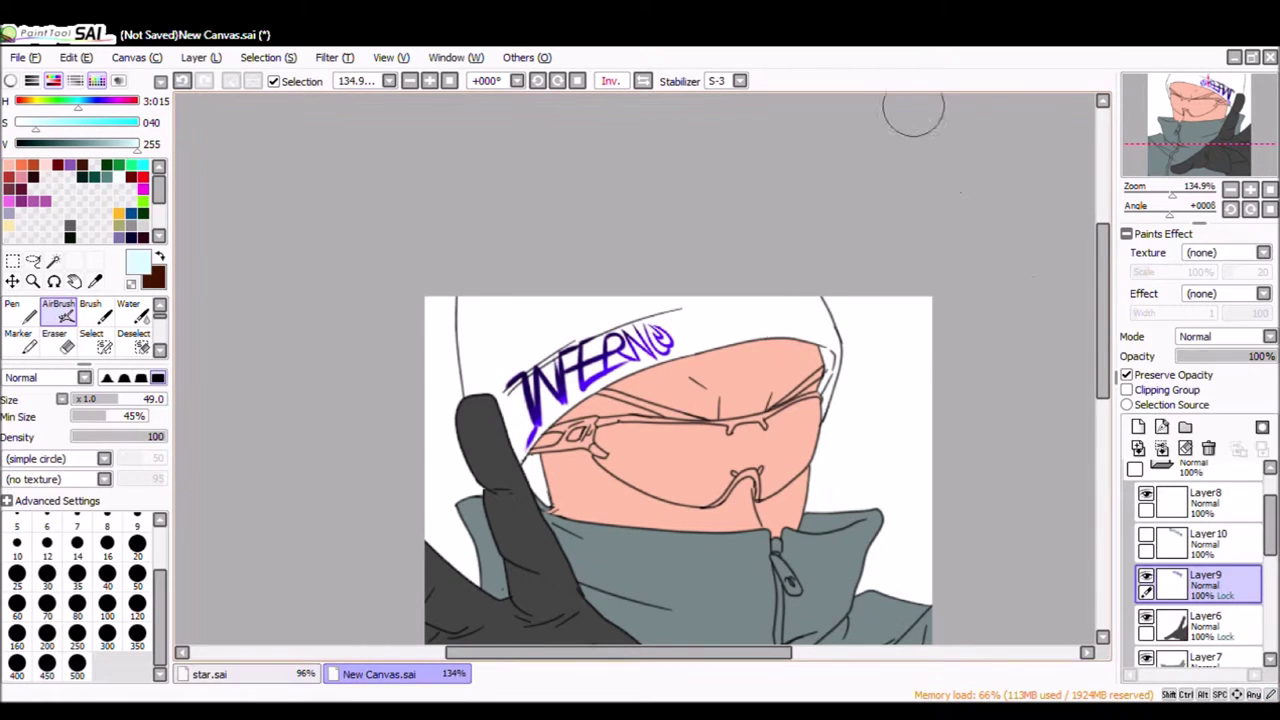
# Airbrush the sunglasses lenses golden yellow on a new layer and trim the paint outside their outline.
pyautogui.scroll(-3, 678, 470)
pyautogui.click(1205, 540)
pyautogui.hotkey('ctrl', 't')
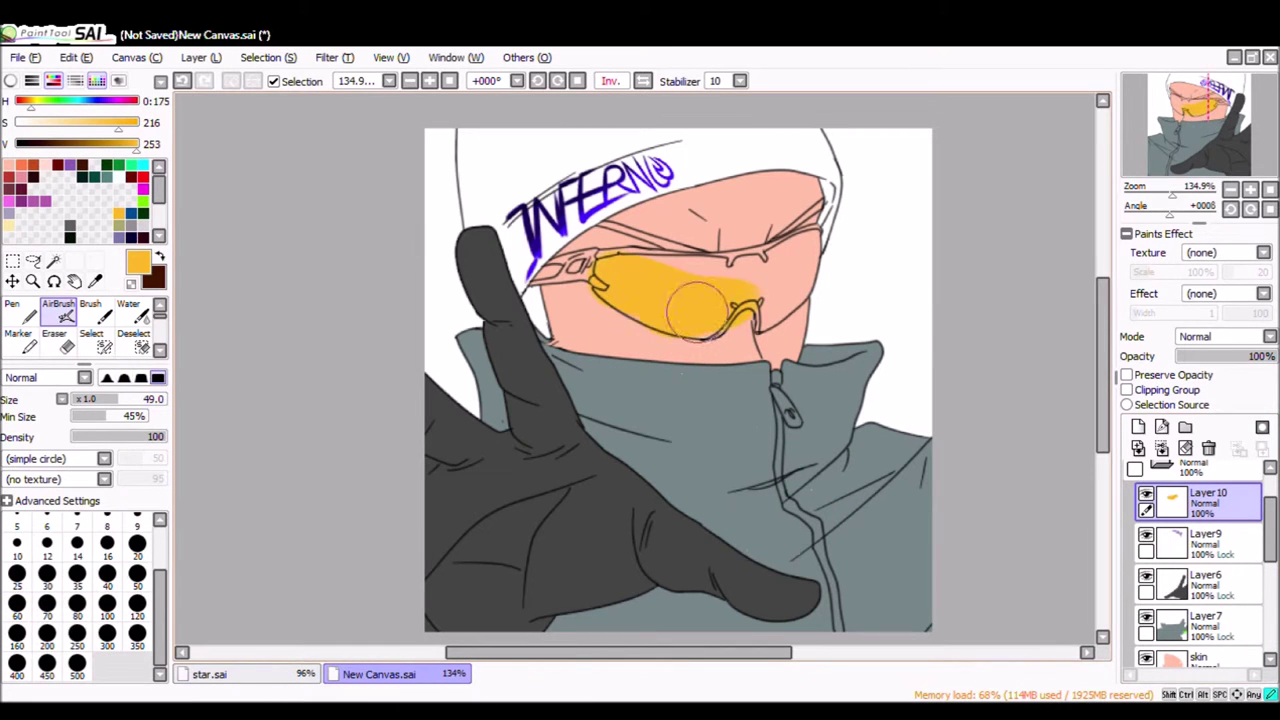
pyautogui.moveTo(697, 308); pyautogui.dragTo(761, 268)
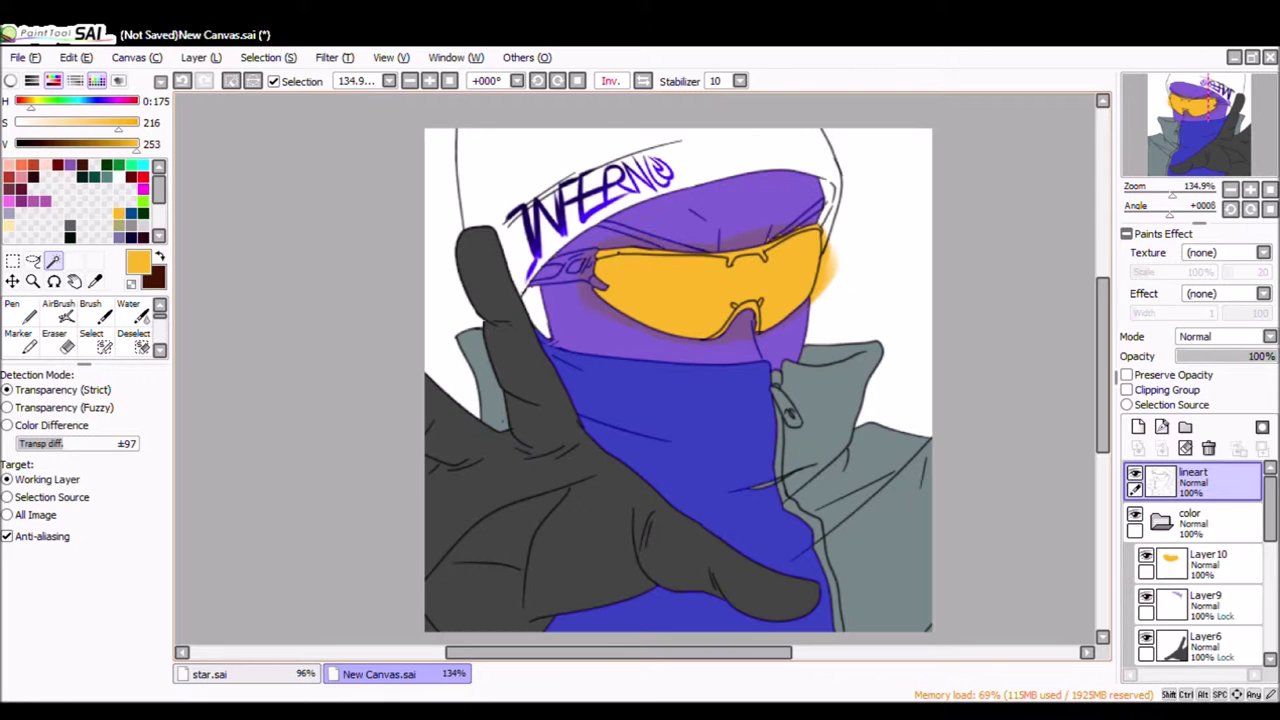
pyautogui.click(650, 150)
pyautogui.click(91, 340)
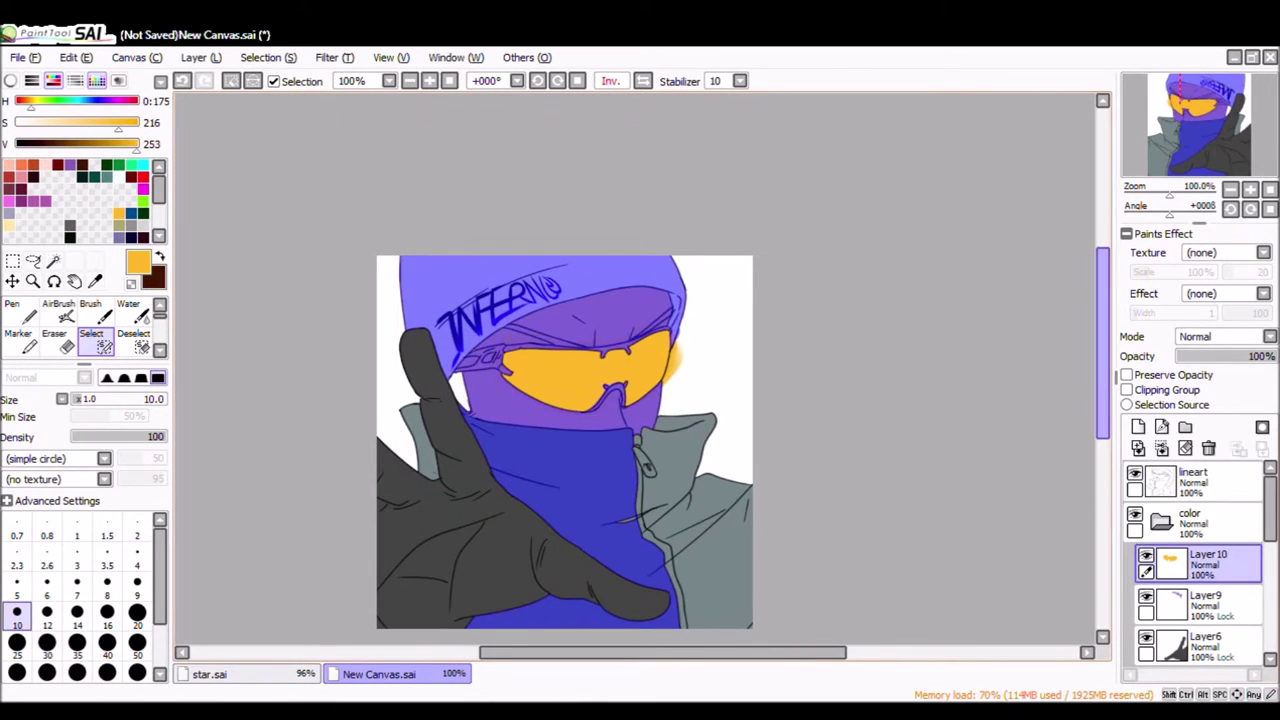
pyautogui.hotkey('ctrl', 'd')
# Paint cyan and green bands on the opacity-preserved lenses, then blur and hue-shift them into a green-to-yellow gradient.
pyautogui.press('v')
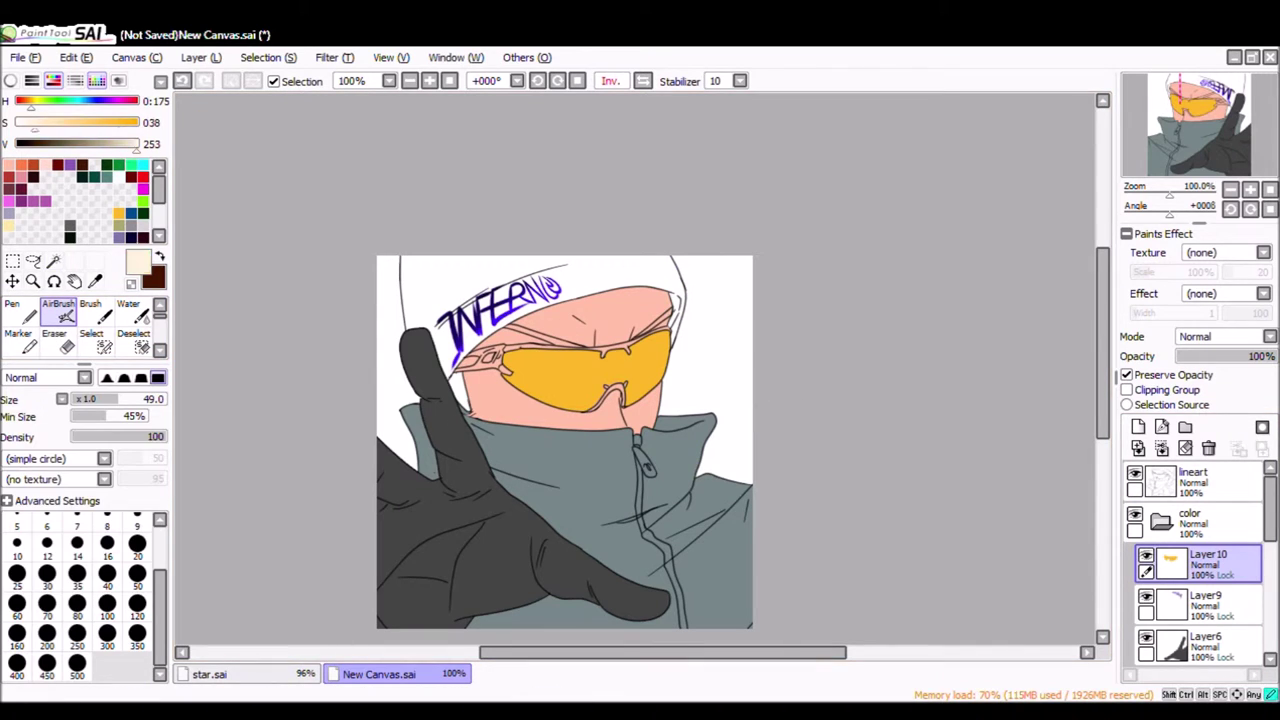
pyautogui.click(16, 521)
pyautogui.click(118, 165)
pyautogui.moveTo(662, 335); pyautogui.dragTo(634, 370)
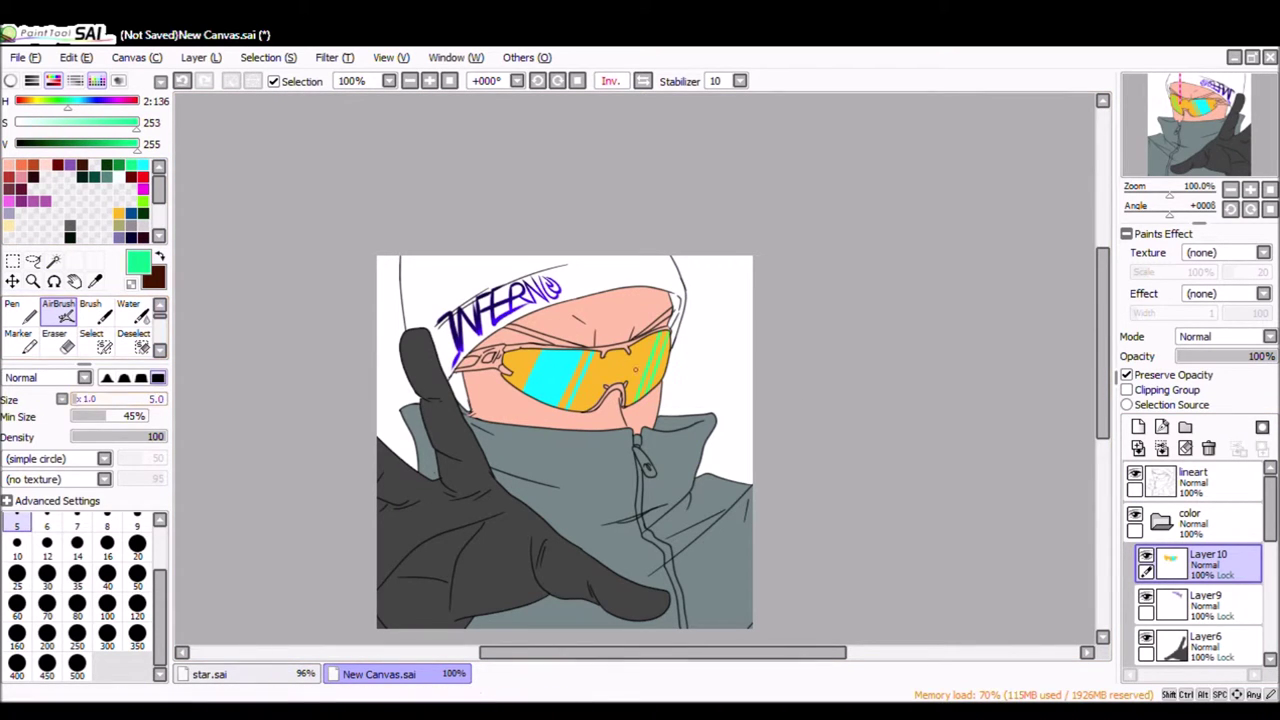
pyautogui.moveTo(497, 362); pyautogui.dragTo(530, 370)
pyautogui.click(16, 543)
pyautogui.click(118, 213)
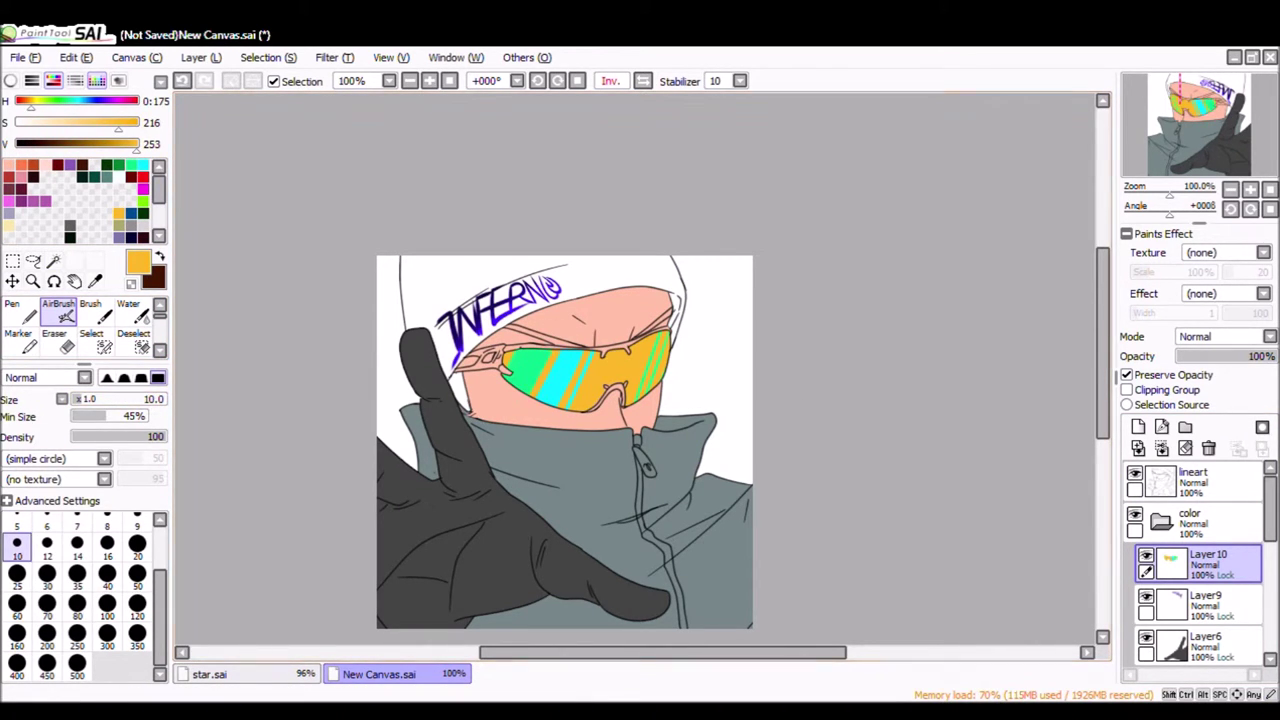
pyautogui.press('b')
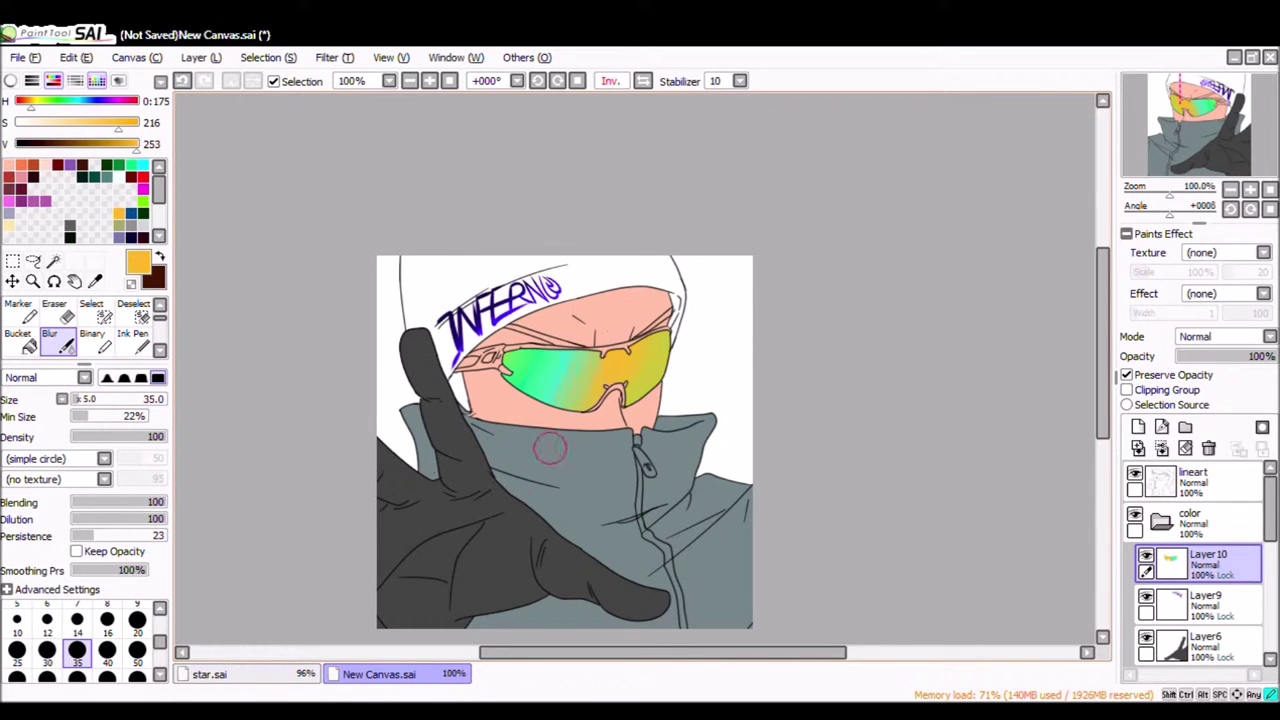
pyautogui.moveTo(510, 370); pyautogui.dragTo(660, 360)
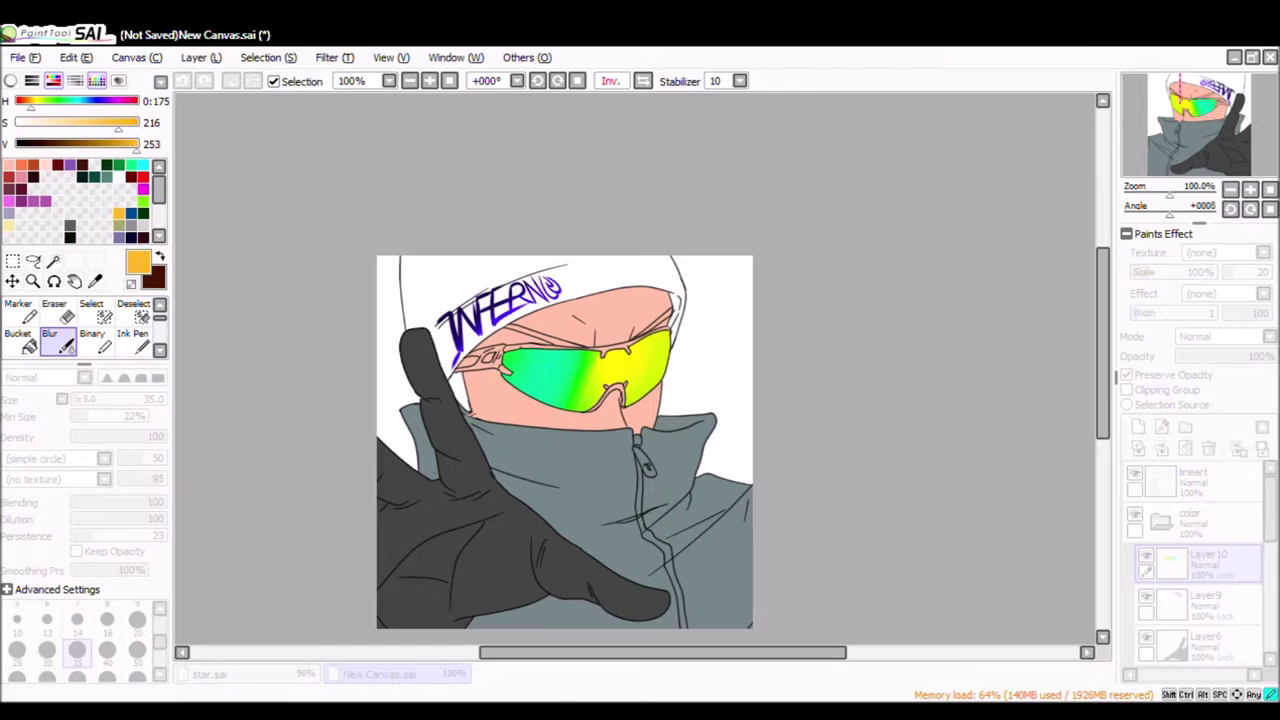
# Paint the hair patch beside the raised finger black on a new opacity-preserved layer named hair, trimmed to the line art.
pyautogui.click(1138, 427)
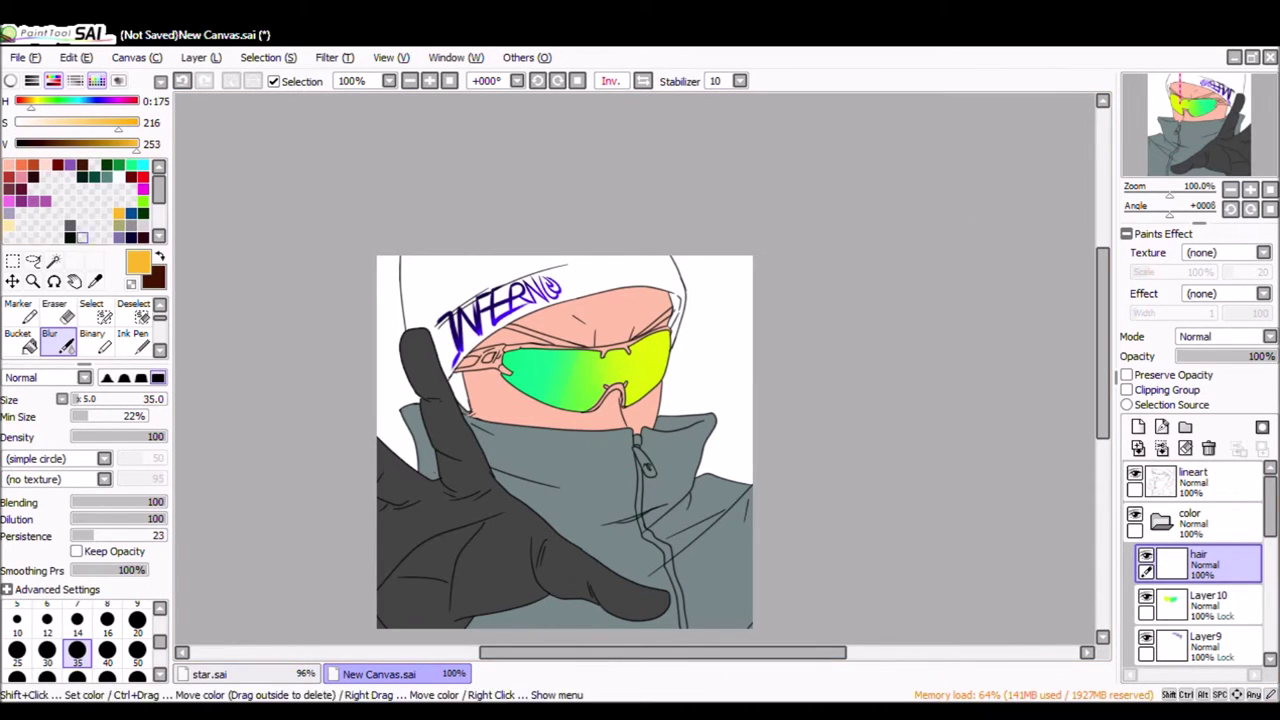
pyautogui.click(12, 310)
pyautogui.moveTo(455, 368); pyautogui.dragTo(470, 420)
pyautogui.click(53, 260)
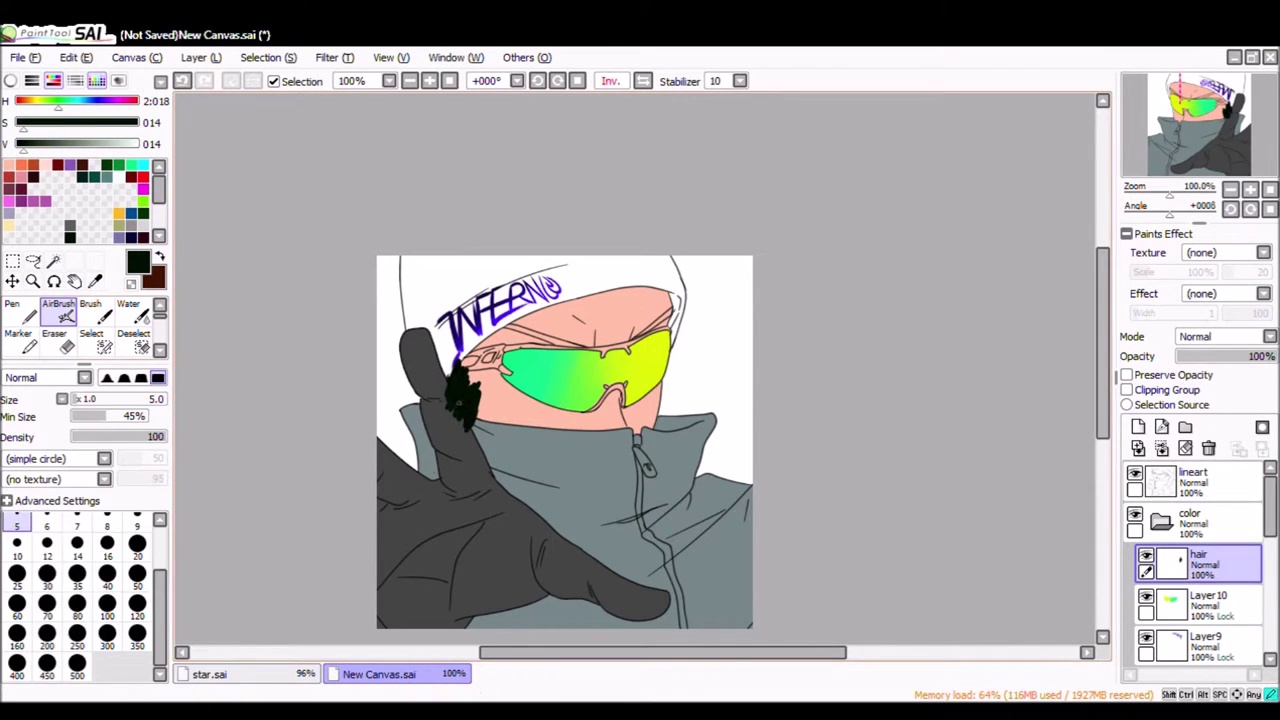
pyautogui.click(1190, 482)
pyautogui.click(540, 500)
pyautogui.click(540, 300)
pyautogui.click(1198, 565)
pyautogui.hotkey('ctrl', 'd')
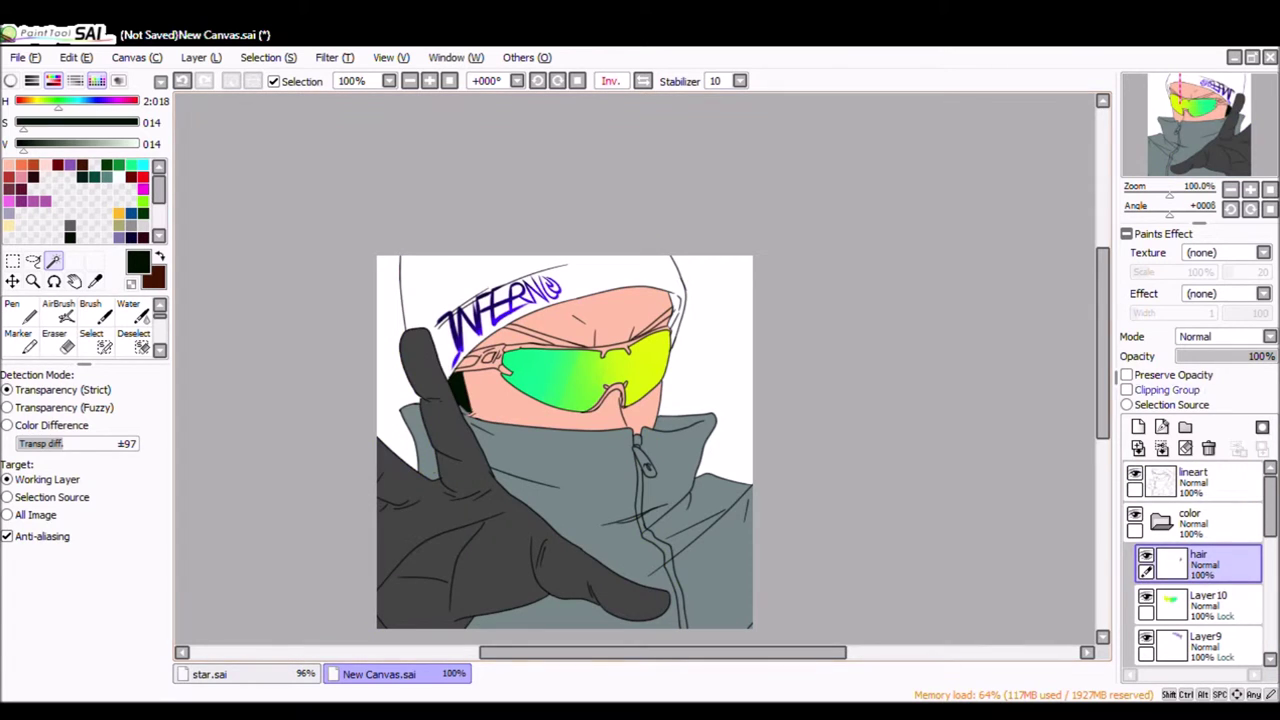
pyautogui.click(1127, 374)
pyautogui.click(58, 310)
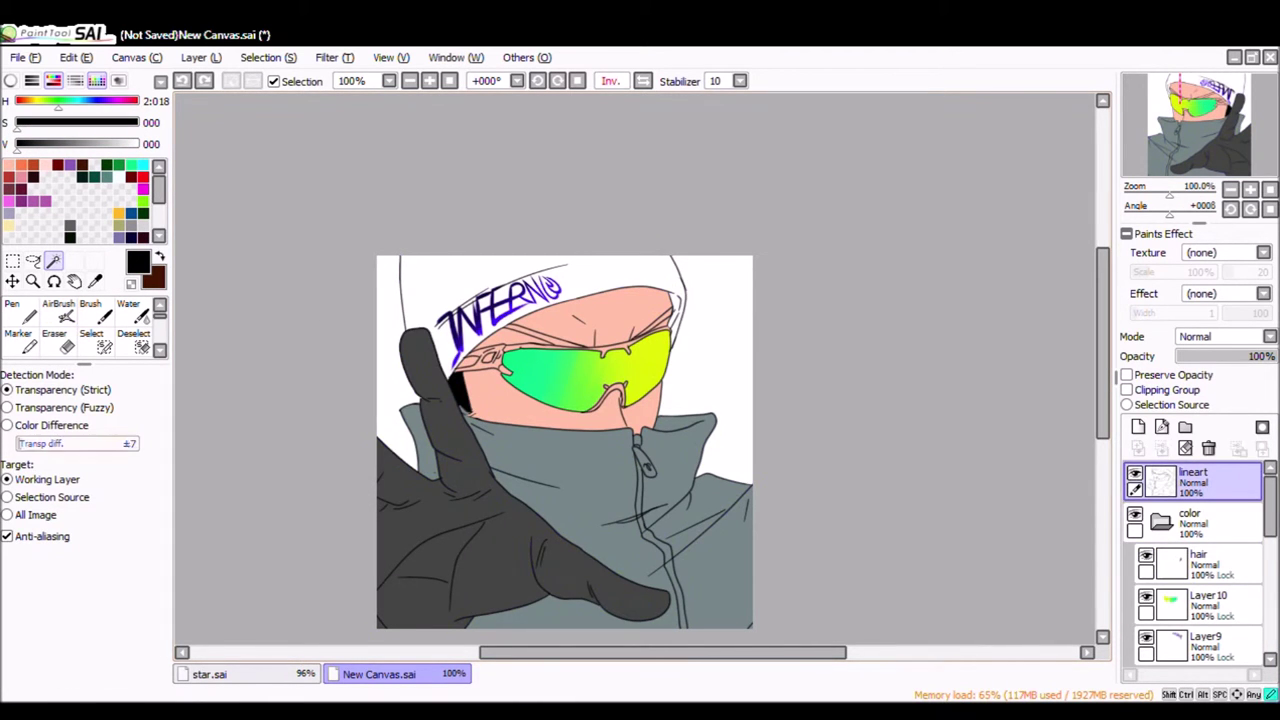
pyautogui.scroll(5, 640, 375)
pyautogui.press('e')
pyautogui.scroll(-5, 748, 206)
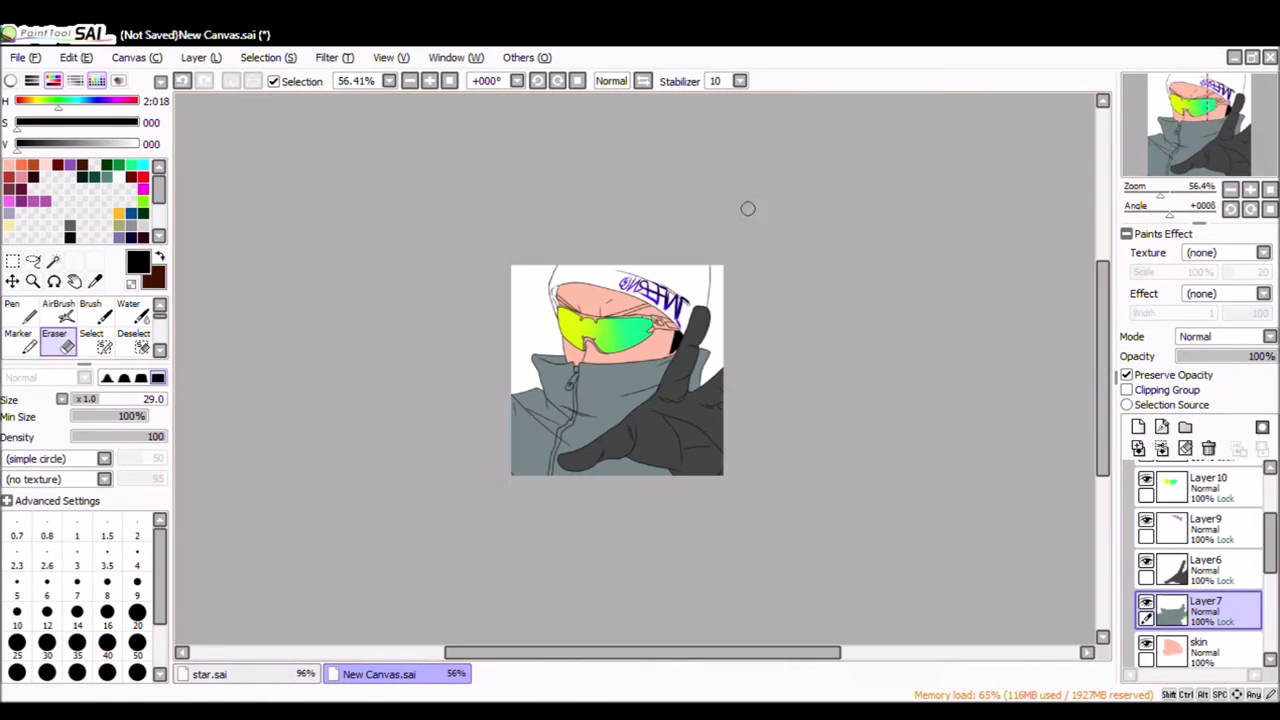
# Paint two thick black slanted eyebrows above the sunglasses on the hair layer.
pyautogui.click(53, 260)
pyautogui.click(1198, 565)
pyautogui.scroll(6, 640, 375)
pyautogui.scroll(-2, 640, 375)
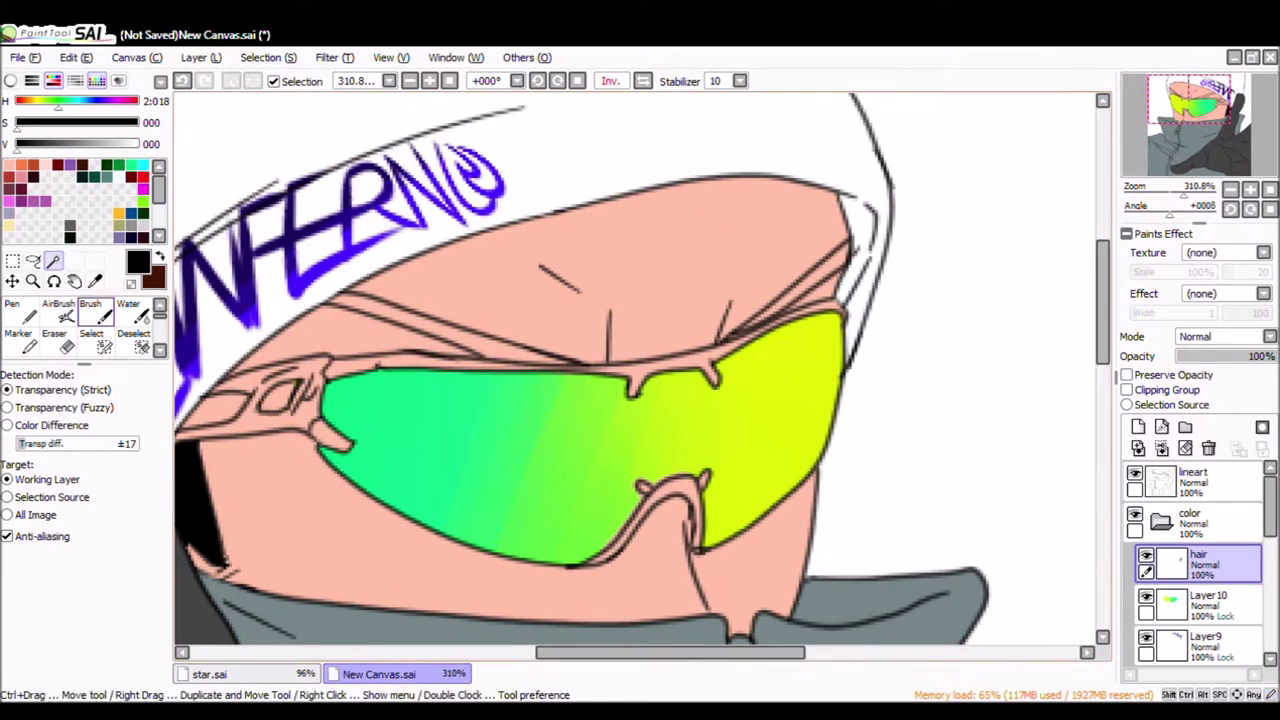
pyautogui.press('b')
pyautogui.press('h')
pyautogui.moveTo(990, 280); pyautogui.dragTo(665, 380)
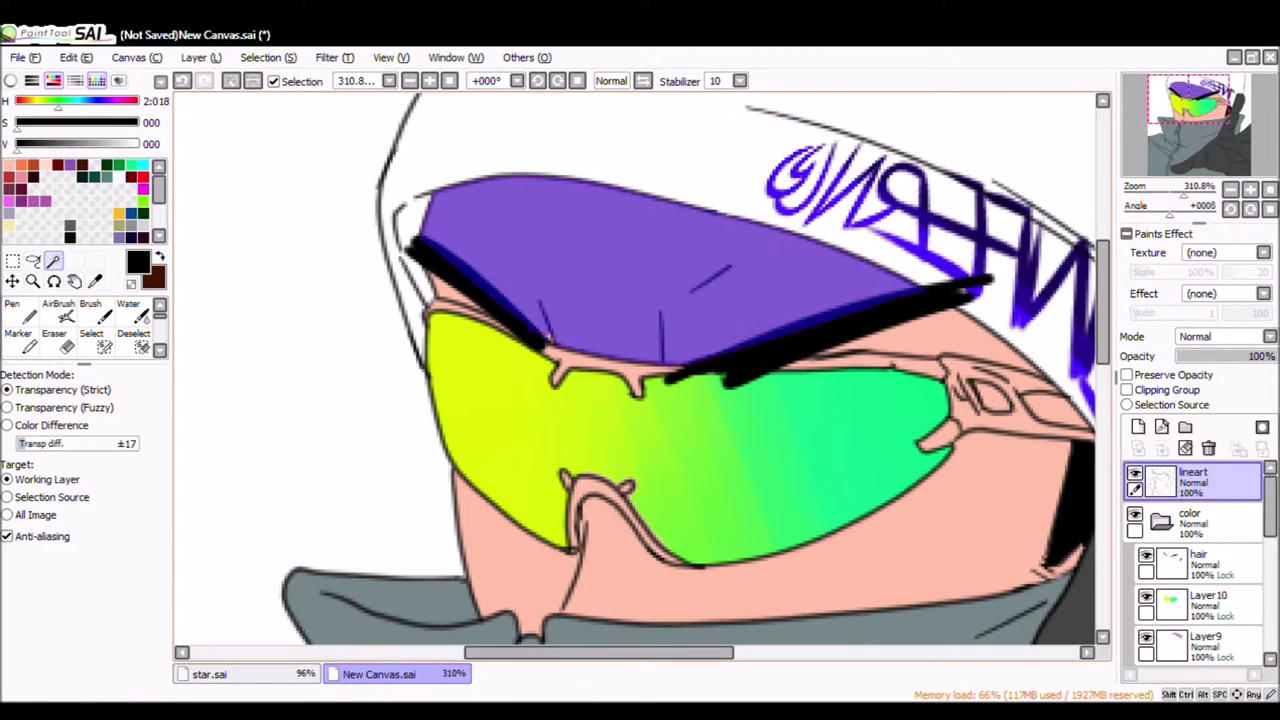
# Trim the eyebrow paint to the line art with lineart selections, using 34% hair layer opacity while checking and 100% at the end.
pyautogui.click(1192, 481)
pyautogui.click(600, 140)
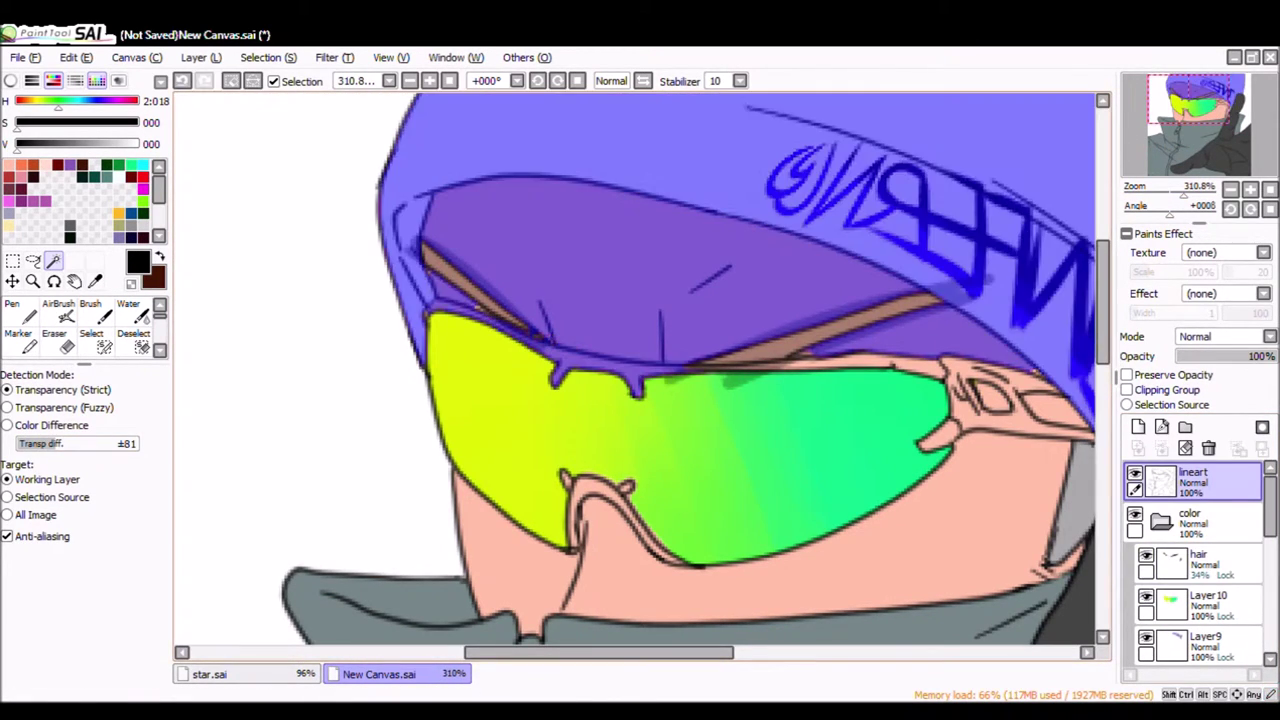
pyautogui.hotkey('ctrl', 'u')
pyautogui.click(91, 340)
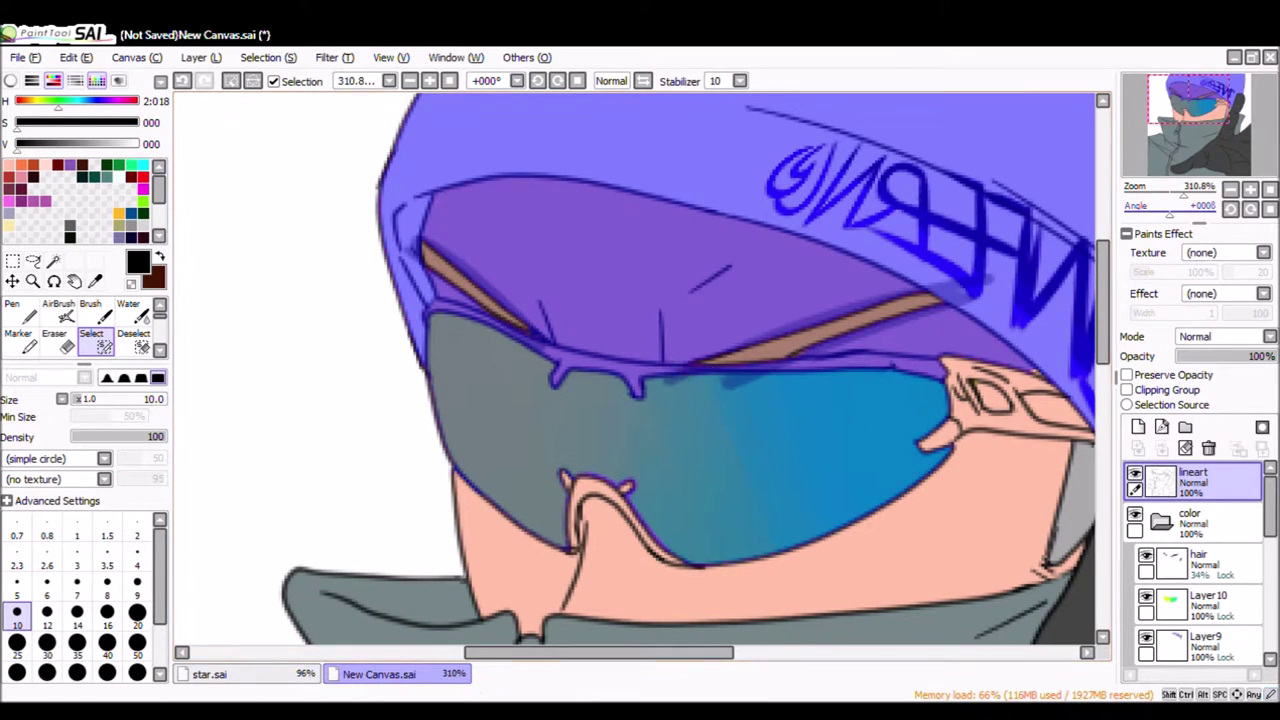
pyautogui.press('-')
pyautogui.press('-')
pyautogui.click(1190, 562)
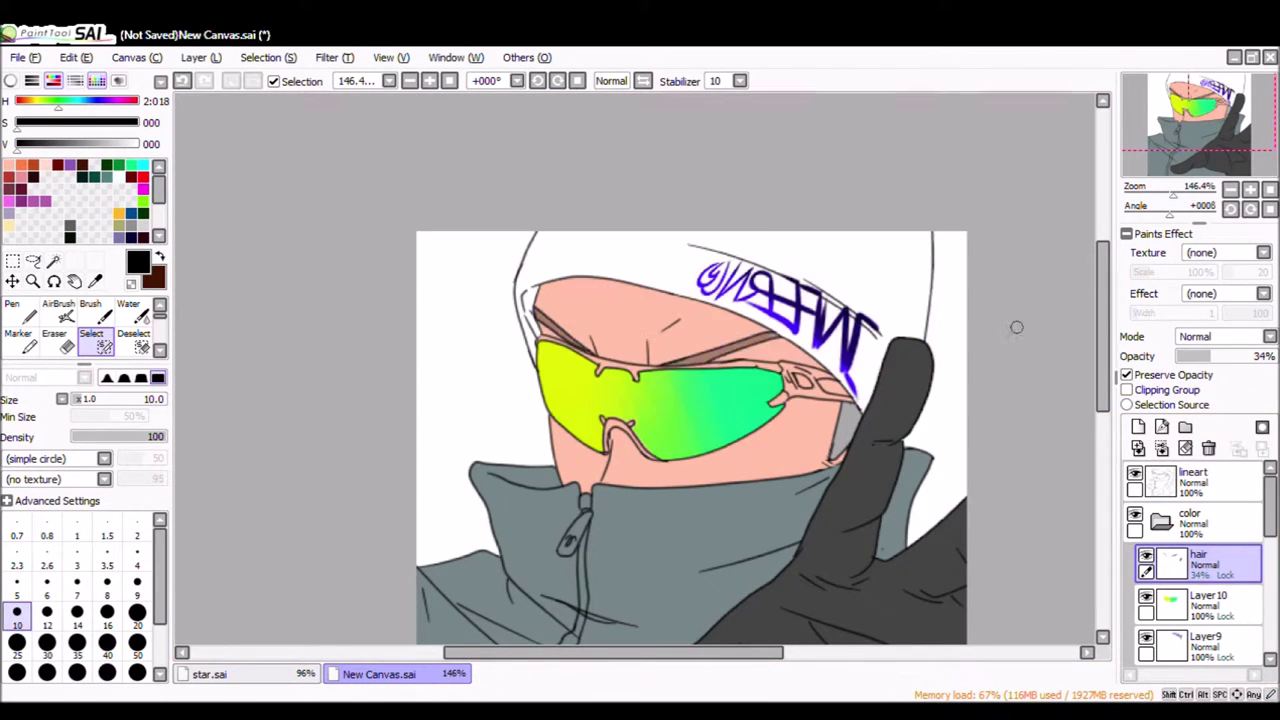
pyautogui.press('v')
pyautogui.press('-')
pyautogui.press('-')
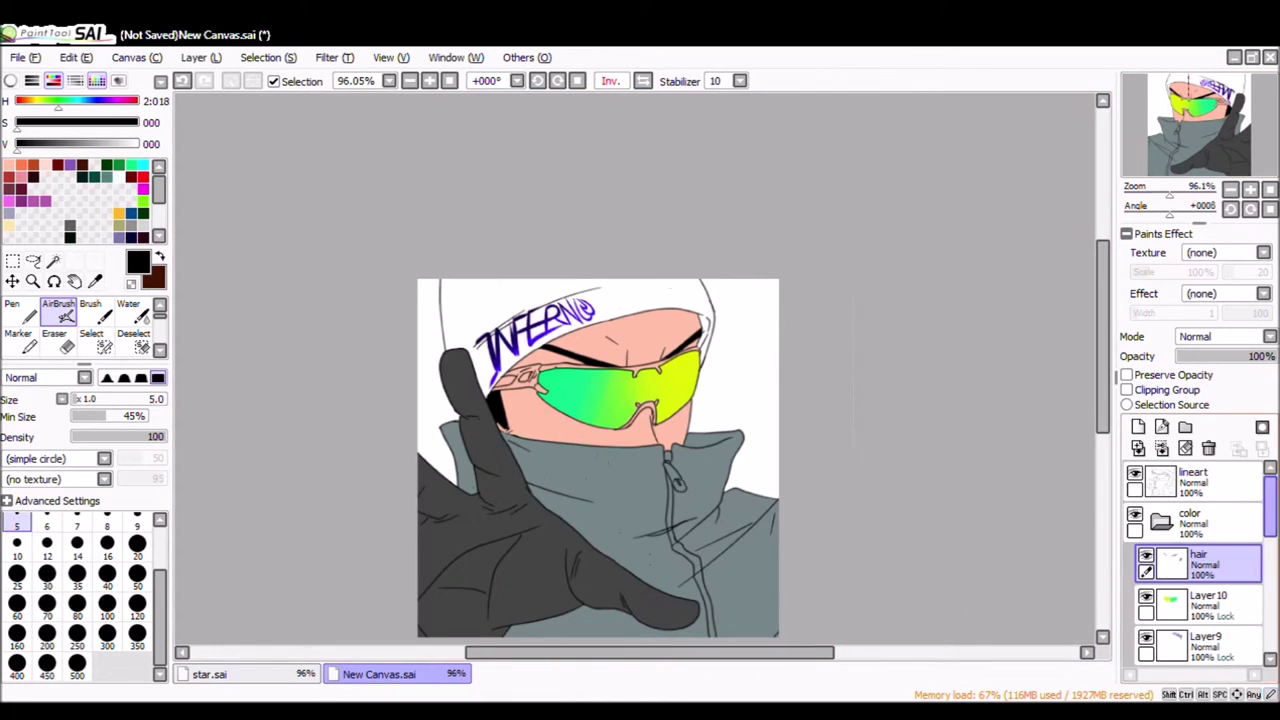
# Create a new canvas and letter "INFERN" in black with the Pen at size 10.
pyautogui.hotkey('ctrl', 'n')
pyautogui.press('Return')
pyautogui.press('n')
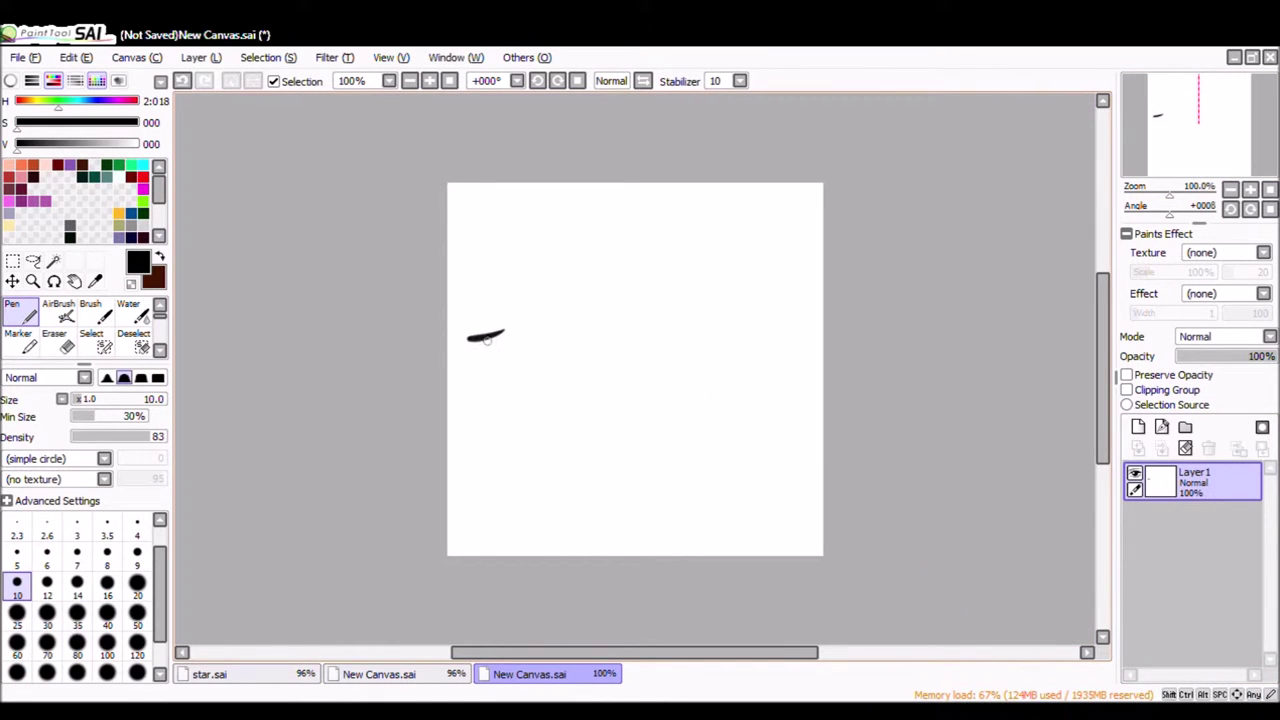
pyautogui.hotkey('ctrl', 'z')
pyautogui.hotkey('ctrl', 'z')
pyautogui.moveTo(660, 390)
pyautogui.mouseDown()
pyautogui.moveTo(702, 398)
pyautogui.moveTo(723, 222)
pyautogui.mouseUp()
pyautogui.hotkey('ctrl', 'y')
pyautogui.hotkey('ctrl', 'y')
pyautogui.hotkey('ctrl', 'z')
pyautogui.hotkey('ctrl', 'z')
# Draw a flame-shaped O in red, blue and yellow strokes after "INFERN" and transform the lettering to make room beside it.
pyautogui.click(144, 165)
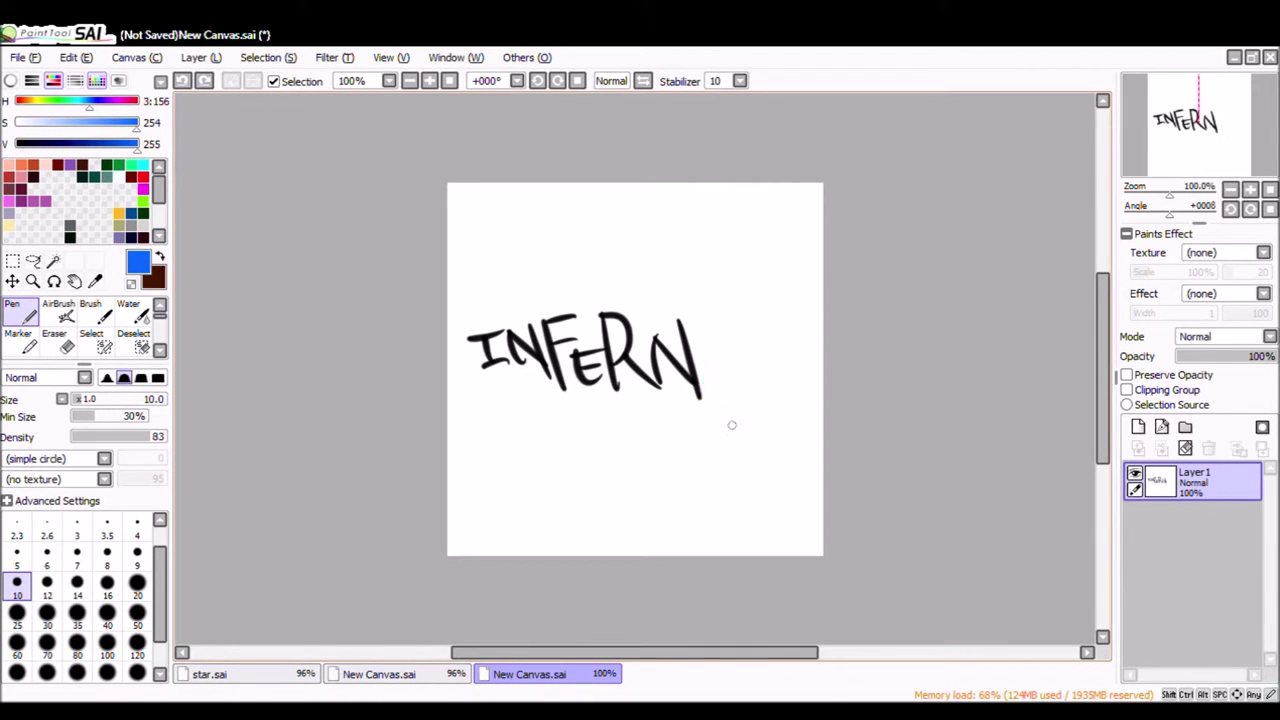
pyautogui.moveTo(730, 397); pyautogui.dragTo(745, 235)
pyautogui.click(144, 165)
pyautogui.moveTo(760, 418); pyautogui.dragTo(736, 320)
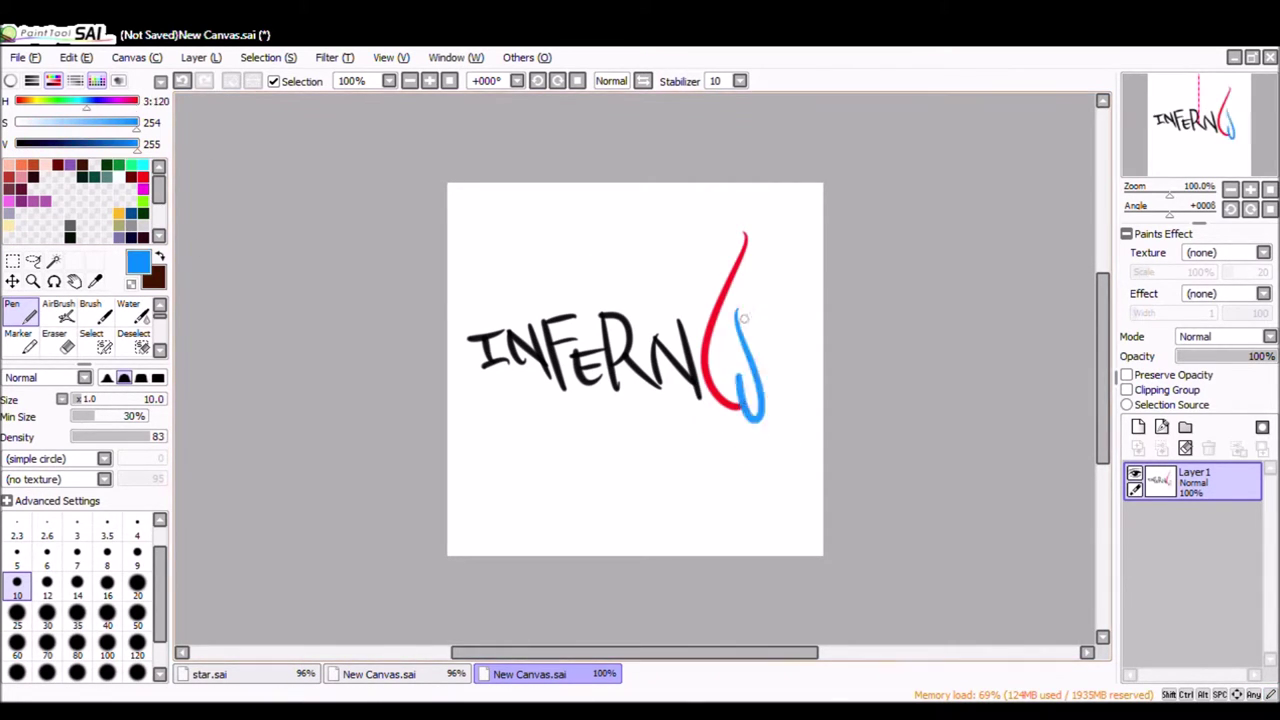
pyautogui.hotkey('ctrl', 't')
pyautogui.moveTo(670, 239); pyautogui.dragTo(560, 260)
pyautogui.press('Return')
# Letter "MASTER" in black beside the flame and transform the whole logo to fit the canvas.
pyautogui.keyDown('alt'); pyautogui.click(560, 345); pyautogui.keyUp('alt')
pyautogui.moveTo(617, 404); pyautogui.dragTo(651, 389)
pyautogui.moveTo(772, 345); pyautogui.dragTo(772, 390)
pyautogui.moveTo(800, 345); pyautogui.dragTo(805, 390)
pyautogui.hotkey('ctrl', 't')
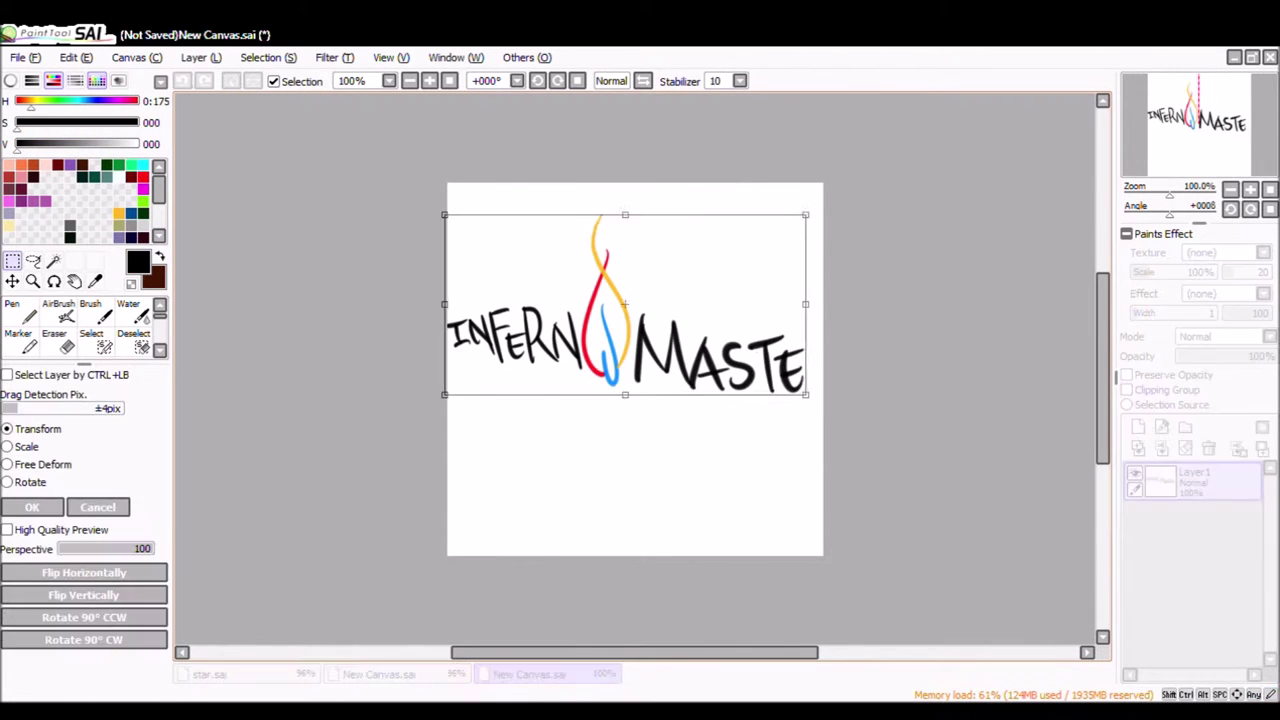
pyautogui.moveTo(515, 187); pyautogui.dragTo(487, 187)
pyautogui.press('Return')
# Letter "TELEKINETIC" on a new layer over the logo faded to 34% and dab a cyan AirBrush circle of size 100 below.
pyautogui.hotkey('ctrl', 'shift', 'n')
pyautogui.moveTo(505, 300); pyautogui.dragTo(448, 322)
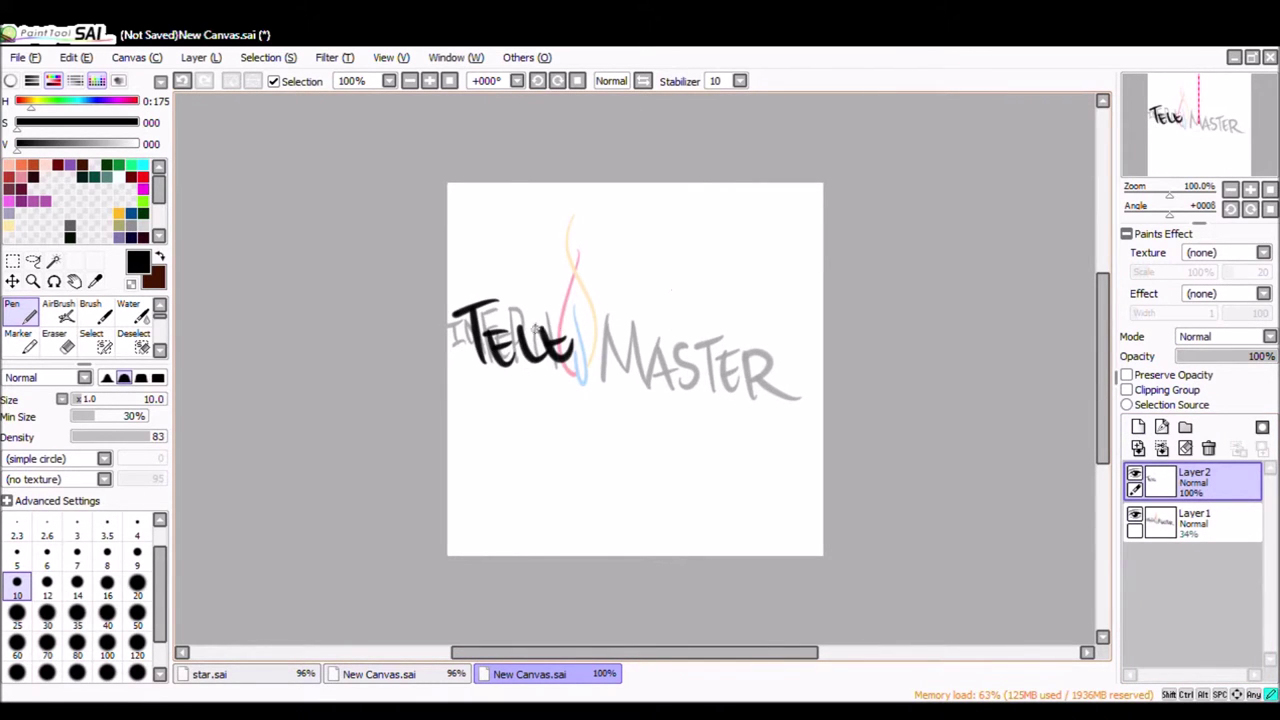
pyautogui.click(60, 312)
pyautogui.click(107, 642)
pyautogui.moveTo(621, 445); pyautogui.dragTo(621, 445)
# Fill a new layer black behind the "TELEKINETIC" lettering and remove the faded logo layer.
pyautogui.hotkey('ctrl', 'shift', 'n')
pyautogui.click(635, 250)
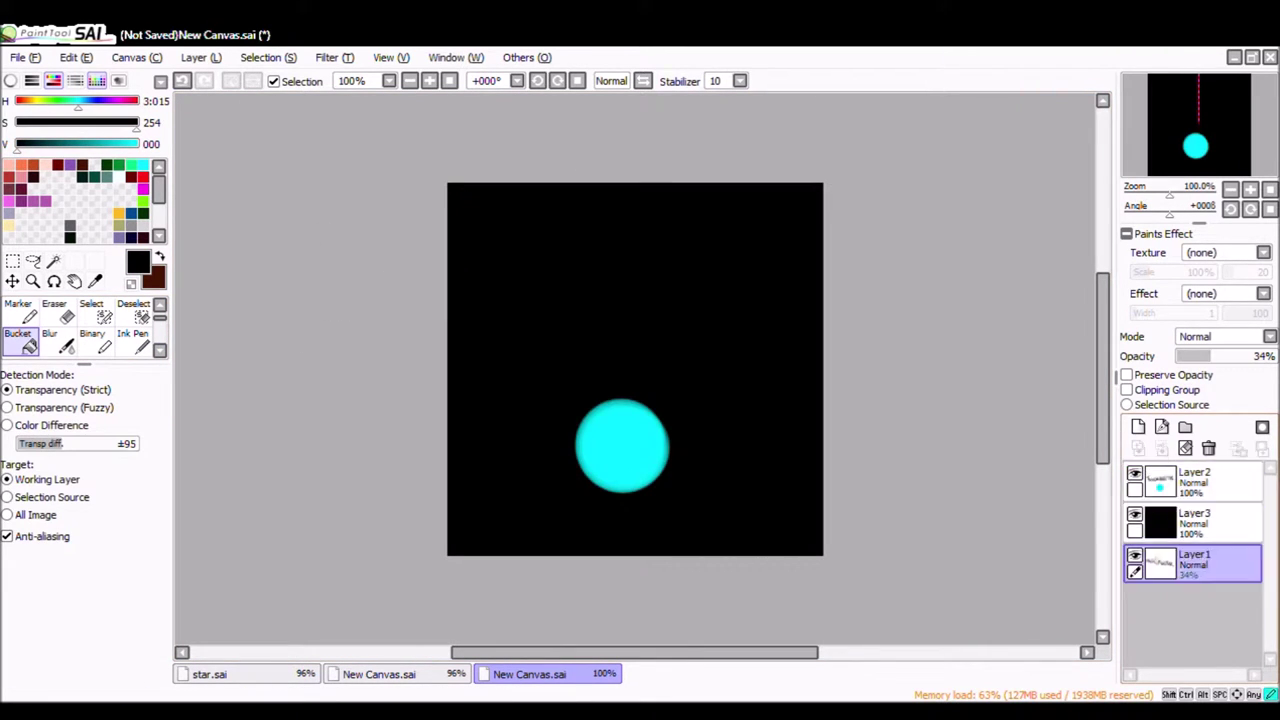
pyautogui.moveTo(1193, 482); pyautogui.dragTo(1193, 560)
# Recolour the "TELEKINETIC" lettering cyan with the layer's opacity preserved.
pyautogui.click(1193, 482)
pyautogui.click(1126, 374)
pyautogui.click(60, 312)
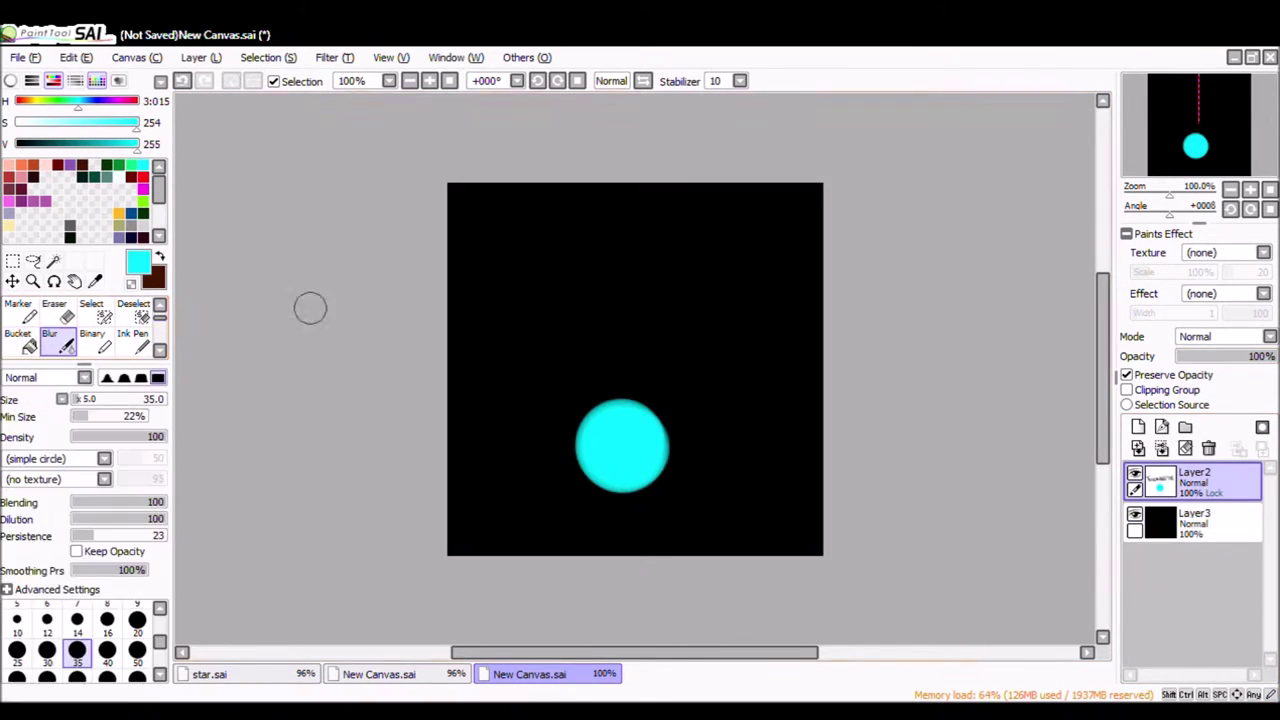
pyautogui.moveTo(470, 330); pyautogui.dragTo(597, 393)
# Try a glow around the cyan circle on a new Luminosity layer and erase paint from the lettering layer's circle.
pyautogui.hotkey('ctrl', 'shift', 'n')
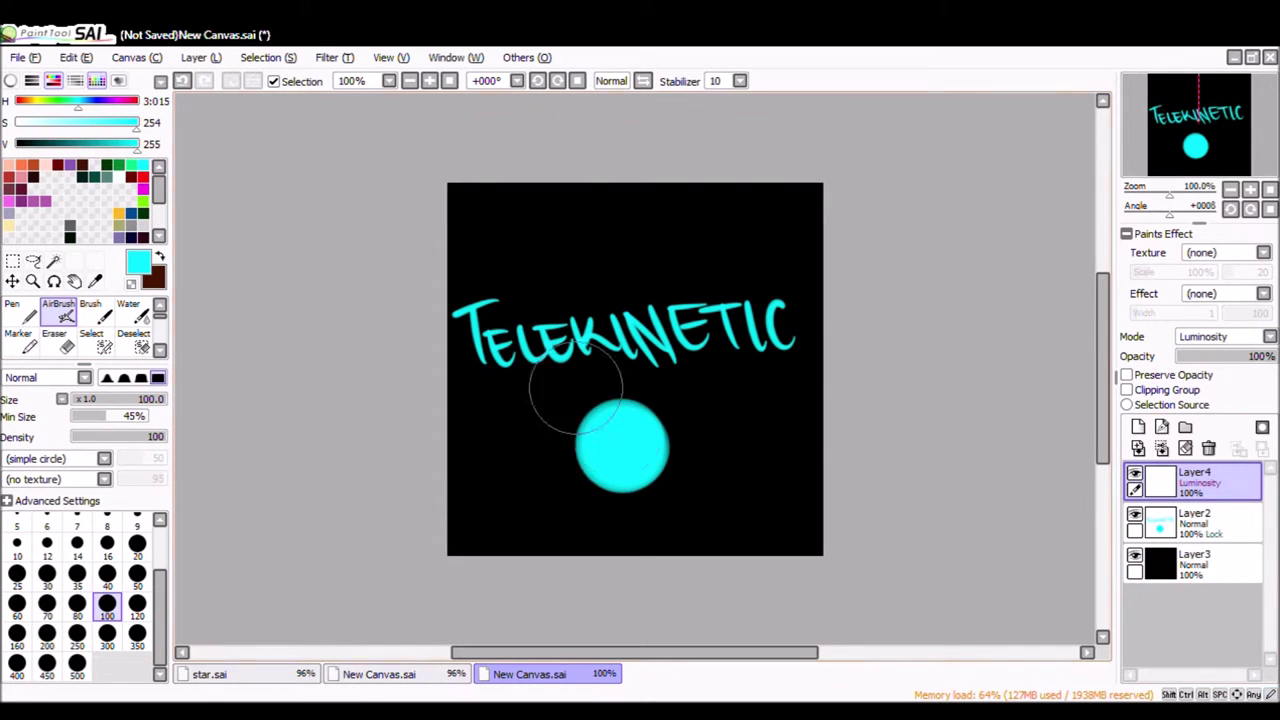
pyautogui.click(128, 310)
pyautogui.click(1193, 520)
pyautogui.click(1193, 482)
pyautogui.click(1193, 520)
pyautogui.click(54, 340)
pyautogui.moveTo(600, 430)
pyautogui.mouseDown()
pyautogui.moveTo(640, 460)
pyautogui.moveTo(586, 423)
pyautogui.mouseUp()
# Blend the circle's halo with the Water tool at size 90 and persistence 0, and erase over the circle's centre.
pyautogui.click(1193, 482)
pyautogui.click(128, 310)
pyautogui.moveTo(120, 536); pyautogui.dragTo(72, 536)
pyautogui.click(1193, 520)
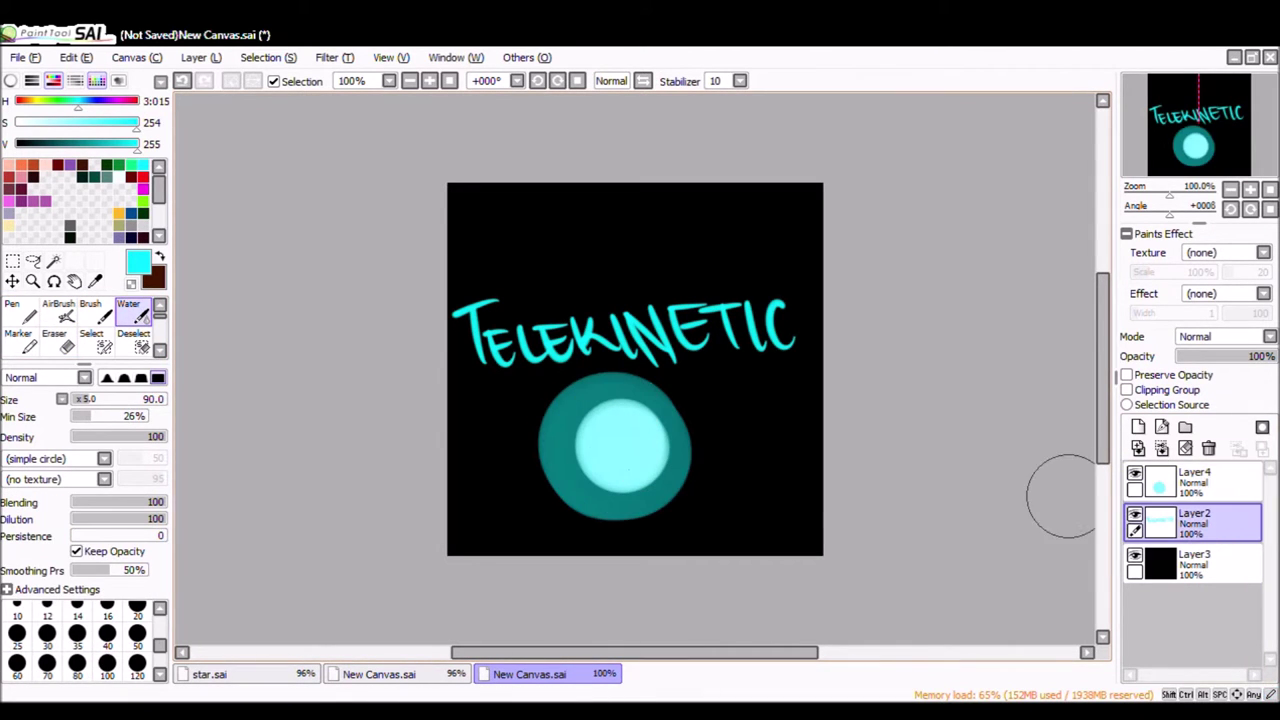
pyautogui.press('e')
pyautogui.moveTo(620, 447); pyautogui.dragTo(633, 450)
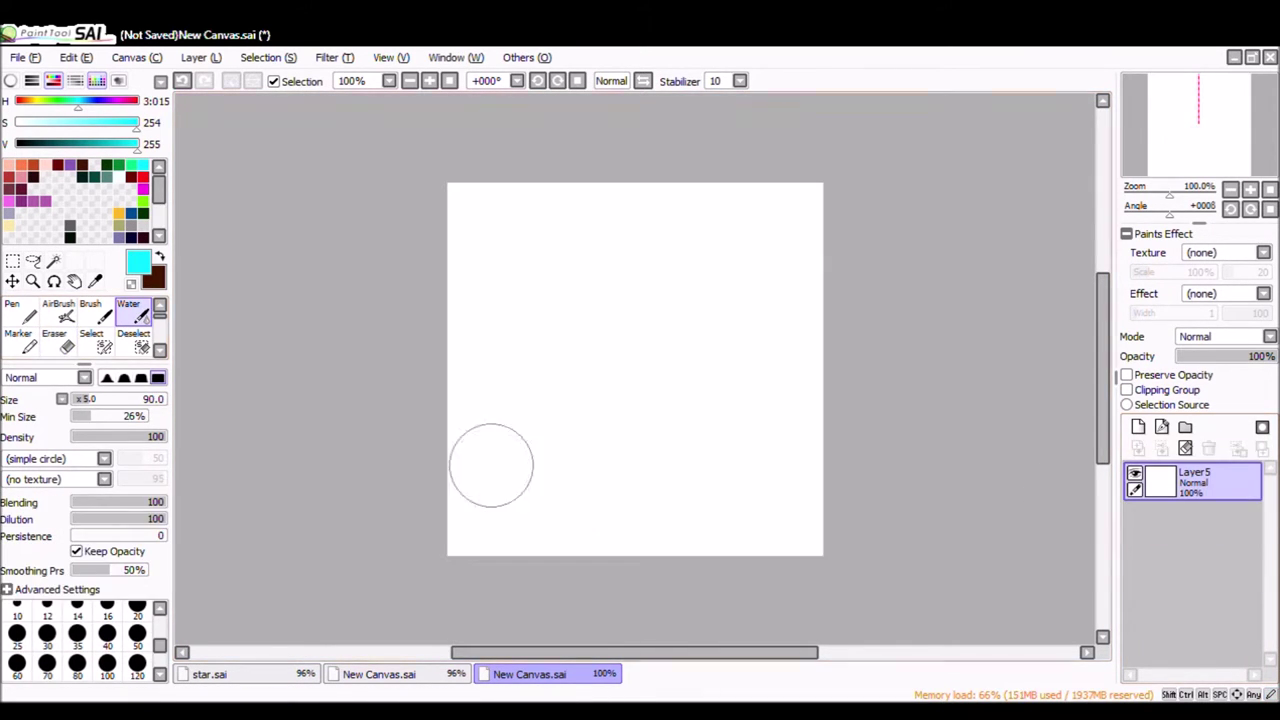
# Fill the fresh layer black and letter "TELEKINE" in cyan on a new layer with the Pen at size 10.
pyautogui.click(20, 340)
pyautogui.click(635, 368)
pyautogui.click(1138, 427)
pyautogui.press('n')
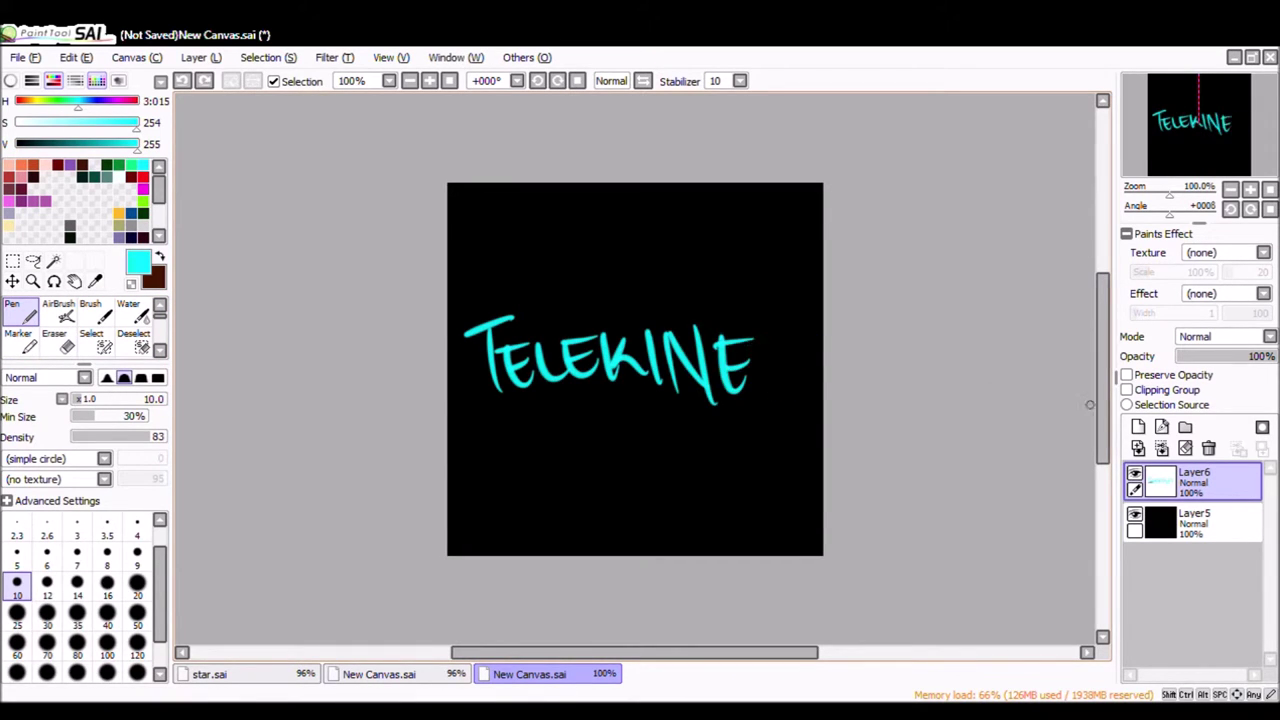
# Undo the cyan lettering and redraw "TELEKINE" smaller, starting at the canvas's left edge.
pyautogui.hotkey('ctrl', 'z')
pyautogui.hotkey('ctrl', 'z')
pyautogui.hotkey('ctrl', 'z')
pyautogui.hotkey('ctrl', 'z')
pyautogui.hotkey('ctrl', 'z')
pyautogui.hotkey('ctrl', 'z')
pyautogui.hotkey('ctrl', 'z')
pyautogui.hotkey('ctrl', 'z')
pyautogui.hotkey('ctrl', 'z')
pyautogui.hotkey('ctrl', 'z')
pyautogui.moveTo(452, 358); pyautogui.dragTo(513, 350)
pyautogui.moveTo(474, 356); pyautogui.dragTo(468, 402)
pyautogui.moveTo(508, 368); pyautogui.dragTo(514, 396)
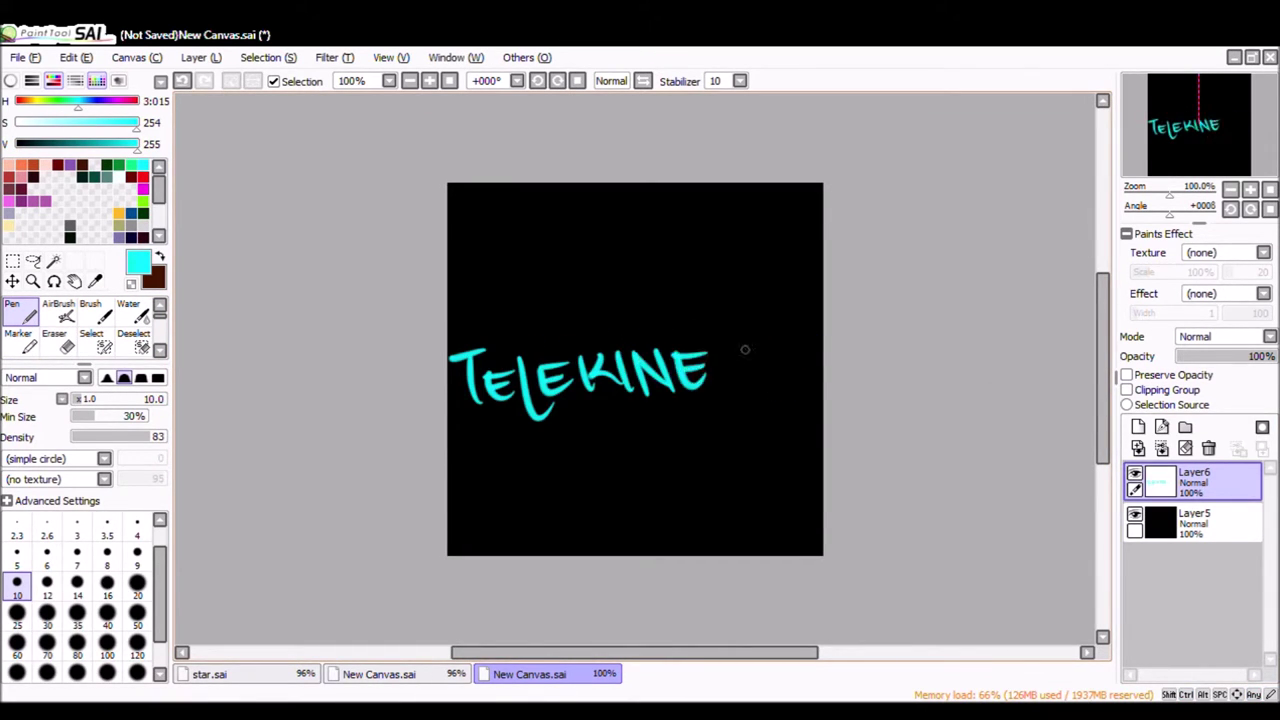
# Redraw the T and the L of the lettering and extend the word to "TELEKINETIK".
pyautogui.press('e')
pyautogui.moveTo(470, 360); pyautogui.dragTo(466, 402)
pyautogui.press('n')
pyautogui.moveTo(458, 338)
pyautogui.mouseDown()
pyautogui.moveTo(523, 323)
pyautogui.moveTo(468, 404)
pyautogui.mouseUp()
pyautogui.press('e')
pyautogui.press('n')
pyautogui.moveTo(536, 350); pyautogui.dragTo(527, 419)
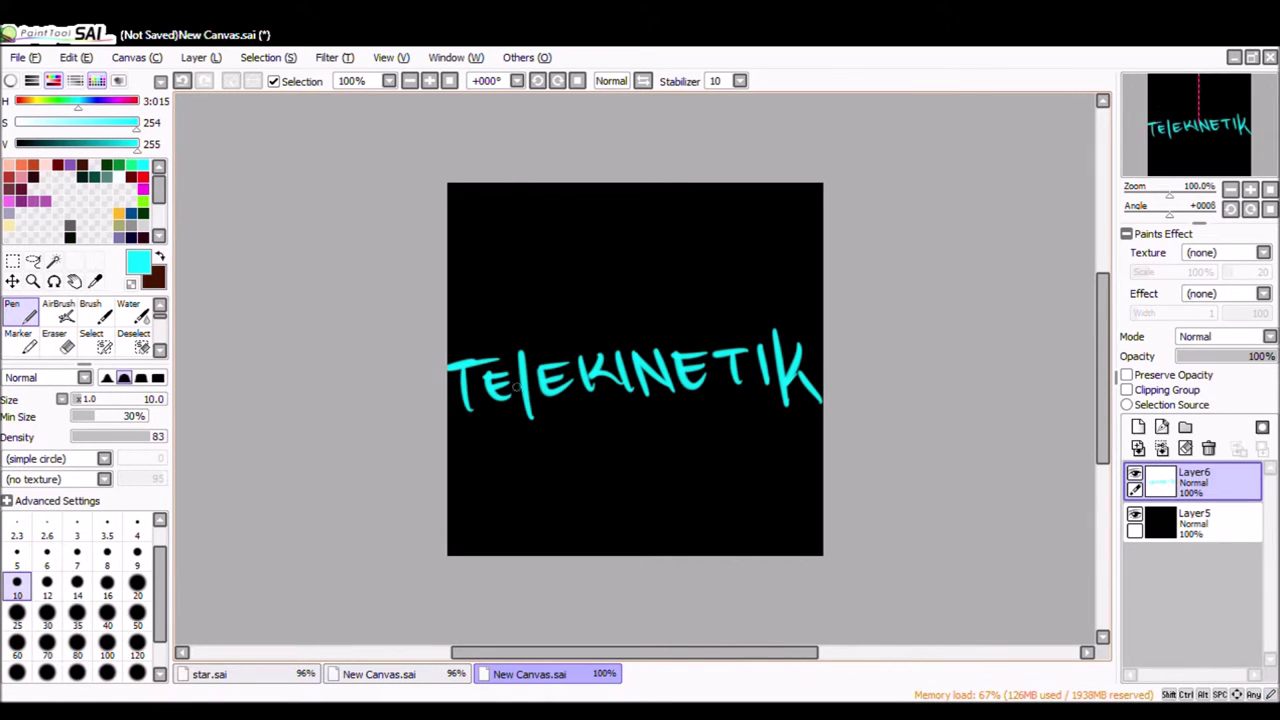
# Try a cyan glow over the lettering on a new Luminosity layer with the AirBrush at size 100.
pyautogui.hotkey('ctrl', 'shift', 'n')
pyautogui.press('v')
pyautogui.moveTo(454, 385); pyautogui.dragTo(634, 380)
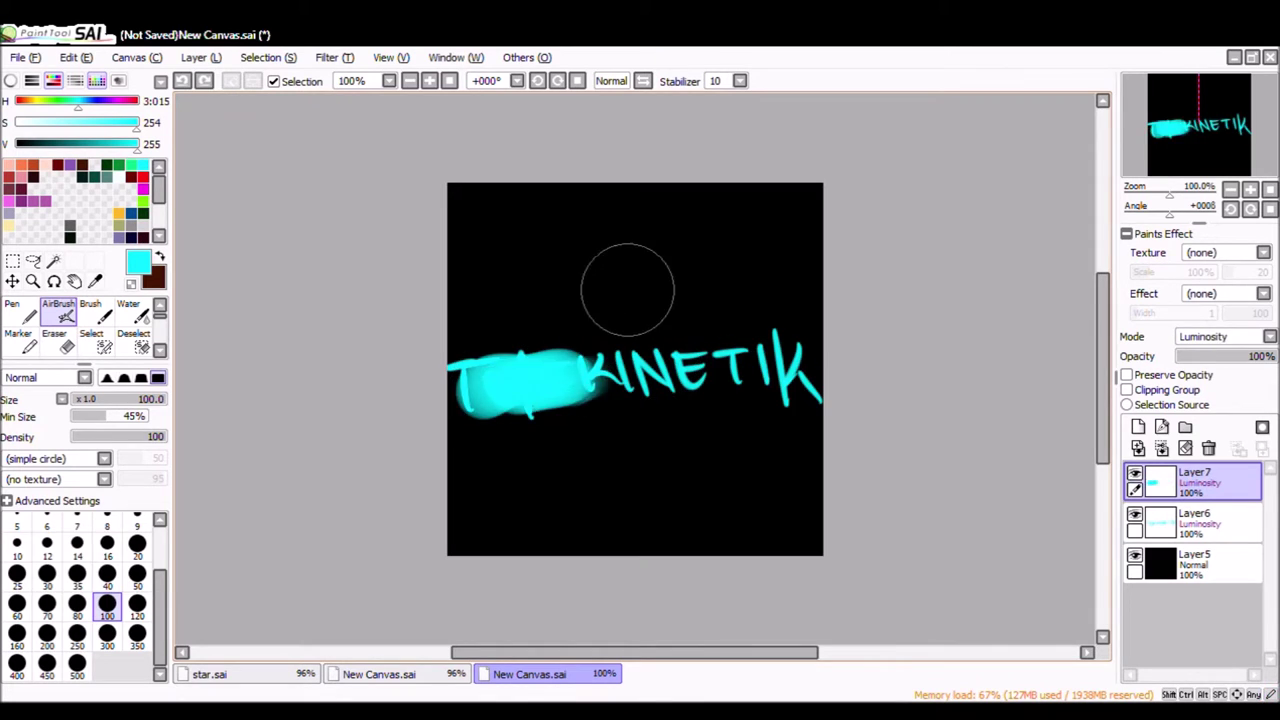
pyautogui.moveTo(440, 380); pyautogui.dragTo(860, 250)
# Recolour the first letters of "TELEKINETIK" green with preserved opacity and blend them into the cyan with the Water tool.
pyautogui.press('b')
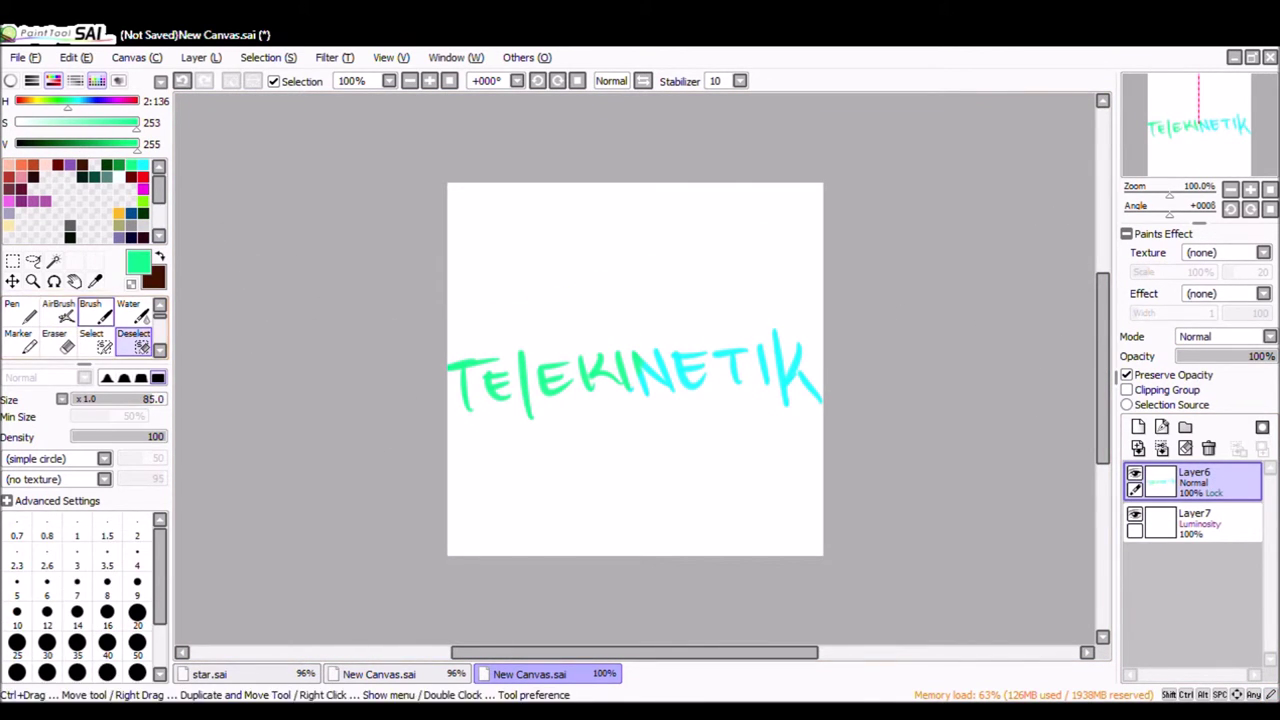
pyautogui.click(128, 310)
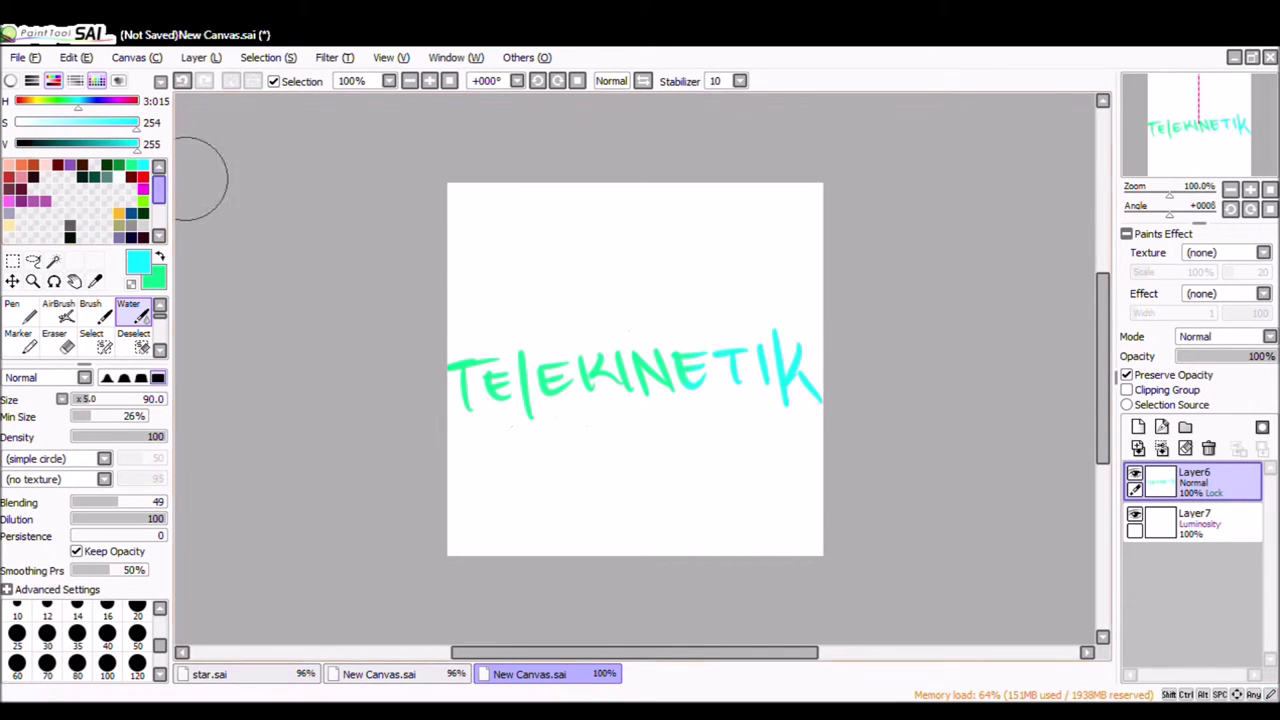
pyautogui.scroll(2, 987, 358)
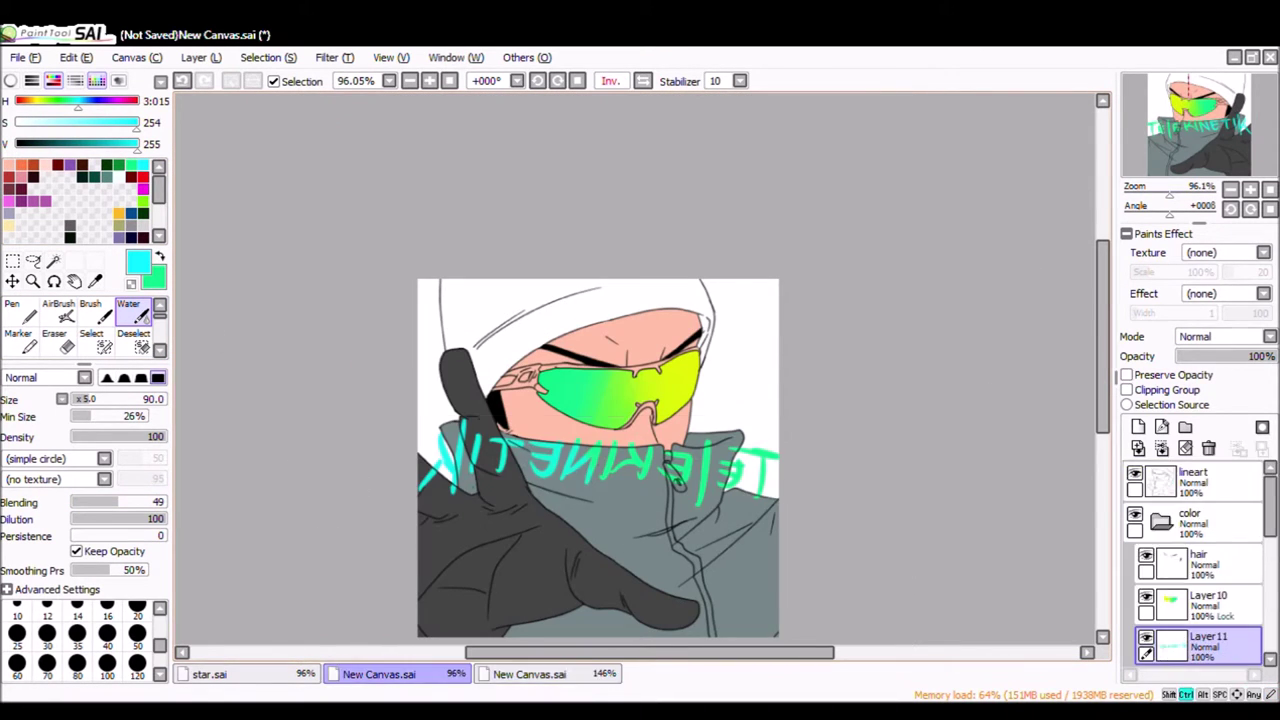
# Shrink, rotate and move the pasted "TELEKINETIK" lettering onto the cap's band in the character drawing.
pyautogui.hotkey('ctrl', 't')
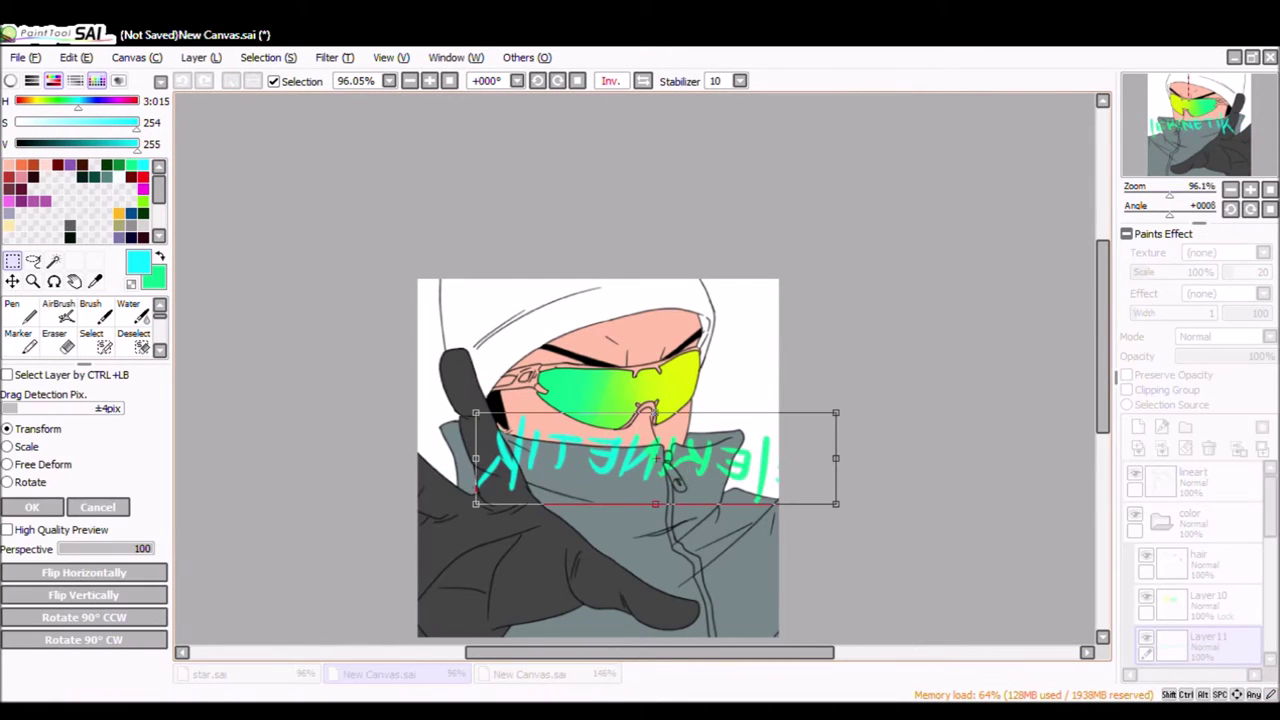
pyautogui.moveTo(782, 366); pyautogui.dragTo(601, 310)
pyautogui.scroll(4, 480, 372)
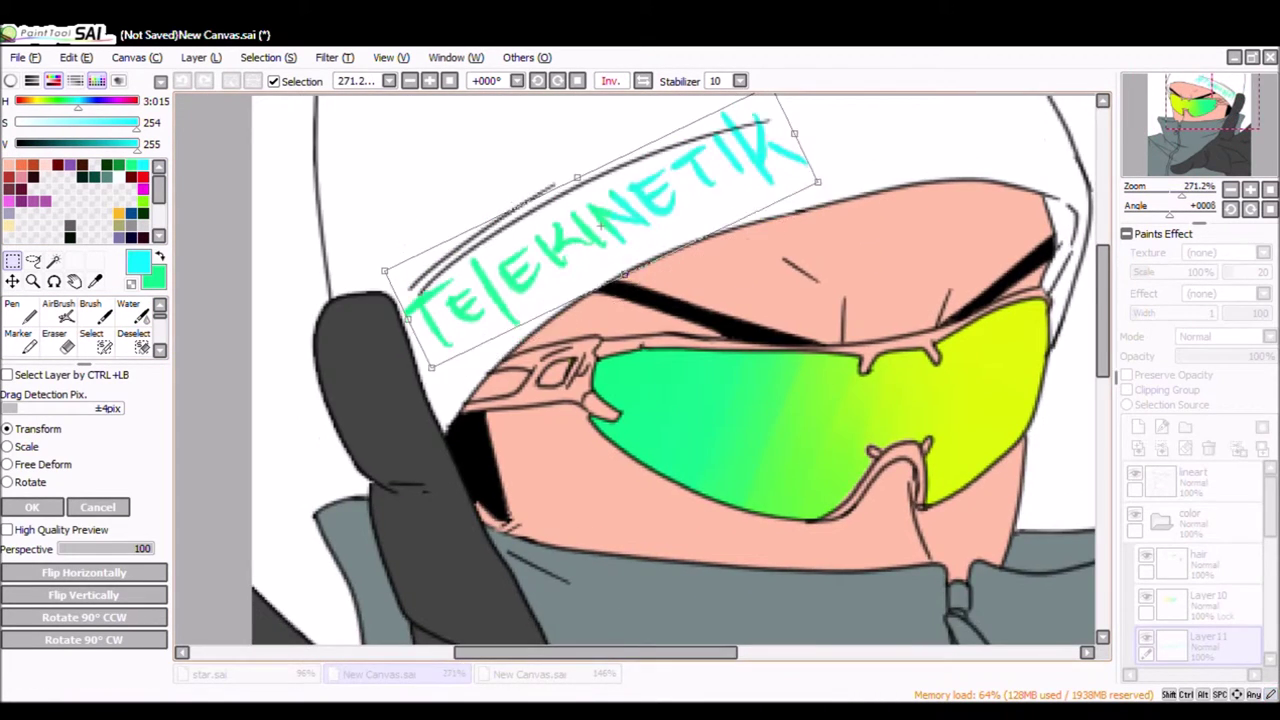
# Free-deform the lettering to follow the cap band's perspective and recolour it from pale cyan to light blue.
pyautogui.click(7, 464)
pyautogui.moveTo(436, 374); pyautogui.dragTo(489, 367)
pyautogui.moveTo(822, 188); pyautogui.dragTo(896, 171)
pyautogui.moveTo(390, 278); pyautogui.dragTo(407, 298)
pyautogui.moveTo(896, 171); pyautogui.dragTo(913, 140)
pyautogui.moveTo(489, 367); pyautogui.dragTo(433, 403)
pyautogui.scroll(2, 640, 370)
pyautogui.moveTo(759, 208); pyautogui.dragTo(679, 143)
pyautogui.press('c')
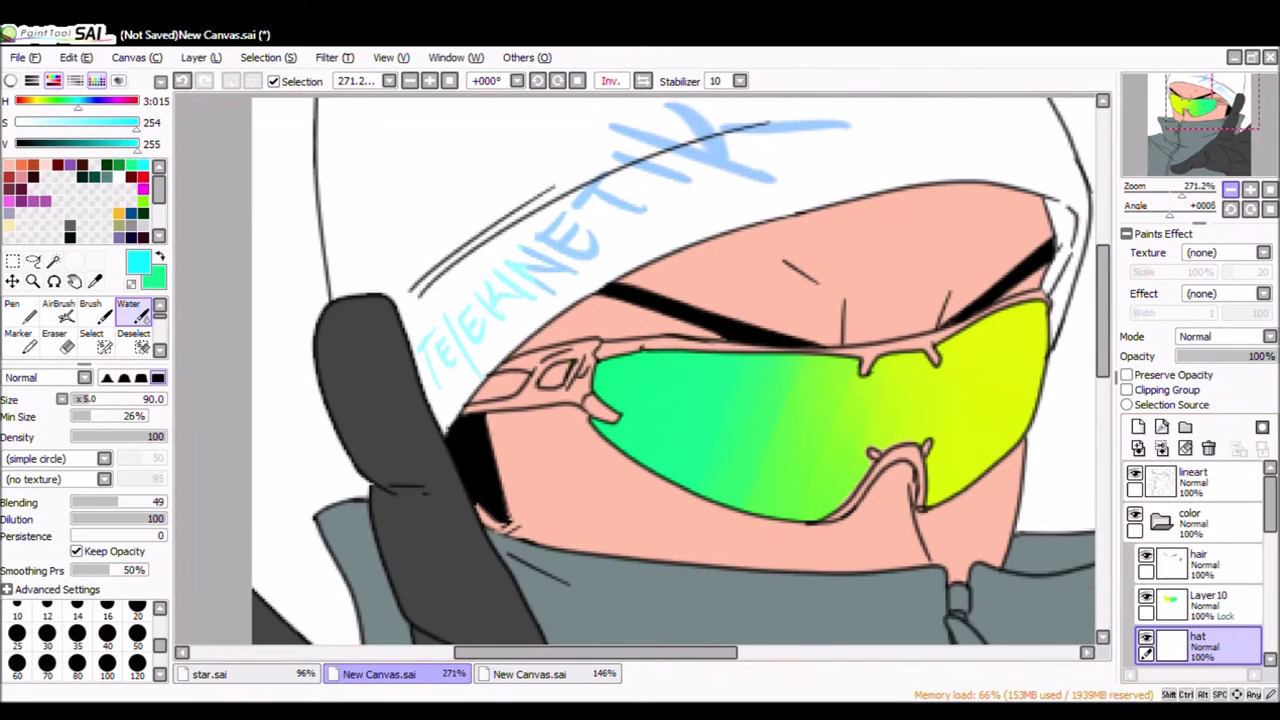
# Airbrush the cap light grey on a new opacity-preserved layer named hat, trimmed to the line art.
pyautogui.press('-')
pyautogui.press('-')
pyautogui.press('-')
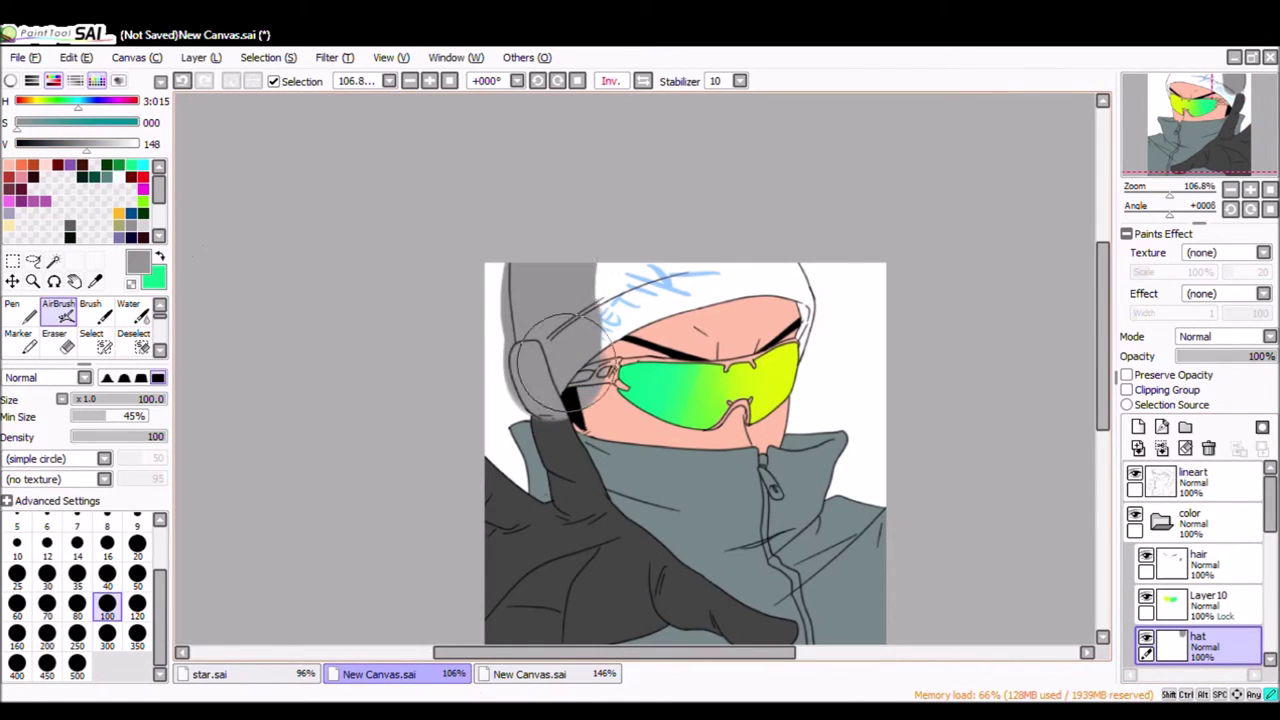
pyautogui.click(53, 260)
pyautogui.click(1192, 480)
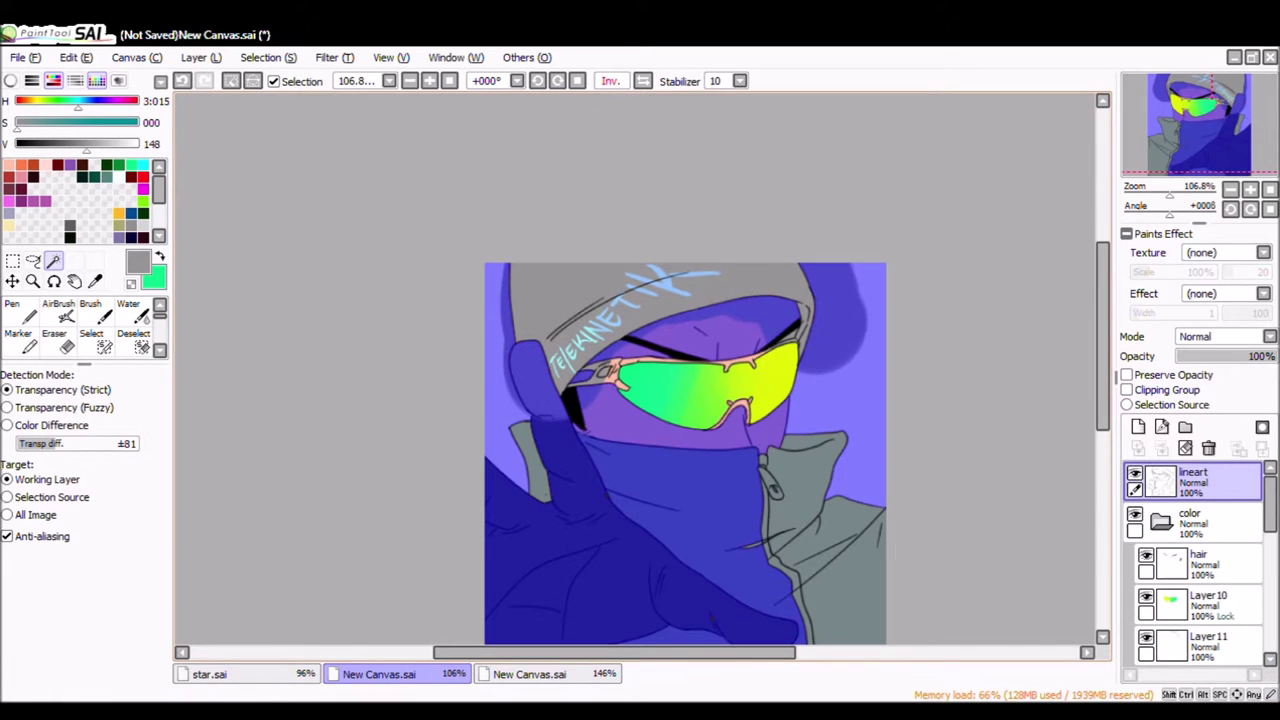
pyautogui.scroll(-3, 1200, 560)
pyautogui.click(1200, 580)
pyautogui.hotkey('ctrl', 'd')
pyautogui.click(65, 312)
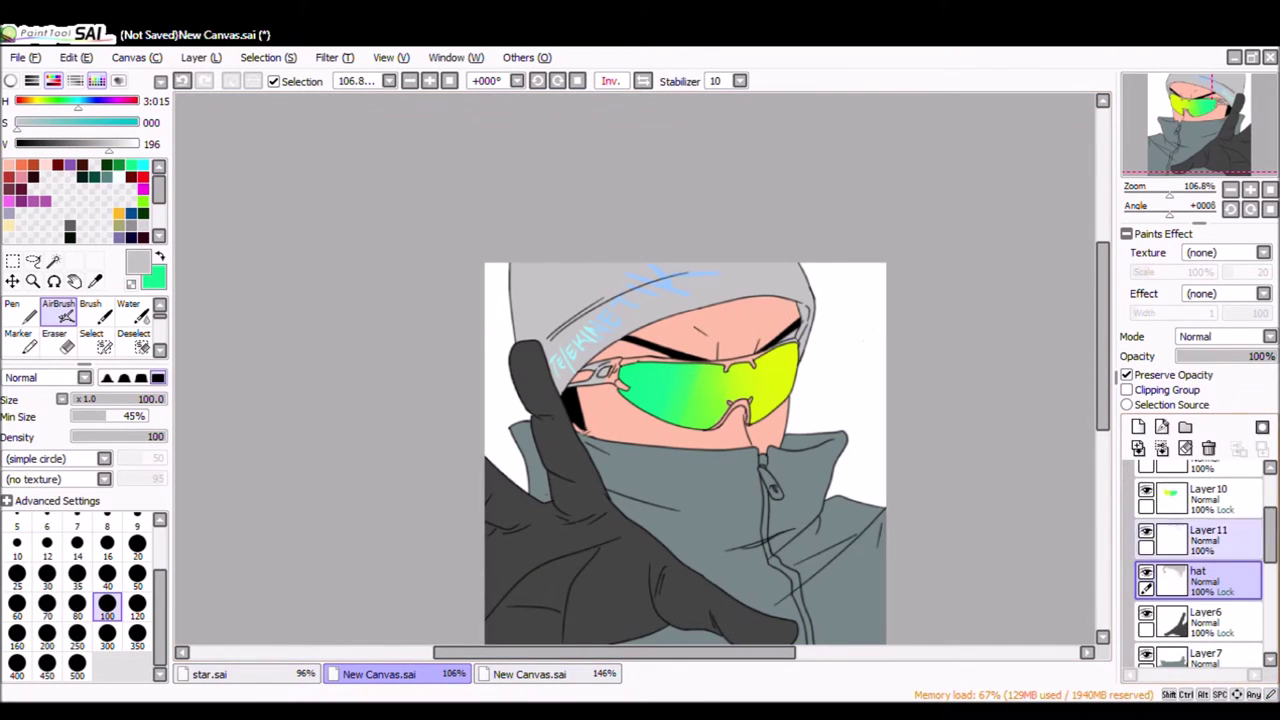
# Duplicate the cap lettering onto a new layer and recolour it cyan and green with preserved opacity.
pyautogui.hotkey('ctrl', 'v')
pyautogui.hotkey('ctrl', 't')
pyautogui.press('Return')
pyautogui.hotkey('ctrl', 'e')
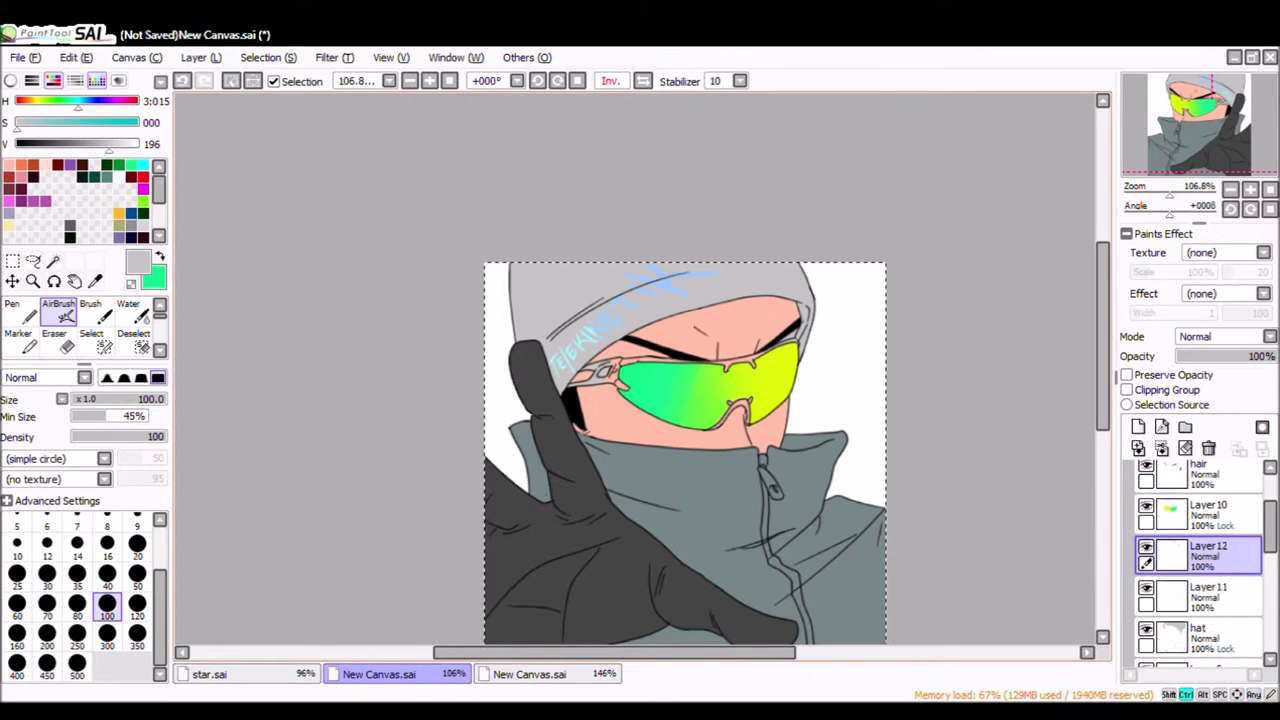
pyautogui.hotkey('ctrl', 'v')
pyautogui.hotkey('ctrl', 't')
pyautogui.press('Return')
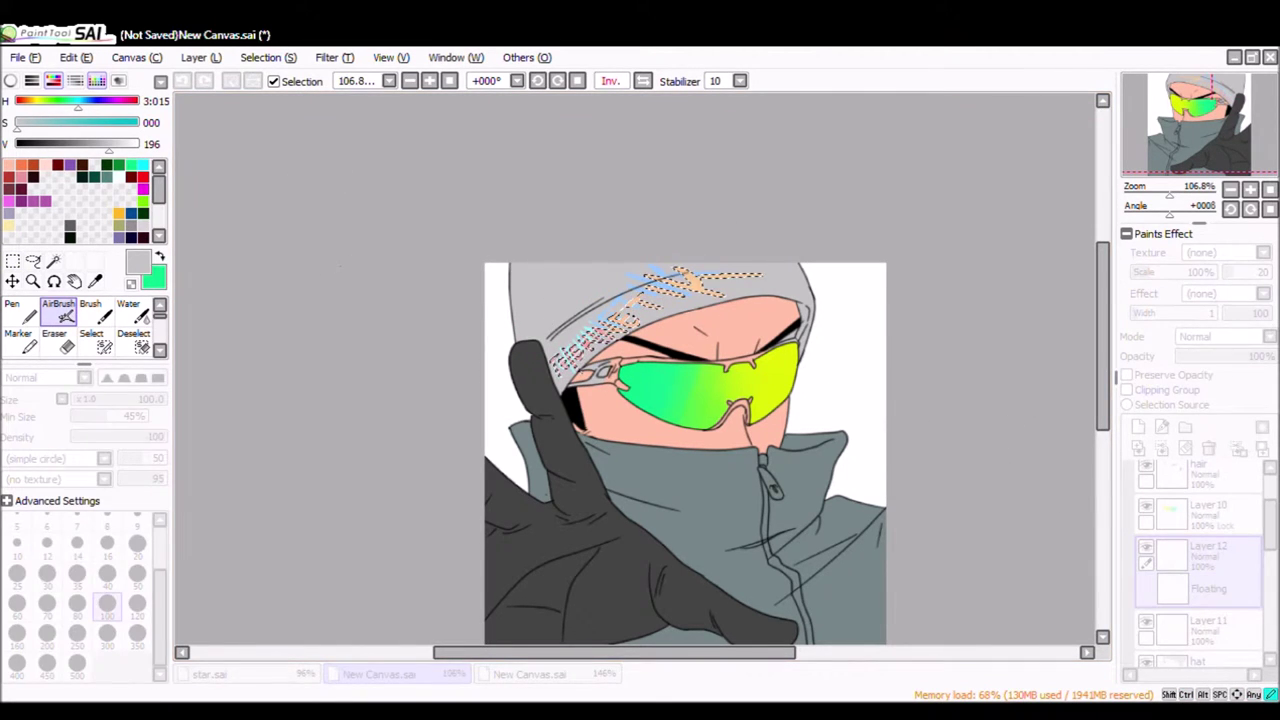
pyautogui.scroll(3, 685, 450)
pyautogui.scroll(-3, 685, 450)
# Paste a copy of the green and cyan lettering and move it onto the palm of the glove.
pyautogui.hotkey('ctrl', 'a')
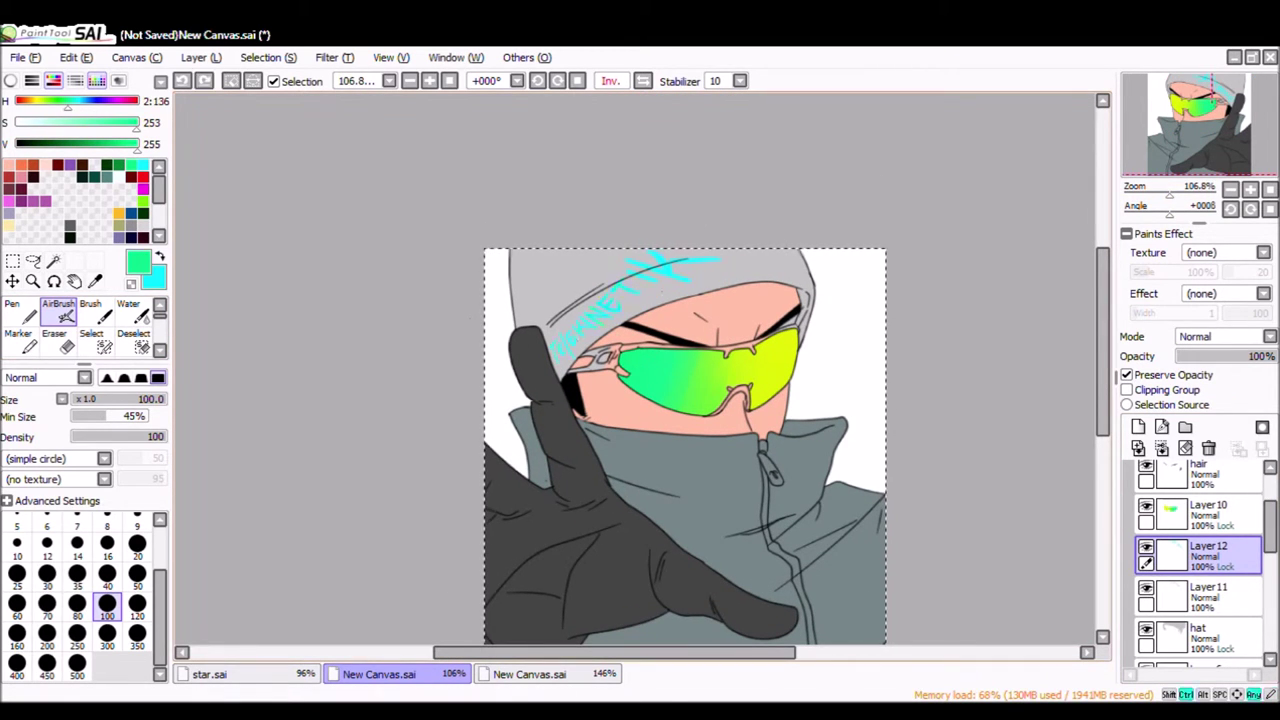
pyautogui.hotkey('ctrl', 'c')
pyautogui.hotkey('ctrl', 'v')
pyautogui.hotkey('ctrl', 't')
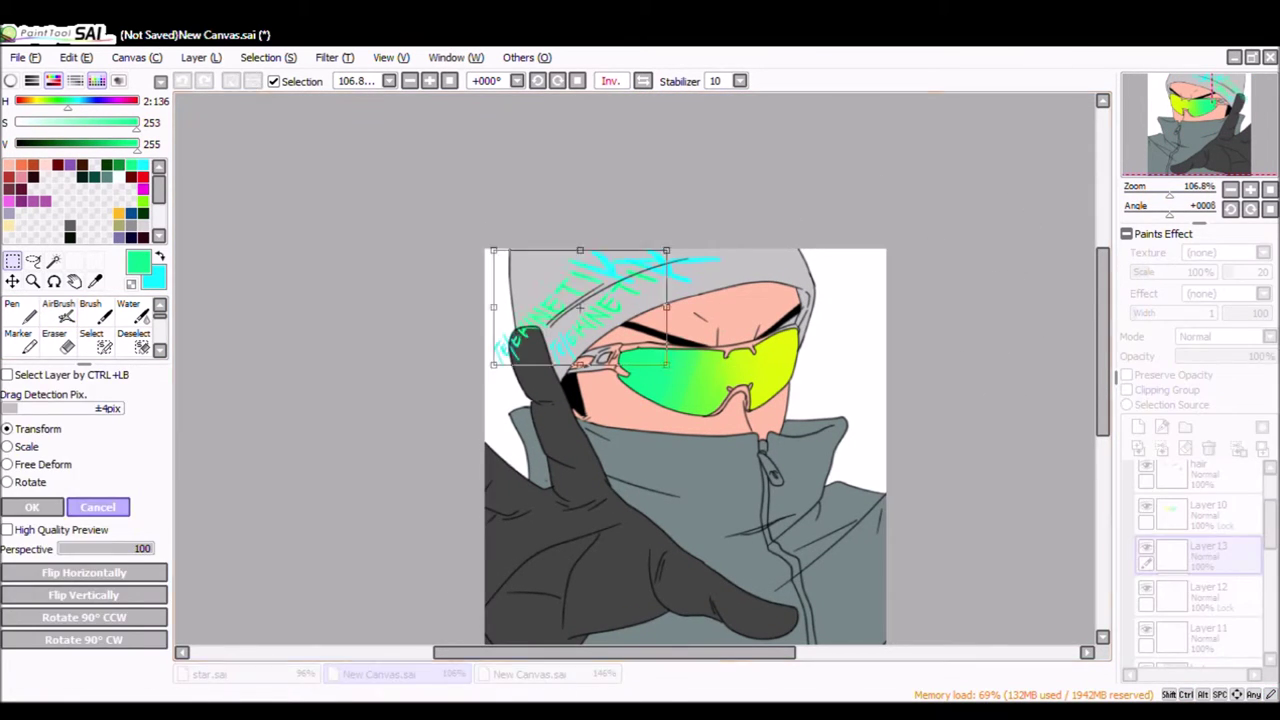
pyautogui.moveTo(662, 270)
pyautogui.mouseDown()
pyautogui.moveTo(575, 455)
pyautogui.moveTo(571, 445)
pyautogui.mouseUp()
pyautogui.press('Return')
pyautogui.click(1208, 595)
pyautogui.hotkey('ctrl', 't')
pyautogui.scroll(3, 642, 376)
pyautogui.press('Escape')
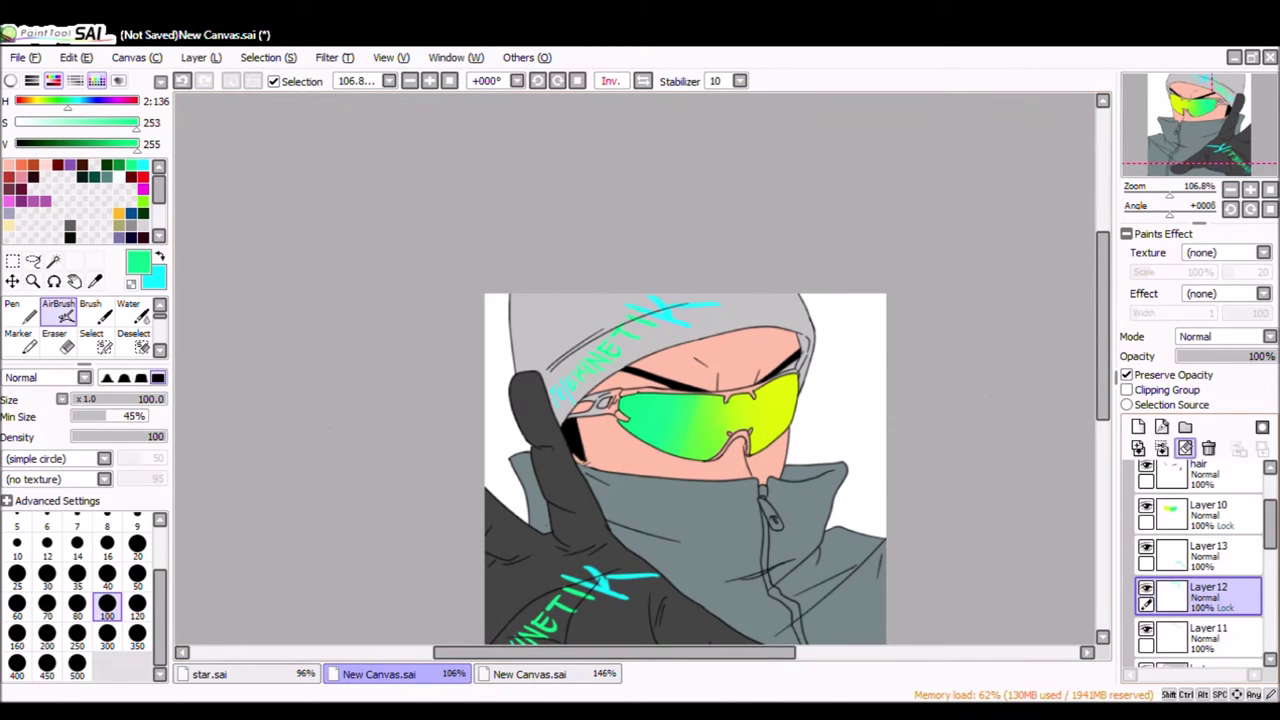
pyautogui.scroll(-2, 1200, 560)
pyautogui.hotkey('ctrl', 't')
pyautogui.press('Escape')
# Recolour the cap near-white on the hat layer and erase the stray paint beside the eyebrow.
pyautogui.scroll(-3, 685, 440)
pyautogui.click(1205, 552)
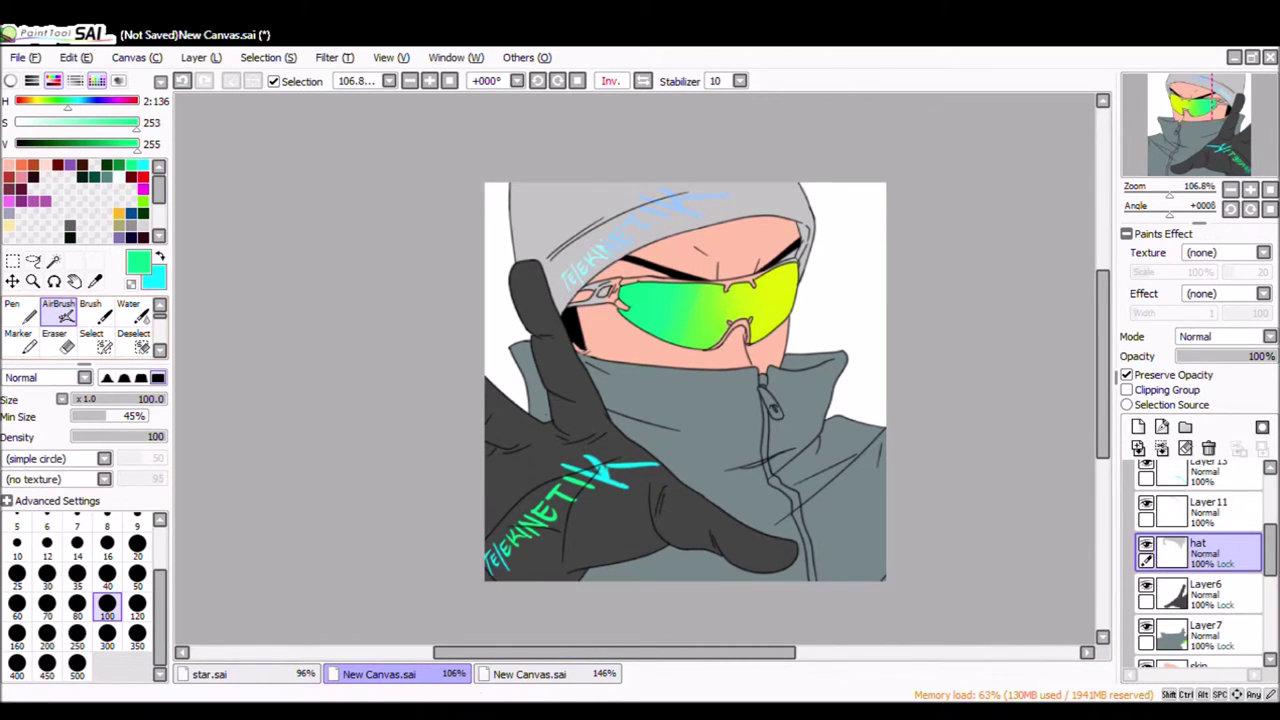
pyautogui.keyDown('alt'); pyautogui.click(650, 215); pyautogui.keyUp('alt')
pyautogui.moveTo(560, 230); pyautogui.dragTo(790, 210)
pyautogui.scroll(3, 971, 200)
pyautogui.press('e')
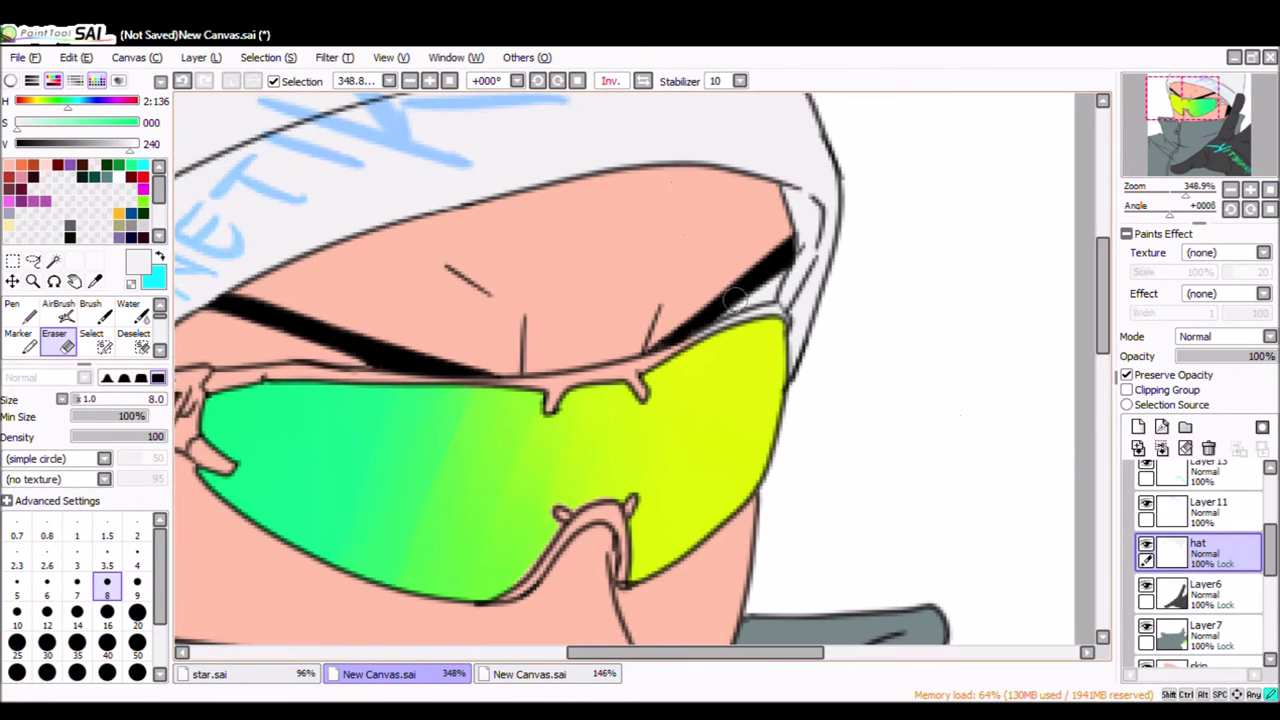
pyautogui.moveTo(769, 327); pyautogui.dragTo(1049, 327)
# Airbrush bright green over the whole sunglasses area on a new layer named shades.
pyautogui.press('v')
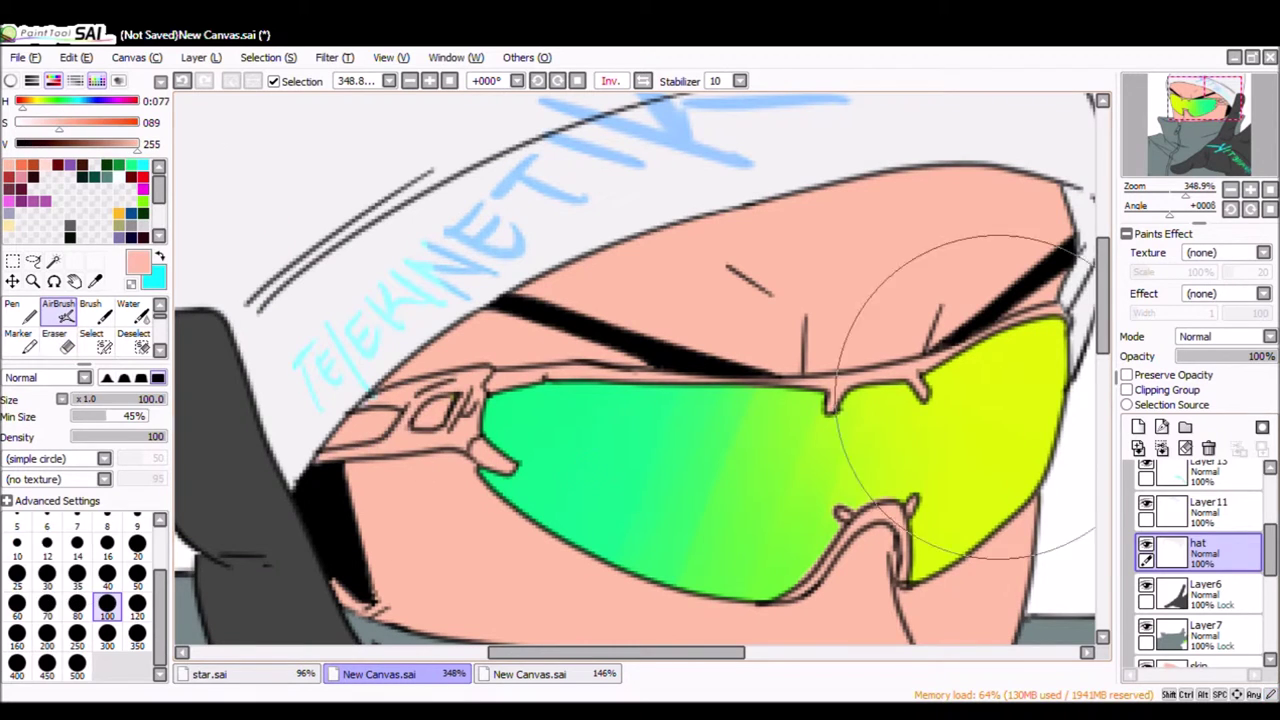
pyautogui.click(1205, 552)
pyautogui.moveTo(375, 395); pyautogui.dragTo(900, 450)
pyautogui.click(53, 260)
pyautogui.click(1192, 480)
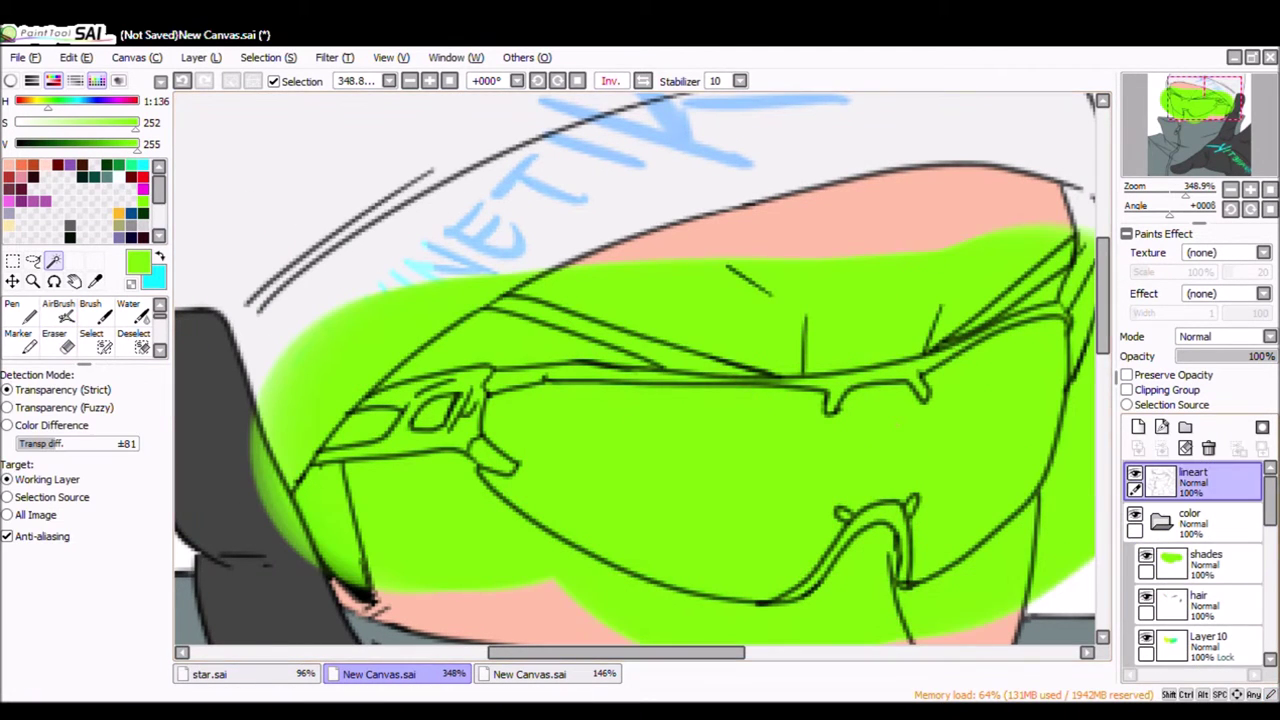
# Select everything outside the sunglasses frame from the line art, correcting the selection around the eyebrows and the frame's end.
pyautogui.click(800, 210)
pyautogui.click(700, 470)
pyautogui.click(685, 350)
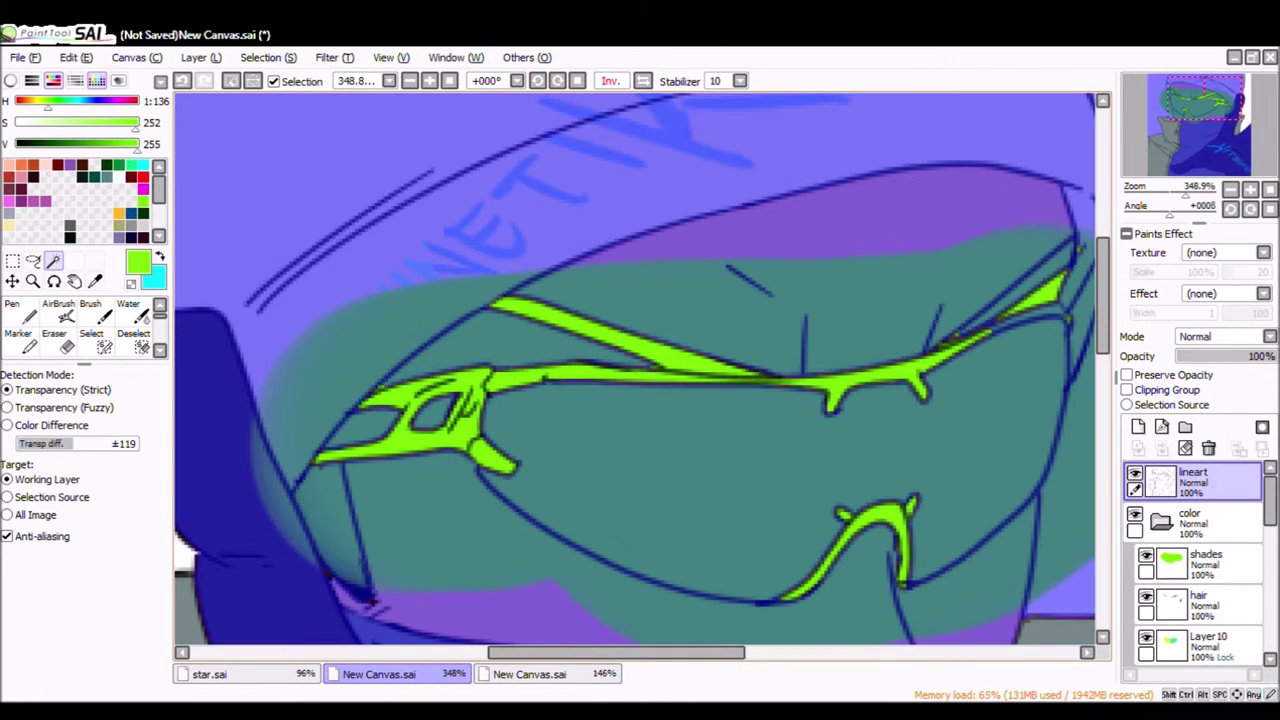
pyautogui.press('s')
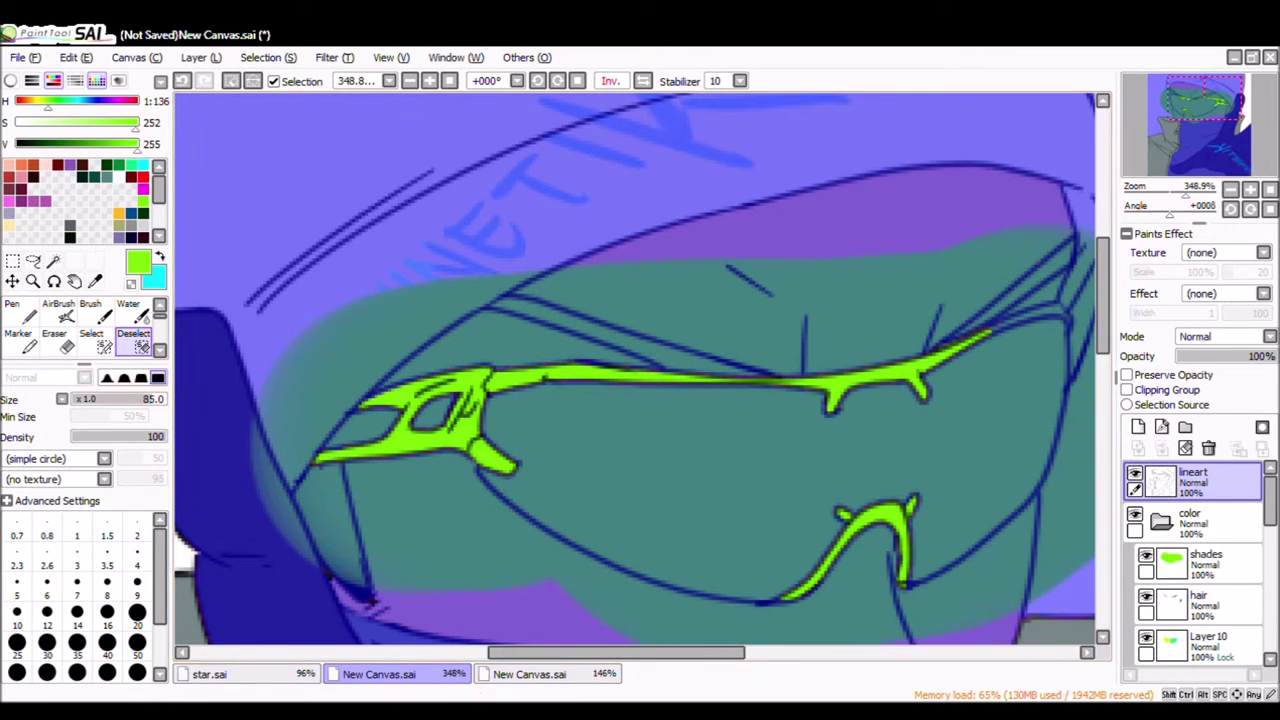
pyautogui.moveTo(919, 347); pyautogui.dragTo(514, 257)
pyautogui.click(91, 340)
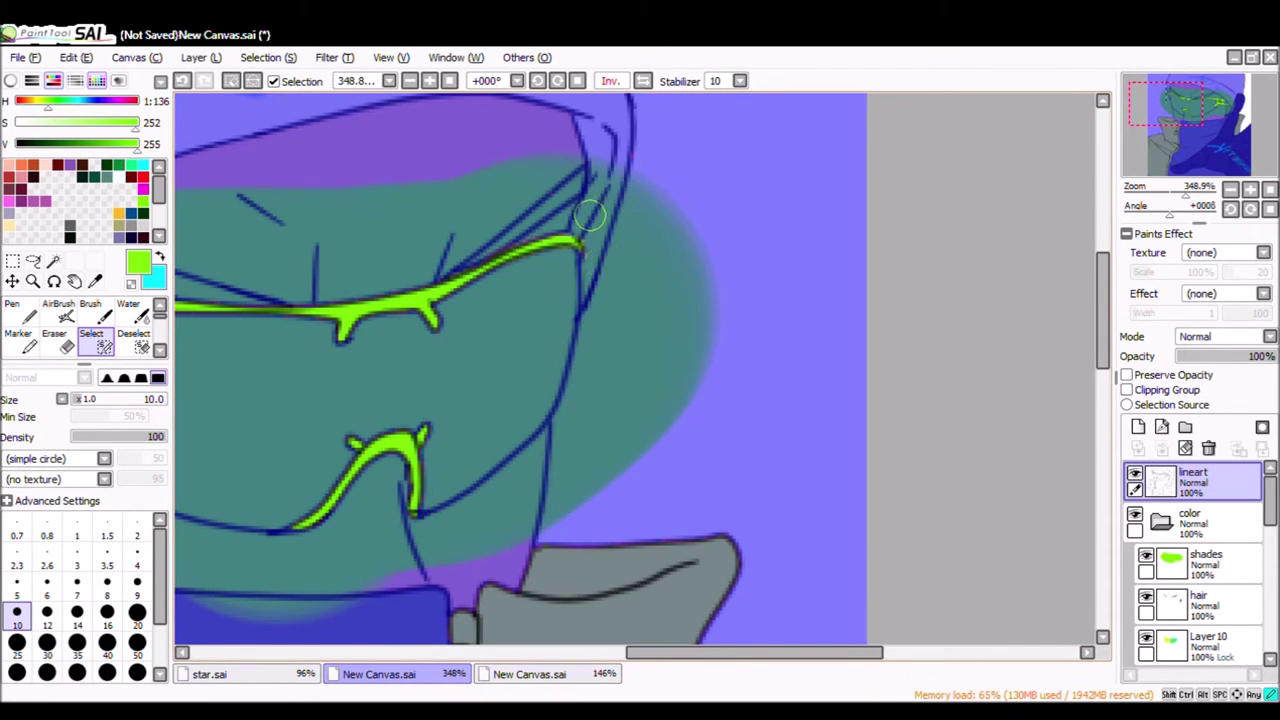
# Clear the selected excess green from the shades layer and recolour the remaining frame navy blue with preserved opacity.
pyautogui.scroll(-6, 380, 413)
pyautogui.hotkey('ctrl', 't')
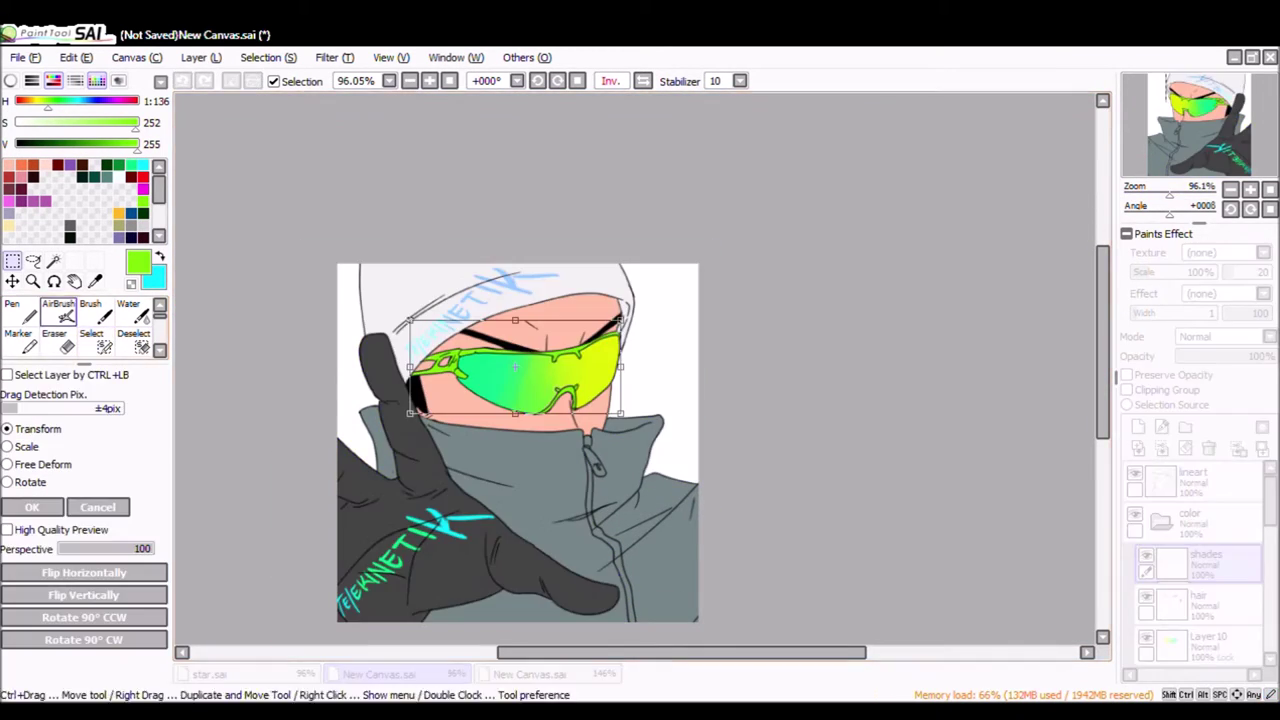
pyautogui.press('Return')
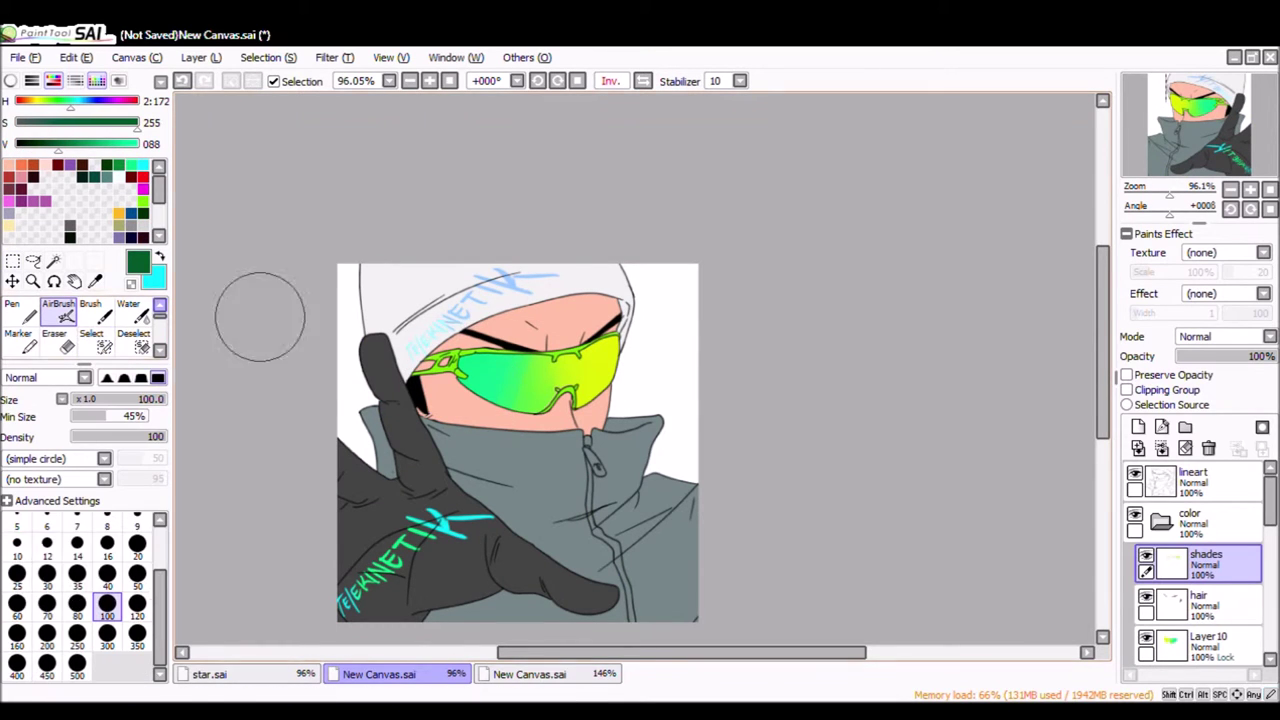
pyautogui.scroll(-1, 638, 364)
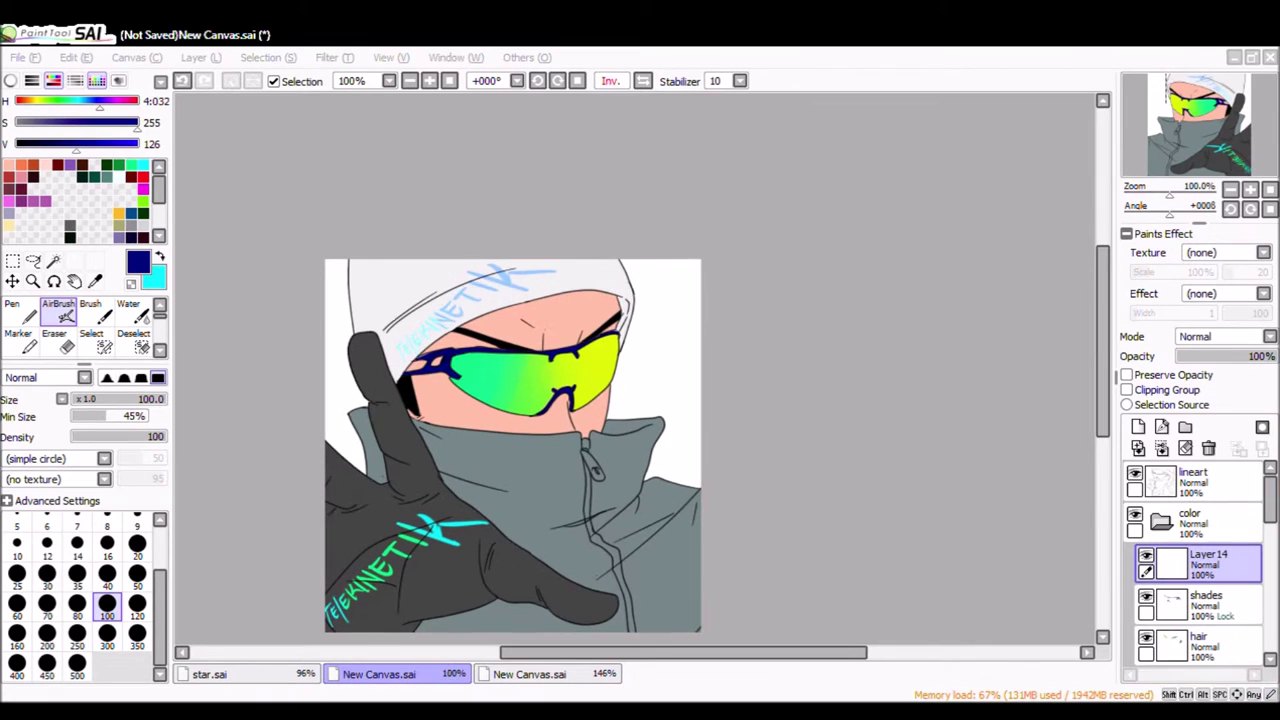
# Paint the zipper yellow on a new layer named zipper and trim the colour to the line art.
pyautogui.click(94, 122)
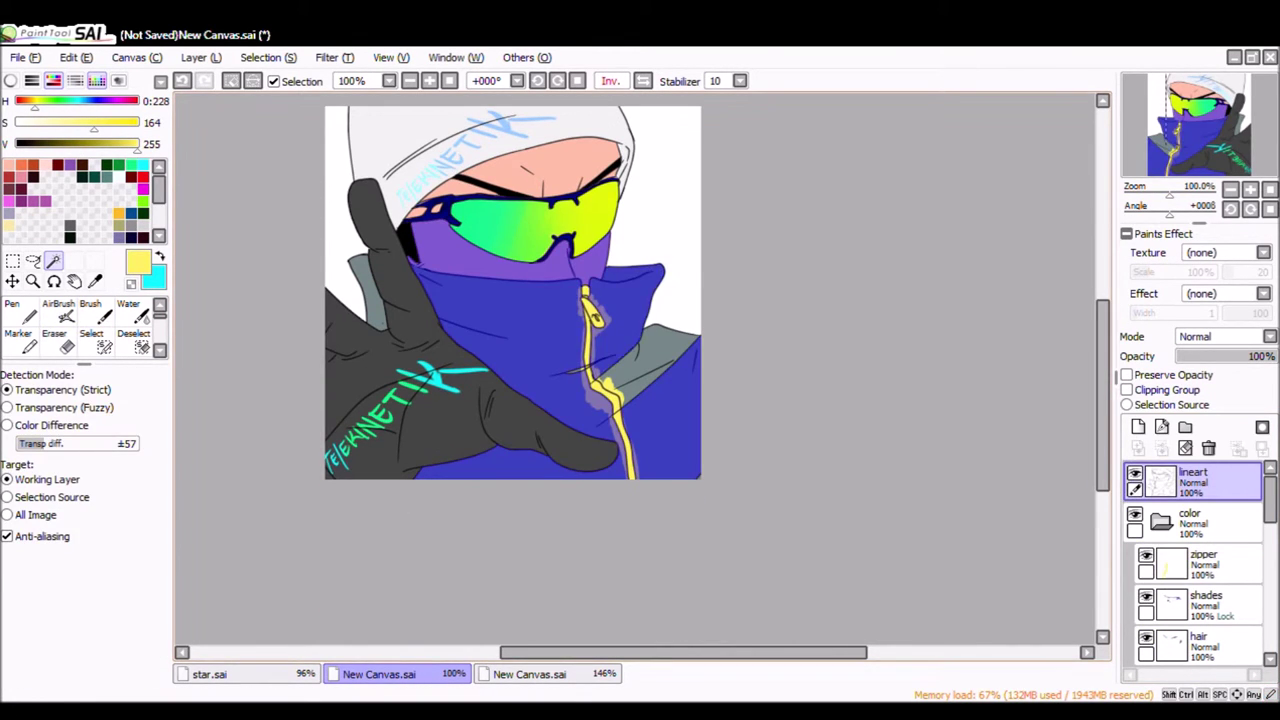
pyautogui.click(1200, 565)
pyautogui.scroll(3, 630, 320)
pyautogui.click(91, 340)
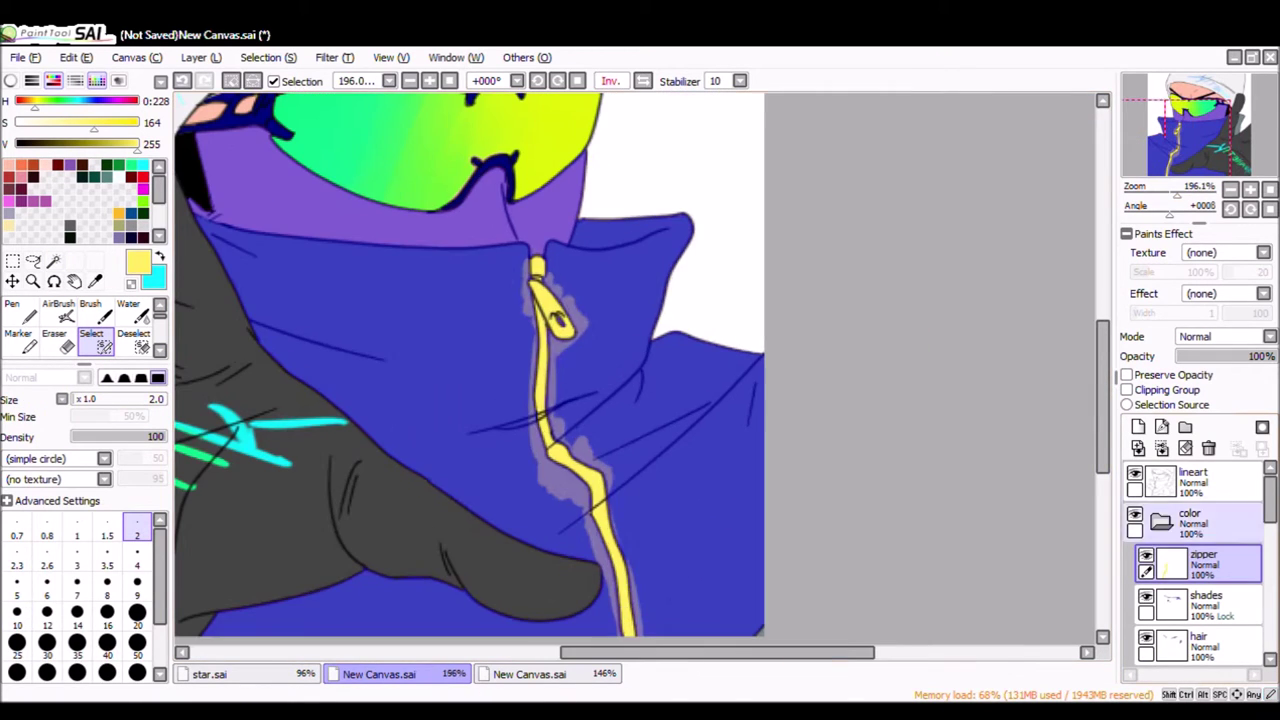
pyautogui.hotkey('ctrl', 'd')
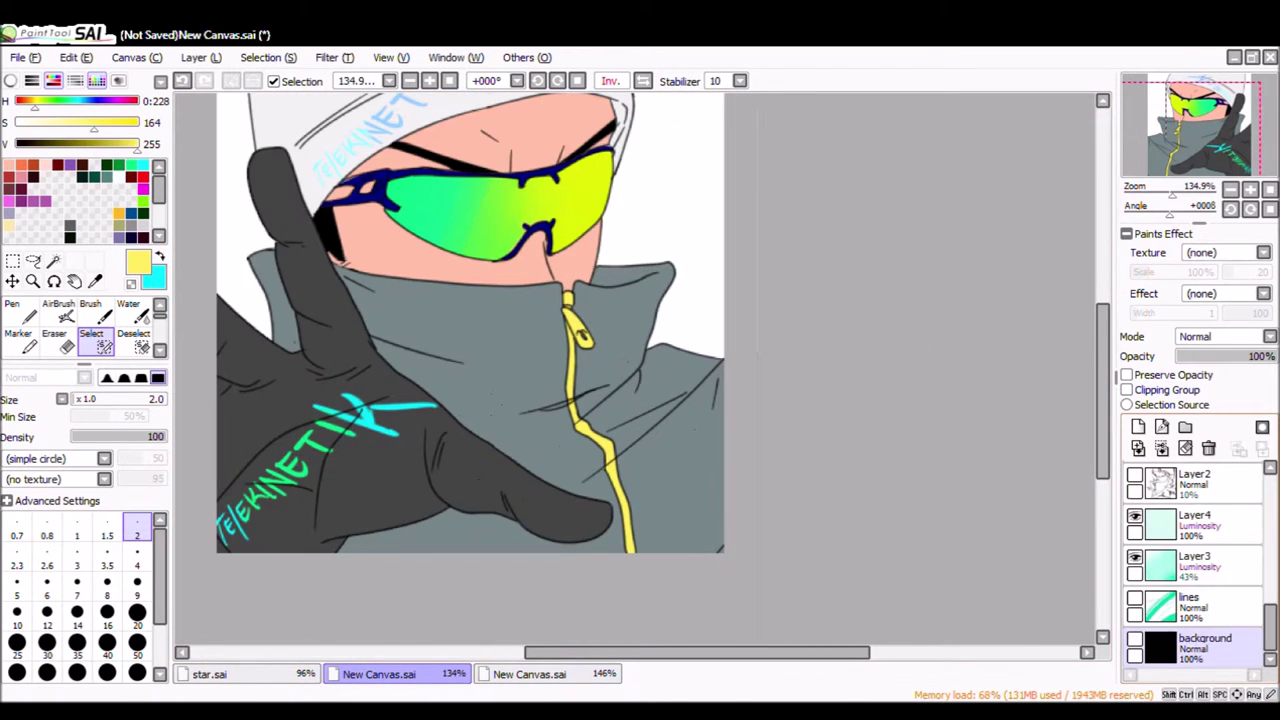
# Show the lines and background layers behind the character.
pyautogui.scroll(-5, 443, 229)
pyautogui.scroll(4, 443, 229)
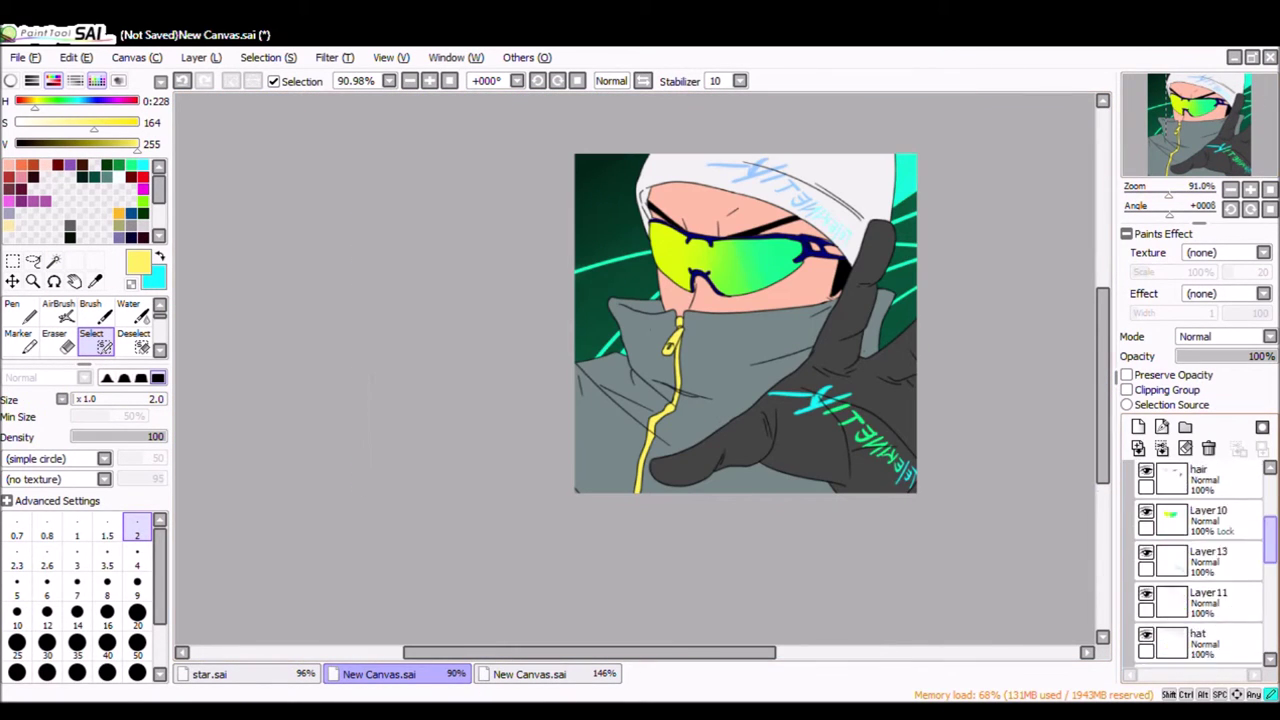
pyautogui.scroll(1, 1195, 560)
# Try brushing reddish shadows across the forehead and cheek on the skin layer with preserved opacity.
pyautogui.click(1200, 555)
pyautogui.scroll(3, 820, 331)
pyautogui.press('n')
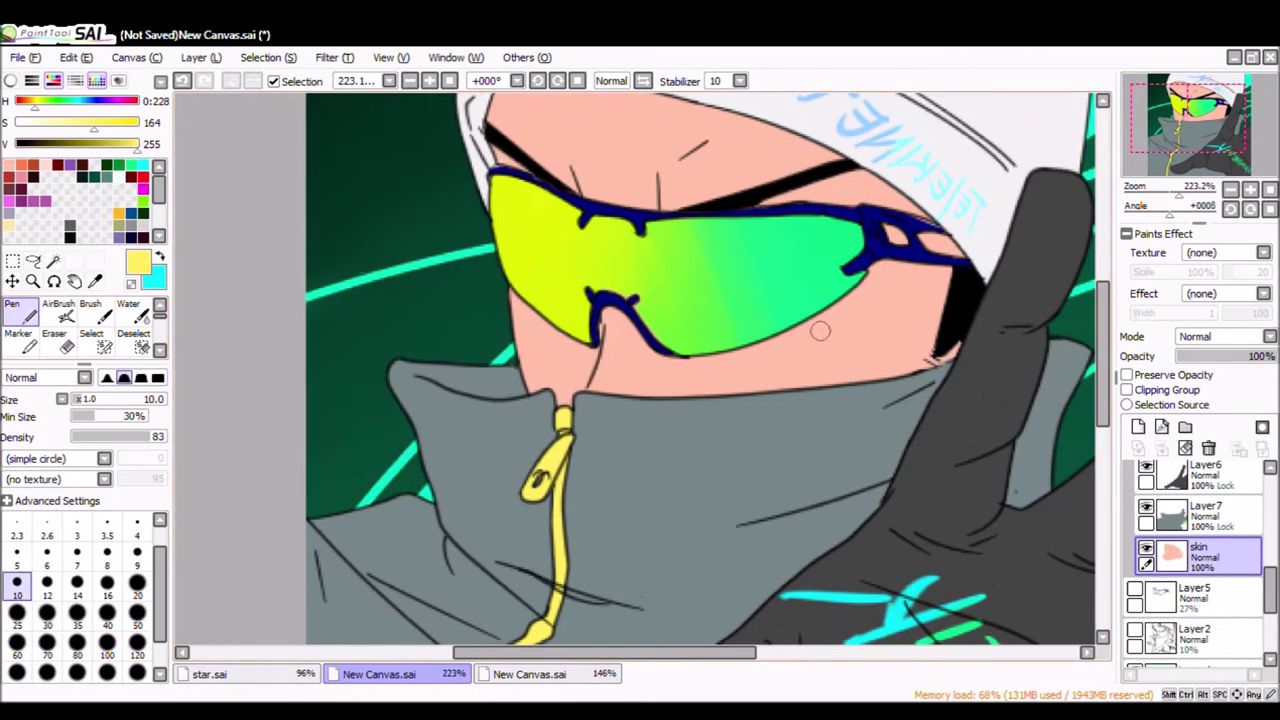
pyautogui.click(143, 177)
pyautogui.click(90, 310)
pyautogui.moveTo(800, 345); pyautogui.dragTo(870, 350)
pyautogui.moveTo(610, 380); pyautogui.dragTo(690, 378)
pyautogui.moveTo(790, 355)
pyautogui.mouseDown()
pyautogui.moveTo(828, 370)
pyautogui.moveTo(930, 275)
pyautogui.mouseUp()
pyautogui.scroll(2, 852, 280)
pyautogui.moveTo(682, 208); pyautogui.dragTo(838, 196)
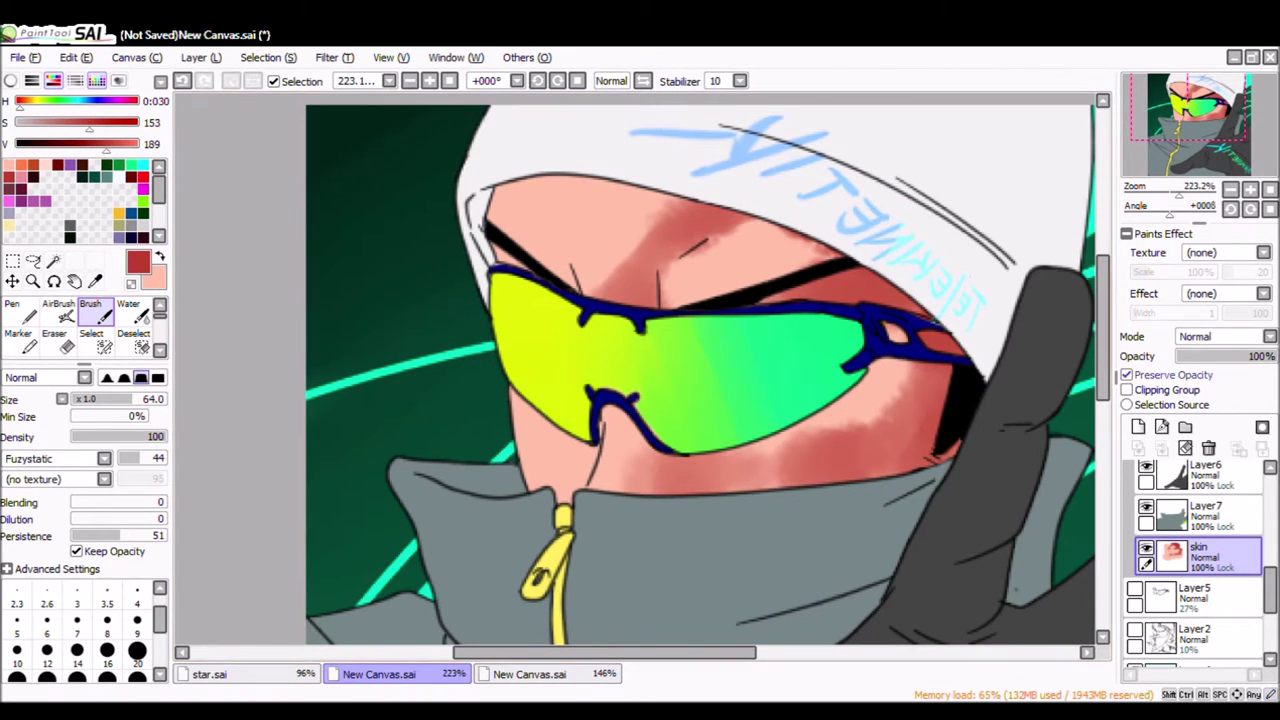
# Try blending the face shadows with the Water tool and tinting the far side of the face green.
pyautogui.press('w')
pyautogui.moveTo(720, 260)
pyautogui.mouseDown()
pyautogui.moveTo(880, 200)
pyautogui.moveTo(520, 210)
pyautogui.mouseUp()
pyautogui.keyDown('alt'); pyautogui.click(820, 360); pyautogui.keyUp('alt')
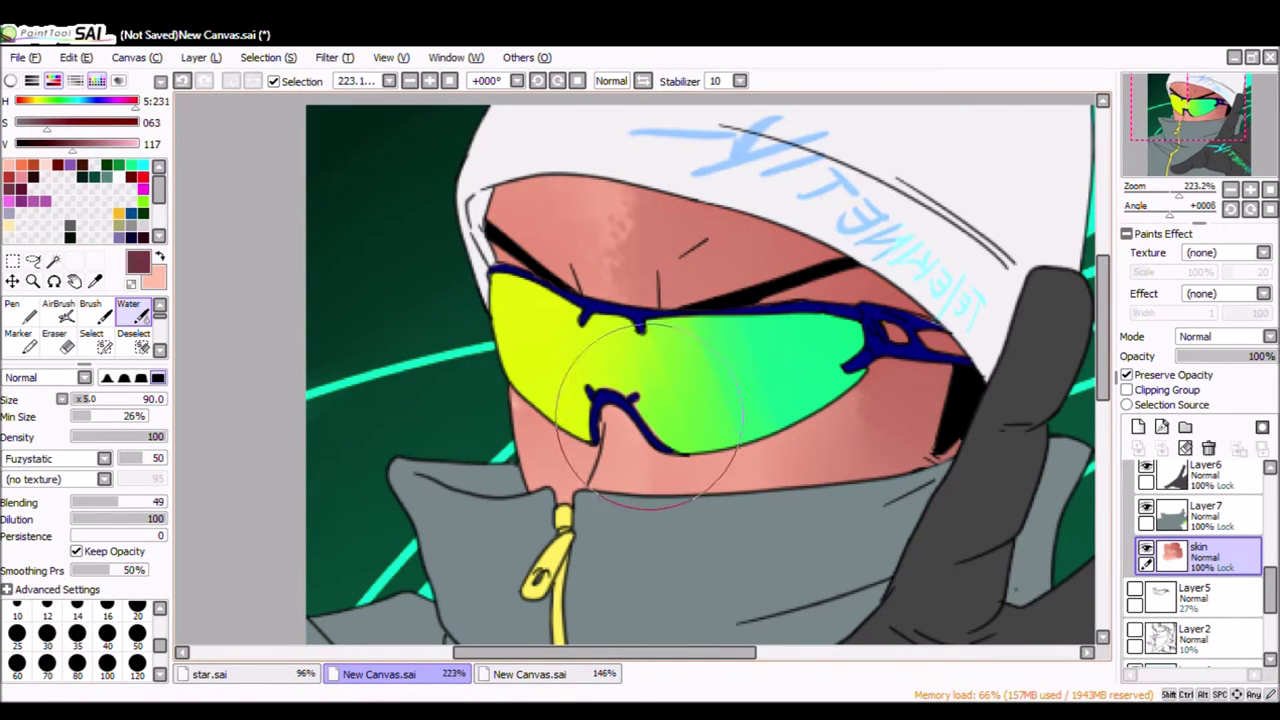
pyautogui.moveTo(650, 210); pyautogui.dragTo(460, 285)
pyautogui.moveTo(478, 450); pyautogui.dragTo(760, 250)
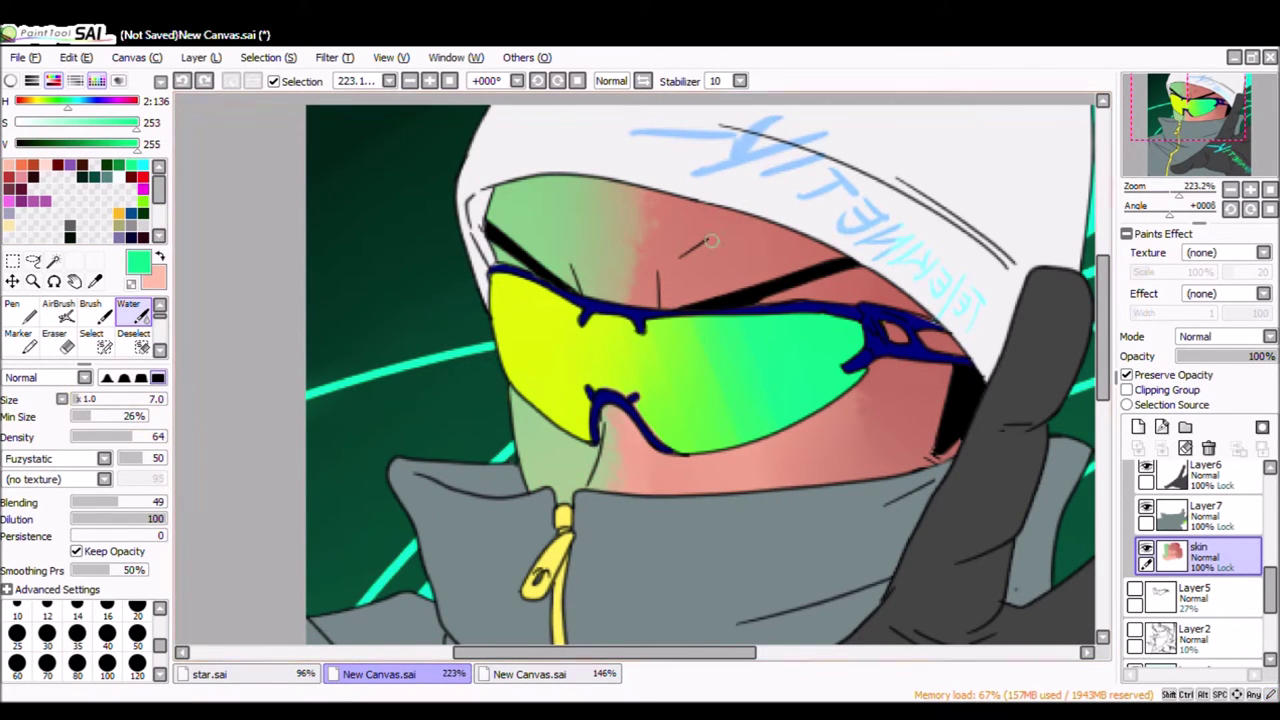
# Airbrush the whole face back to flat peach on the skin layer.
pyautogui.click(159, 257)
pyautogui.click(58, 310)
pyautogui.moveTo(520, 200)
pyautogui.mouseDown()
pyautogui.moveTo(700, 260)
pyautogui.moveTo(850, 450)
pyautogui.mouseUp()
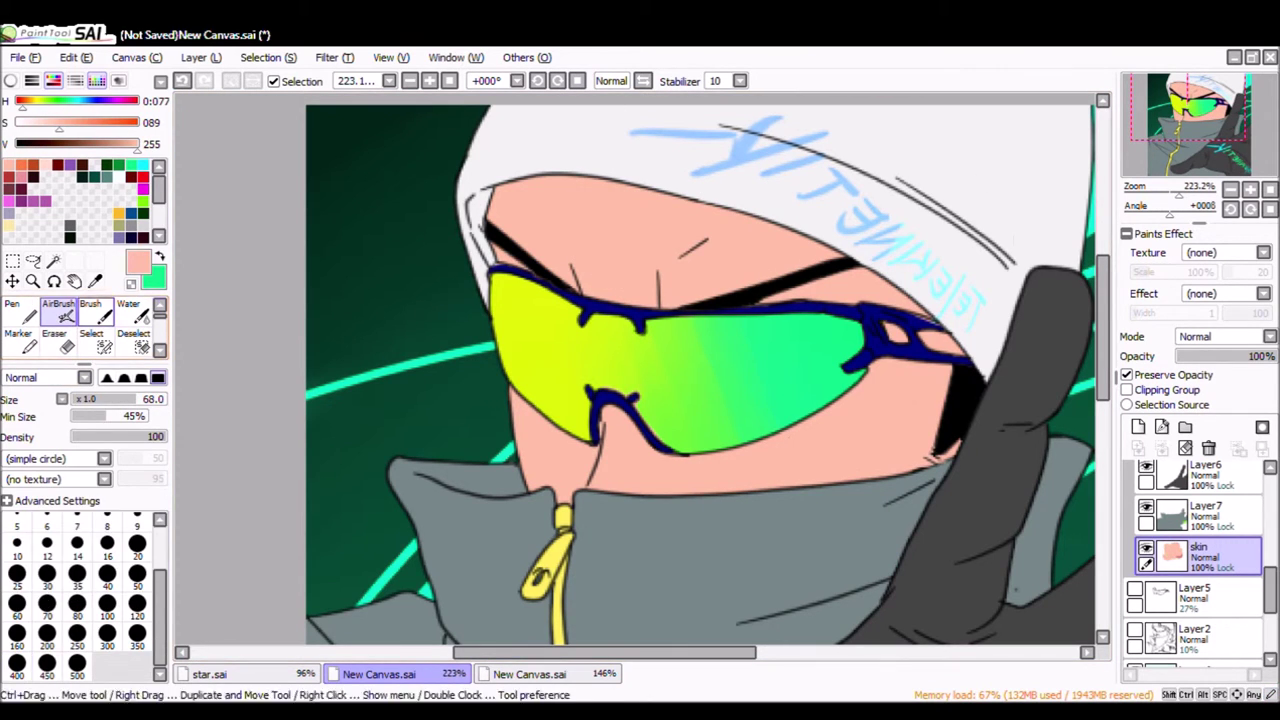
# Try a soft green tint on the middle of the forehead and nose with the Water tool.
pyautogui.press('w')
pyautogui.press('x')
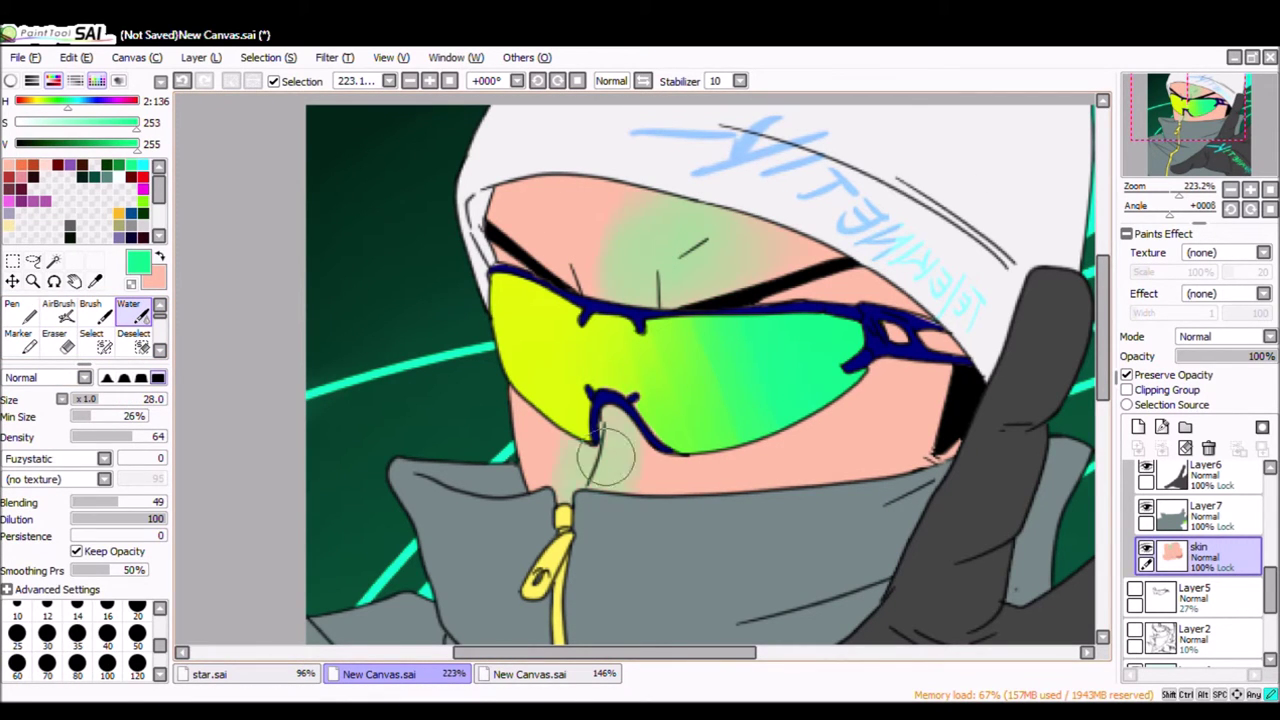
pyautogui.press('a')
pyautogui.hotkey('ctrl', 'z')
pyautogui.hotkey('ctrl', 'y')
# Shade the cheek and temple nearest the glove softly with a muted dark red, using the Water tool.
pyautogui.hotkey('ctrl', '0')
pyautogui.press('x')
pyautogui.press('w')
pyautogui.keyDown('alt'); pyautogui.click(805, 370); pyautogui.keyUp('alt')
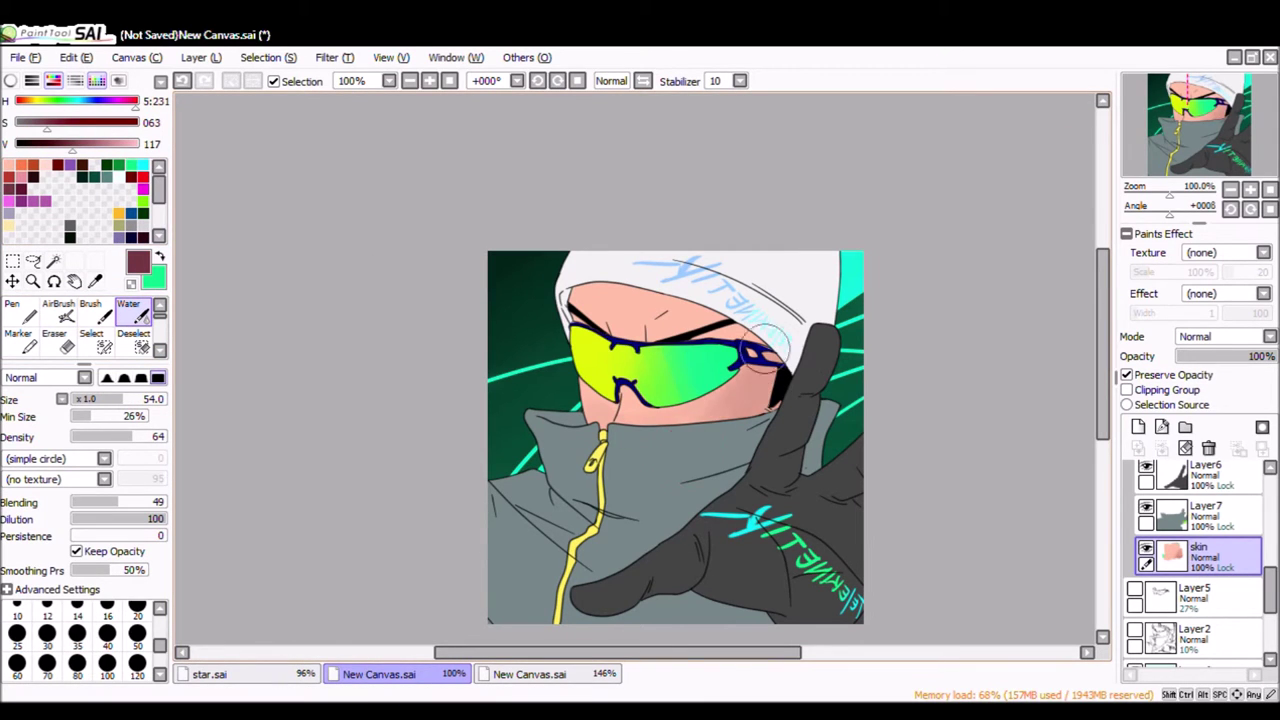
# Try tinting the jacket on Layer7 green with the Water tool, with darker grey shading on the collar.
pyautogui.scroll(-2, 675, 380)
pyautogui.click(1200, 515)
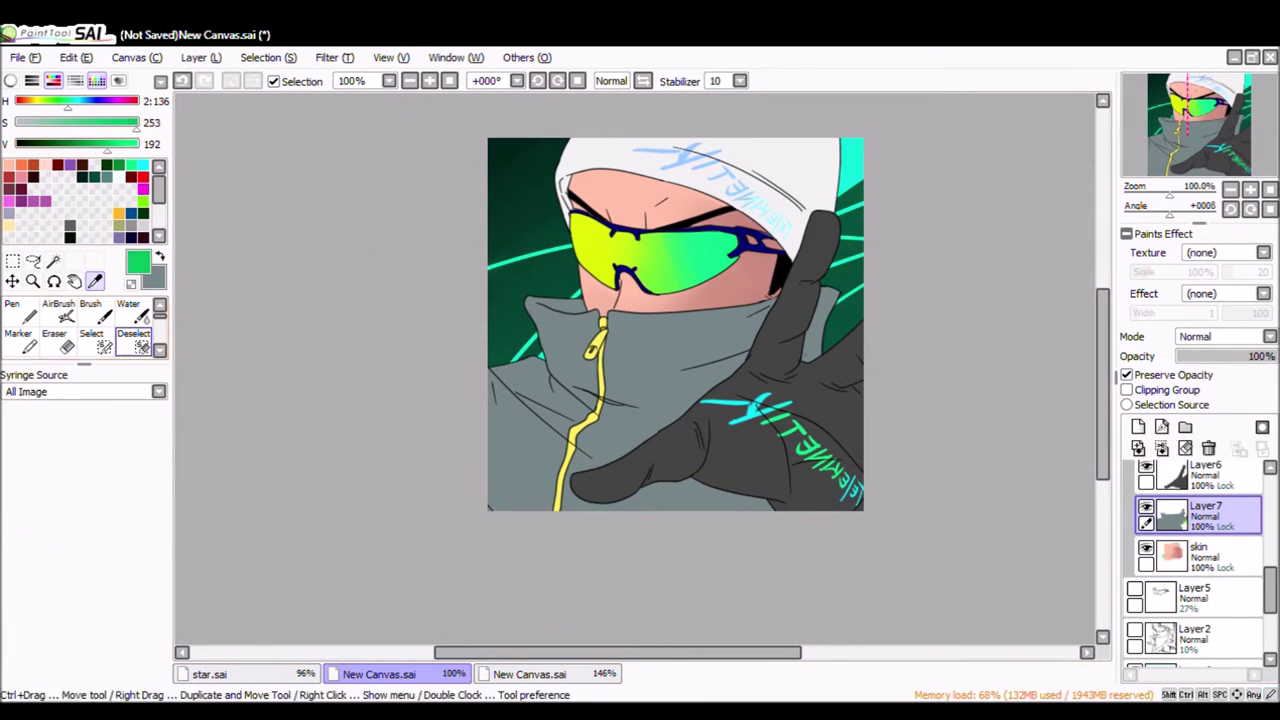
pyautogui.press('w')
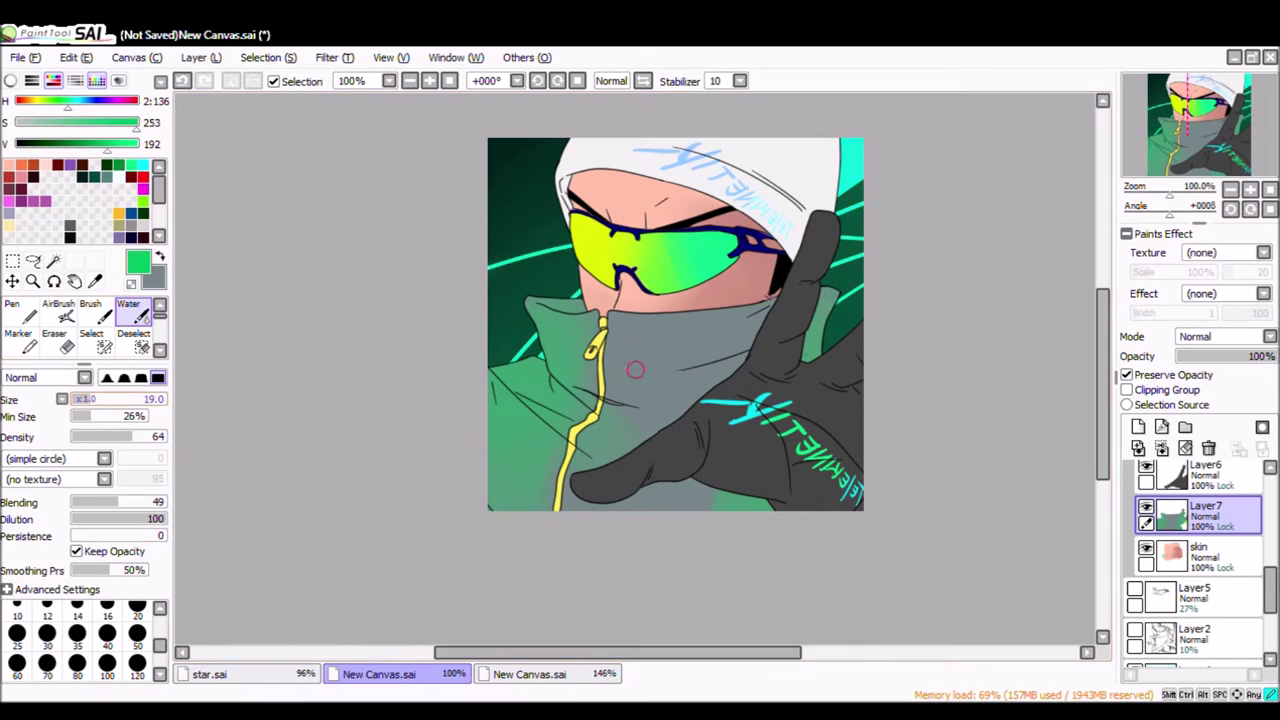
pyautogui.press('h')
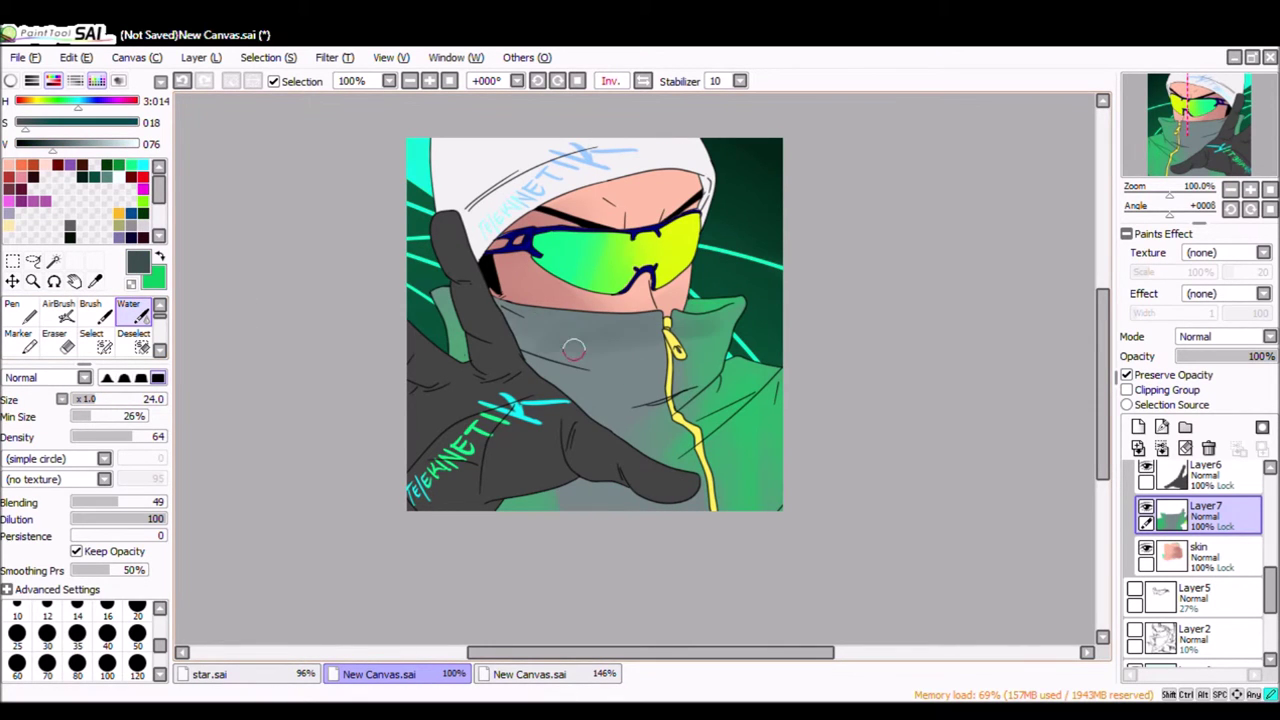
# Airbrush the entire jacket on Layer7 a flat dark slate grey.
pyautogui.scroll(3, 555, 344)
pyautogui.press('v')
pyautogui.scroll(-5, 829, 349)
pyautogui.scroll(2, 829, 349)
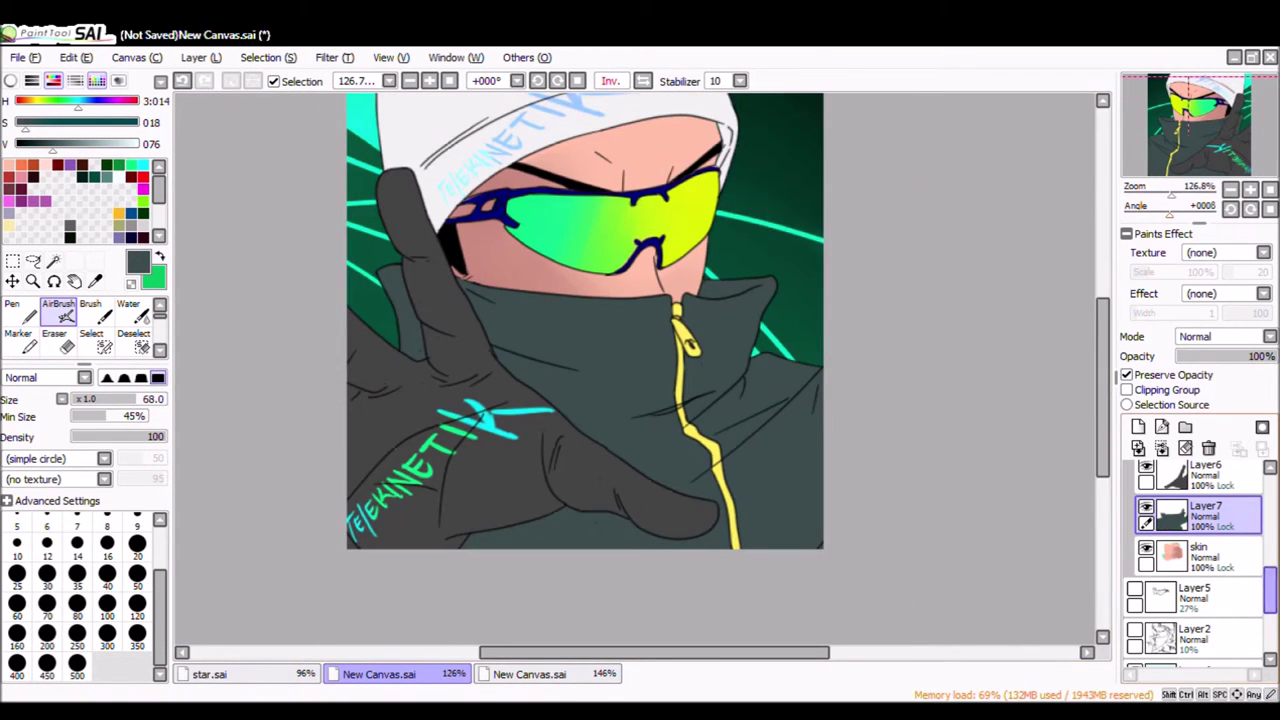
# Try the Lumi & Shade blending mode on the lens layer, Layer10, and brush dark slate over the lenses.
pyautogui.scroll(2, 1200, 560)
pyautogui.click(1200, 545)
pyautogui.scroll(-3, 1220, 336)
pyautogui.press('b')
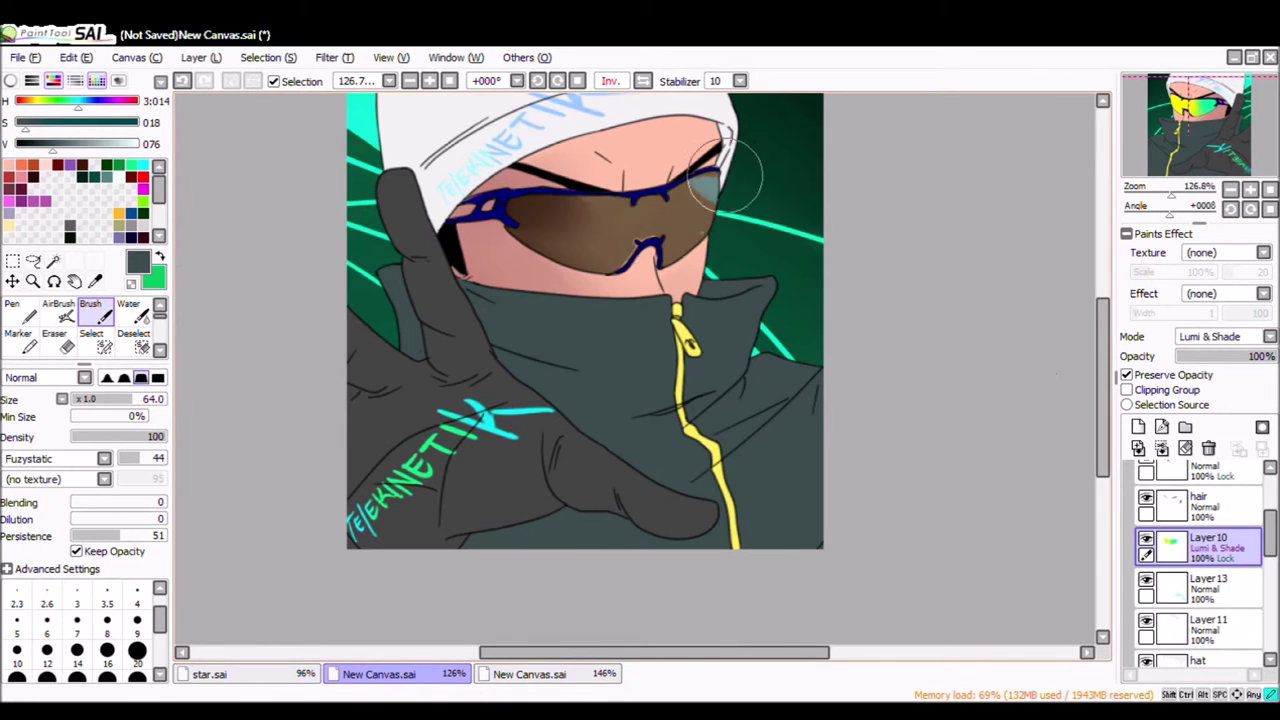
# Airbrush the gaps along the lenses' nose edge with preserved opacity off and try the Luminosity mode on Layer10.
pyautogui.scroll(4, 691, 257)
pyautogui.press('v')
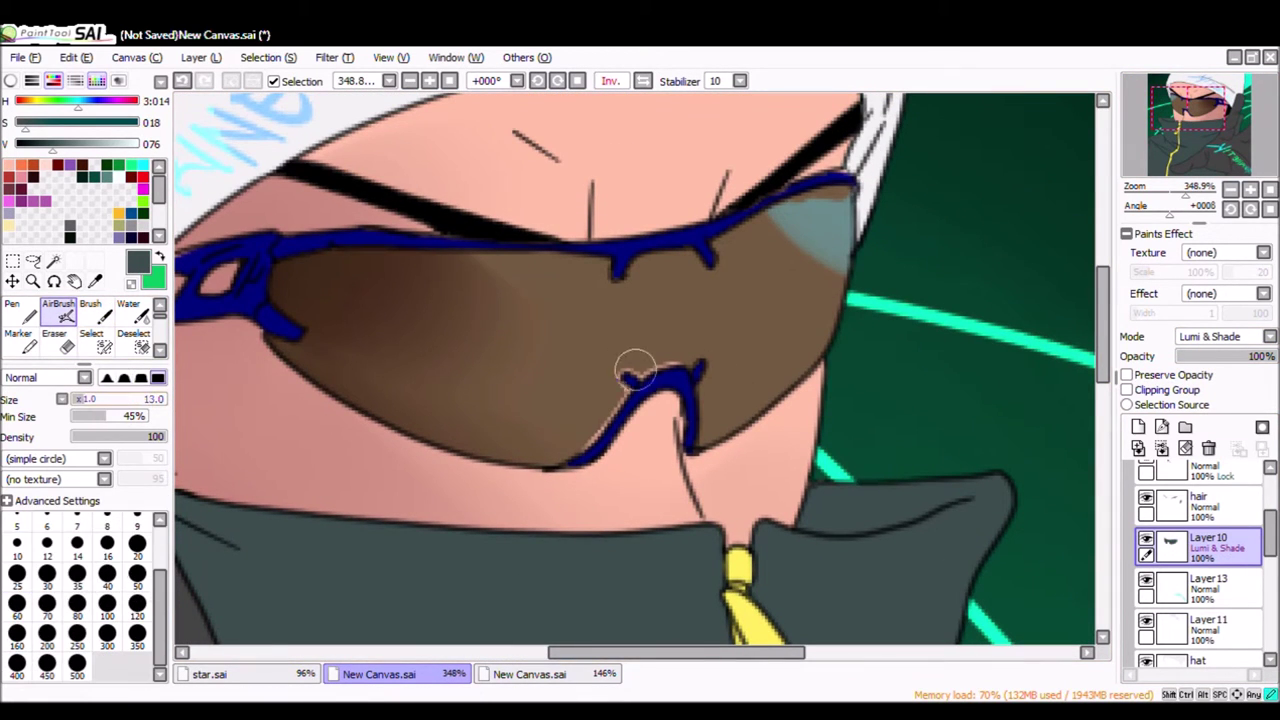
pyautogui.scroll(6, 789, 271)
pyautogui.scroll(-4, 789, 271)
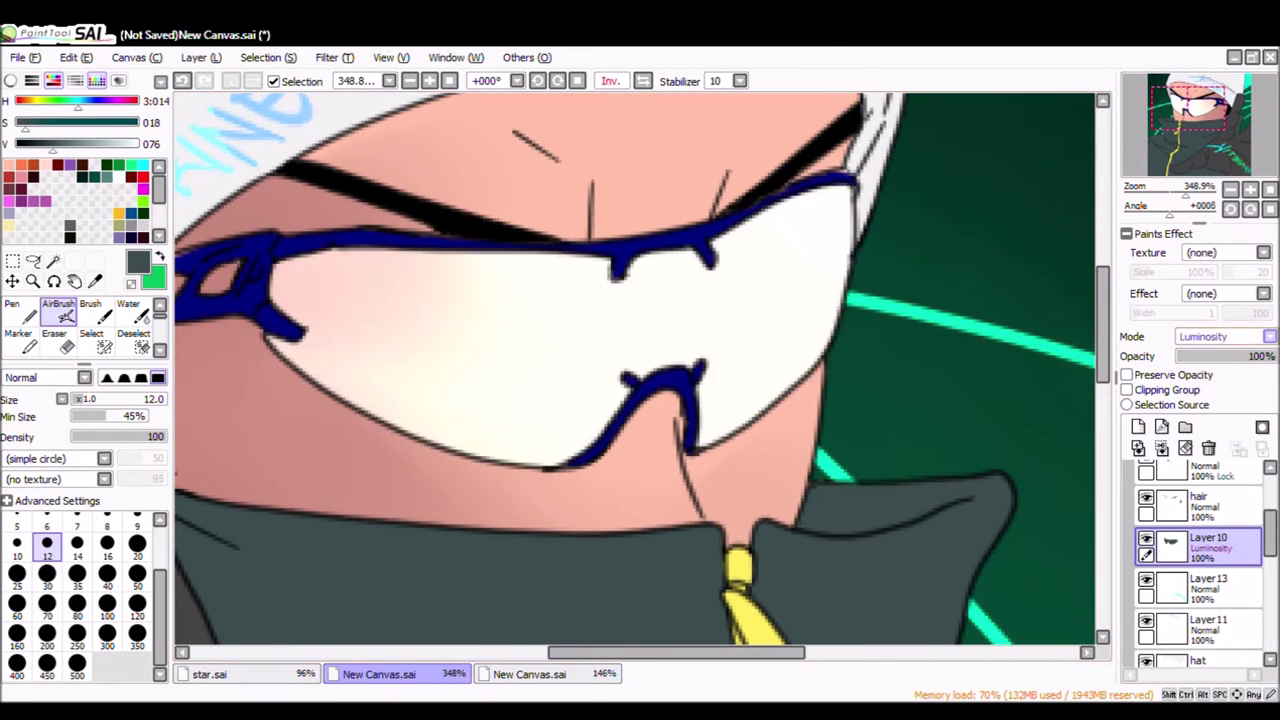
# Return Layer10 to Normal mode and airbrush the lenses solid black.
pyautogui.scroll(-5, 789, 271)
pyautogui.scroll(-2, 789, 271)
pyautogui.scroll(6, 1220, 336)
pyautogui.click(1127, 374)
pyautogui.click(107, 604)
pyautogui.moveTo(560, 340); pyautogui.dragTo(690, 360)
pyautogui.moveTo(1268, 356)
pyautogui.mouseDown()
pyautogui.moveTo(1212, 356)
pyautogui.moveTo(1276, 356)
pyautogui.mouseUp()
pyautogui.scroll(5, 620, 350)
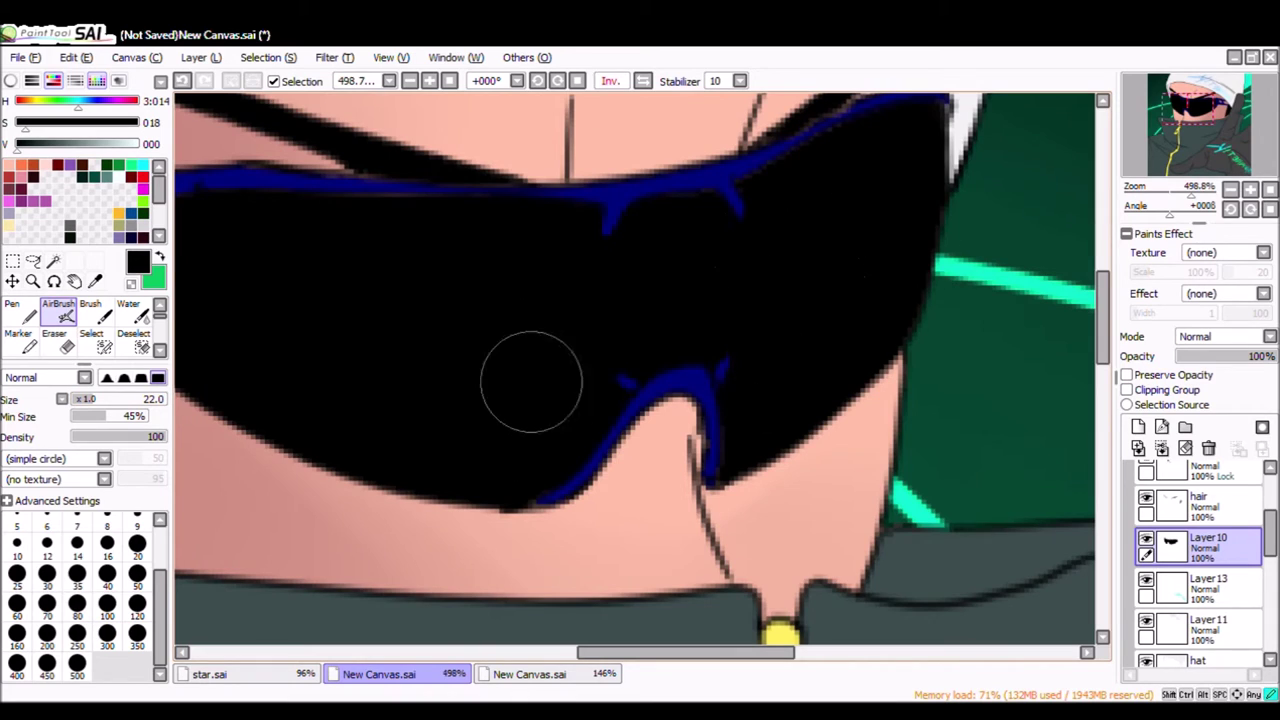
# Airbrush soft light-green reflection stripes across the black lenses with preserved opacity.
pyautogui.press('Home')
pyautogui.press('x')
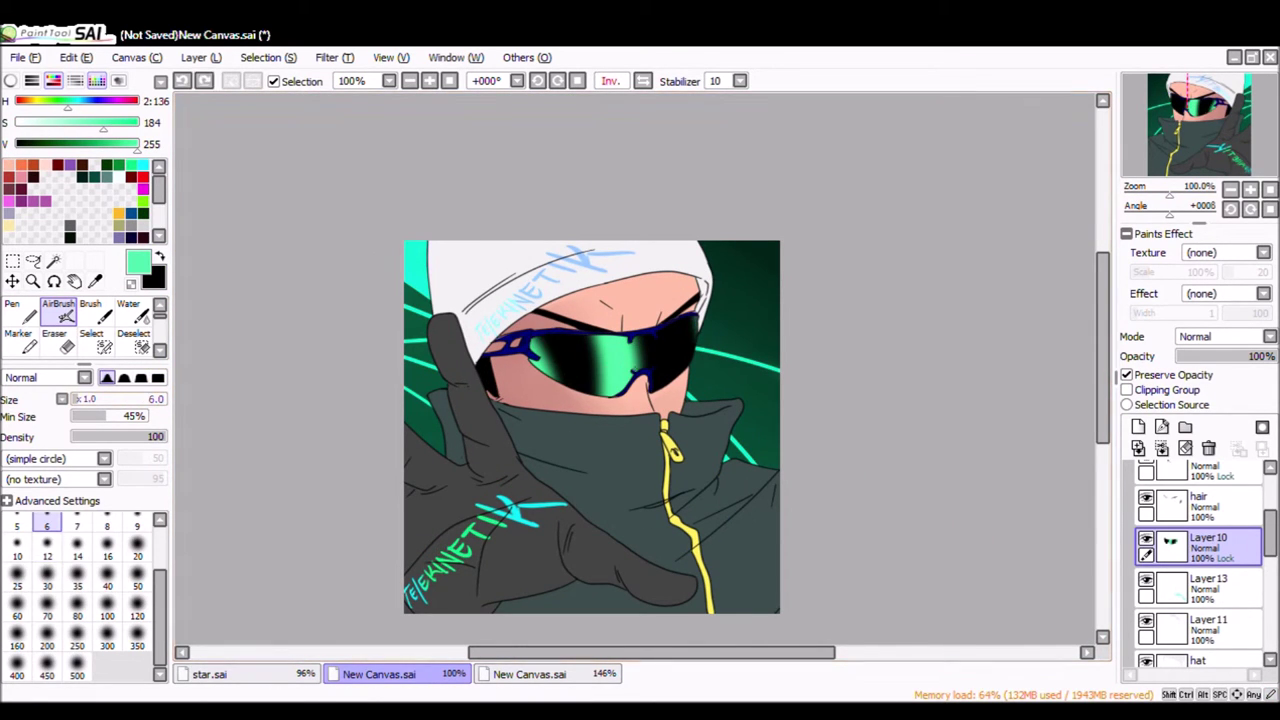
pyautogui.scroll(-2, 635, 370)
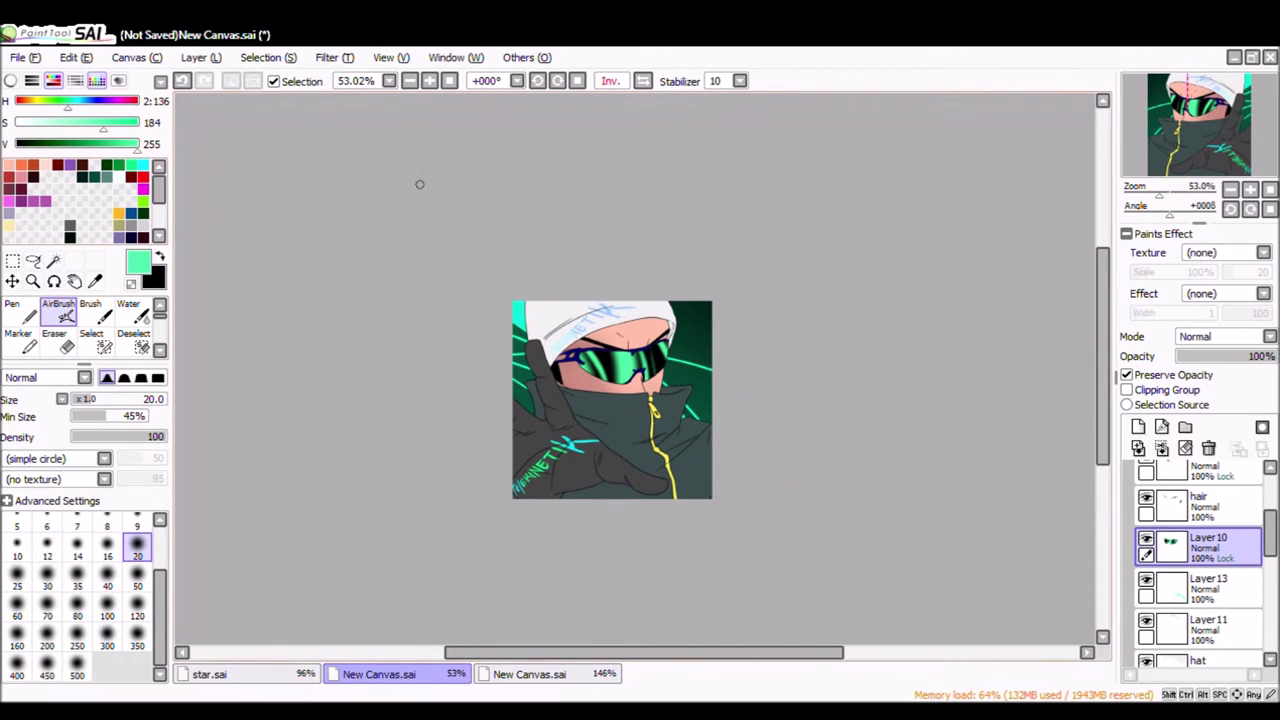
# Airbrush a light mint-green tint onto the cap on the hat layer.
pyautogui.click(1205, 660)
pyautogui.keyDown('alt'); pyautogui.click(620, 330); pyautogui.keyUp('alt')
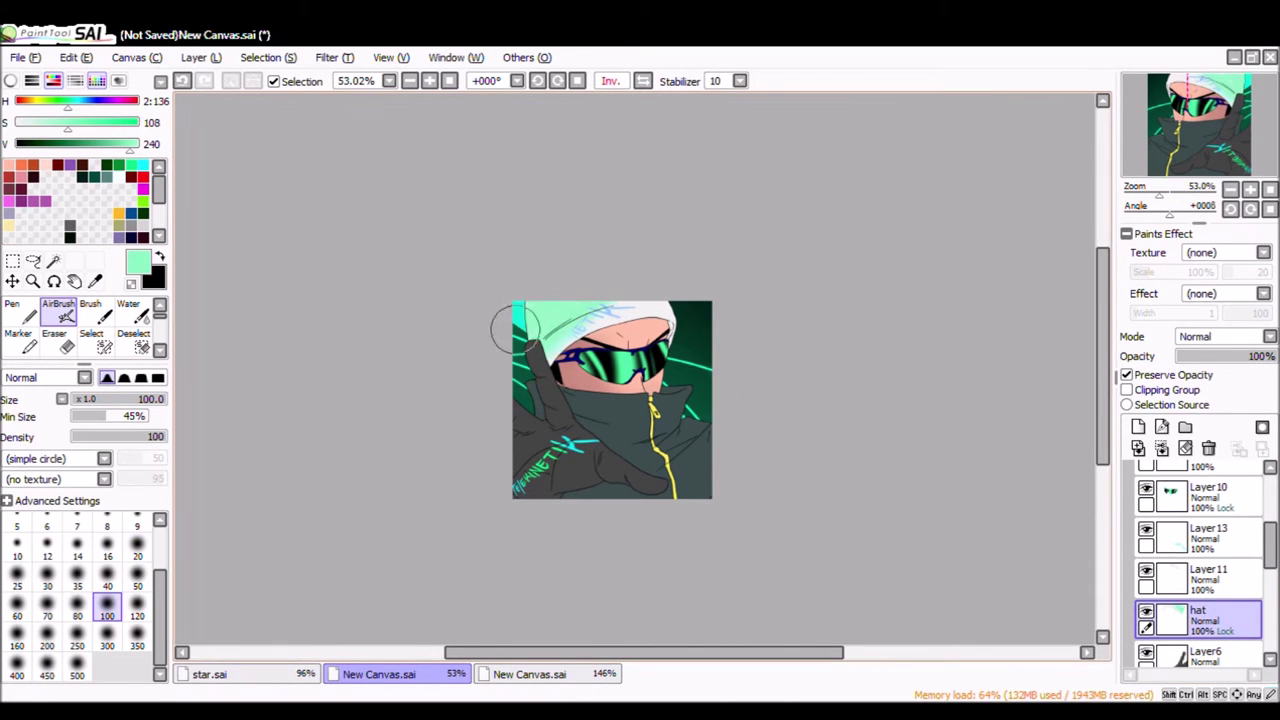
pyautogui.click(1205, 497)
# Apply the Fringe effect to the glove layer, Layer6, and to the jacket layer, Layer7.
pyautogui.scroll(1, 1200, 560)
pyautogui.scroll(-3, 1200, 560)
pyautogui.click(1205, 598)
pyautogui.scroll(-2, 1220, 336)
pyautogui.click(1205, 639)
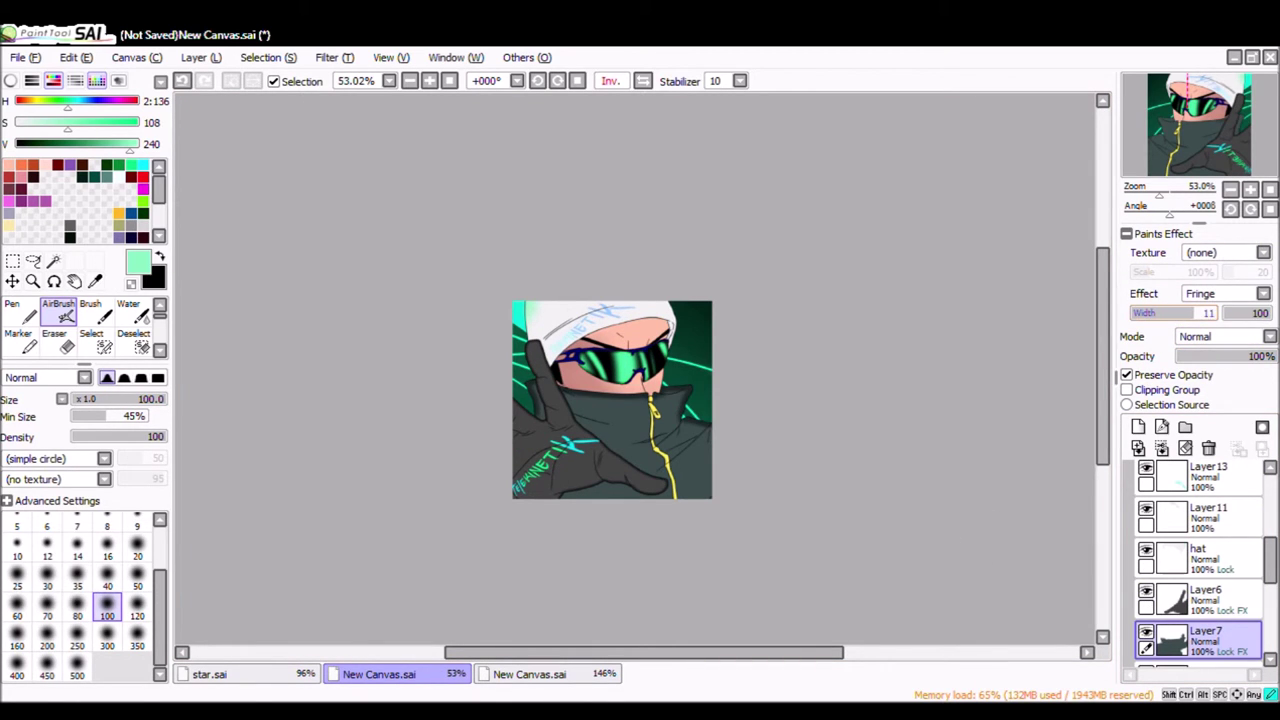
# Give the jacket layer a Canvas texture at 172% scale with fringe width 10, and save the drawing as profile picture.sai.
pyautogui.scroll(2, 1215, 252)
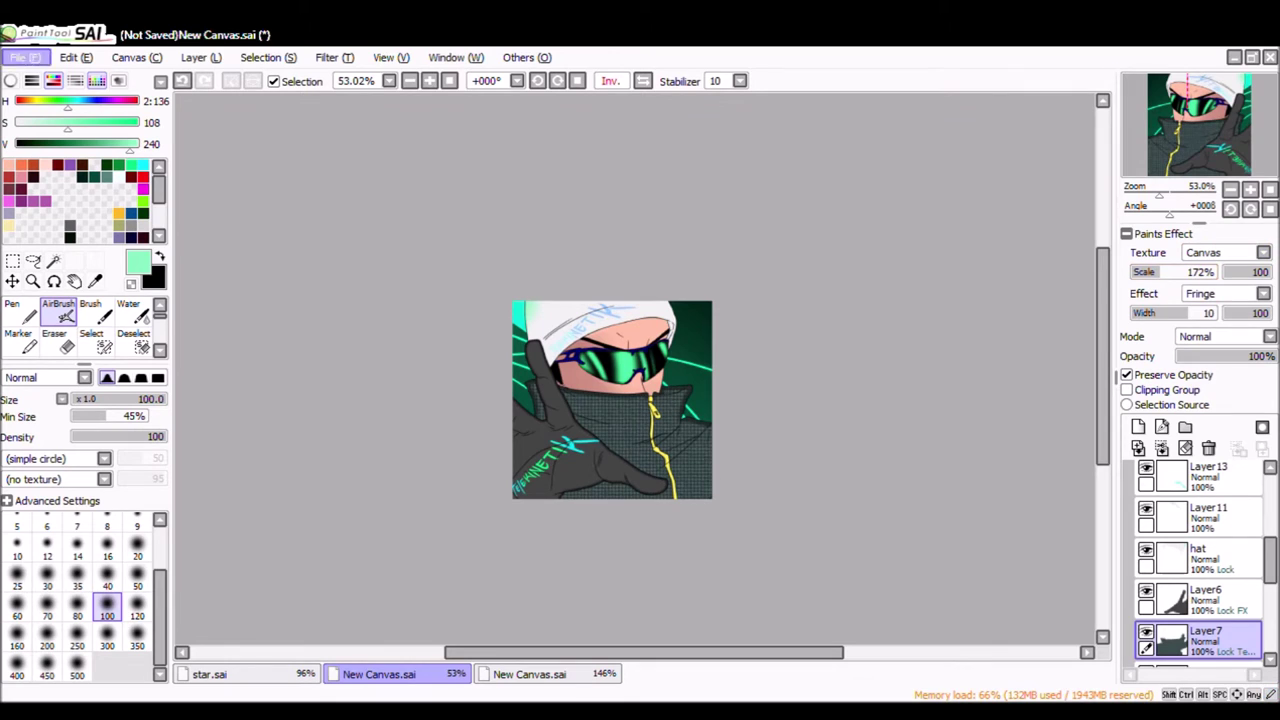
pyautogui.press('Return')
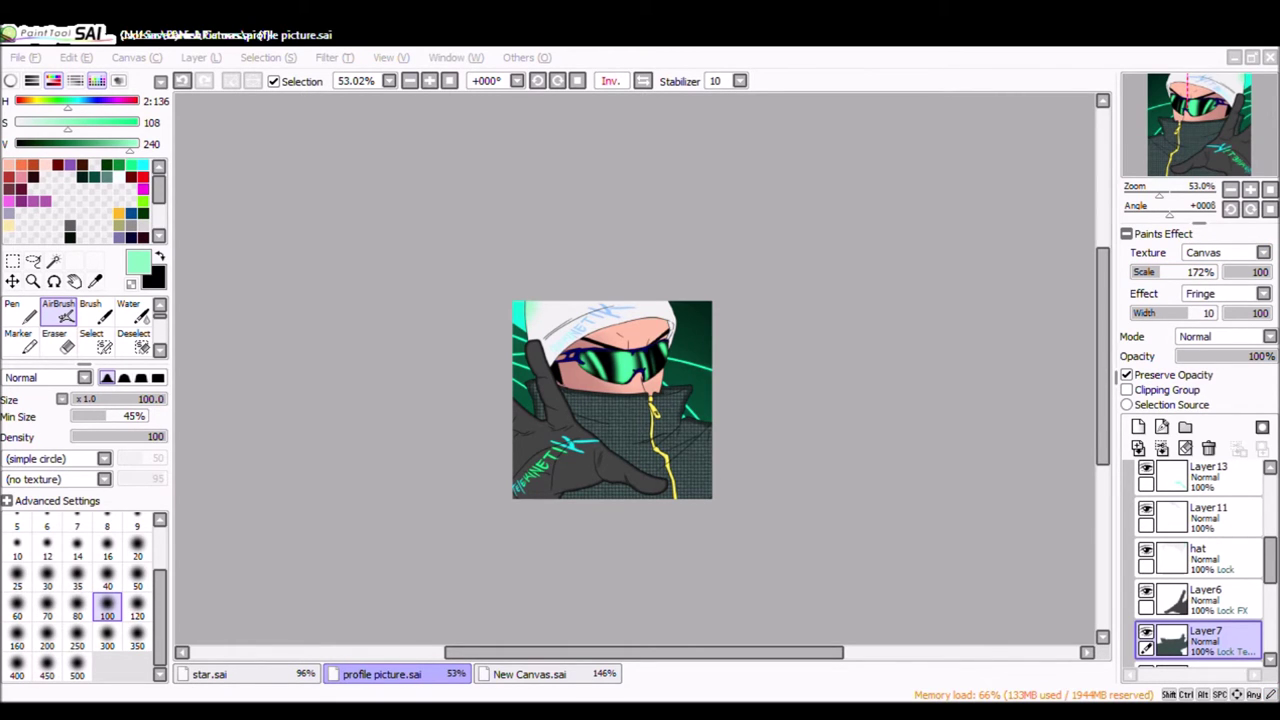
# Save the TELEKINETIK lettering canvas as telekinetic.png and return to the profile picture.
pyautogui.click(529, 674)
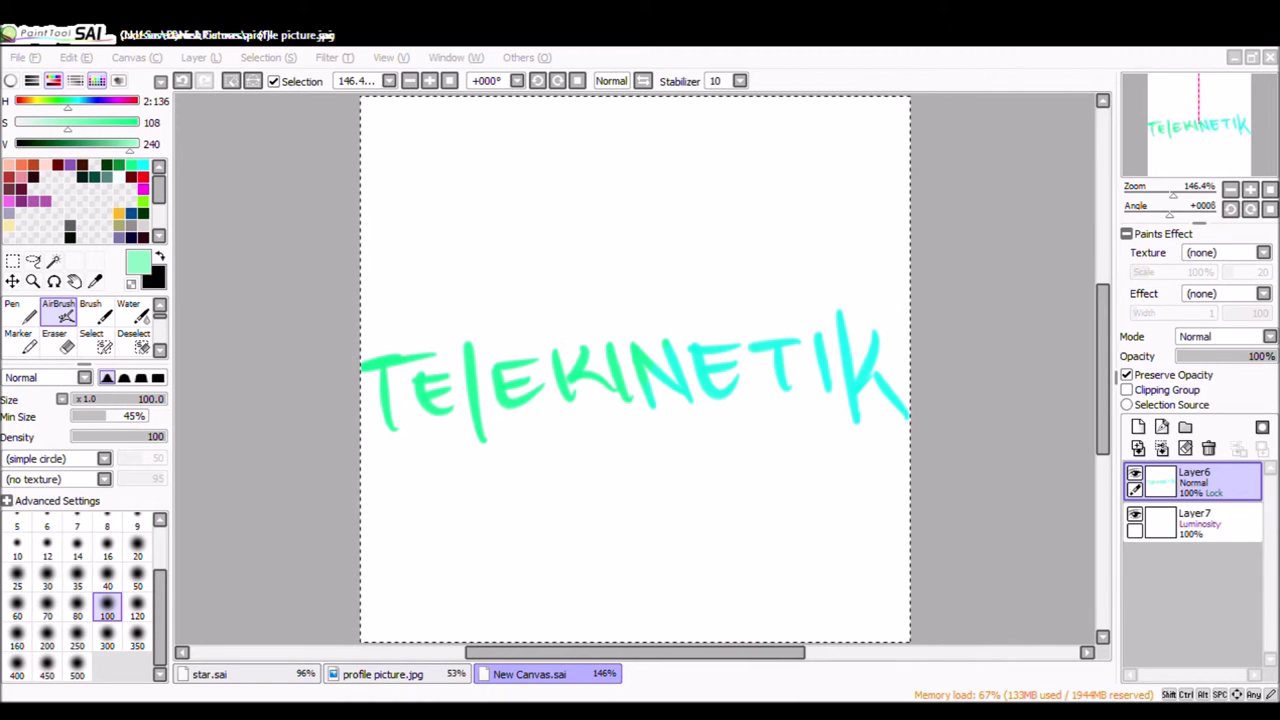
pyautogui.hotkey('ctrl', 'Tab')
pyautogui.scroll(5, 635, 370)
pyautogui.scroll(-2, 700, 360)
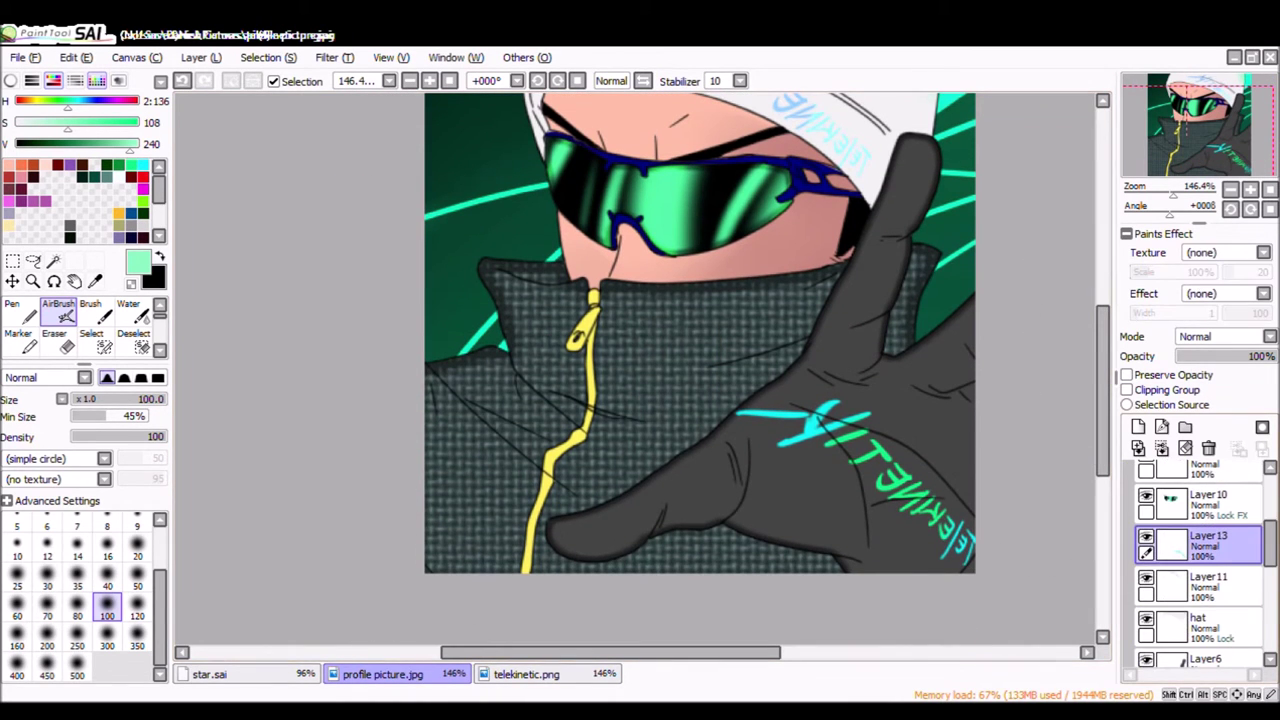
# Transform the glove's TELEKINETIK lettering on Layer13 so it reads left to right, slanting down across the palm.
pyautogui.hotkey('ctrl', 't')
pyautogui.click(84, 595)
pyautogui.moveTo(900, 600); pyautogui.dragTo(857, 495)
pyautogui.press('Return')
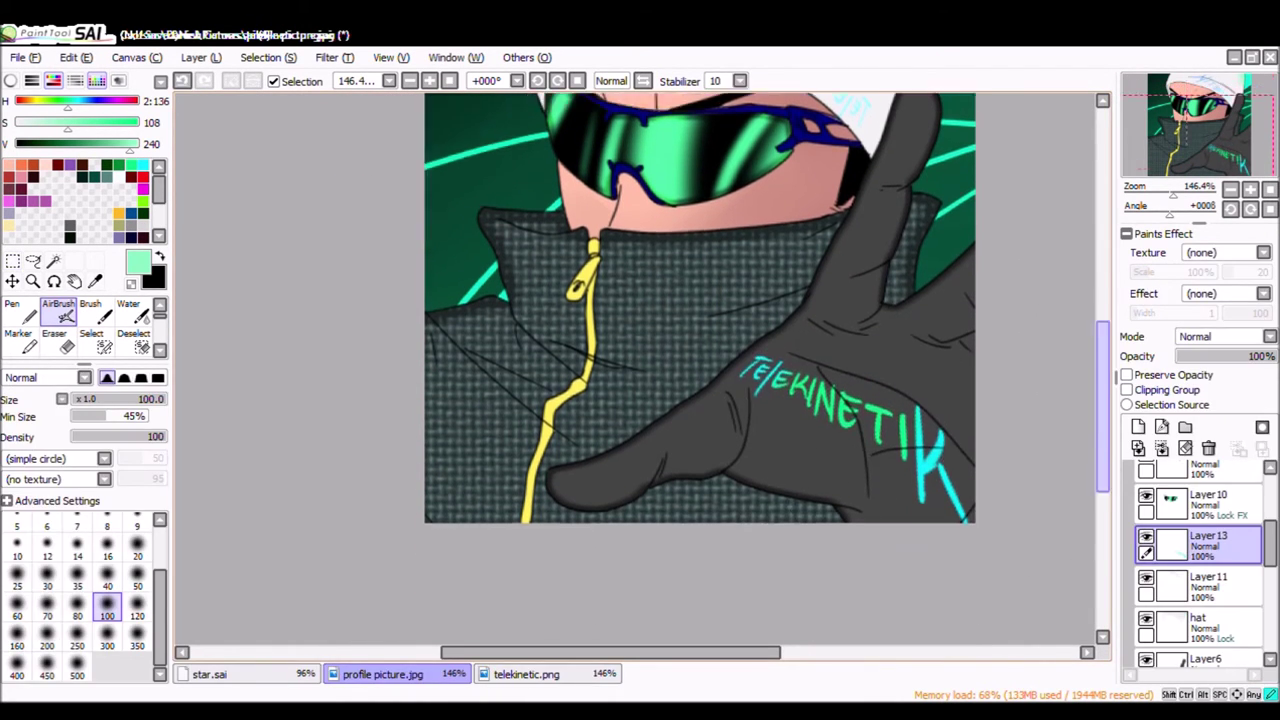
# Recolour the face on the skin layer to a dark reddish brown.
pyautogui.scroll(1, 700, 350)
pyautogui.click(1195, 572)
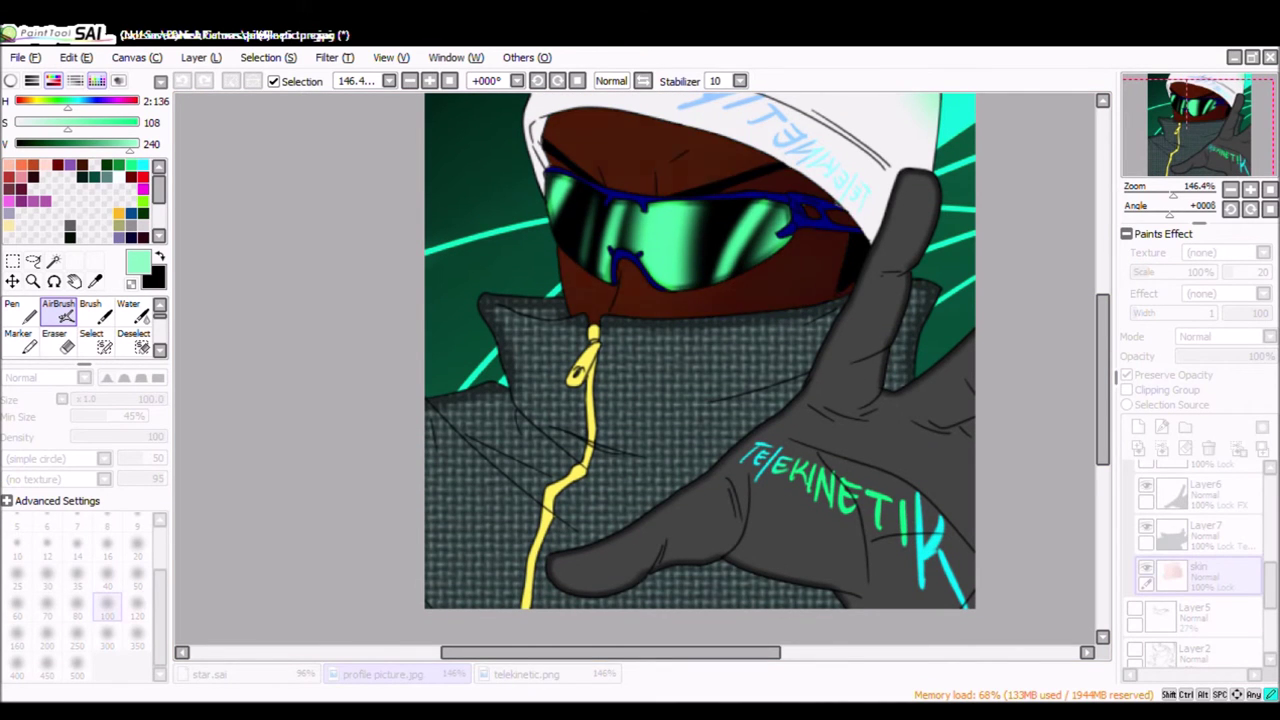
pyautogui.scroll(-4, 663, 355)
pyautogui.scroll(3, 663, 355)
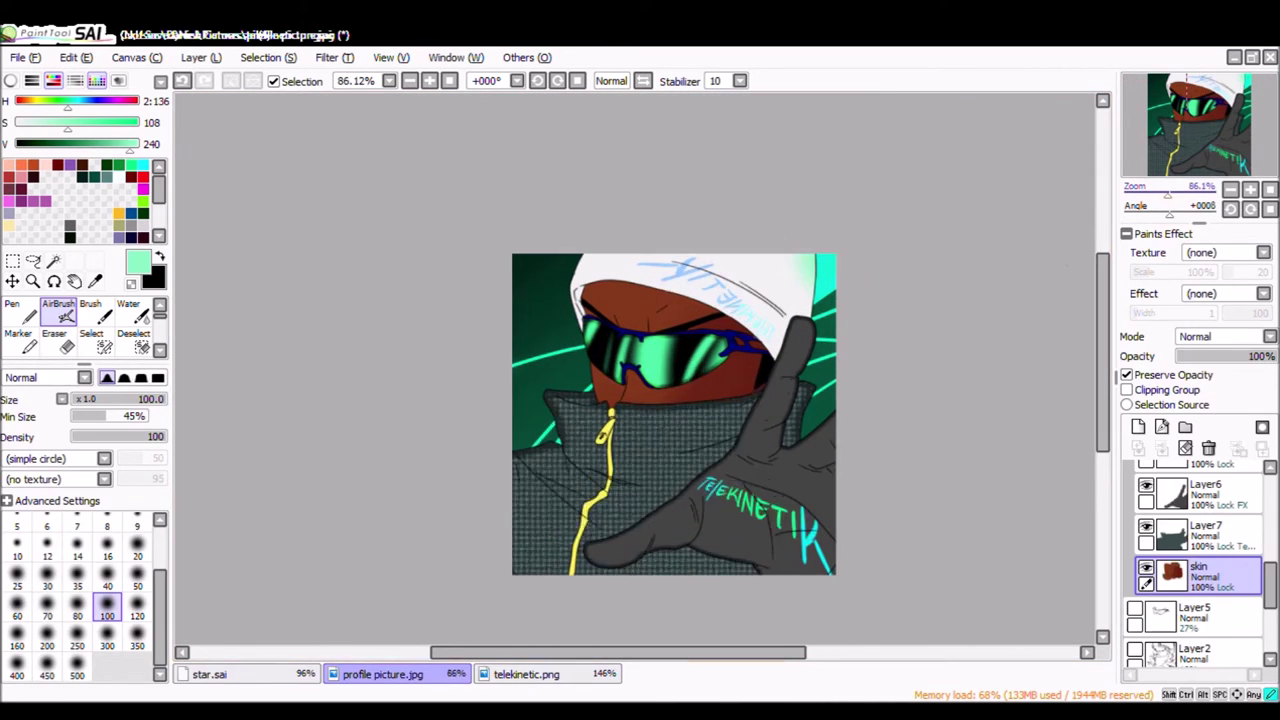
pyautogui.click(1138, 427)
pyautogui.click(29, 316)
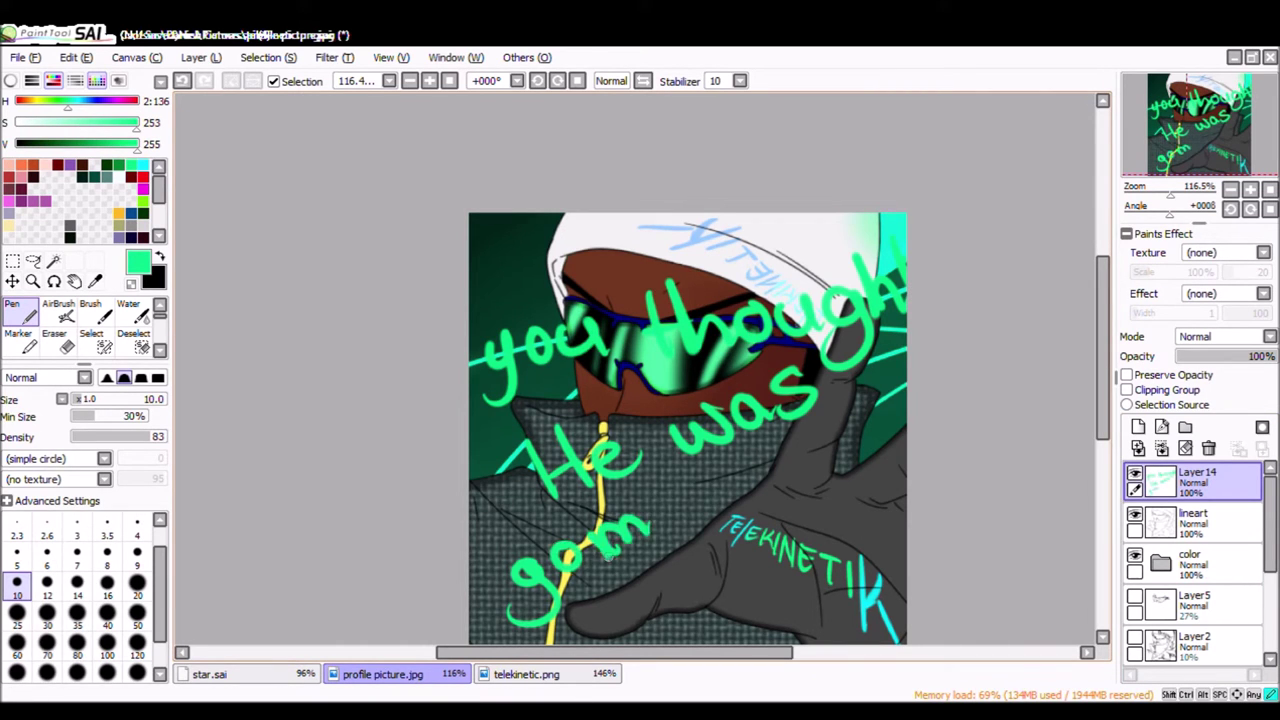
pyautogui.scroll(-2, 819, 460)
pyautogui.moveTo(612, 480); pyautogui.dragTo(744, 470)
pyautogui.hotkey('ctrl', 'z')
pyautogui.hotkey('ctrl', 'z')
pyautogui.hotkey('ctrl', 'z')
pyautogui.hotkey('ctrl', 'z')
pyautogui.hotkey('ctrl', 'z')
pyautogui.hotkey('ctrl', 'z')
pyautogui.hotkey('ctrl', 'z')
pyautogui.hotkey('ctrl', 'z')
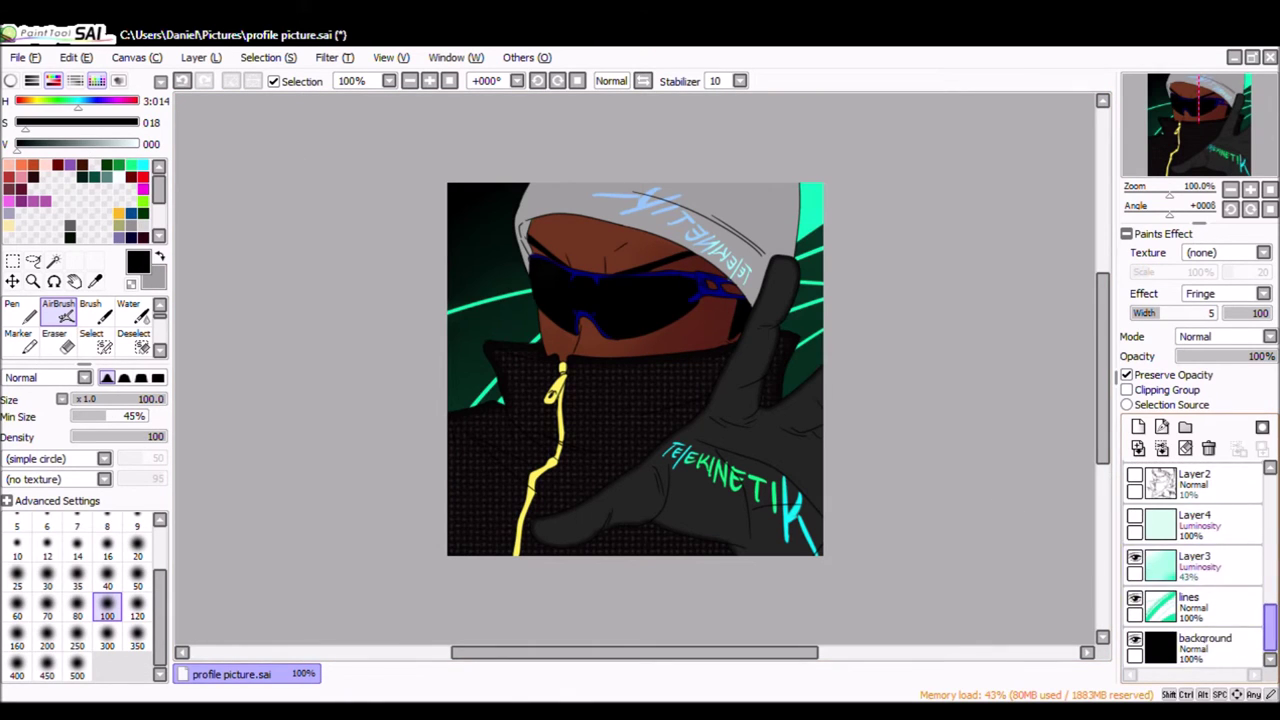
# Airbrush bright green reflections along the outer and lower edges of the black lenses on Layer10 at brush size 9.
pyautogui.scroll(6, 586, 318)
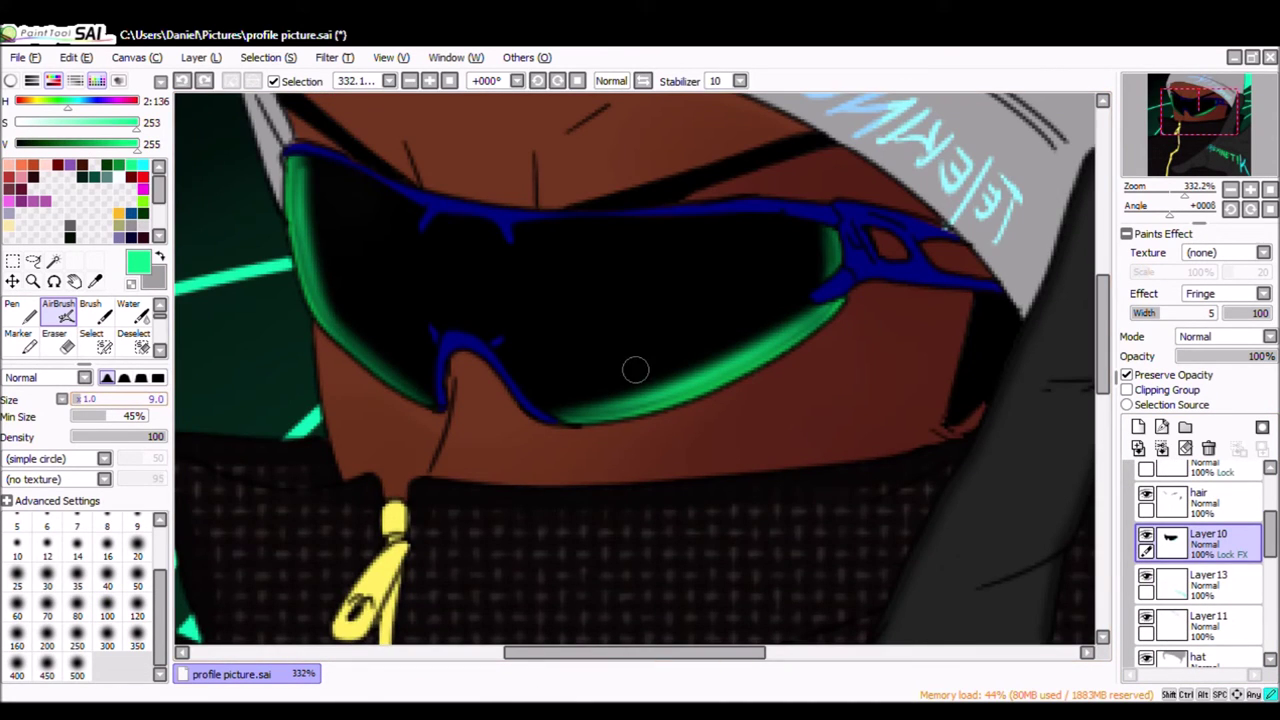